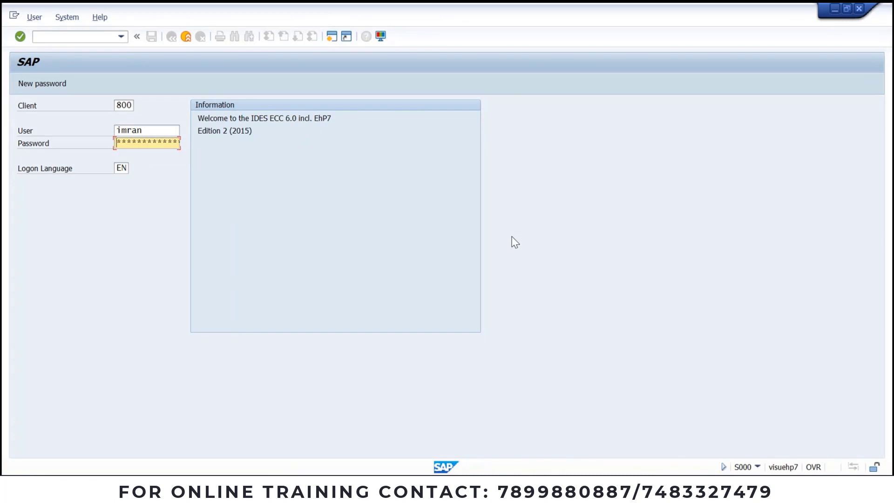
# Step: Enter the account password and log on to SAP client 800
pyautogui.write('**')
pyautogui.press('Return')
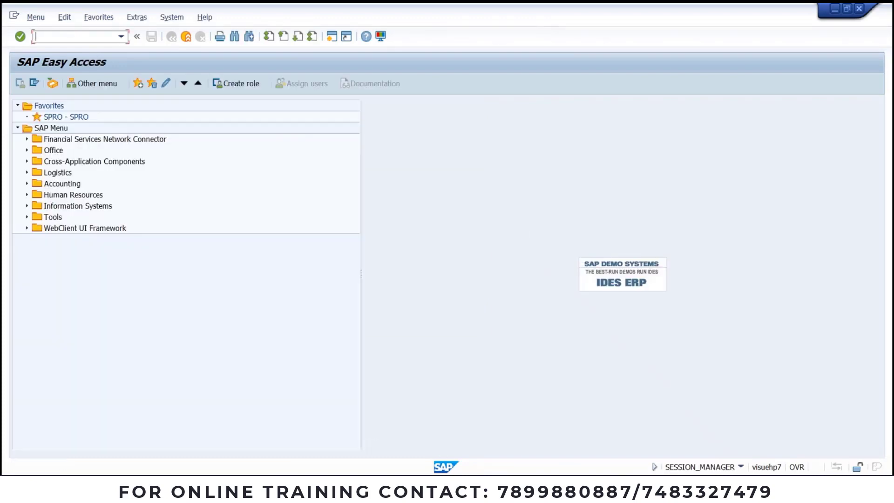
# Step: Start SPRO from the favourites and open the SAP Reference IMG
pyautogui.click(396, 489)
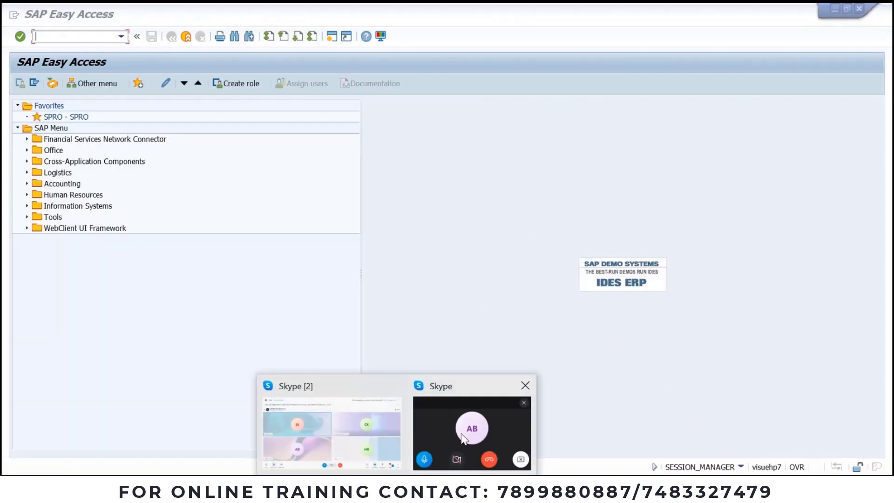
pyautogui.moveTo(462, 438)
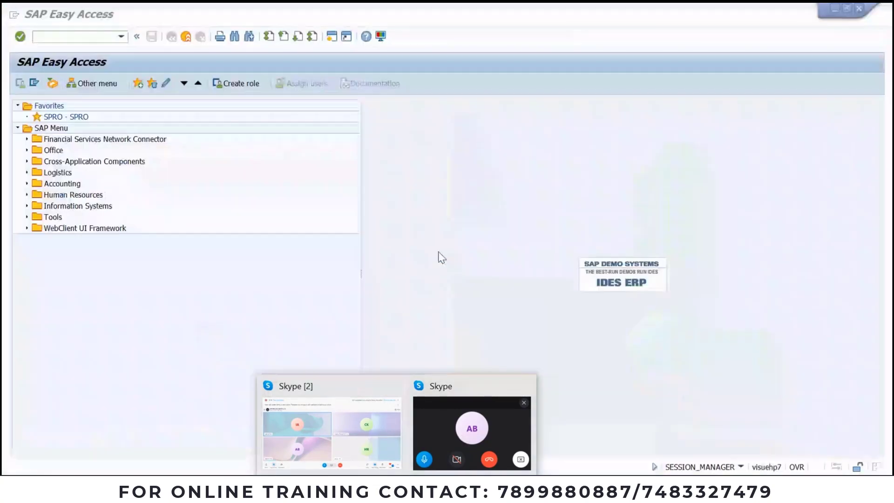
pyautogui.doubleClick(66, 118)
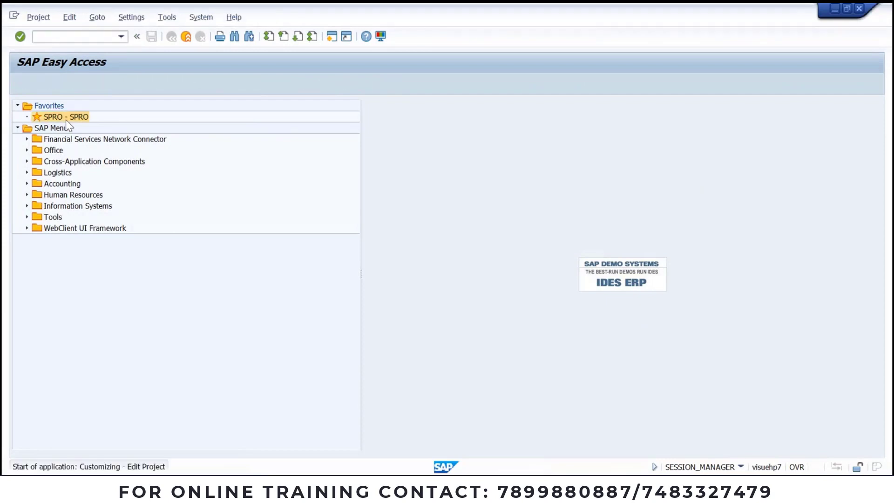
pyautogui.click(56, 86)
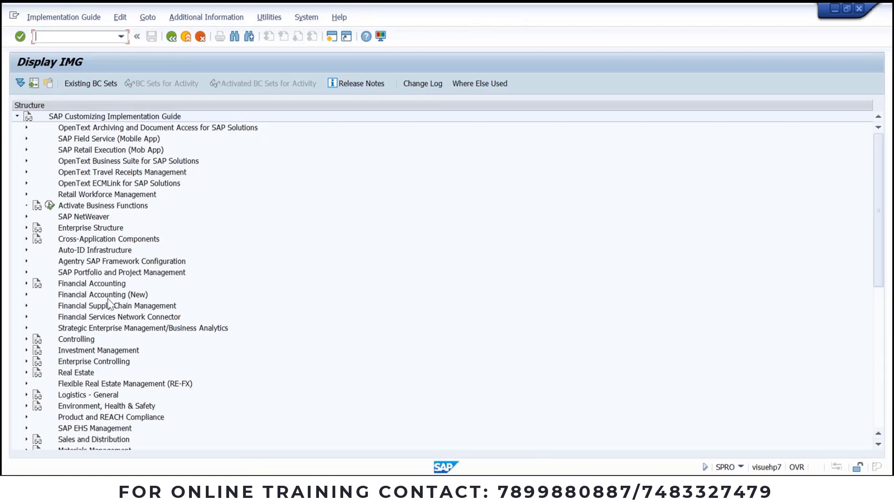
# Step: Expand Materials Management > Inventory Management and Physical Inventory and run Plant Parameters
pyautogui.scroll(-1, 74, 387)
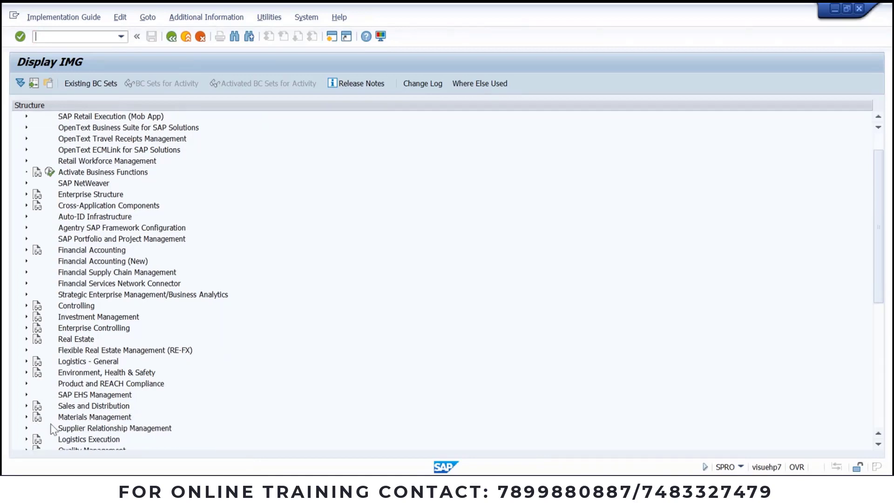
pyautogui.click(27, 416)
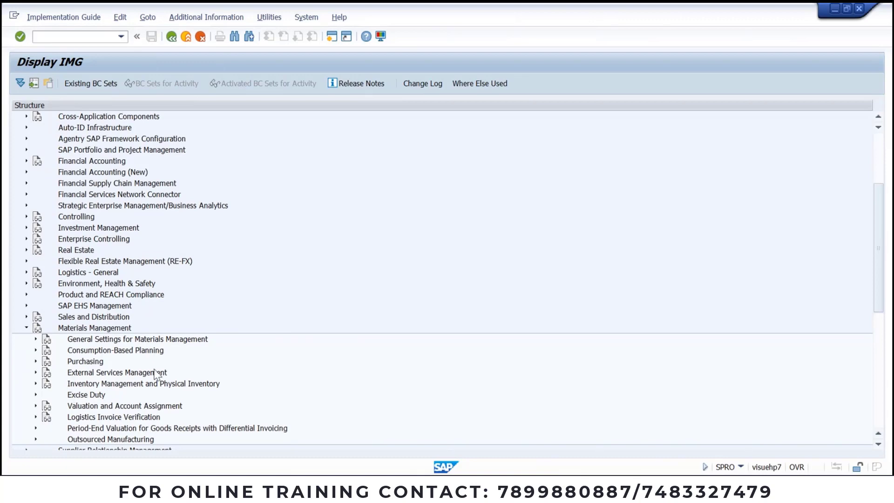
pyautogui.scroll(-1, 159, 372)
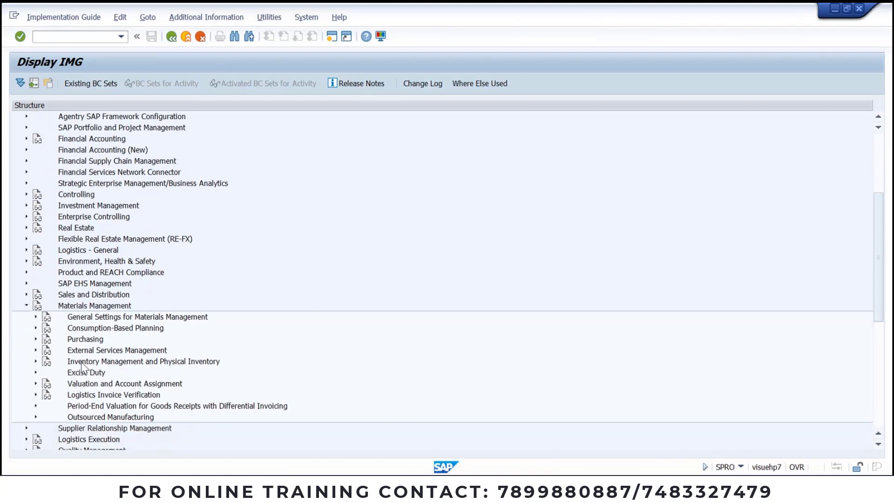
pyautogui.click(36, 361)
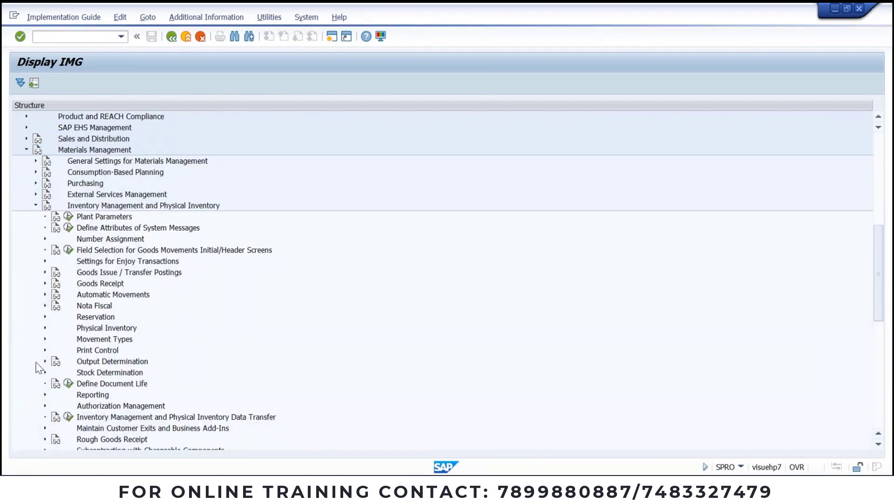
pyautogui.click(68, 217)
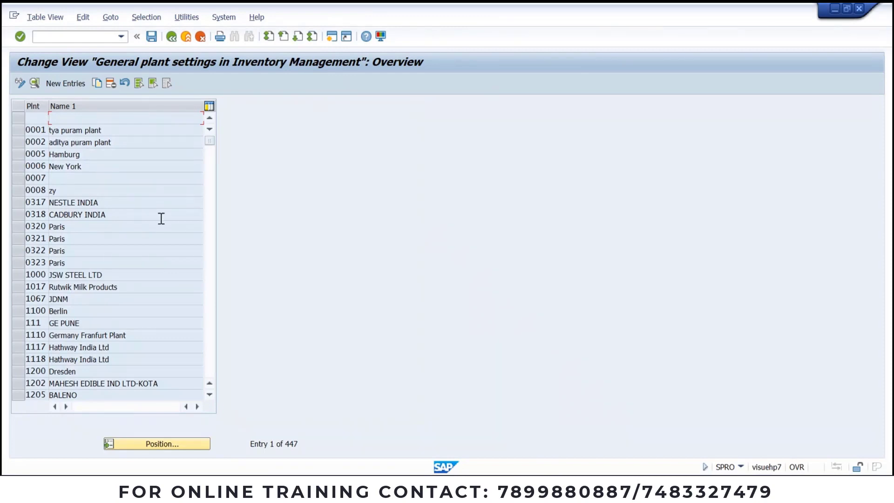
# Step: Look up plant JSP1 in the plant list and back out of an empty new entry
pyautogui.click(161, 444)
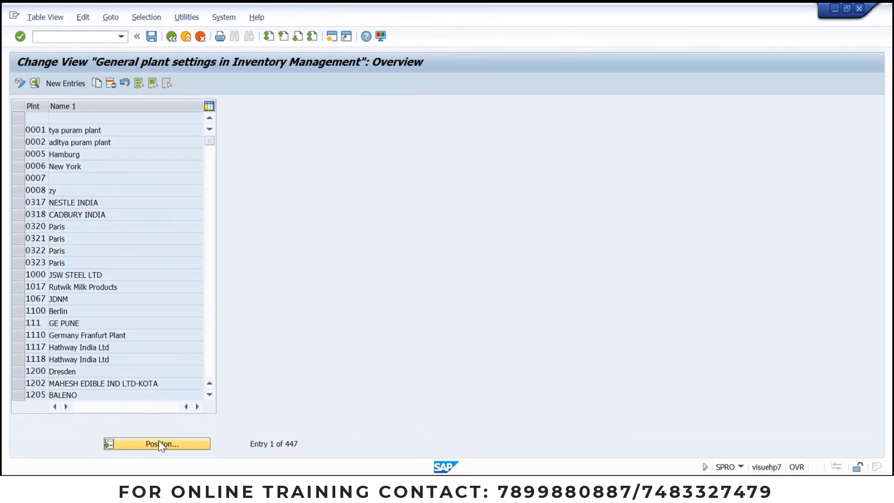
pyautogui.write('jsp1')
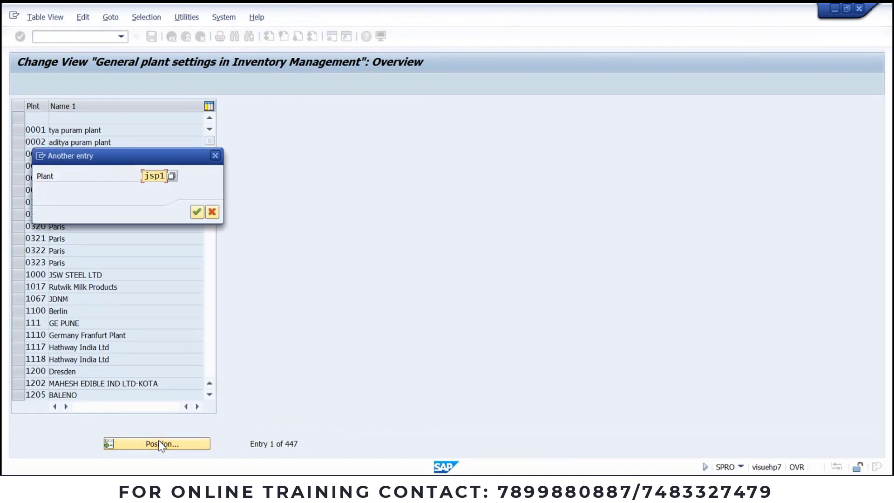
pyautogui.press('Return')
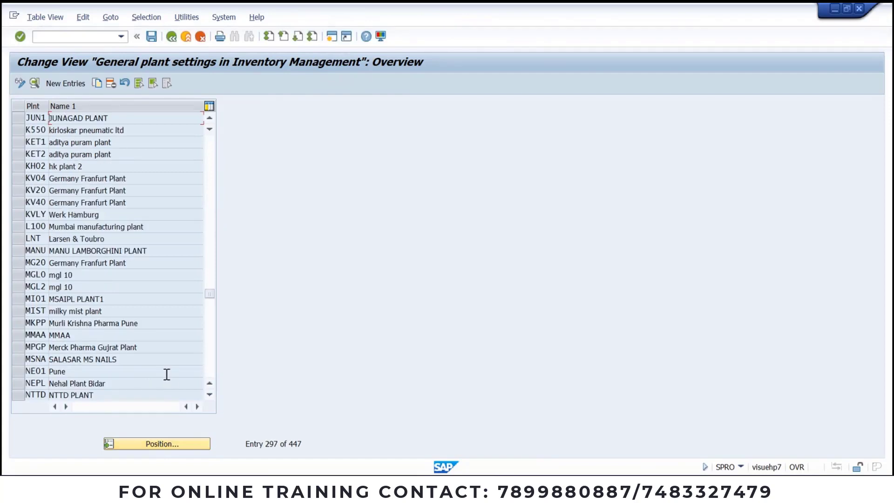
pyautogui.click(62, 85)
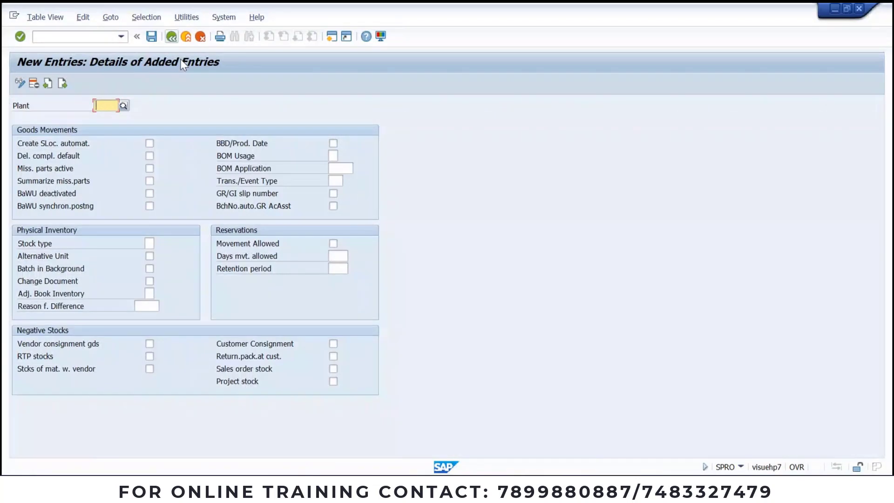
pyautogui.click(173, 38)
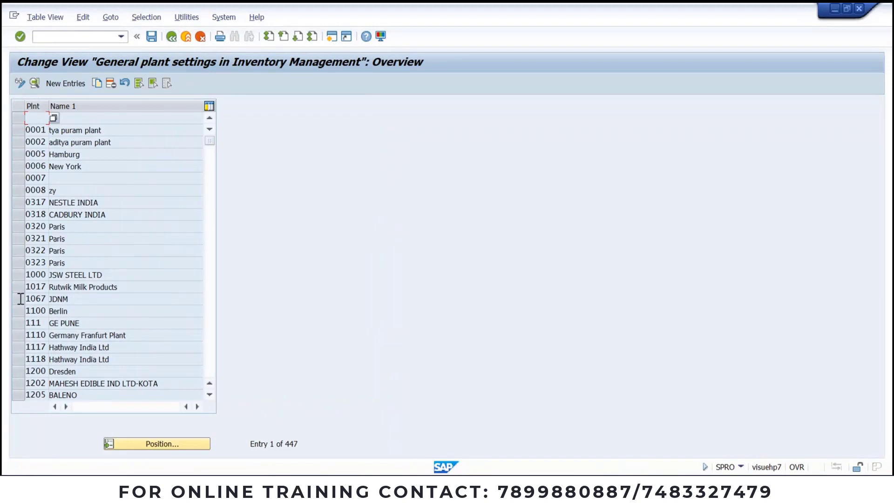
# Step: Copy plant 1000's settings as new plant JSP1 and save it under the customizing request
pyautogui.click(17, 275)
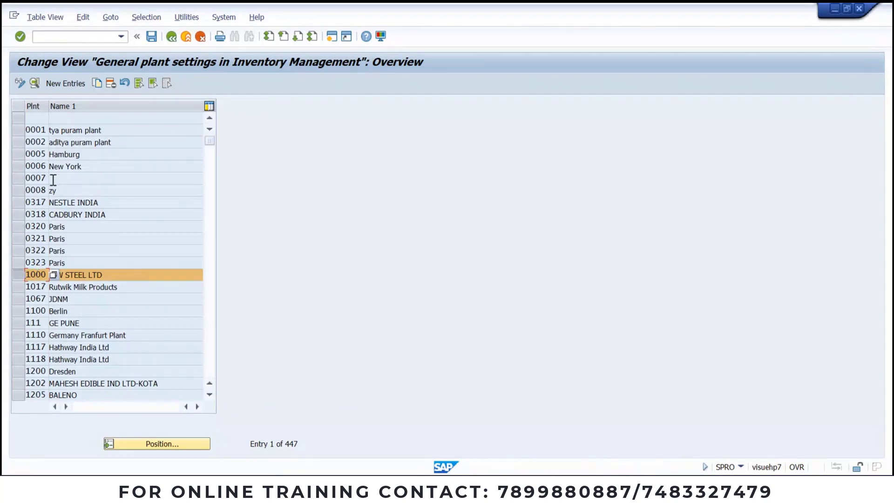
pyautogui.click(99, 83)
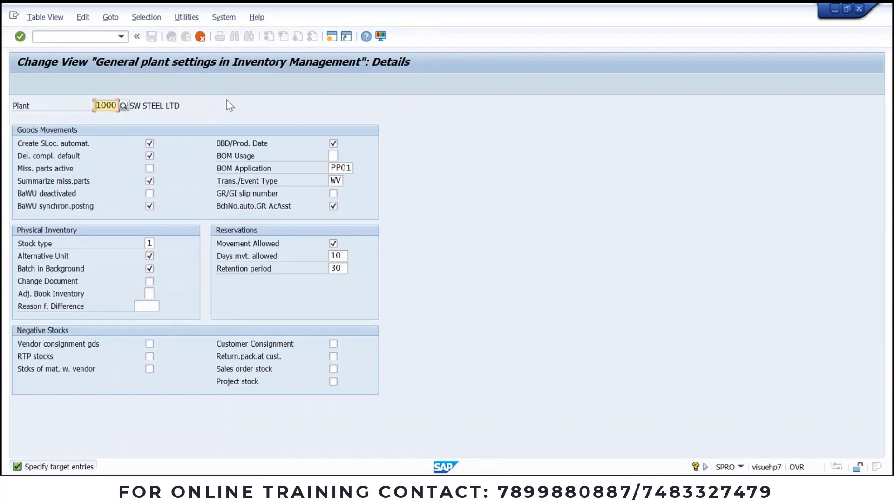
pyautogui.write('JSP')
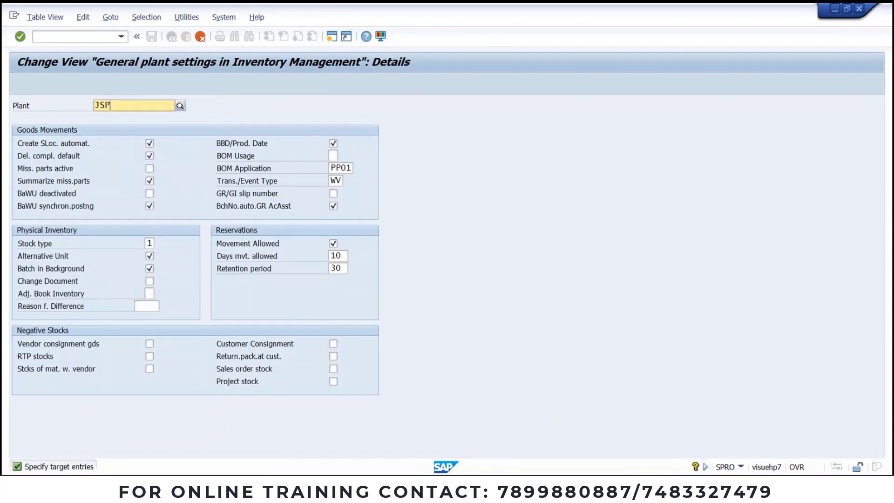
pyautogui.write('1')
pyautogui.press('Return')
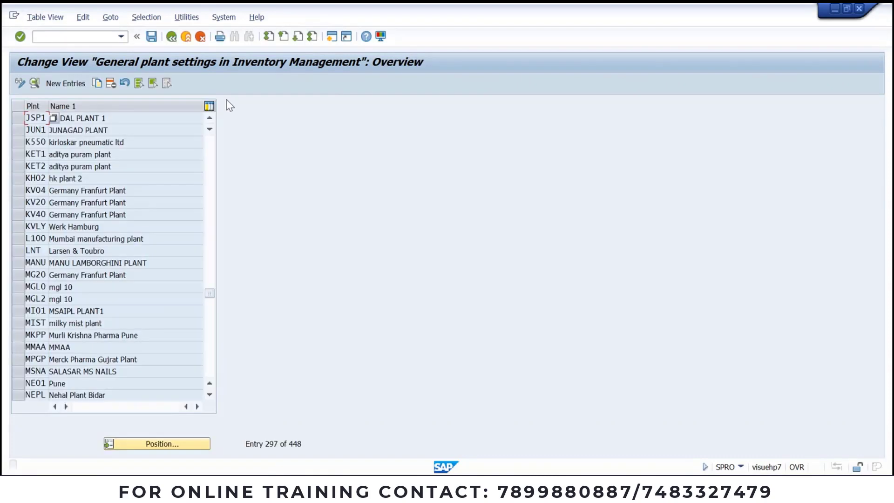
pyautogui.click(151, 36)
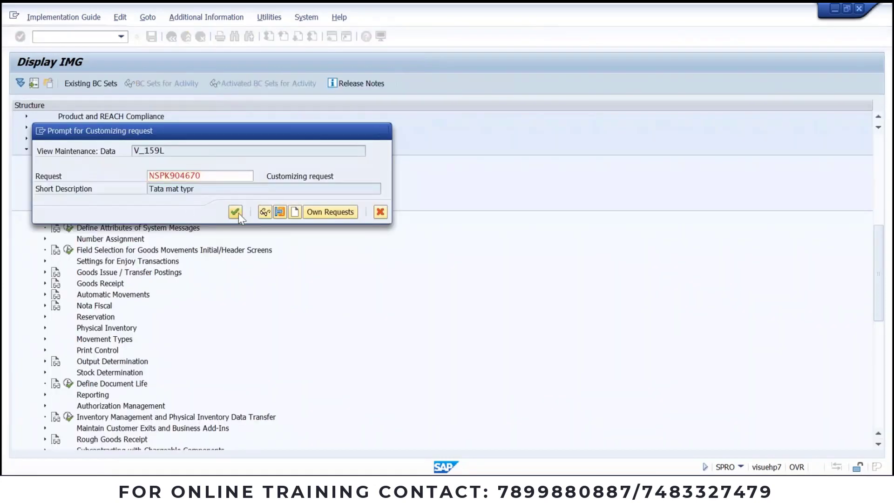
pyautogui.click(237, 212)
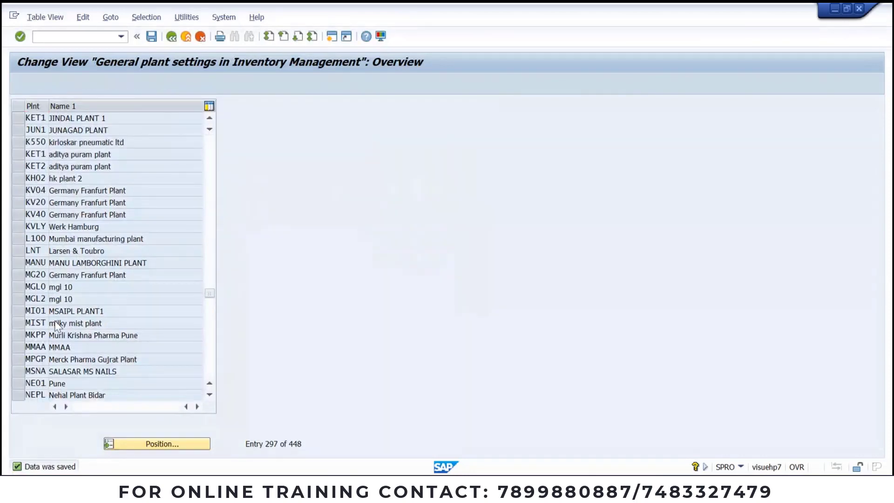
pyautogui.scroll(-3, 56, 326)
pyautogui.scroll(9, 56, 326)
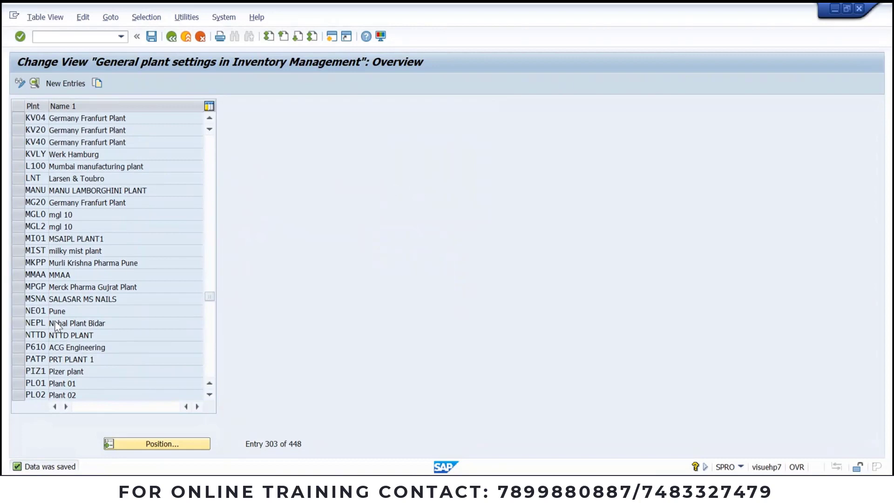
pyautogui.scroll(20, 56, 324)
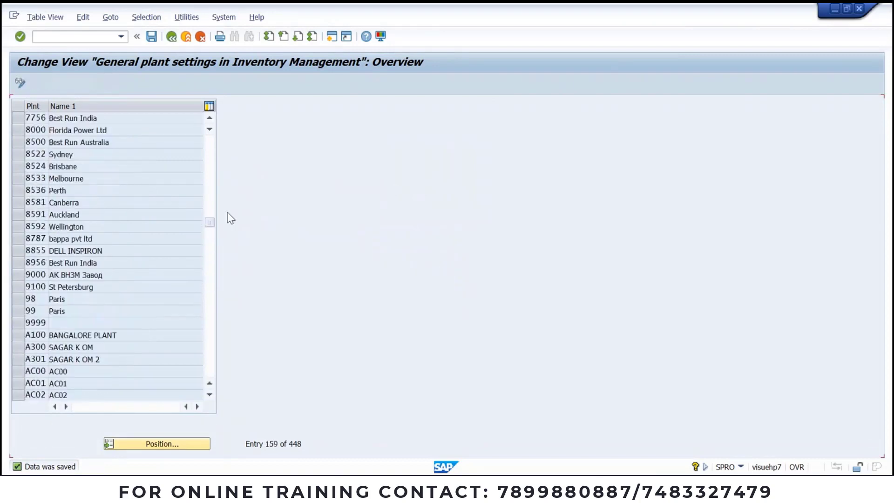
pyautogui.moveTo(209, 216); pyautogui.dragTo(212, 127)
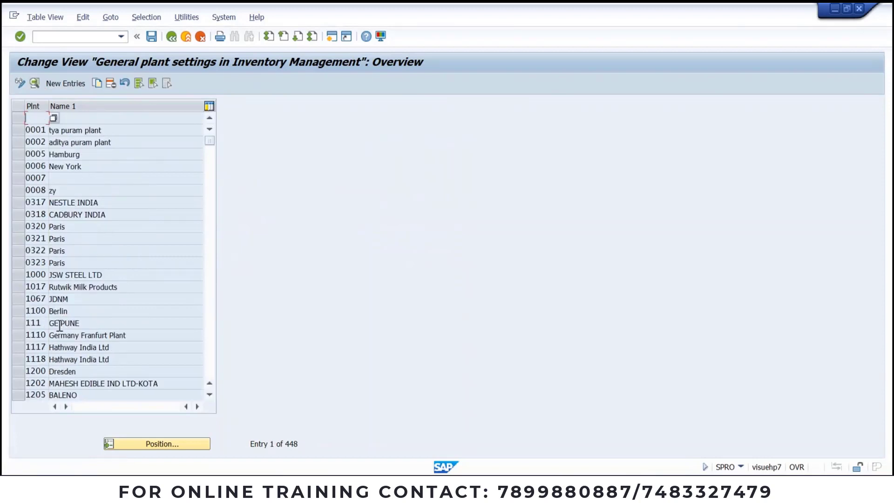
# Step: Copy plant 1000's settings as plant JSP2, save, and return to the IMG tree
pyautogui.click(19, 275)
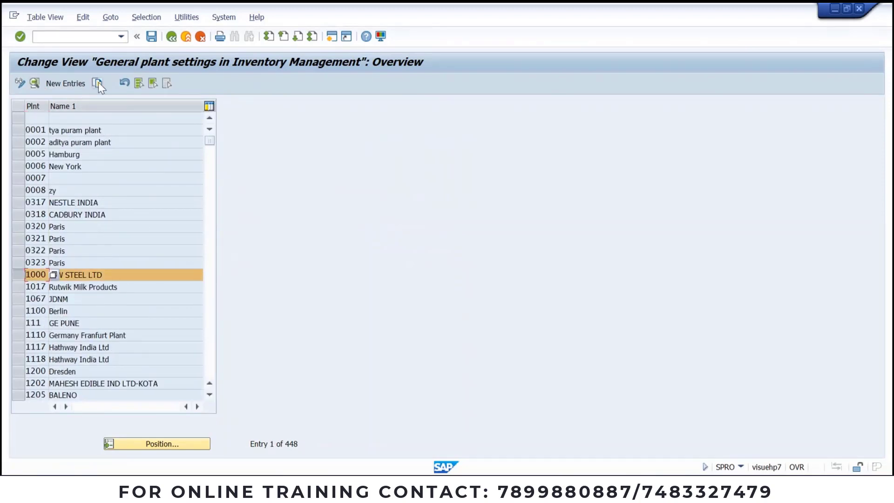
pyautogui.click(98, 83)
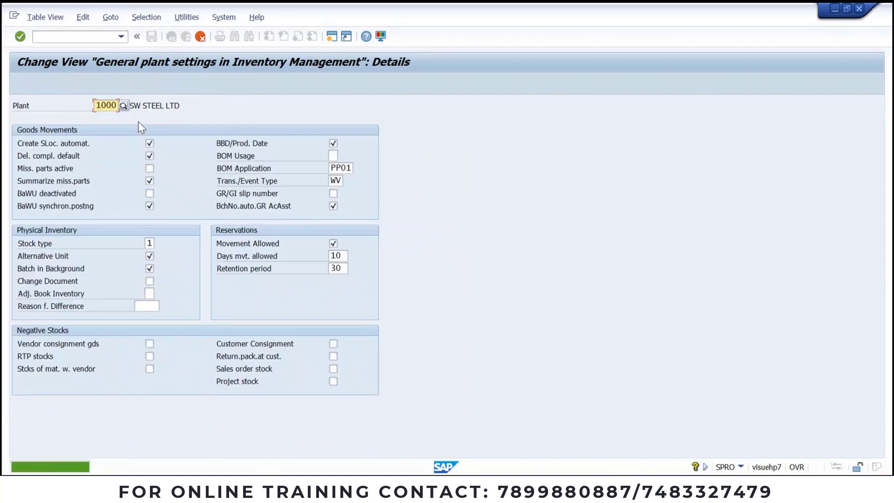
pyautogui.press('Delete')
pyautogui.press('Delete')
pyautogui.press('Delete')
pyautogui.press('Delete')
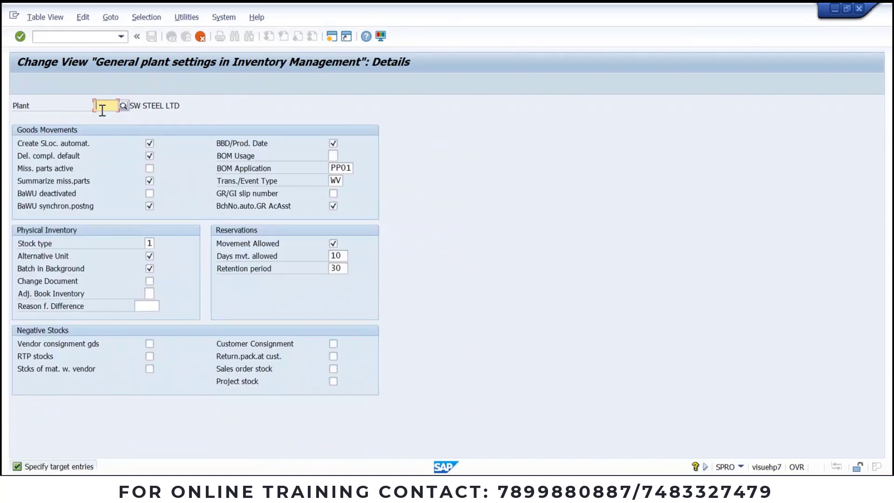
pyautogui.write('JSP2')
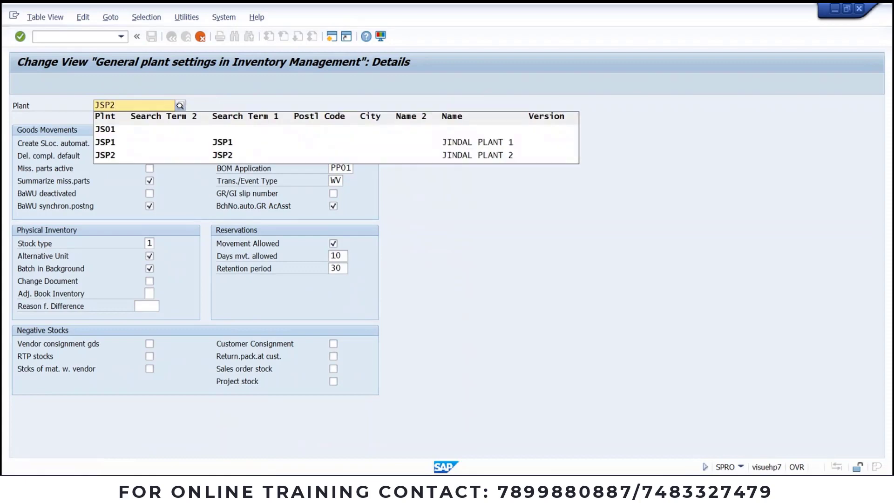
pyautogui.press('Return')
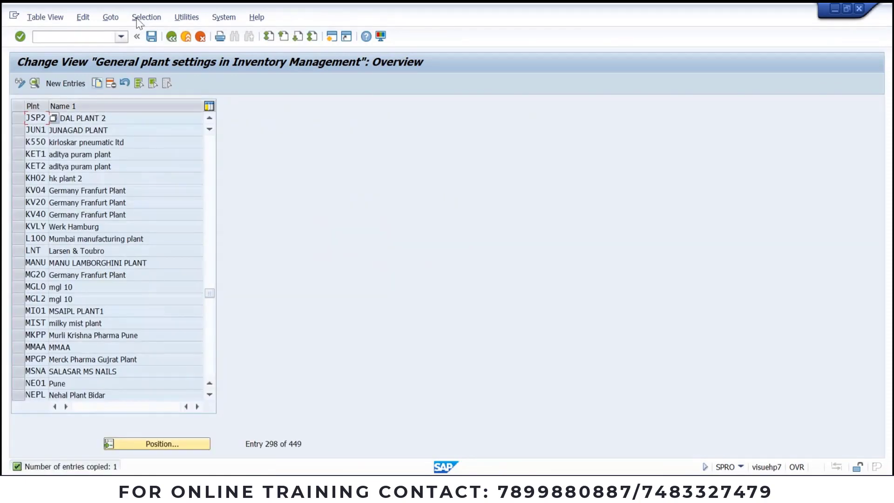
pyautogui.click(151, 37)
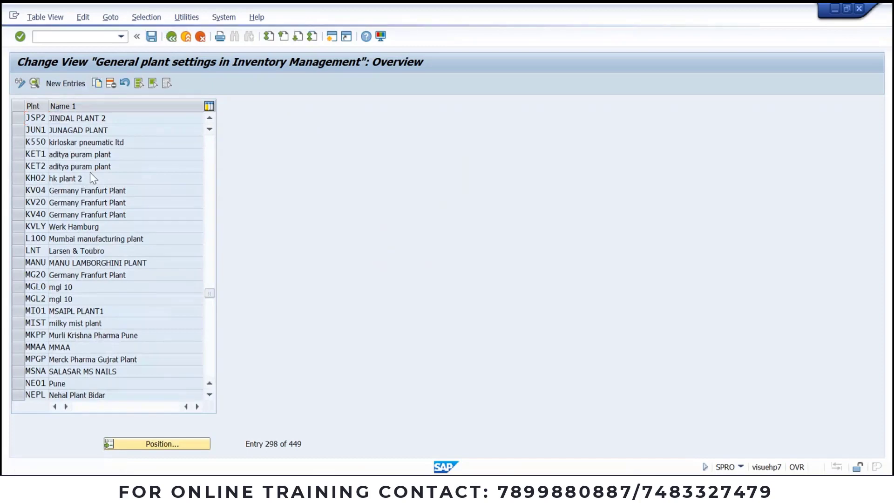
pyautogui.click(186, 37)
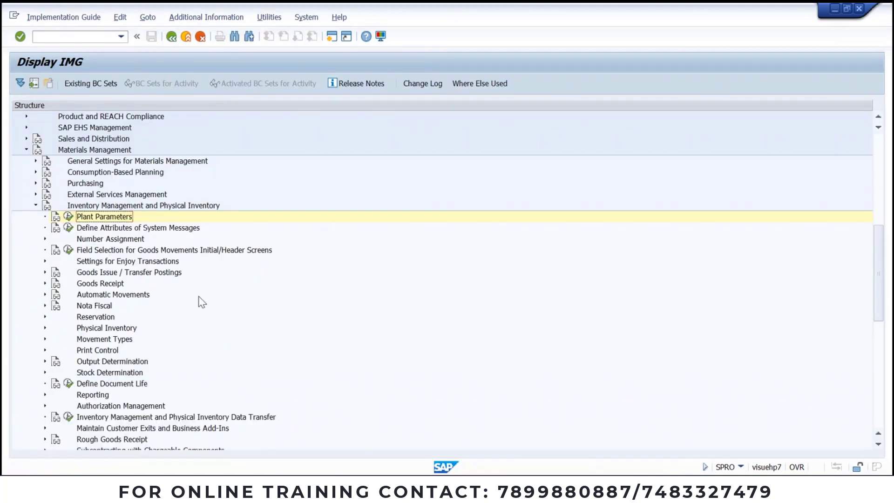
# Step: Toggle Goods Issue / Transfer Postings, then expand Goods Receipt to show Set Tolerance Limits
pyautogui.click(45, 272)
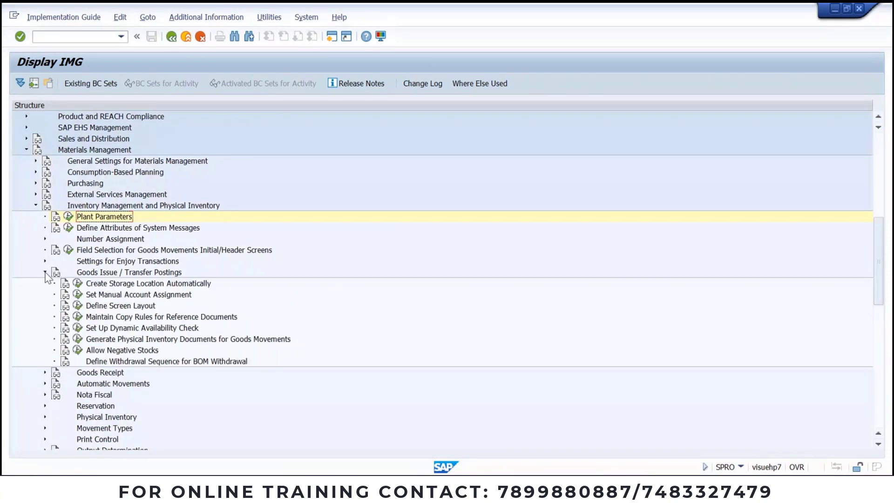
pyautogui.click(45, 272)
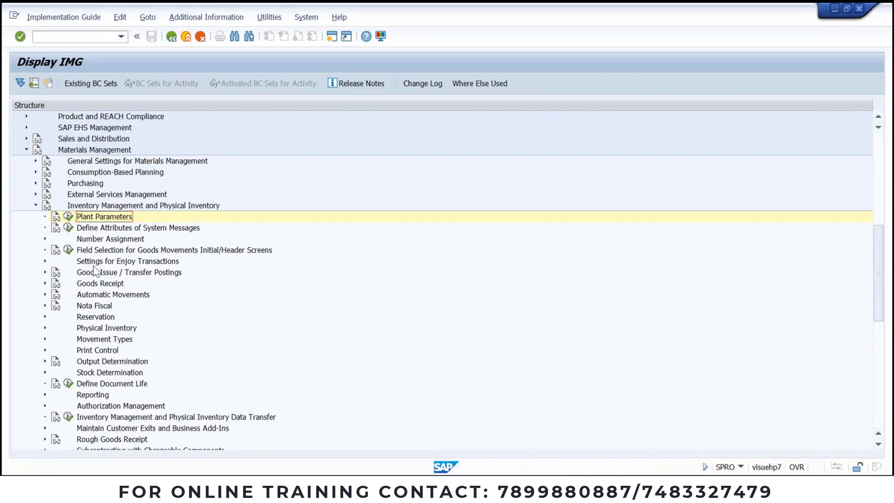
pyautogui.scroll(-2, 45, 219)
pyautogui.click(45, 216)
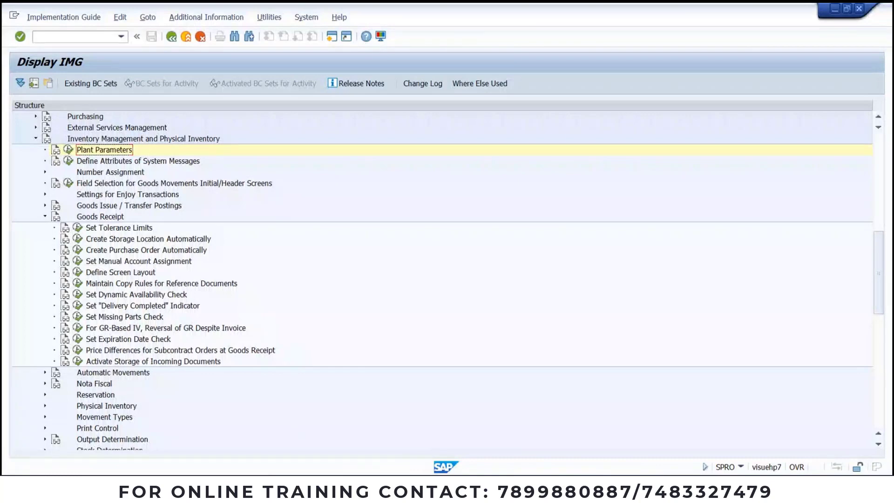
pyautogui.moveTo(397, 487)
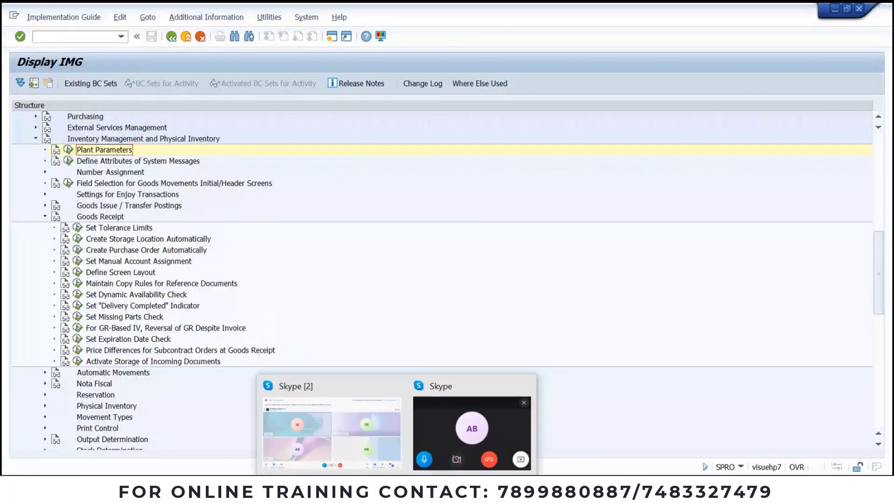
# Step: Unmute the microphone in the SAP MM 2022 BATCH-2 Skype call, then head back to SAP
pyautogui.click(359, 420)
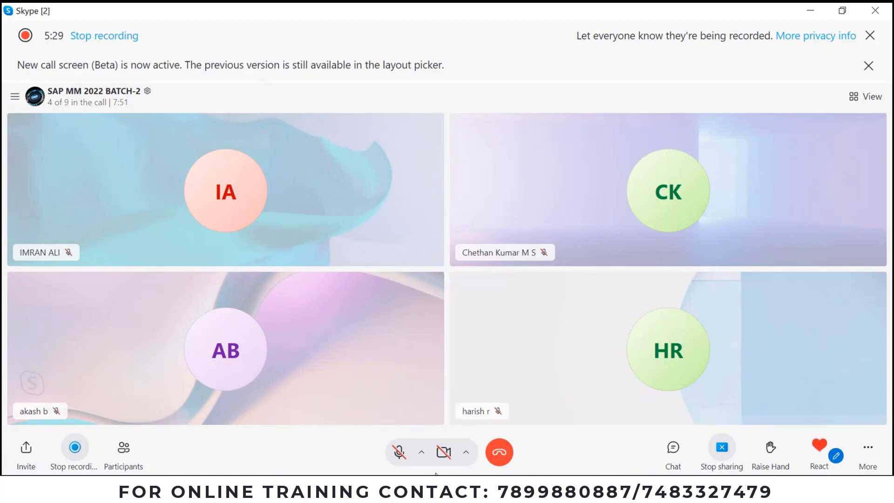
pyautogui.click(396, 454)
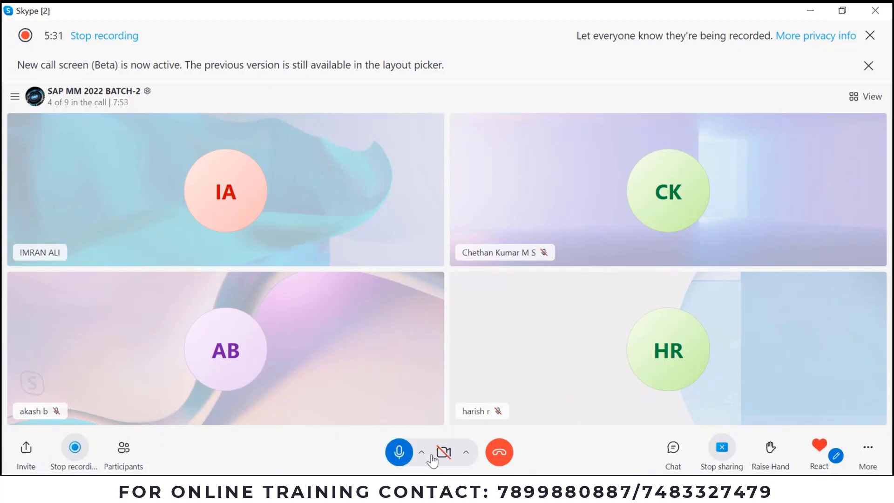
pyautogui.click(433, 471)
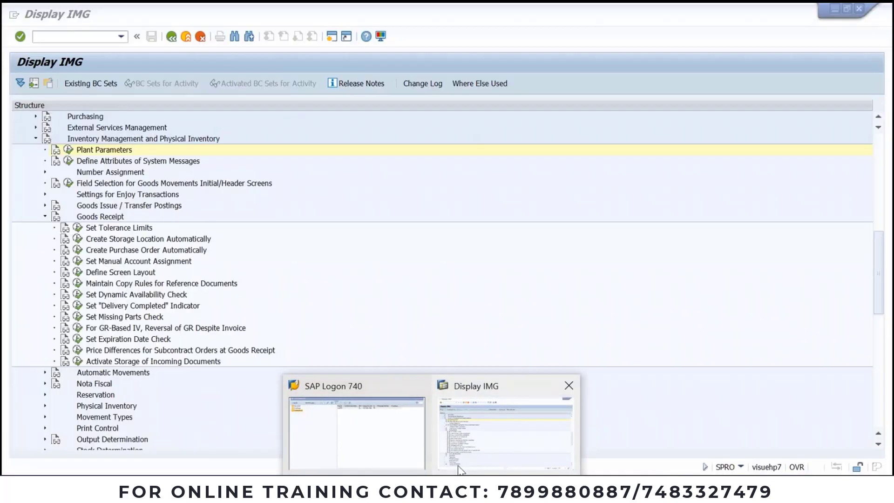
# Step: In Display IMG, collapse Goods Receipt and run Define Number Assignment for Accounting Documents
pyautogui.click(458, 466)
pyautogui.rightClick(655, 106)
pyautogui.click(682, 156)
pyautogui.click(218, 252)
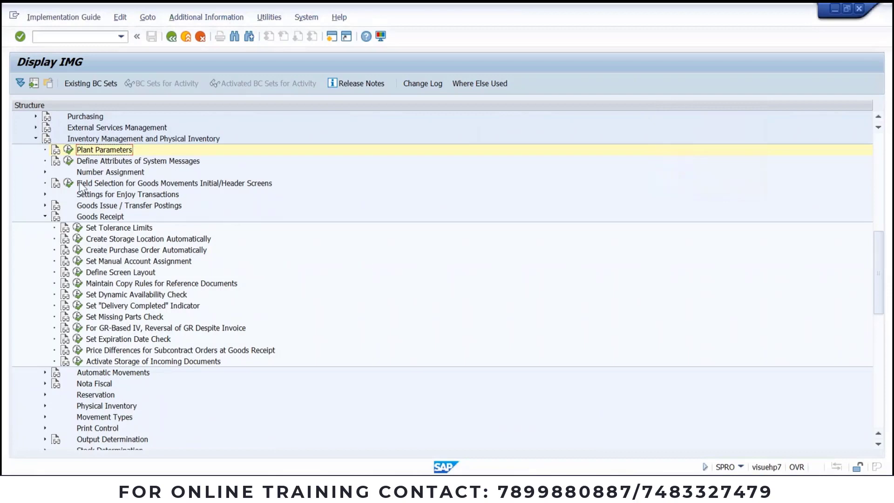
pyautogui.click(44, 216)
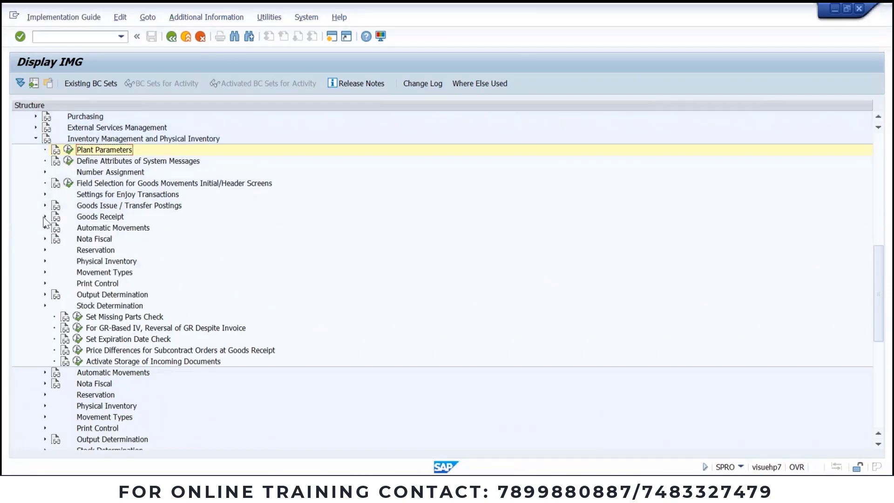
pyautogui.click(45, 172)
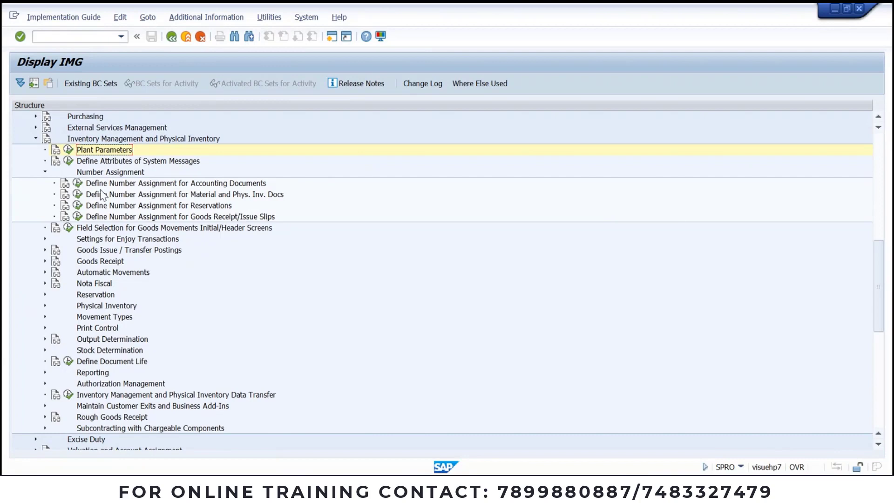
pyautogui.click(78, 184)
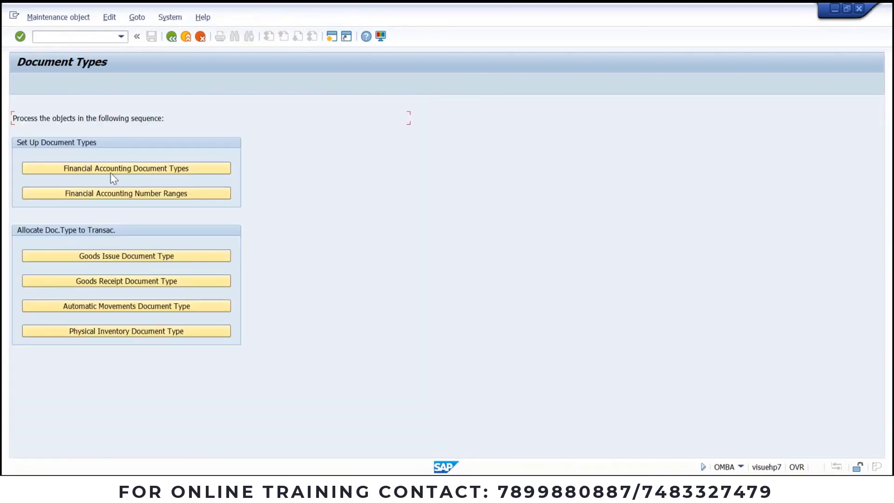
pyautogui.click(123, 169)
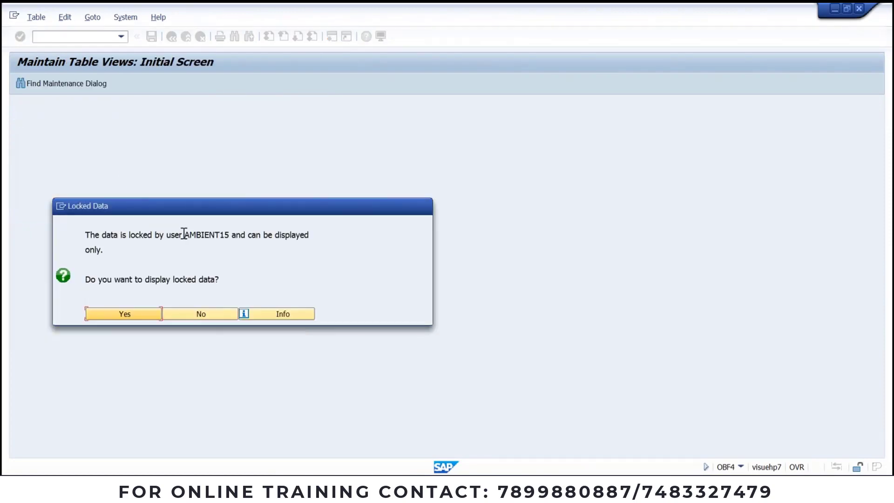
pyautogui.moveTo(184, 234); pyautogui.dragTo(229, 236)
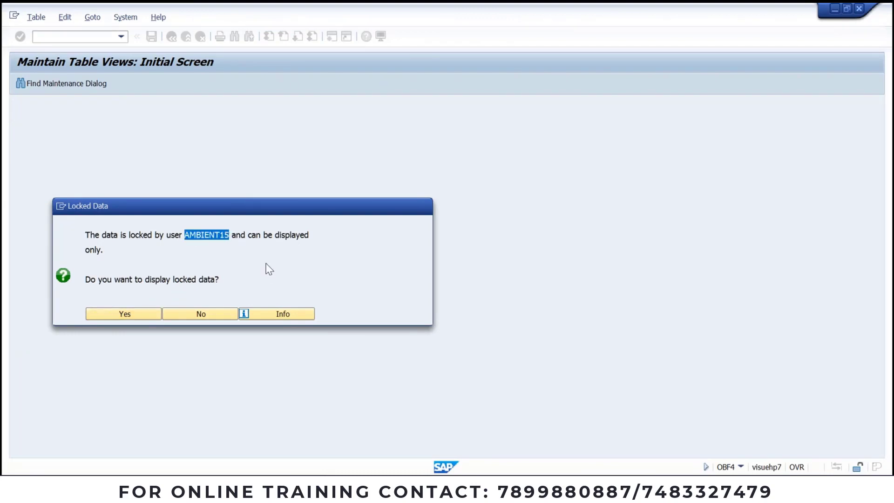
pyautogui.click(197, 314)
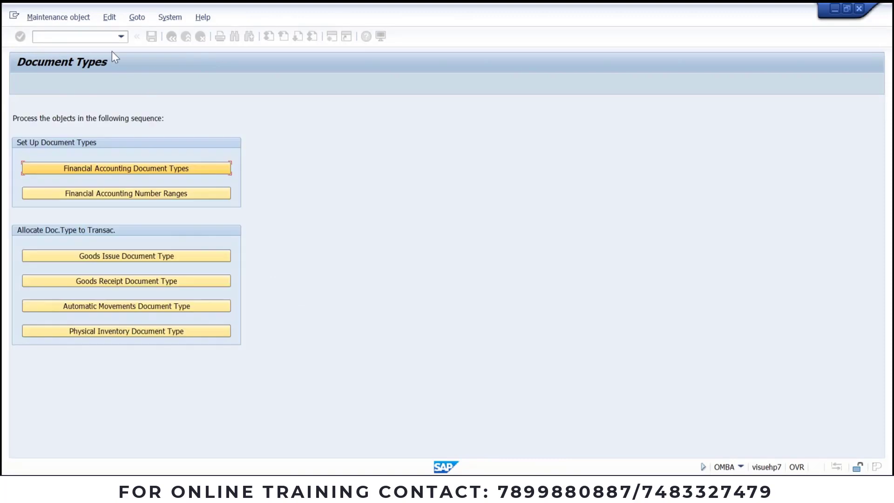
pyautogui.click(84, 40)
pyautogui.write('/N')
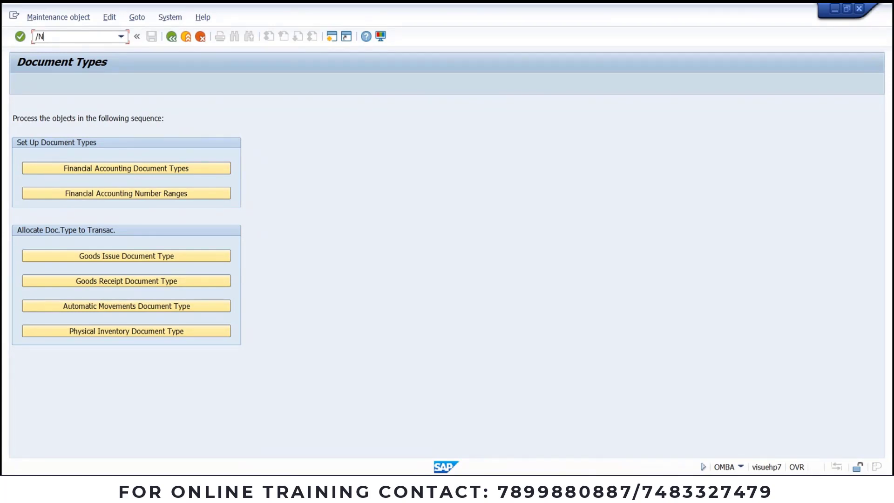
pyautogui.write('SM12')
# Step: In SM12, list the other user's locks and delete both T003 and T003T entries
pyautogui.press('Return')
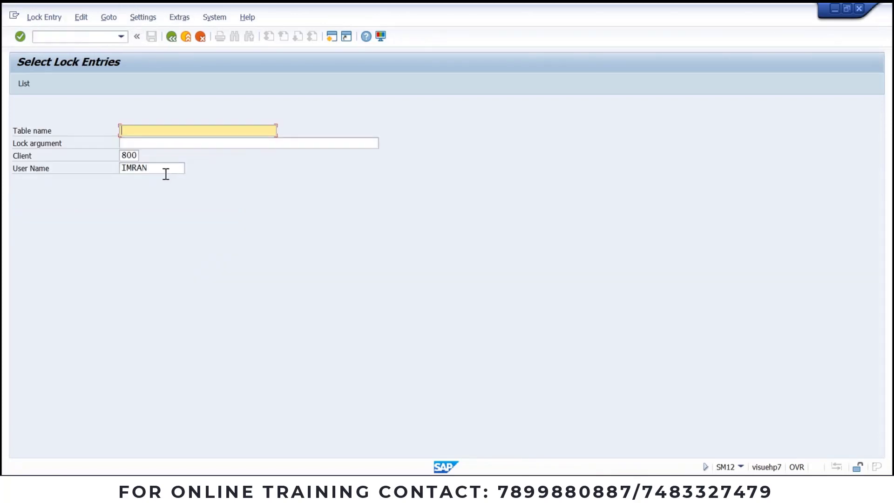
pyautogui.doubleClick(163, 169)
pyautogui.write('AMBIENT15')
pyautogui.press('Return')
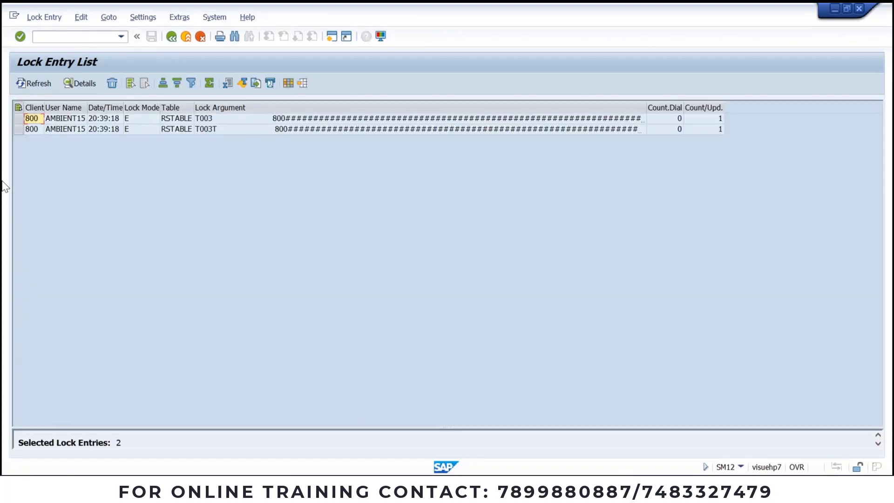
pyautogui.click(18, 107)
pyautogui.click(111, 82)
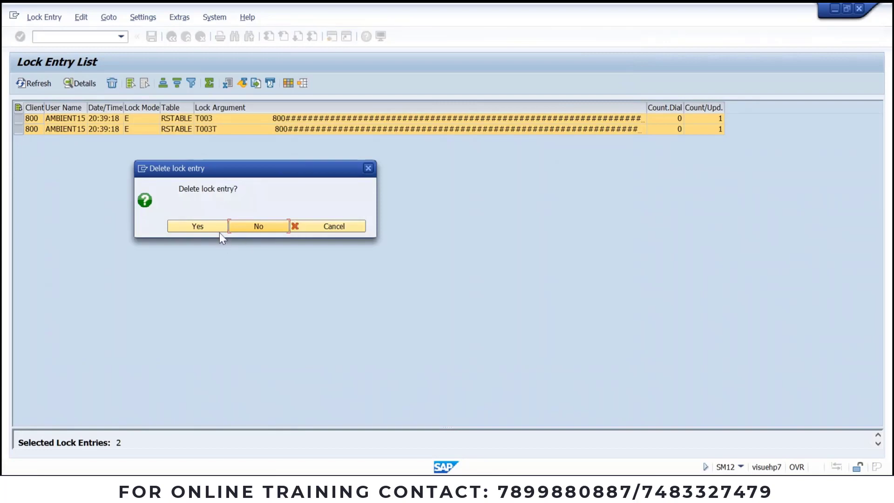
pyautogui.click(218, 230)
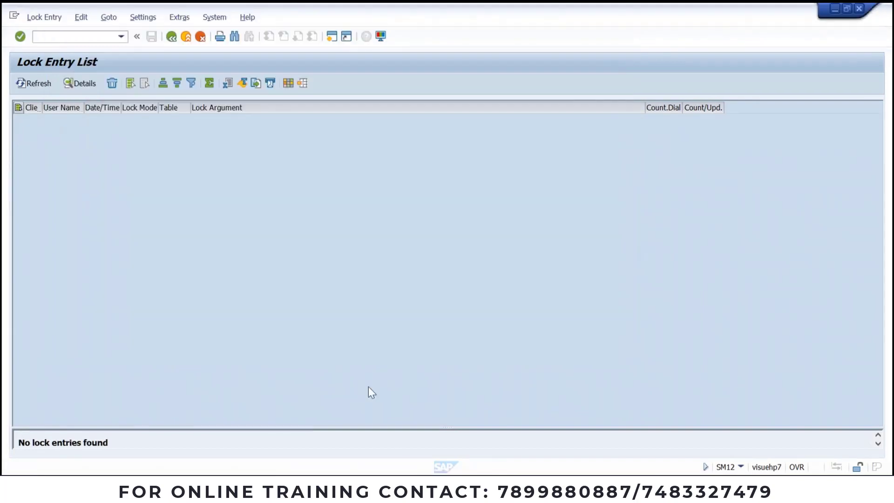
pyautogui.click(419, 486)
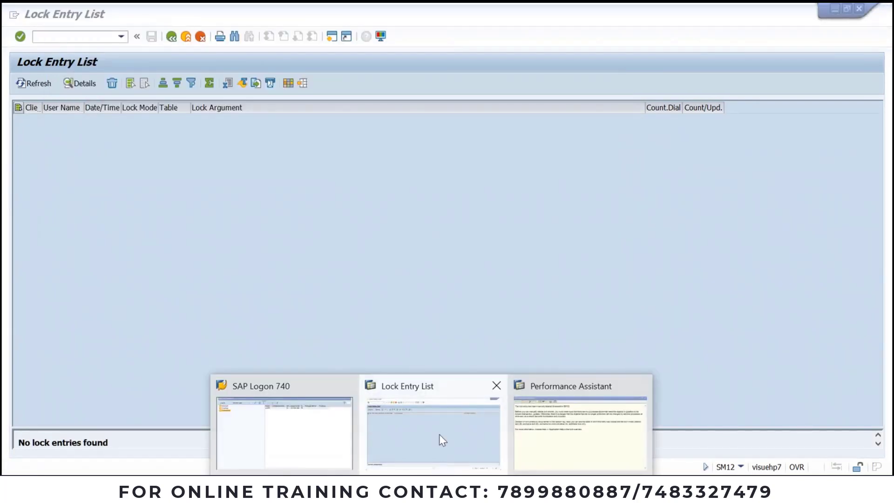
# Step: Return to the empty lock list and enter transaction codes SP and /nsu01 to reach customizing
pyautogui.click(432, 417)
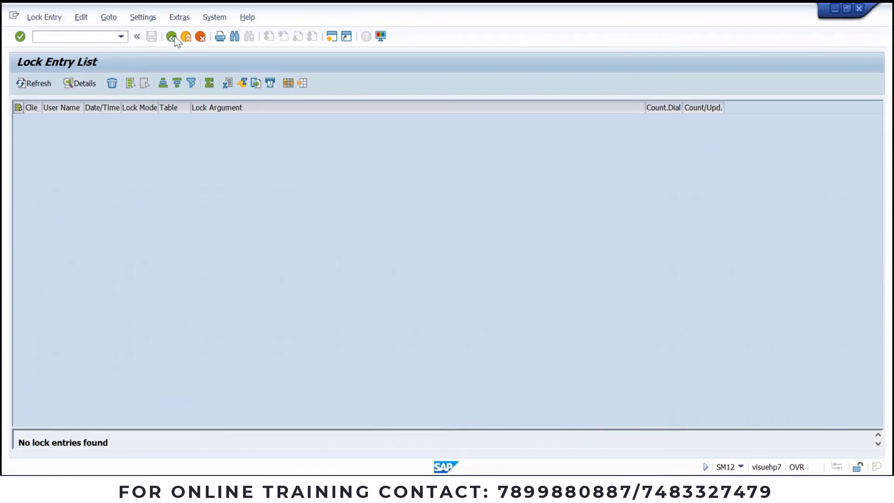
pyautogui.click(116, 38)
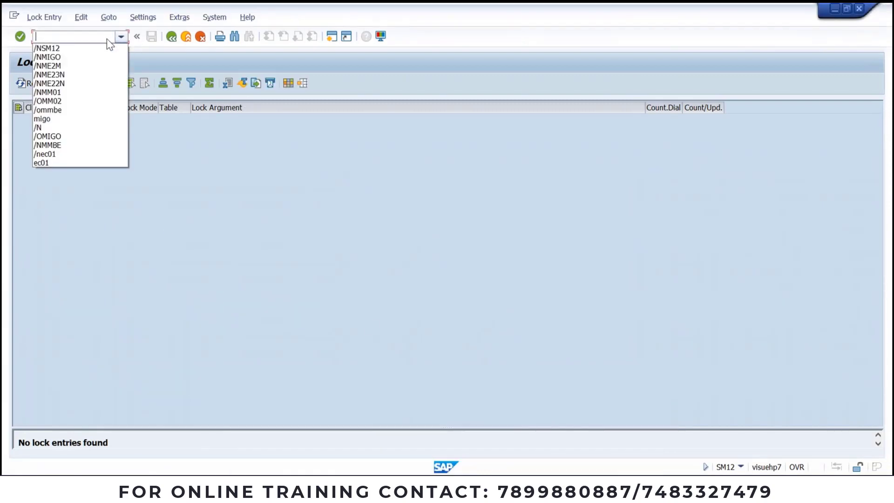
pyautogui.click(85, 39)
pyautogui.write('SP')
pyautogui.press('Return')
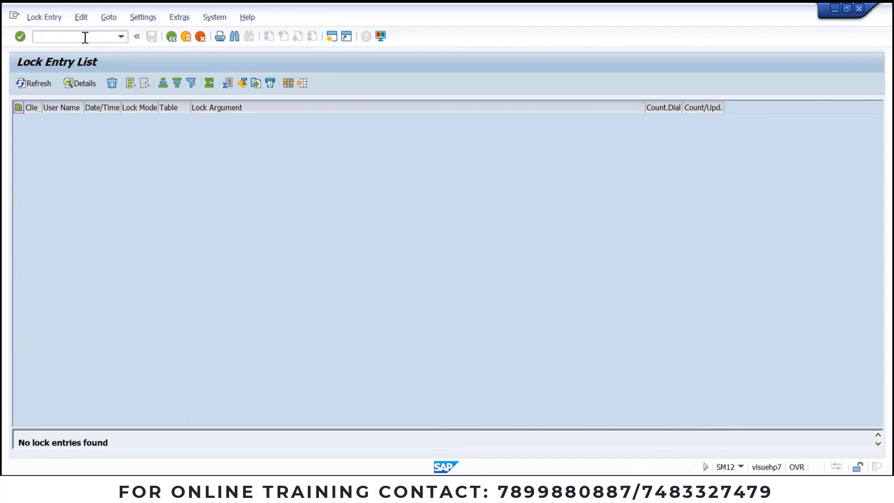
pyautogui.click(83, 38)
pyautogui.write('/nsu01')
pyautogui.press('Return')
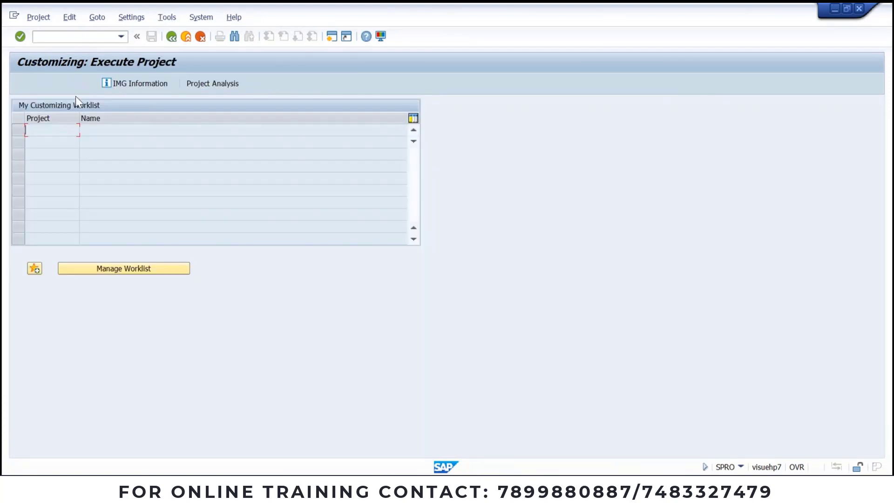
# Step: In the Reference IMG, expand Materials Management > Inventory Management > Number Assignment and run accounting-document number assignment
pyautogui.click(76, 82)
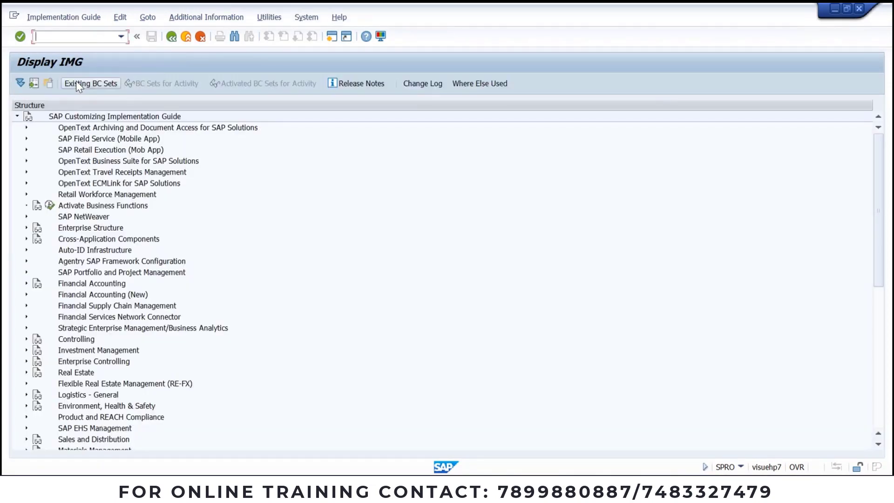
pyautogui.scroll(-1, 96, 304)
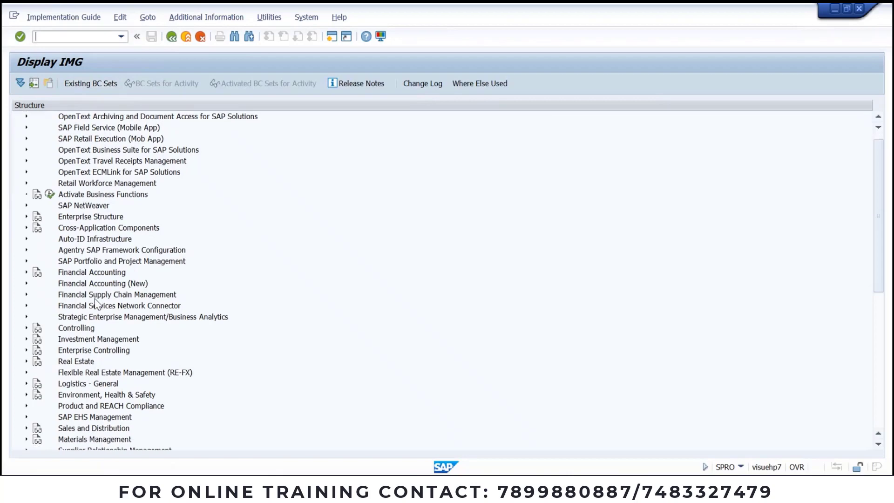
pyautogui.scroll(-1, 99, 354)
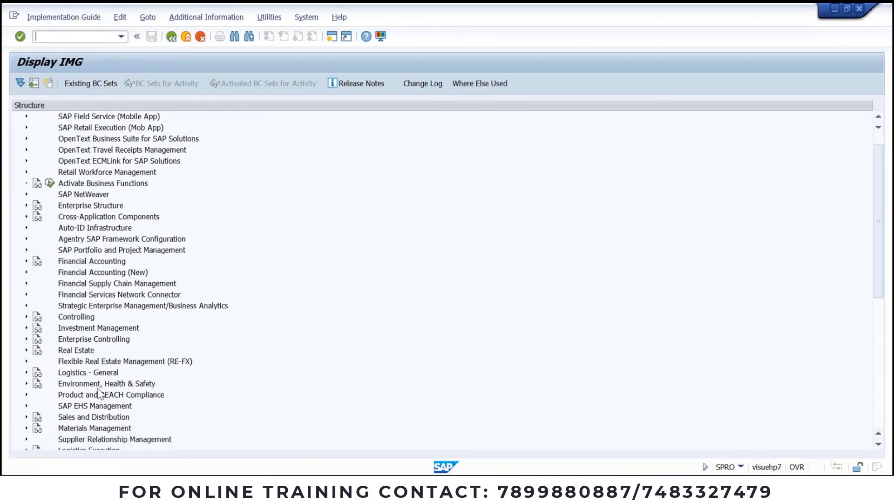
pyautogui.click(26, 428)
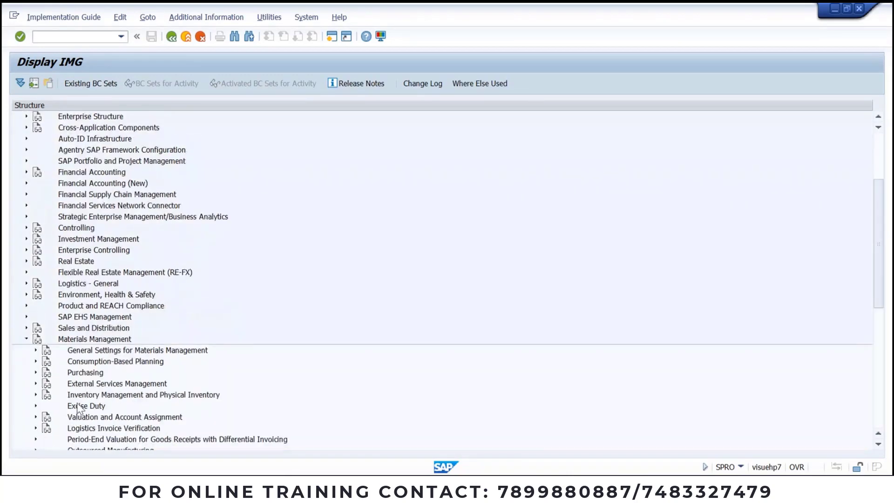
pyautogui.scroll(-5, 66, 392)
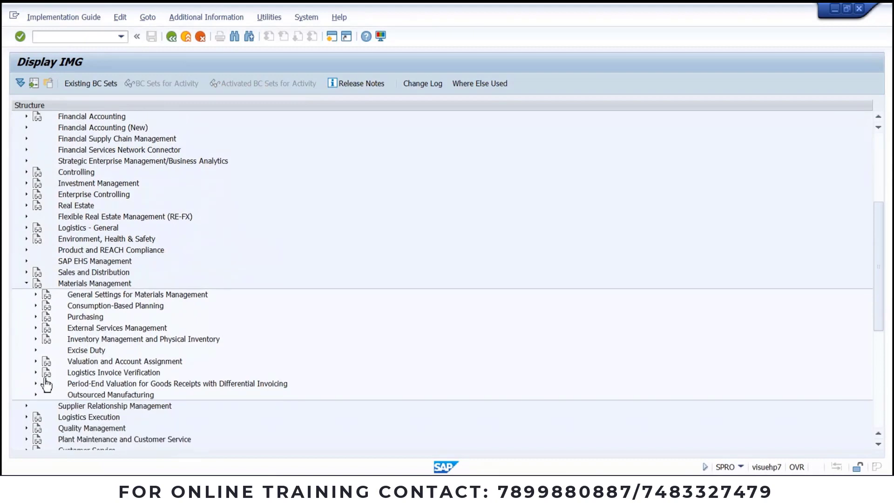
pyautogui.click(35, 339)
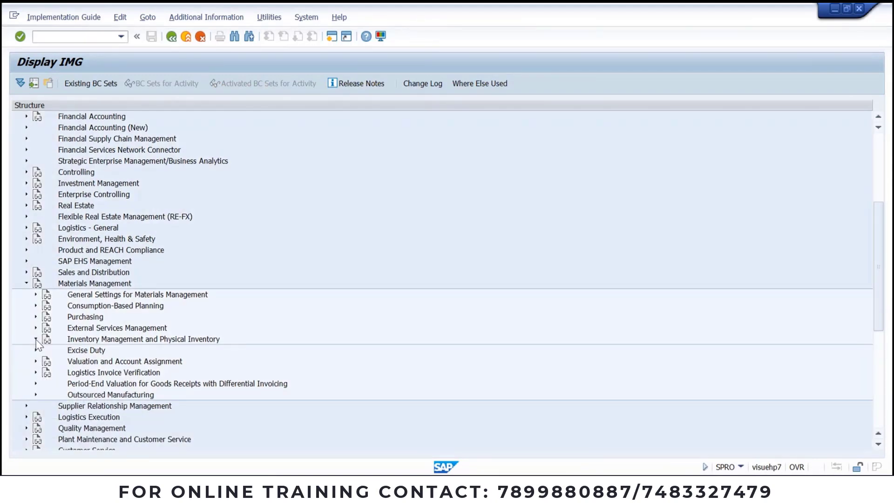
pyautogui.click(45, 239)
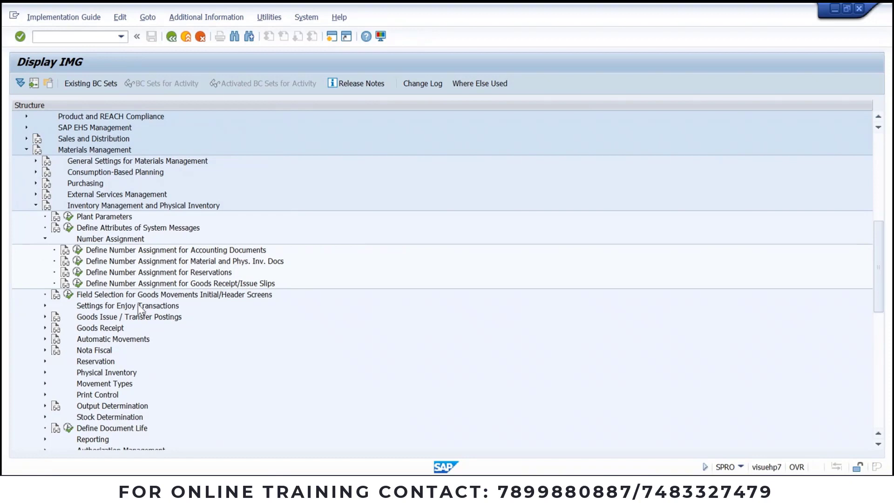
pyautogui.click(78, 250)
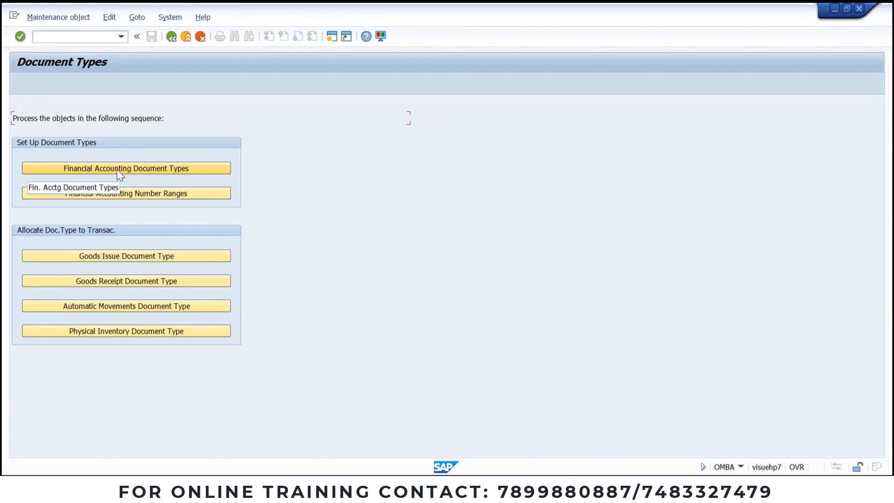
# Step: Open the financial accounting document types table, jump to document type WE (Goods receipt), and save
pyautogui.click(116, 170)
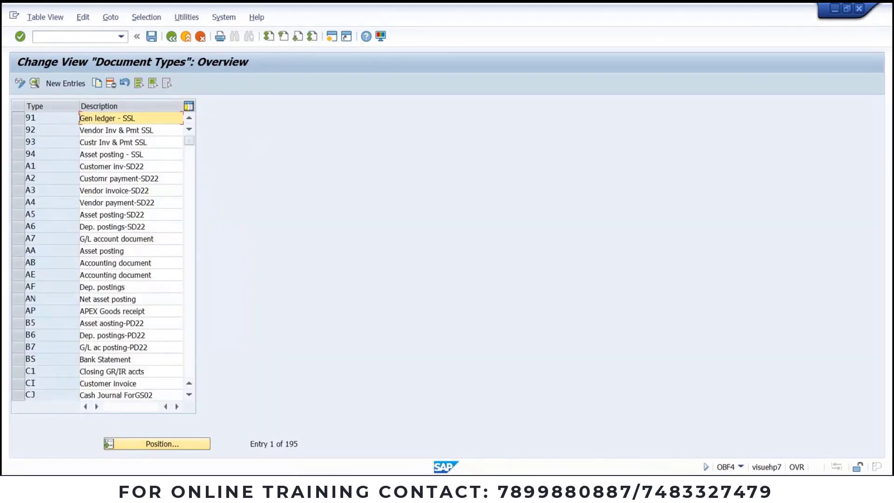
pyautogui.hotkey('alt', 'Tab')
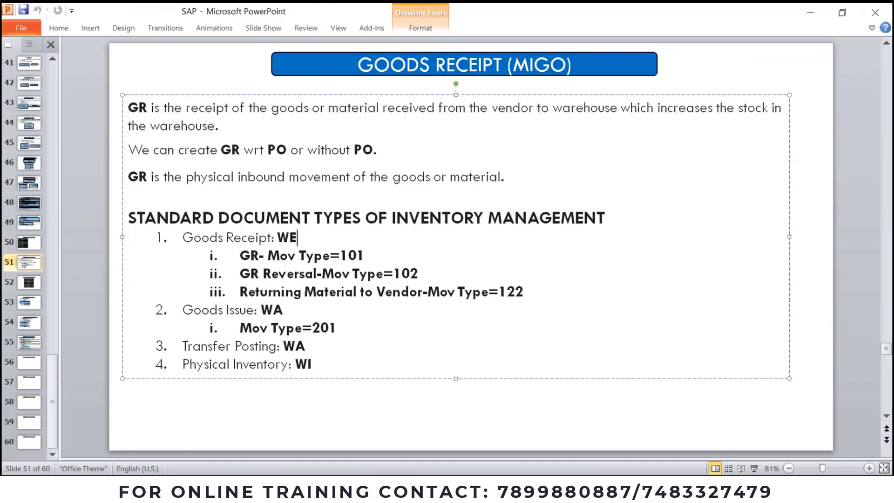
pyautogui.hotkey('alt', 'Tab')
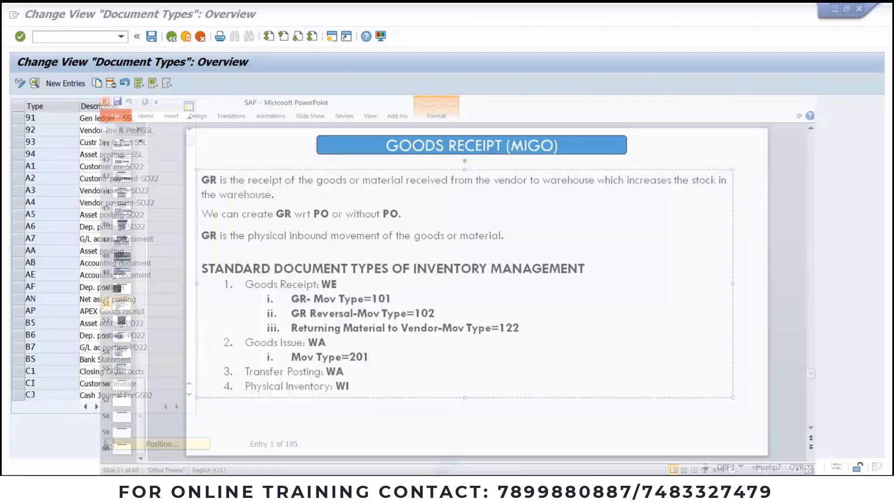
pyautogui.click(170, 445)
pyautogui.write('WE')
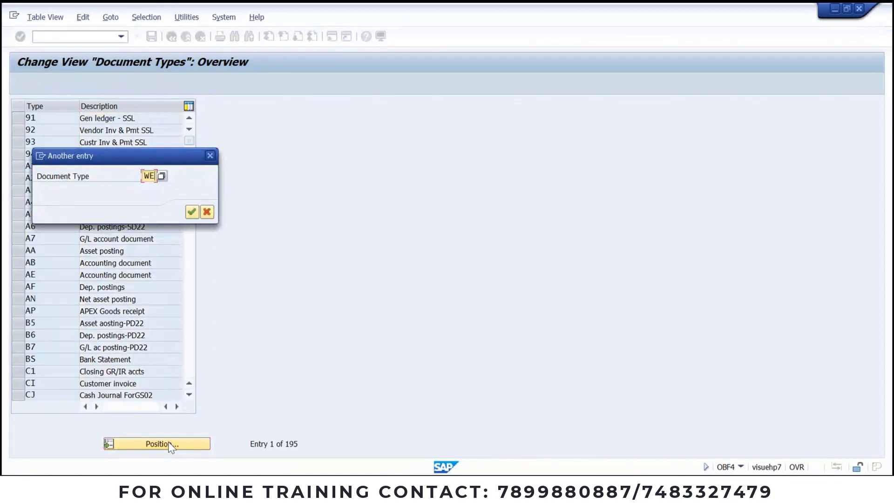
pyautogui.press('Return')
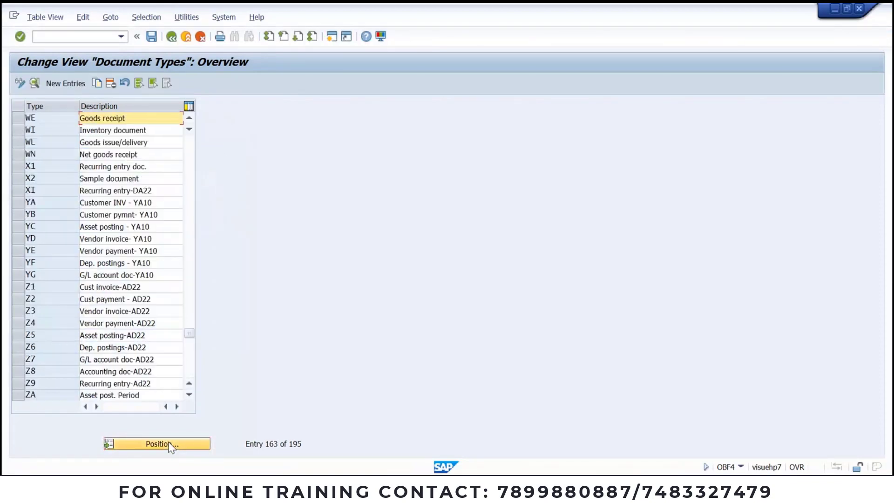
pyautogui.click(16, 120)
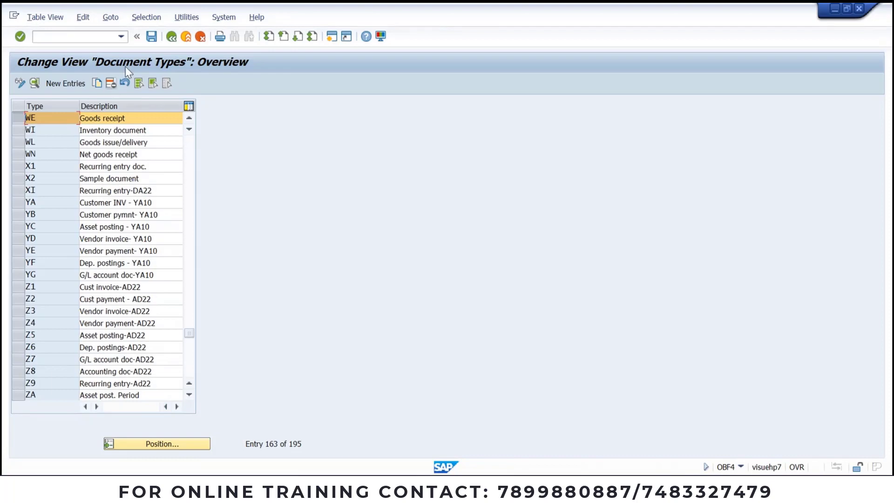
pyautogui.hotkey('ctrl', 's')
# Step: Open the accounting-document number range intervals for company code JSWL and review the existing 2021–2022 rows
pyautogui.click(171, 37)
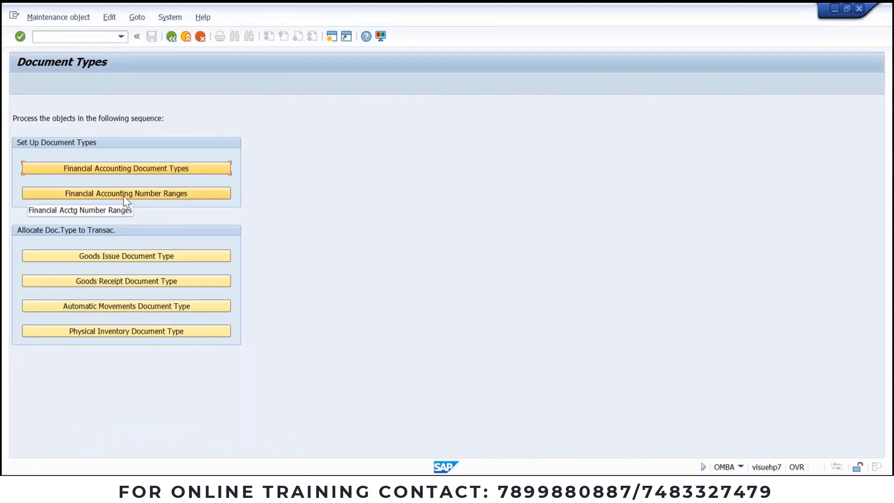
pyautogui.click(123, 193)
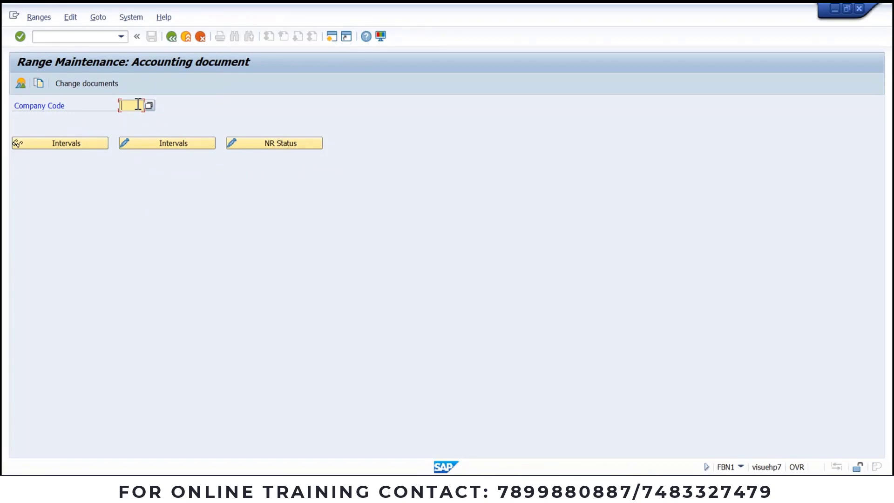
pyautogui.write('JSWL')
pyautogui.click(150, 146)
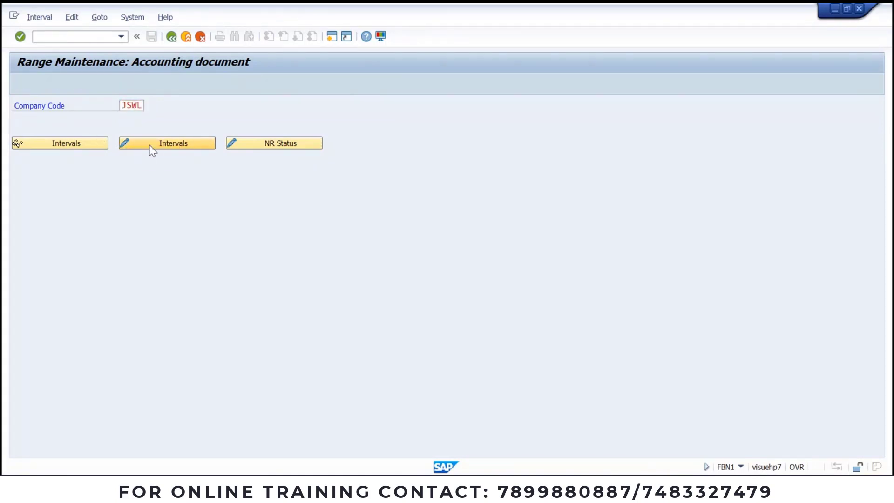
pyautogui.click(150, 144)
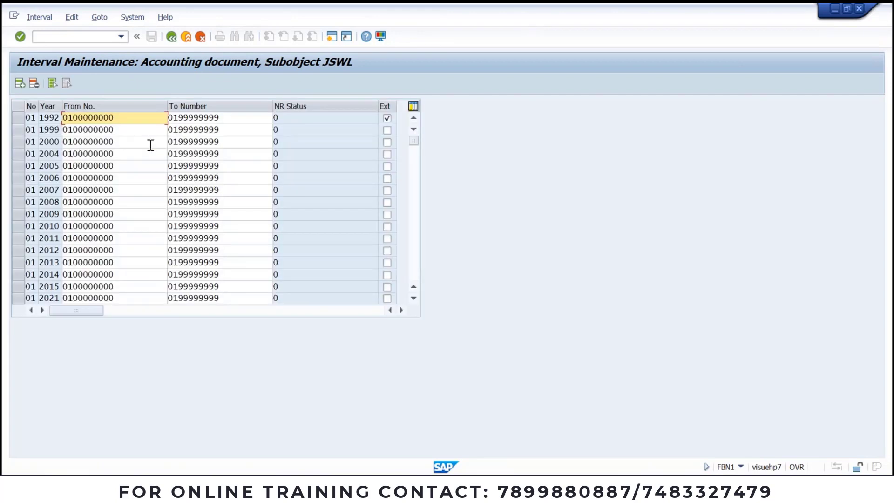
pyautogui.click(413, 298)
pyautogui.click(412, 297)
pyautogui.click(412, 298)
pyautogui.click(412, 298)
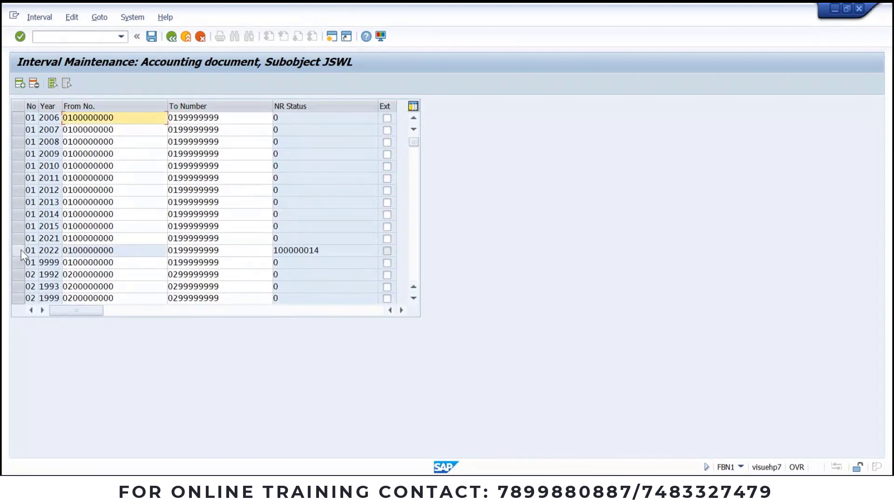
pyautogui.click(21, 252)
pyautogui.moveTo(343, 252); pyautogui.dragTo(207, 254)
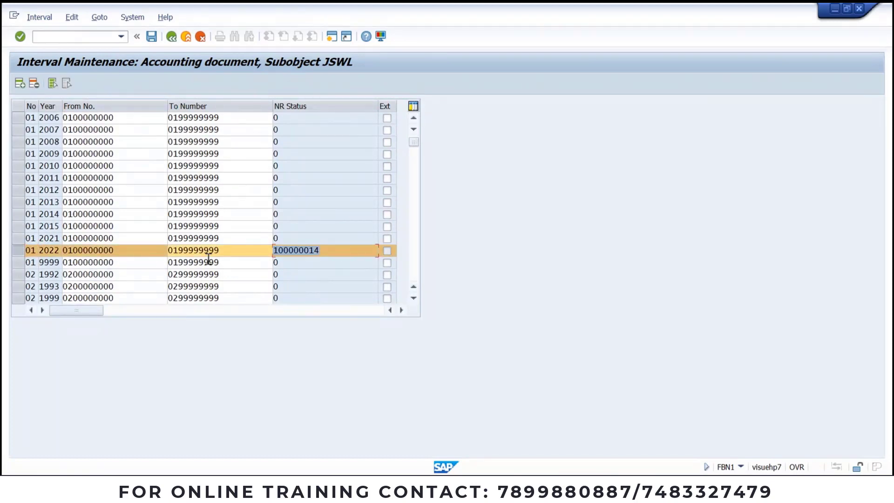
pyautogui.doubleClick(233, 242)
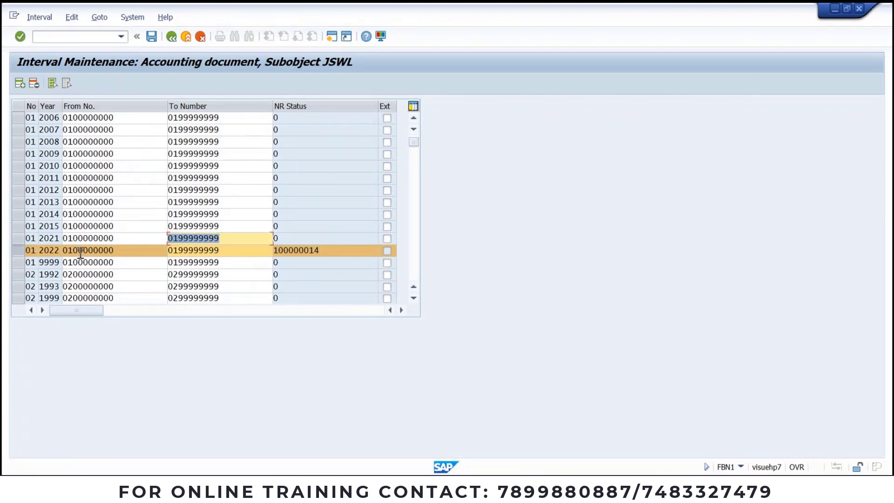
pyautogui.click(33, 251)
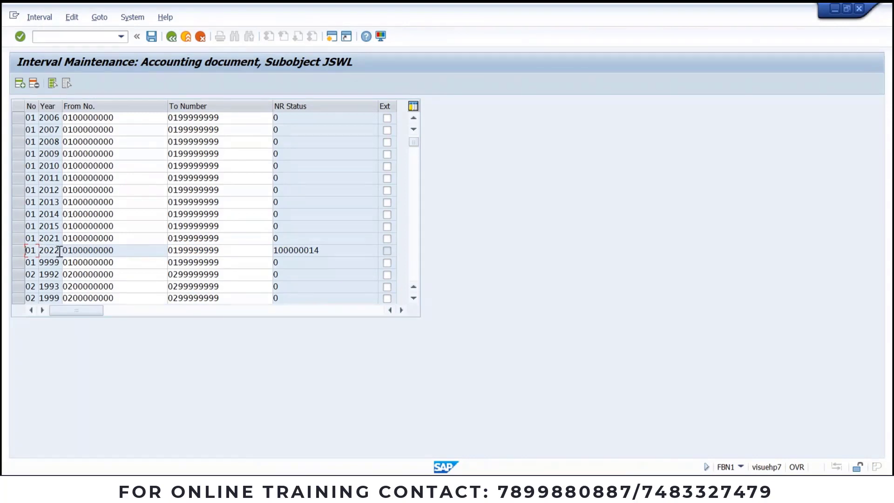
pyautogui.doubleClick(60, 251)
# Step: Insert a new interval row for year 2023, submit it, and exit interval editing
pyautogui.click(19, 84)
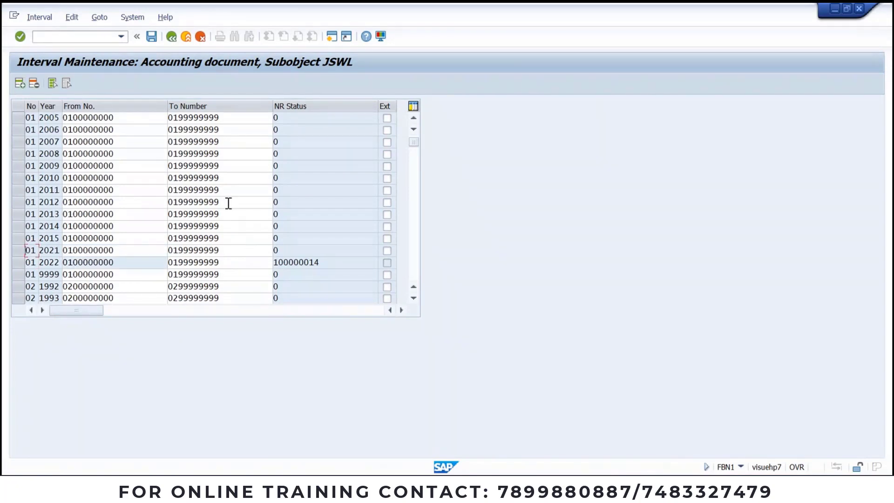
pyautogui.scroll(5, 413, 142)
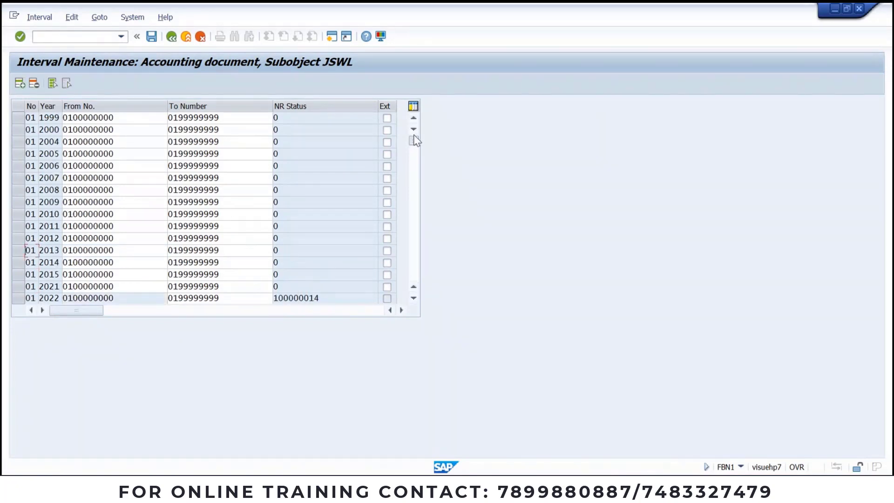
pyautogui.click(32, 118)
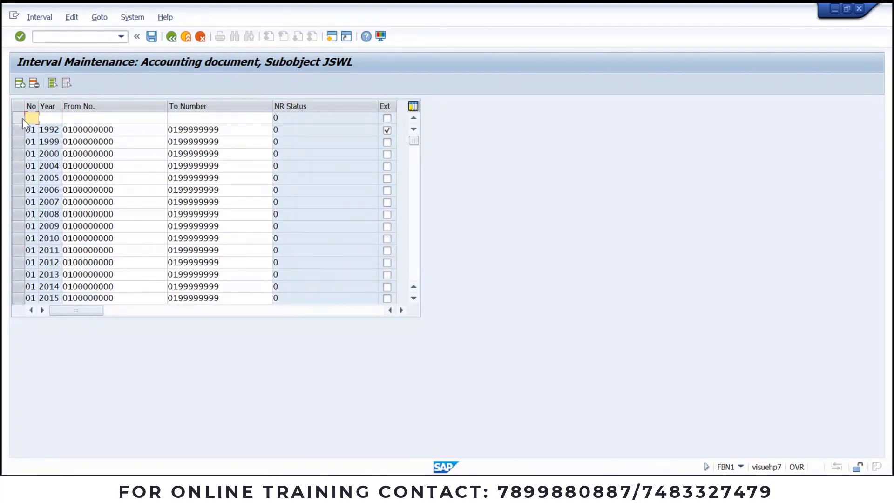
pyautogui.click(43, 117)
pyautogui.write('2')
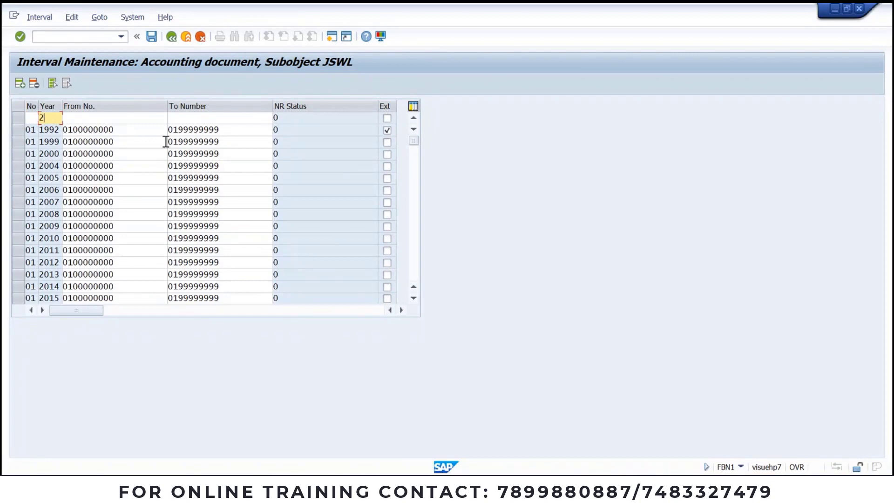
pyautogui.write('023')
pyautogui.click(124, 117)
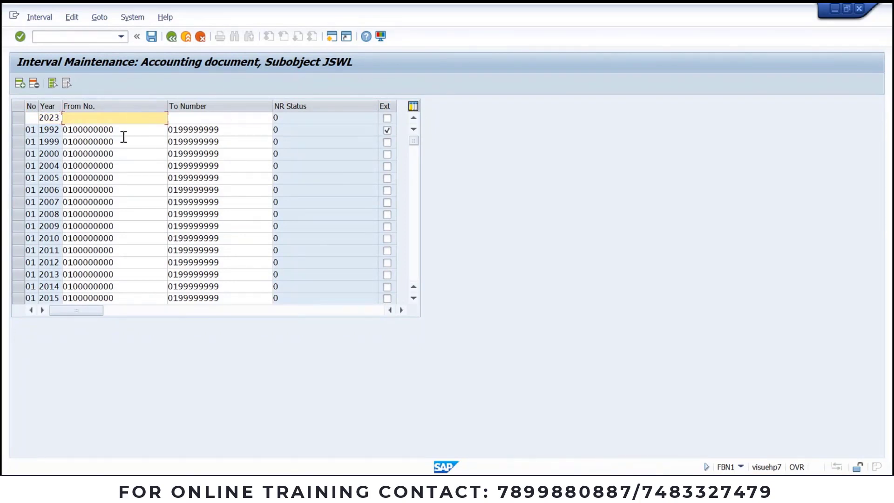
pyautogui.click(85, 131)
pyautogui.doubleClick(225, 132)
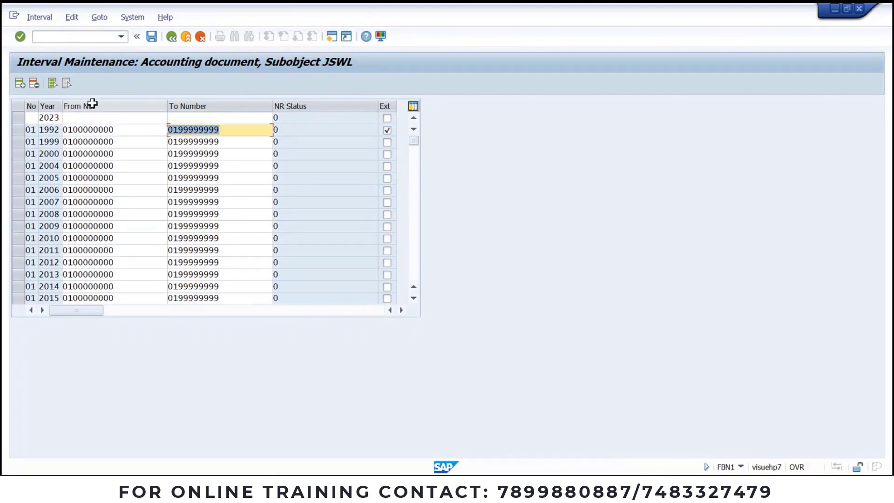
pyautogui.scroll(-1, 97, 279)
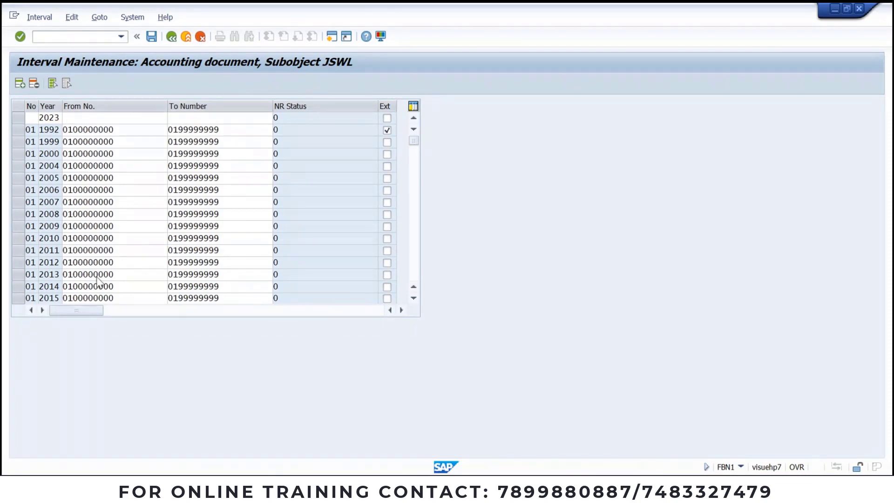
pyautogui.press('Return')
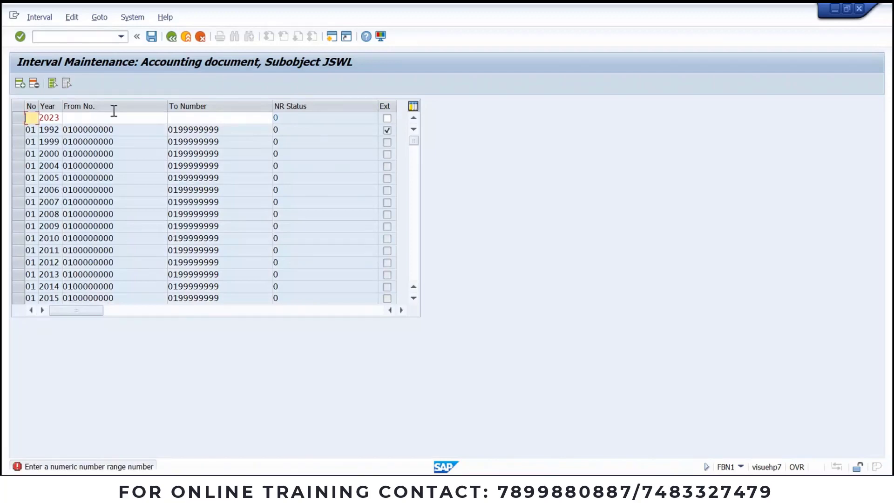
pyautogui.click(188, 41)
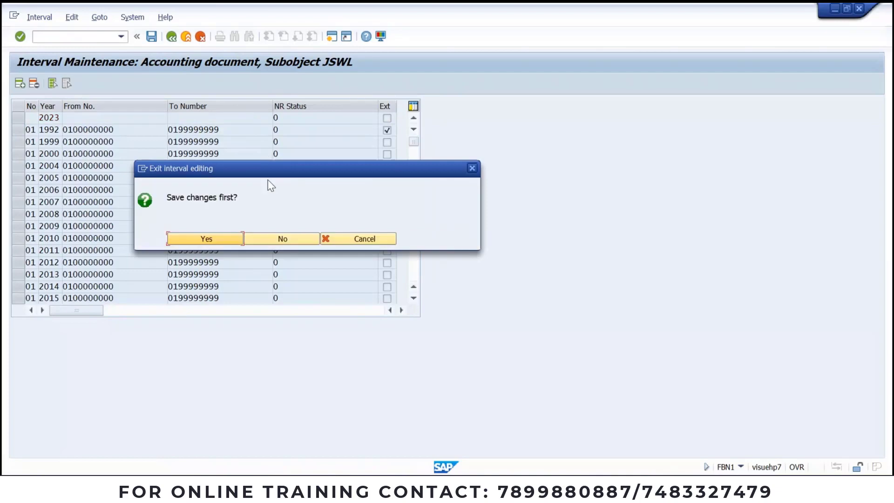
# Step: Discard the interval changes and open material-document number range groups in change mode
pyautogui.click(279, 239)
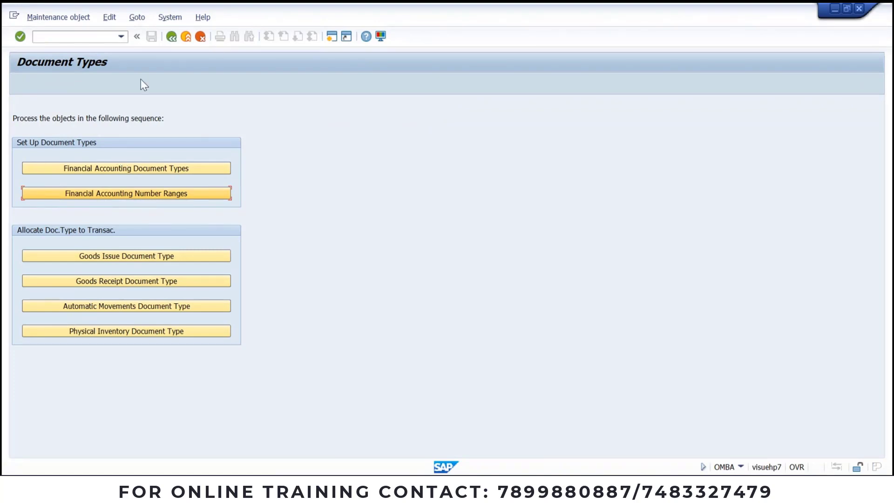
pyautogui.click(171, 37)
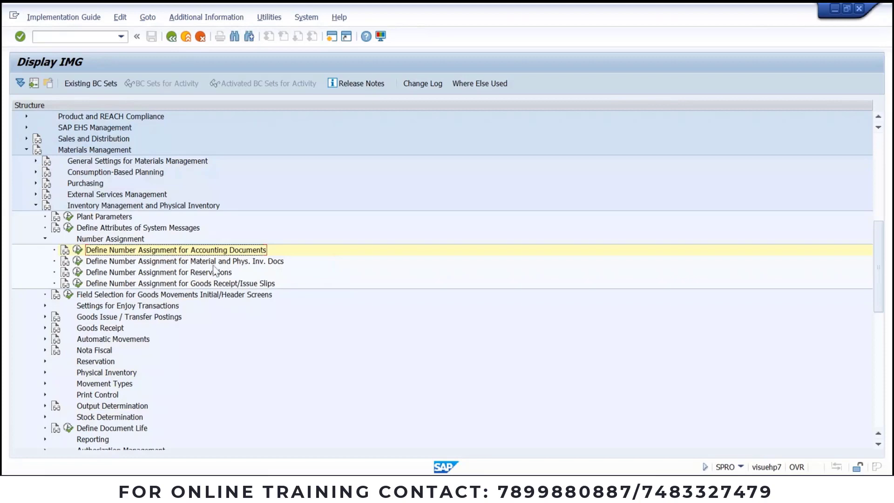
pyautogui.click(78, 261)
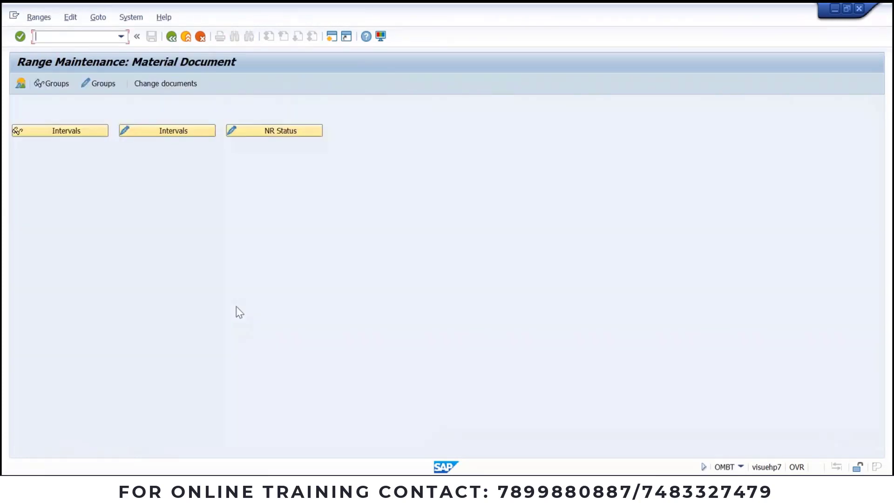
pyautogui.click(97, 84)
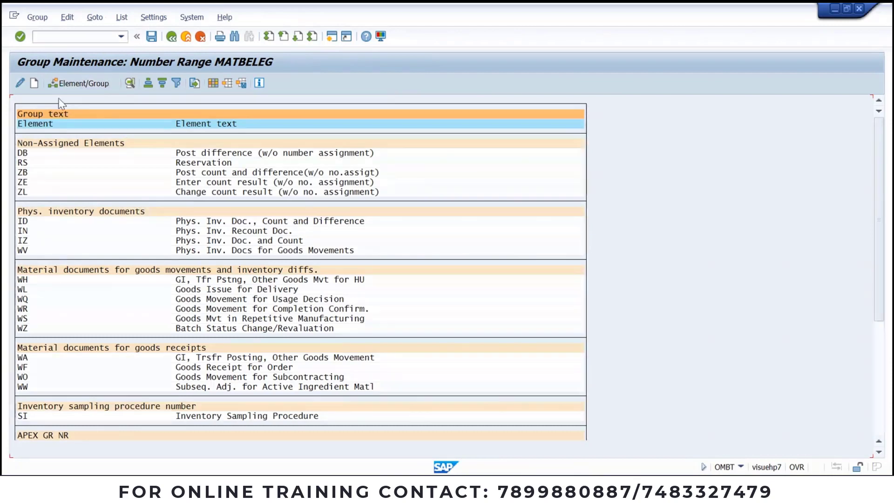
# Step: Create group 'JINDAL GR NO RANGE 2022' with year 2022 for its first interval
pyautogui.click(35, 84)
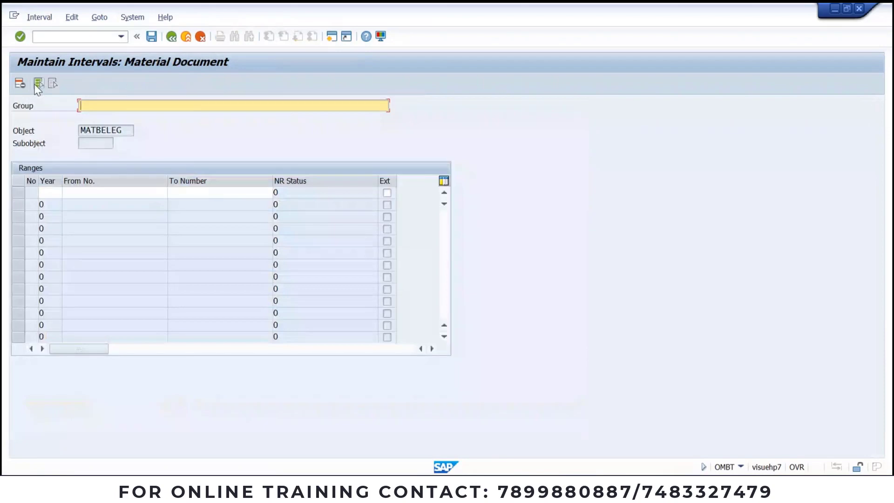
pyautogui.write('JINDAL GR NO RANGE 20')
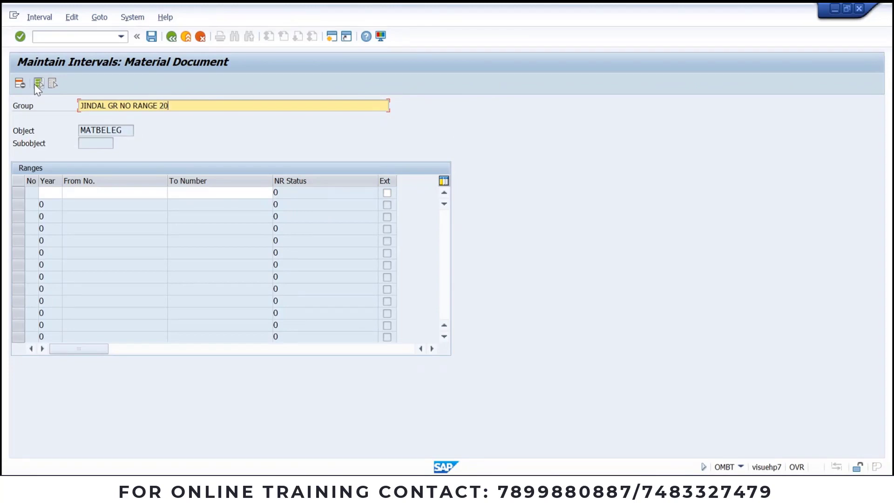
pyautogui.write('22')
pyautogui.press('Return')
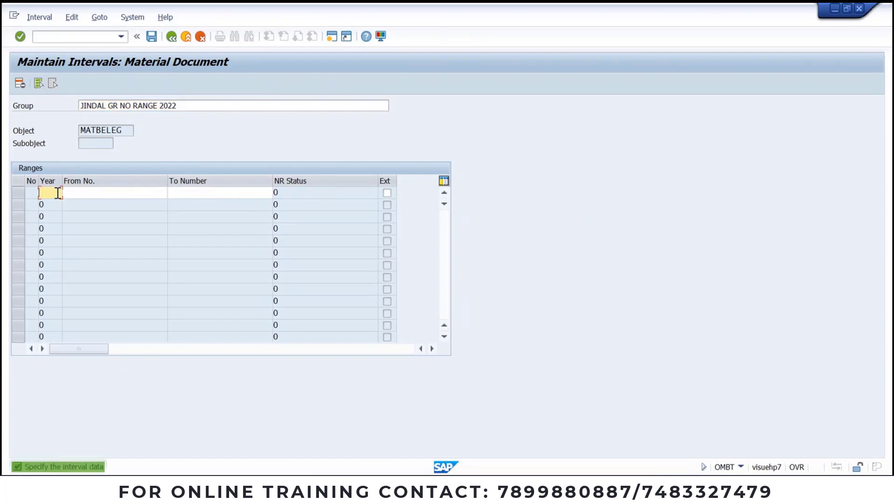
pyautogui.write('2022')
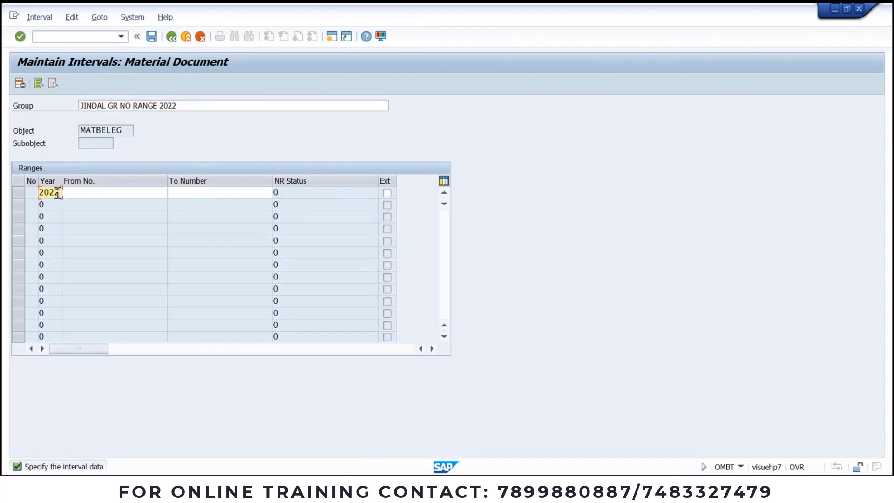
pyautogui.press('Tab')
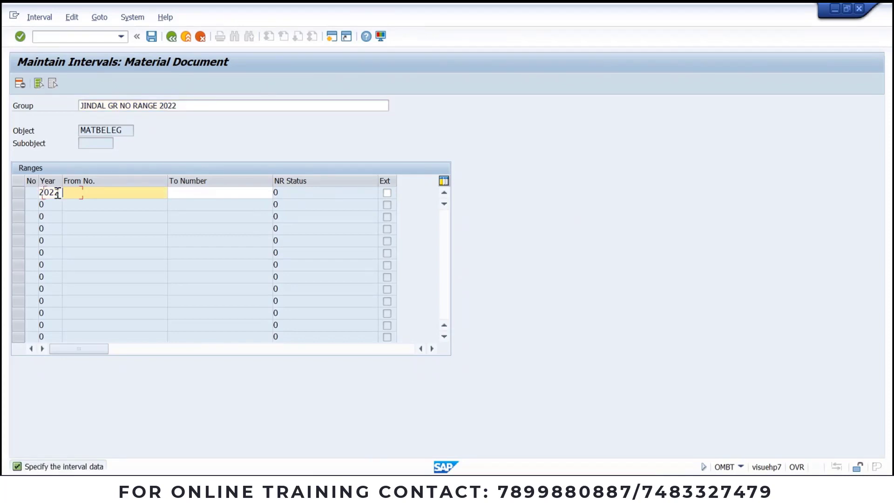
pyautogui.click(37, 18)
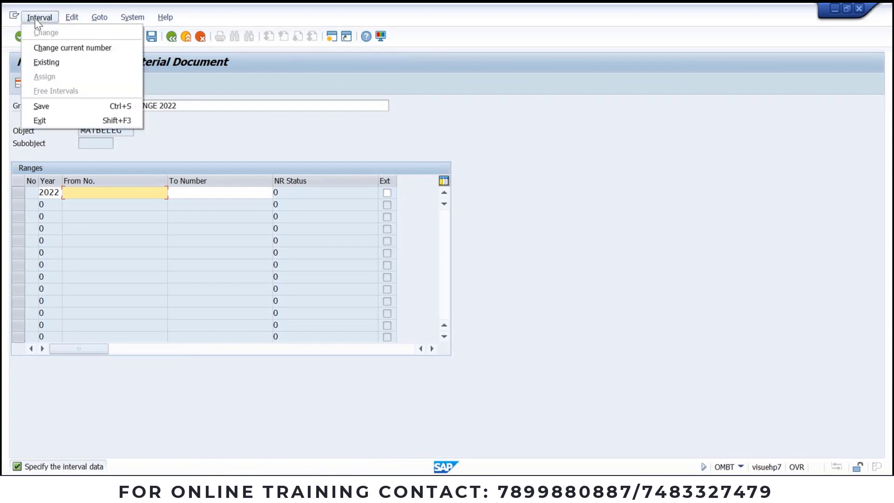
pyautogui.click(46, 65)
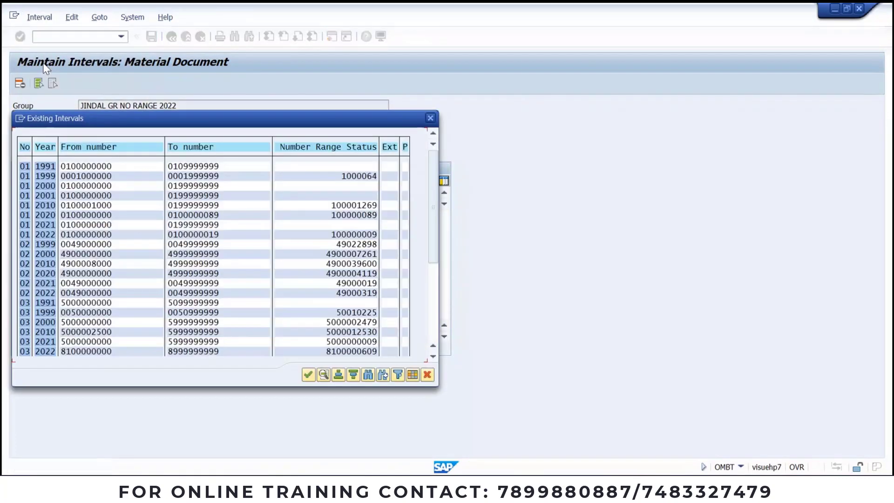
pyautogui.click(114, 342)
pyautogui.click(115, 350)
pyautogui.moveTo(117, 163); pyautogui.dragTo(18, 169)
pyautogui.click(134, 176)
pyautogui.moveTo(112, 341); pyautogui.dragTo(60, 343)
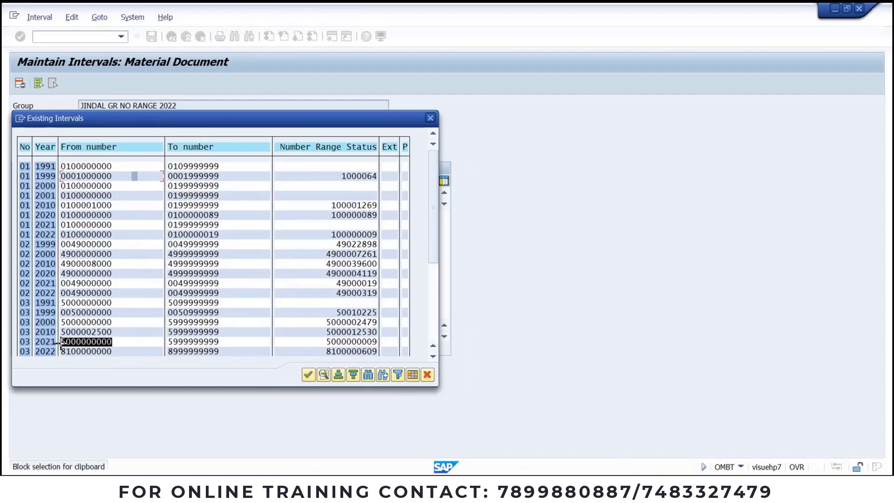
pyautogui.hotkey('ctrl', 'c')
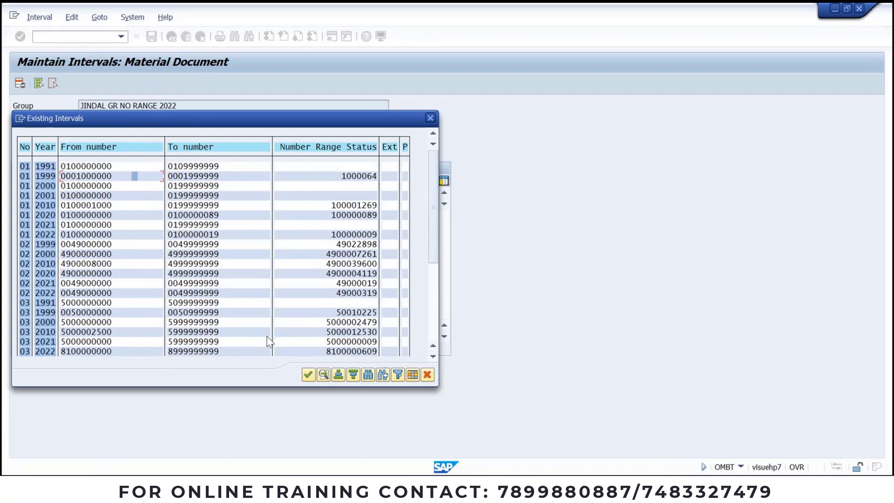
pyautogui.hotkey('alt', 'space')
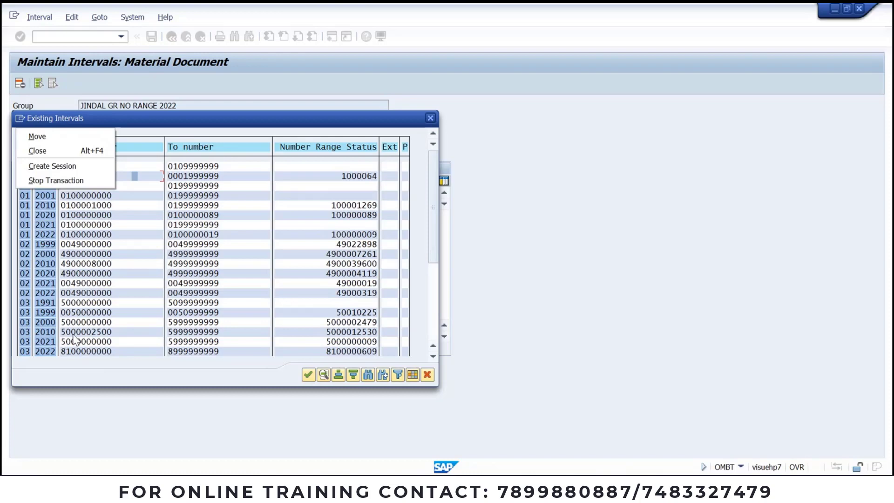
pyautogui.press('Escape')
pyautogui.click(309, 374)
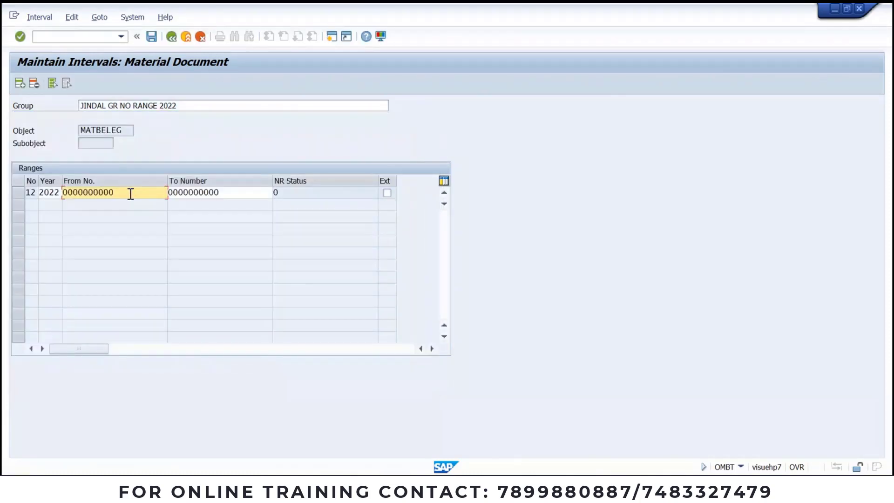
pyautogui.moveTo(131, 194); pyautogui.dragTo(3, 202)
pyautogui.write('5000000000')
pyautogui.moveTo(219, 193); pyautogui.dragTo(32, 199)
pyautogui.write('5000000000')
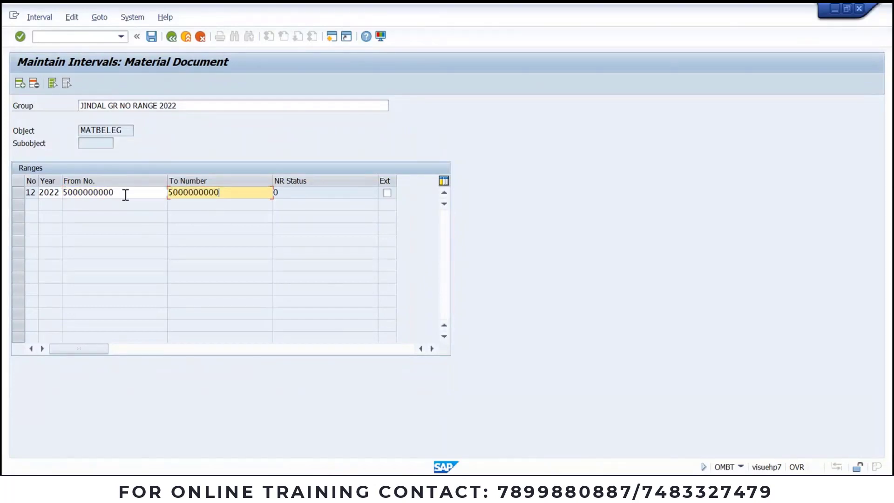
pyautogui.moveTo(222, 193); pyautogui.dragTo(205, 192)
pyautogui.write('999')
pyautogui.press('Return')
pyautogui.hotkey('shift', 'Tab')
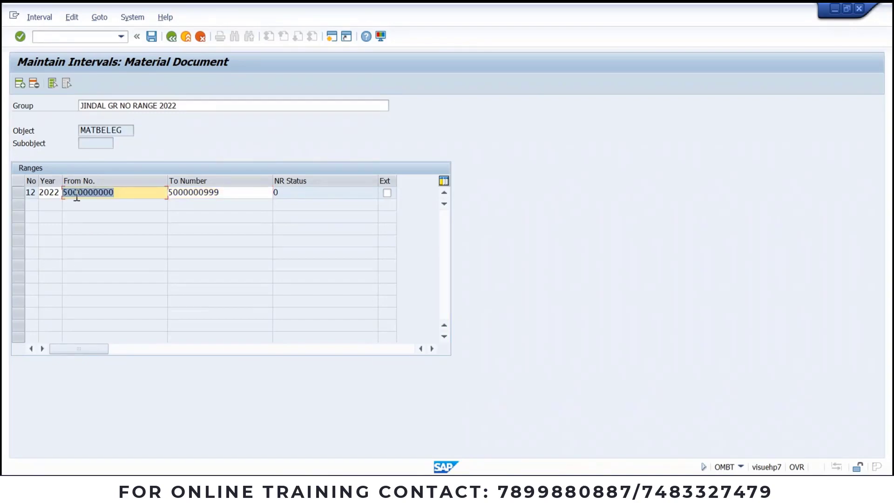
pyautogui.press('Return')
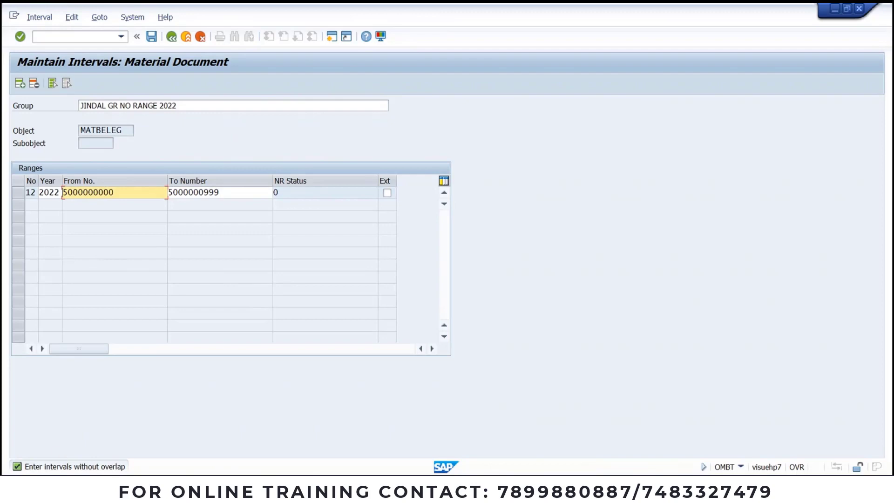
pyautogui.moveTo(171, 193); pyautogui.dragTo(305, 193)
pyautogui.write('9')
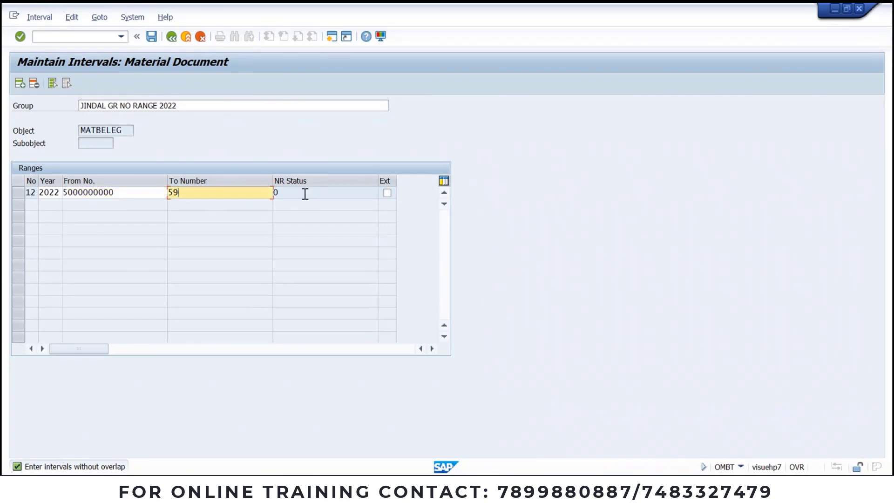
pyautogui.write('99999999')
pyautogui.press('Return')
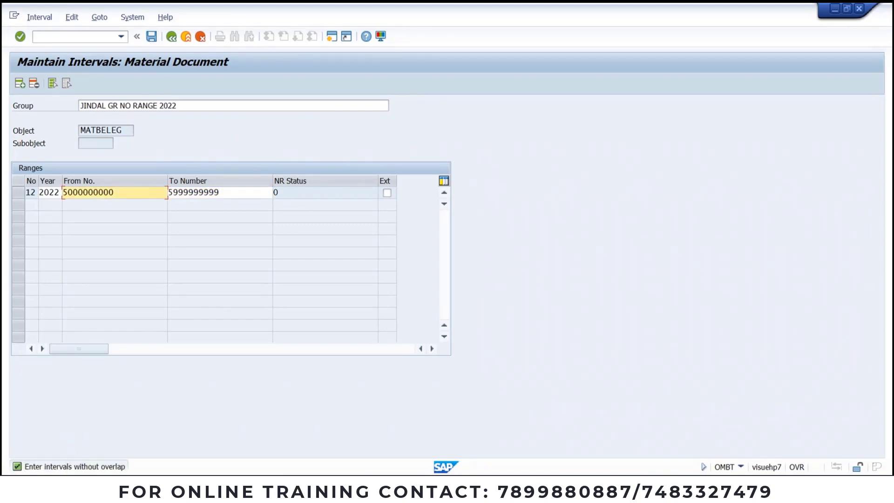
pyautogui.click(171, 38)
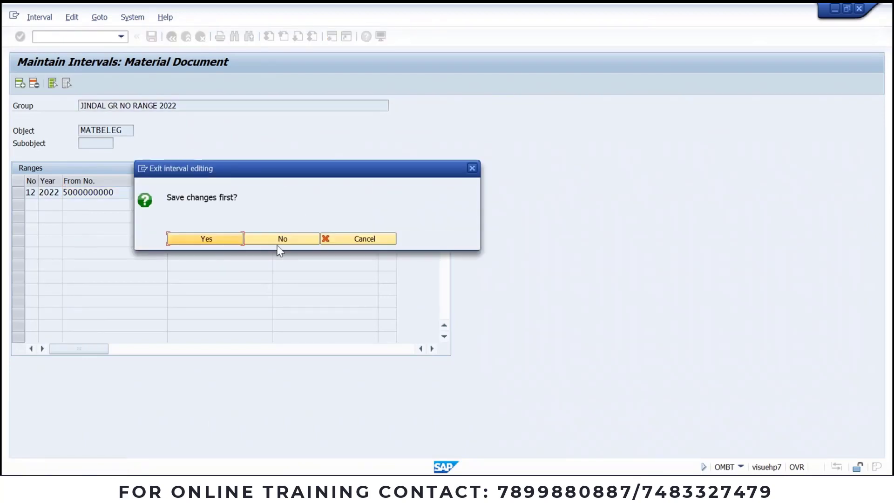
# Step: Exit without saving the new interval and scroll through the MATBELEG group list
pyautogui.click(279, 240)
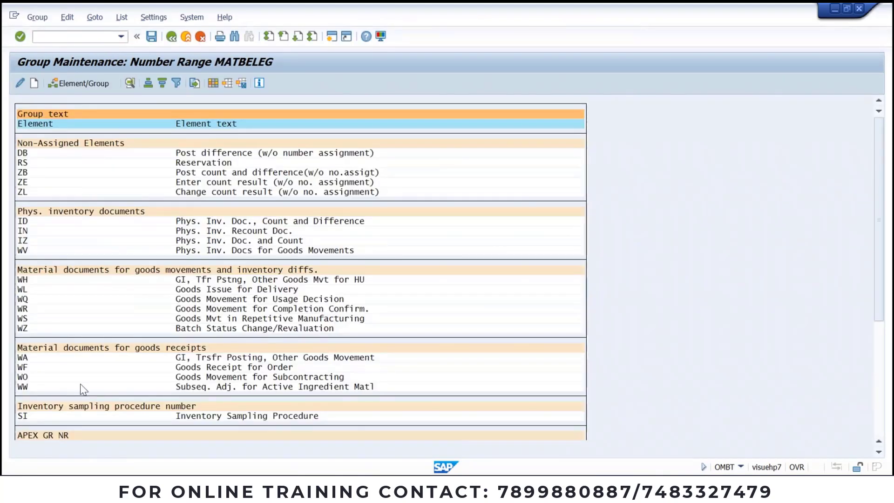
pyautogui.scroll(-1, 841, 261)
pyautogui.moveTo(880, 136); pyautogui.dragTo(888, 282)
pyautogui.click(49, 429)
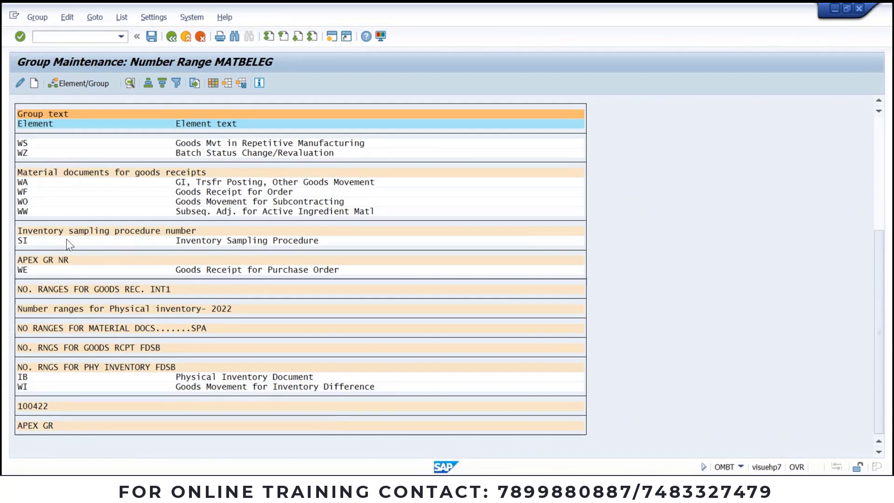
pyautogui.scroll(1, 287, 220)
pyautogui.moveTo(879, 257); pyautogui.dragTo(879, 159)
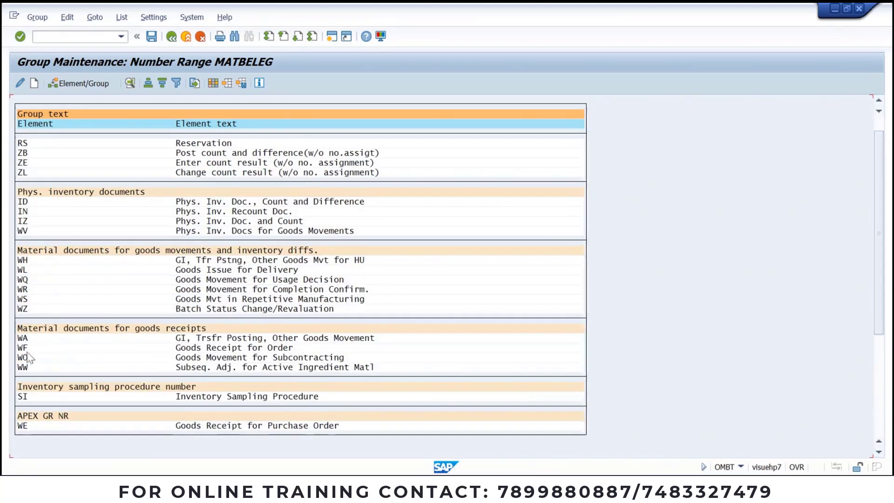
# Step: Select element WE (Goods Receipt for Purchase Order) and view, then close, the group selection list
pyautogui.click(26, 426)
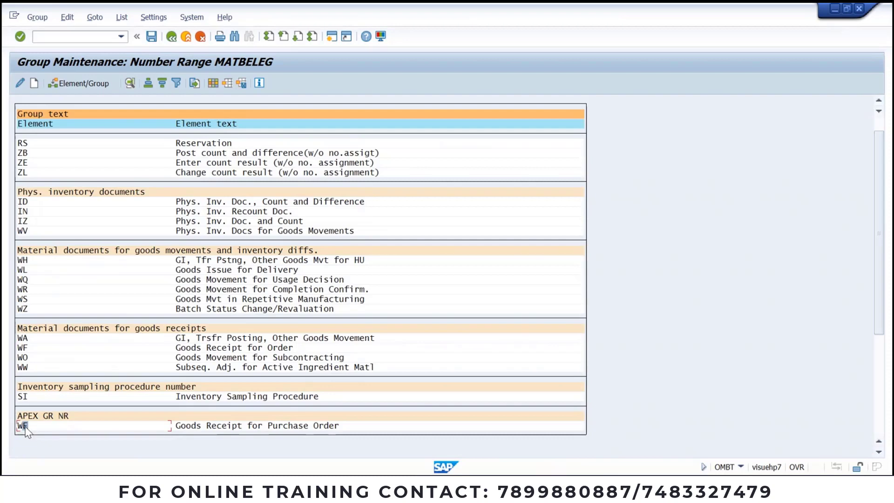
pyautogui.click(72, 84)
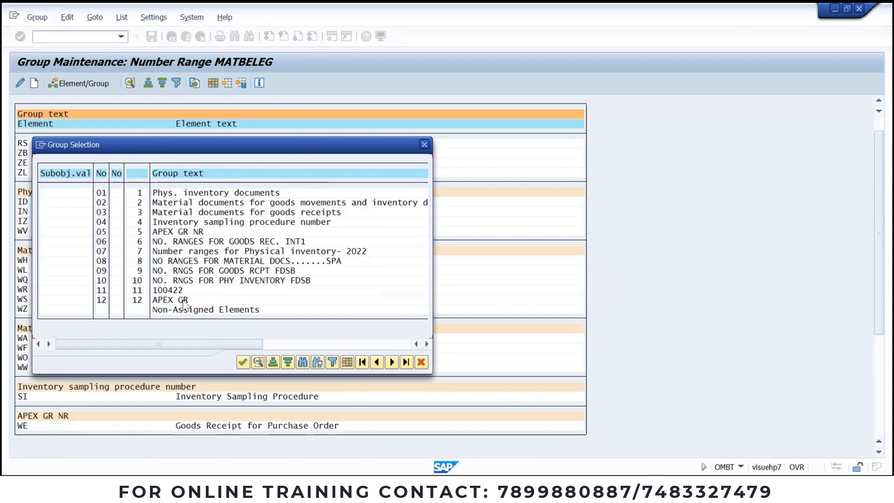
pyautogui.click(422, 147)
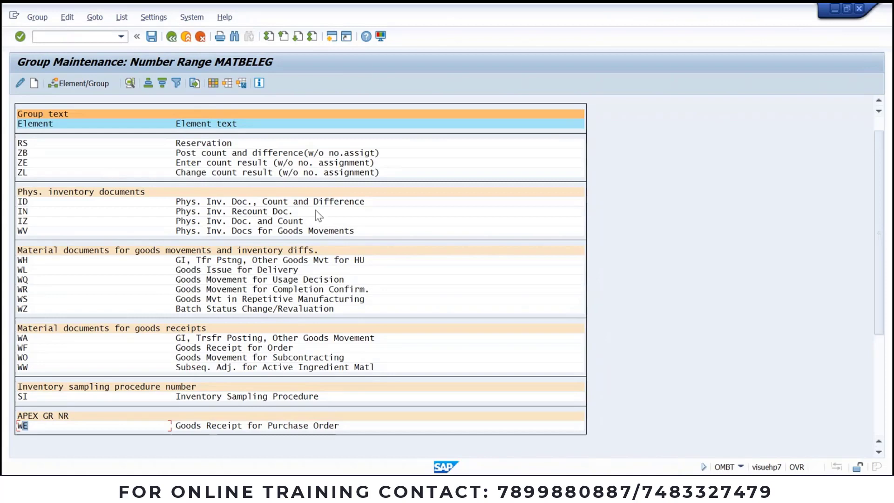
pyautogui.click(432, 488)
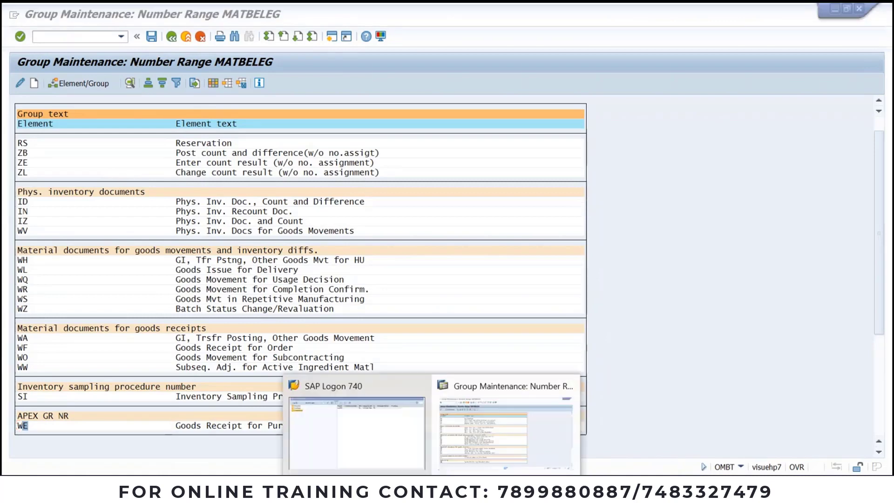
pyautogui.click(479, 400)
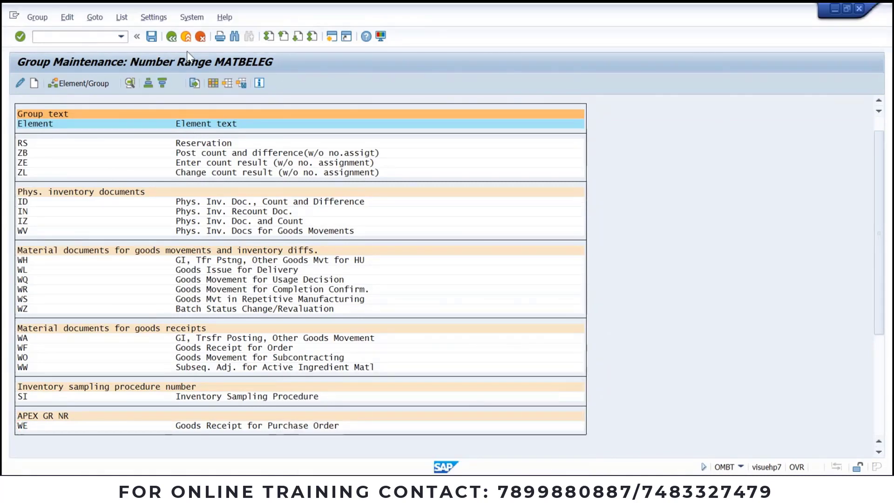
# Step: Leave number range maintenance and start transaction MM01 via /N
pyautogui.click(187, 37)
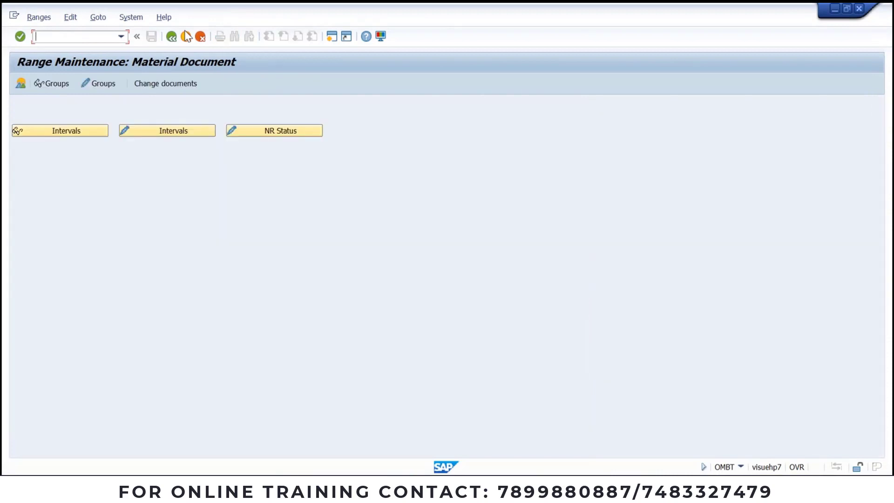
pyautogui.click(187, 37)
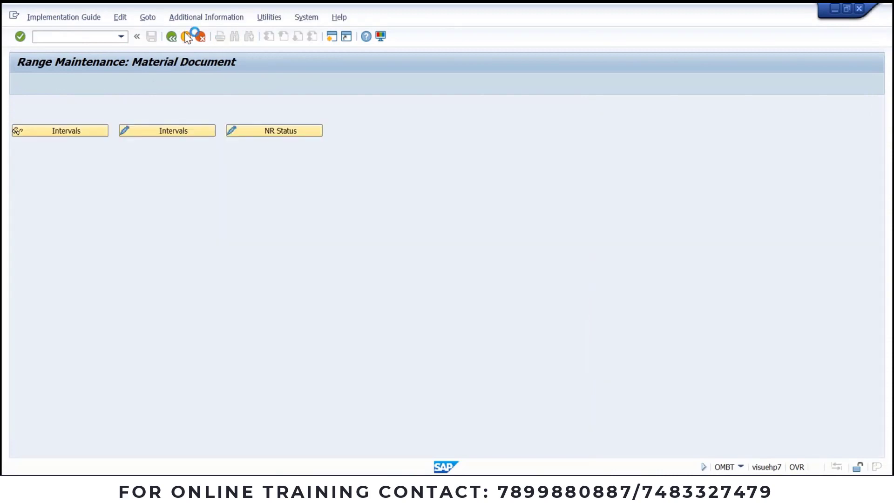
pyautogui.click(99, 35)
pyautogui.write('/')
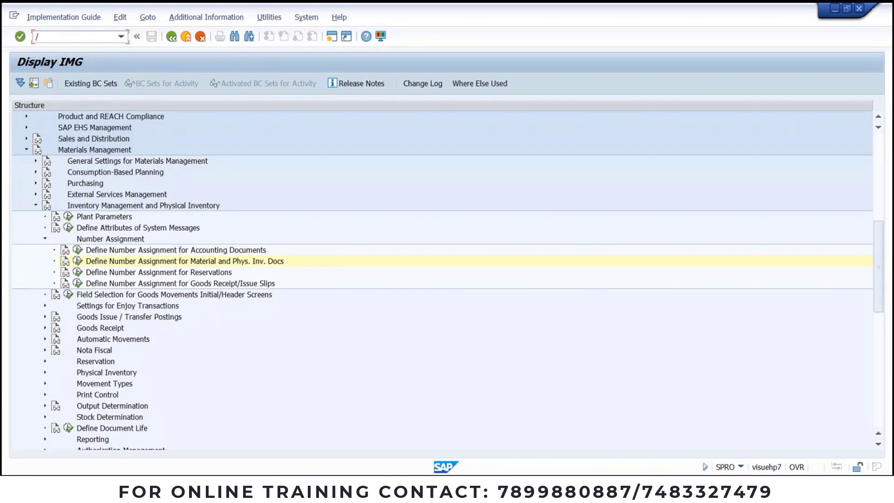
pyautogui.write('N')
pyautogui.press('Return')
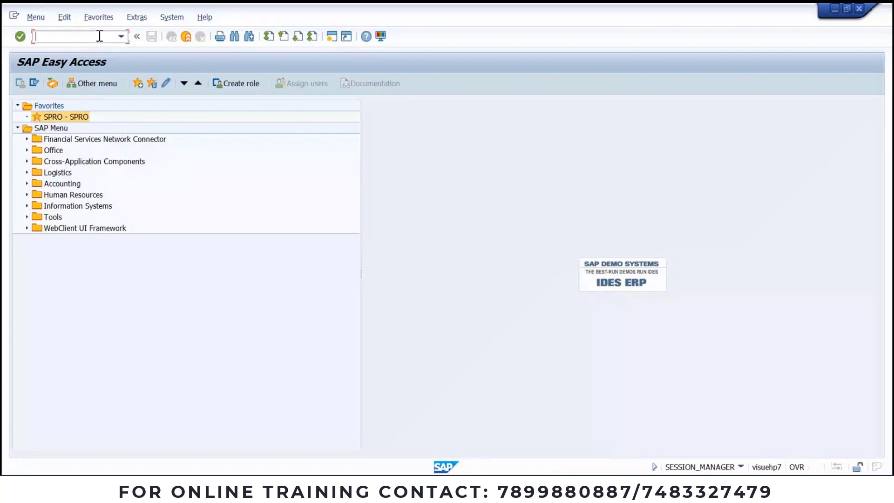
pyautogui.write('MM01')
pyautogui.press('Return')
# Step: Set industry sector JINDAL INDUSTRY and material type JINDAL RAW MATERIAL
pyautogui.press('Tab')
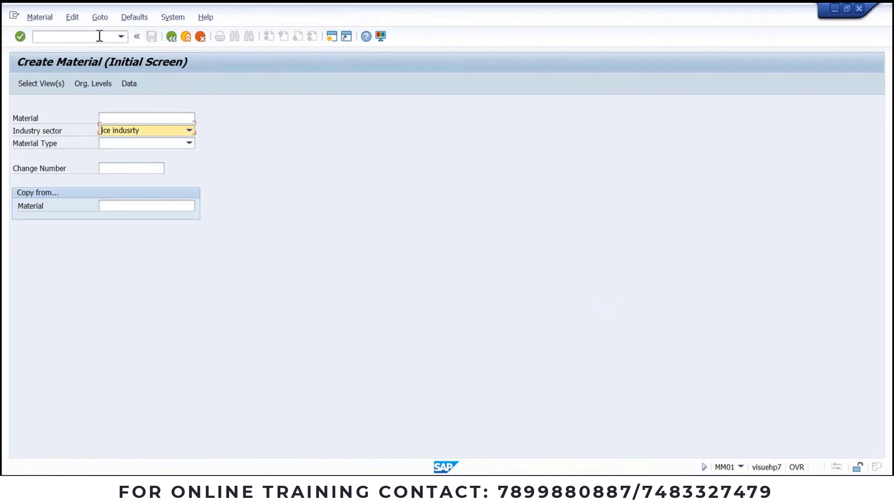
pyautogui.press('Down')
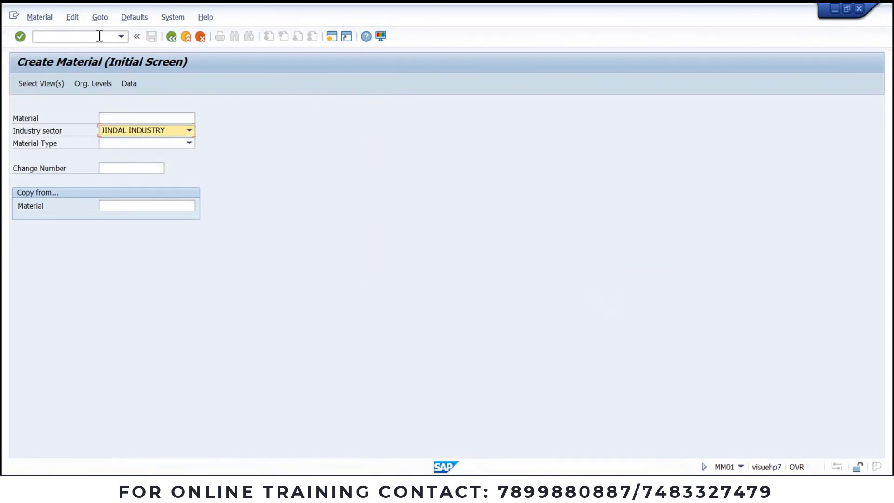
pyautogui.press('Tab')
pyautogui.press('Down')
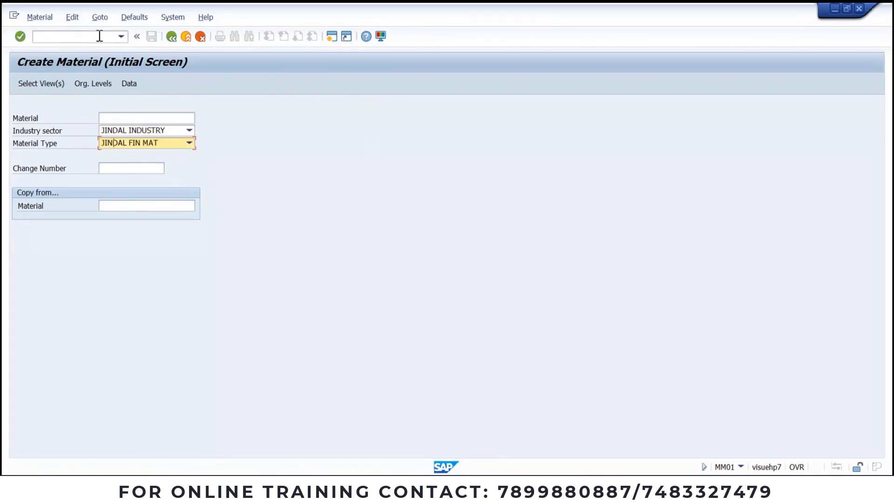
pyautogui.press('Down')
pyautogui.press('Up')
pyautogui.click(189, 144)
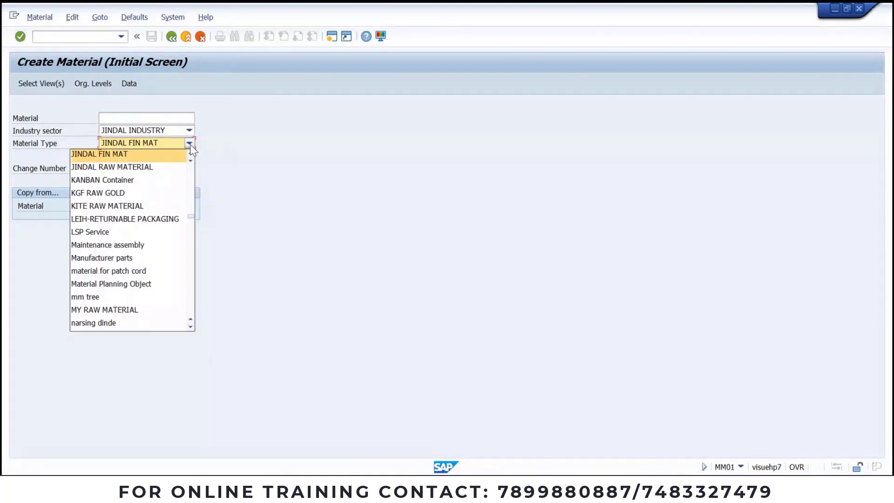
pyautogui.click(149, 167)
# Step: Confirm the selected views, choose the plant, and enter storage location JSS1
pyautogui.press('Return')
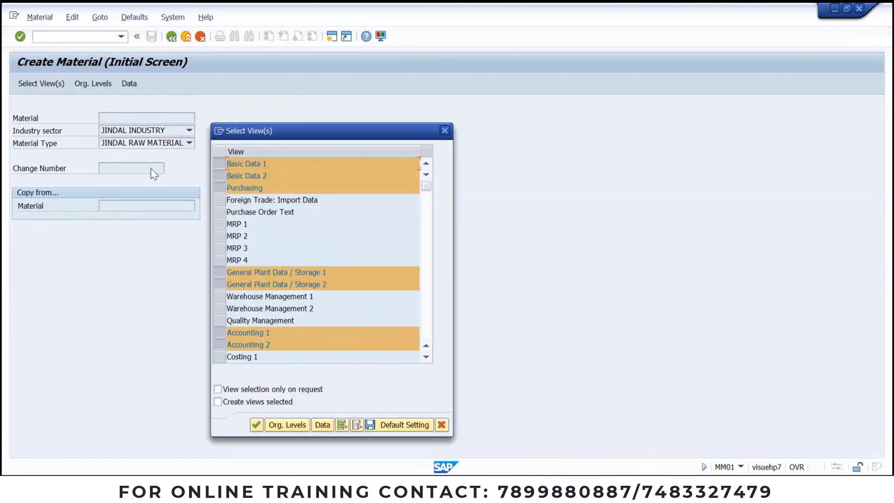
pyautogui.press('Return')
pyautogui.click(237, 153)
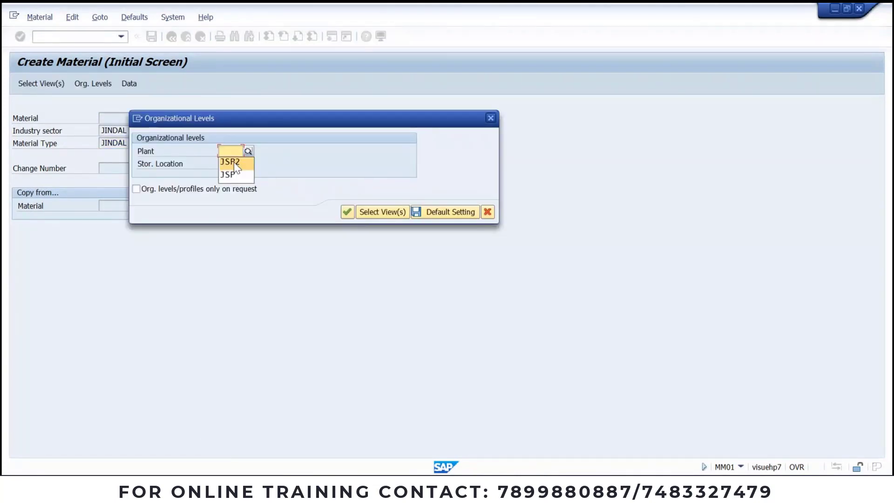
pyautogui.click(236, 174)
pyautogui.press('Return')
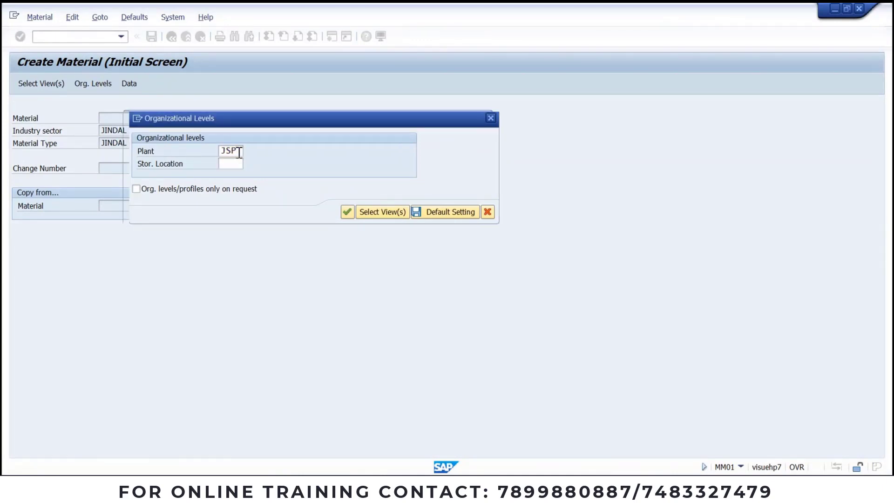
pyautogui.write('JSS1')
pyautogui.press('Return')
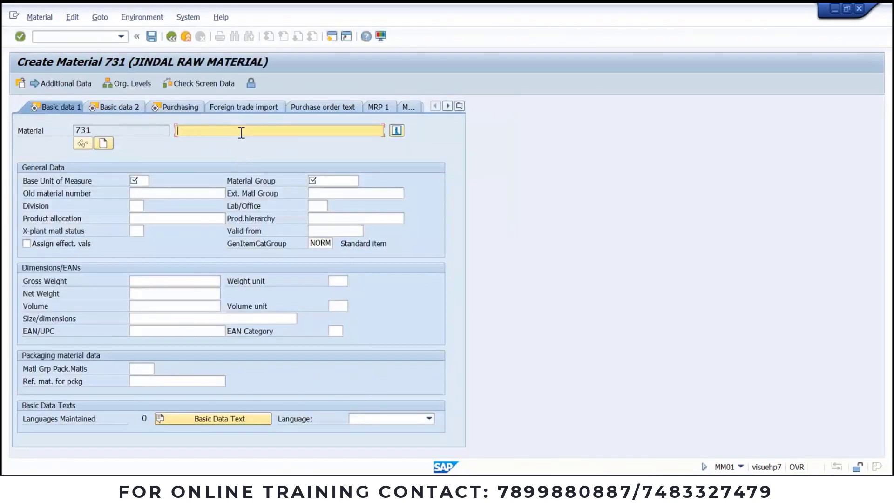
# Step: Enter the description 'JINDAL RAW MAT FOR TRANSFER POSTING' for material 731
pyautogui.write('JINDAL')
pyautogui.write(' RAW MATER')
pyautogui.write('IA')
pyautogui.press('Insert')
pyautogui.press('BackSpace')
pyautogui.press('BackSpace')
pyautogui.press('BackSpace')
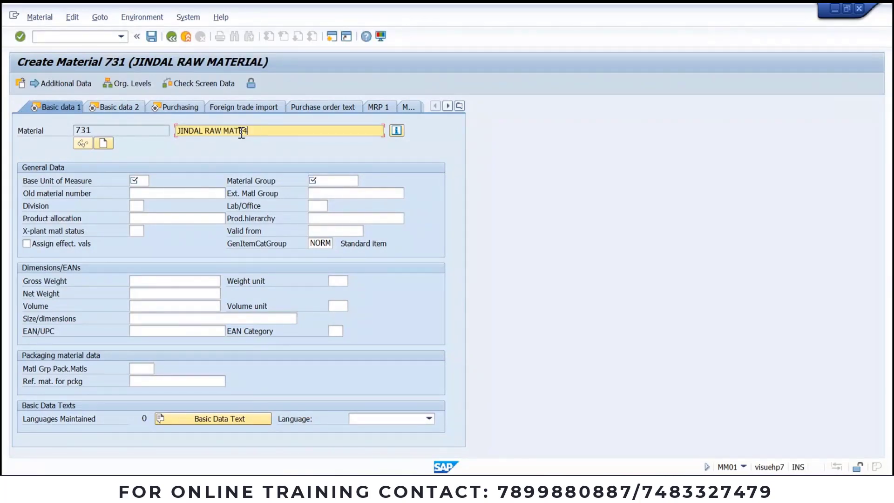
pyautogui.press('BackSpace')
pyautogui.write('FRO')
pyautogui.press('BackSpace')
pyautogui.press('BackSpace')
pyautogui.press('BackSpace')
pyautogui.write('OR TRANSFER POSTING')
pyautogui.moveTo(331, 132); pyautogui.dragTo(257, 131)
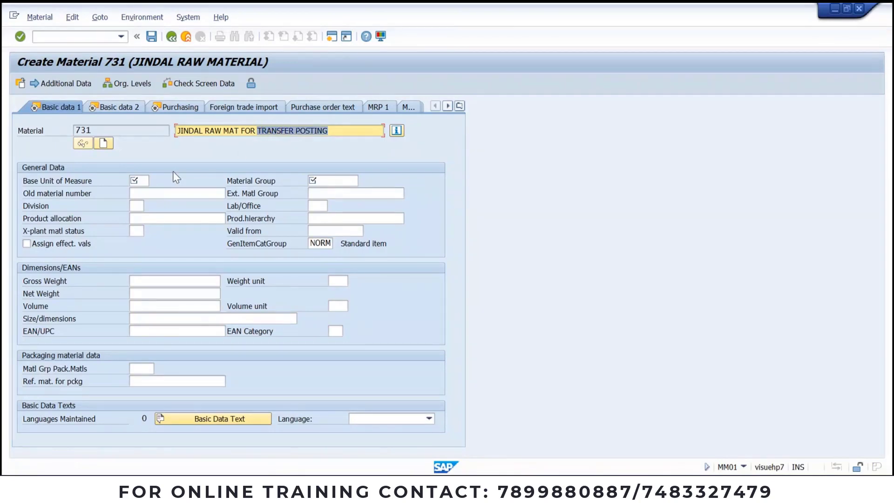
# Step: Enter base unit KG and material group JMG, then continue to Purchasing
pyautogui.click(140, 180)
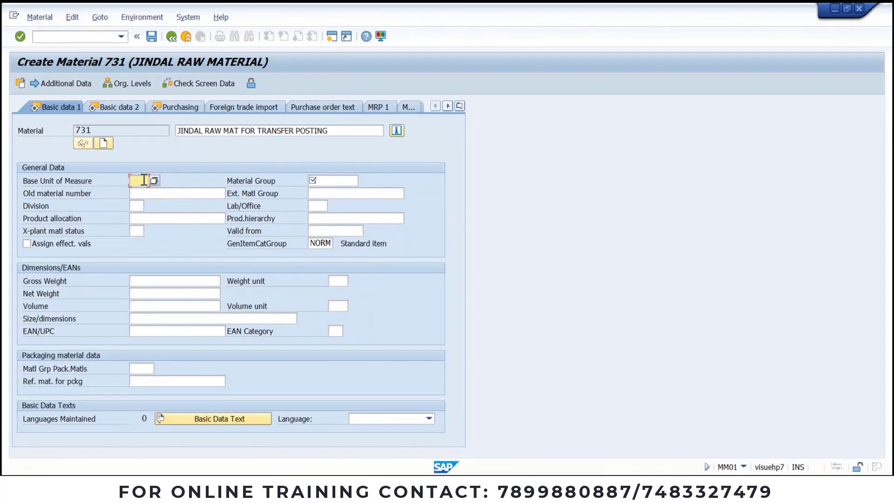
pyautogui.write('KG')
pyautogui.press('Tab')
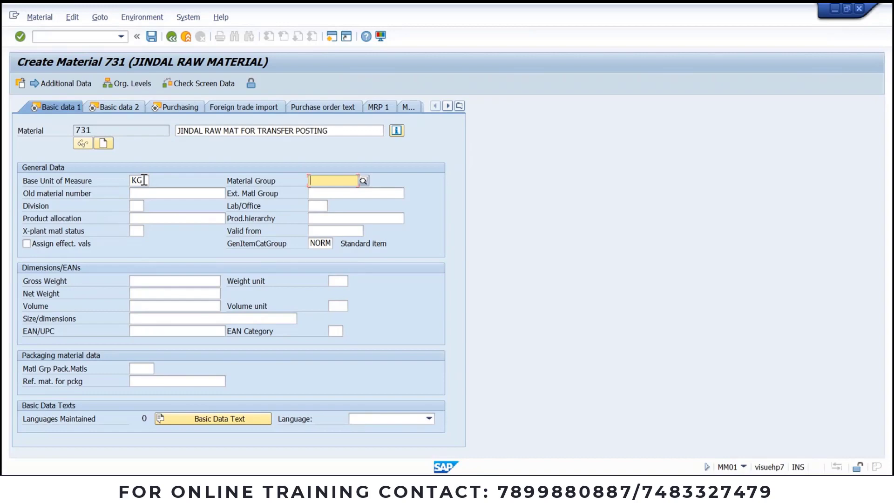
pyautogui.write('JMG')
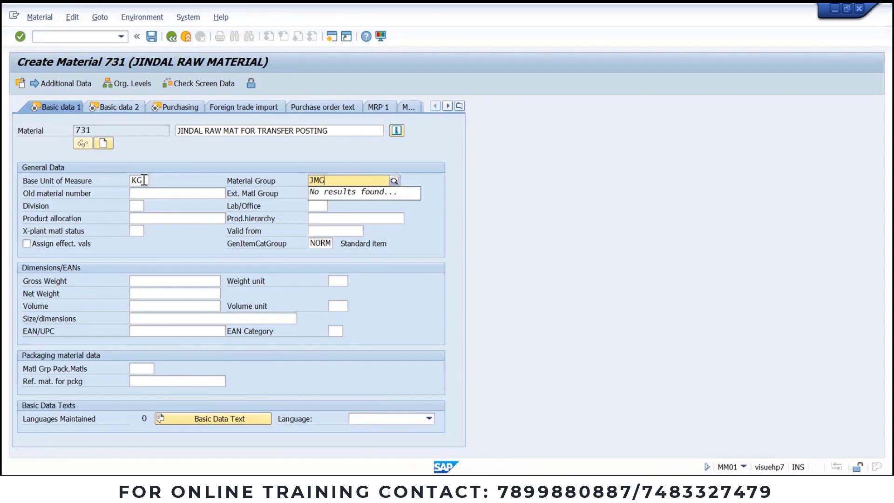
pyautogui.press('Down')
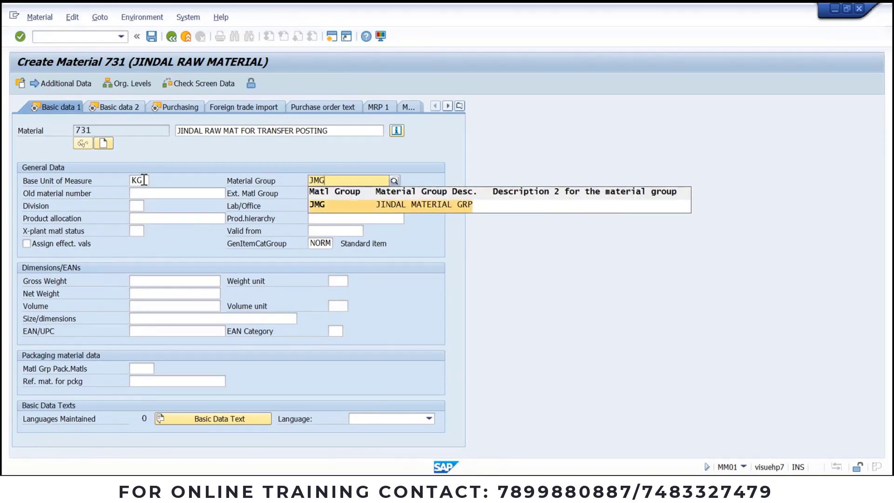
pyautogui.press('Return')
pyautogui.press('Return')
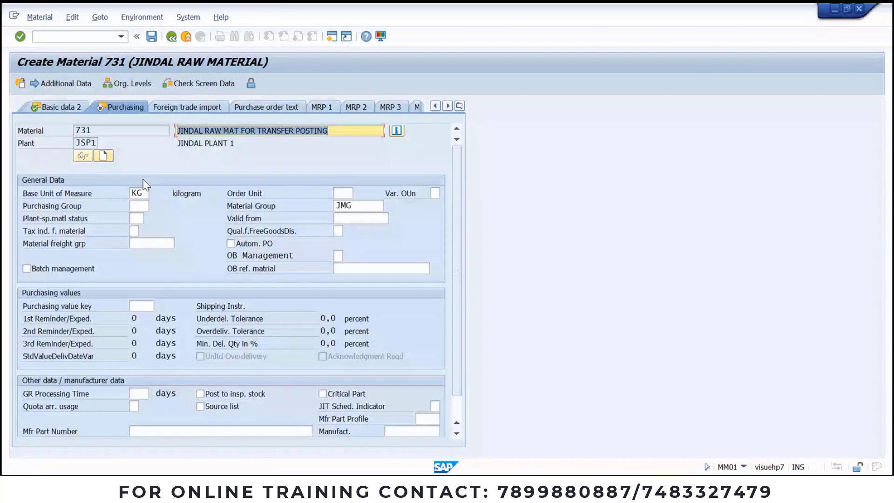
# Step: Pass through the plant data views, enter moving price 100, and save material 731
pyautogui.press('Return')
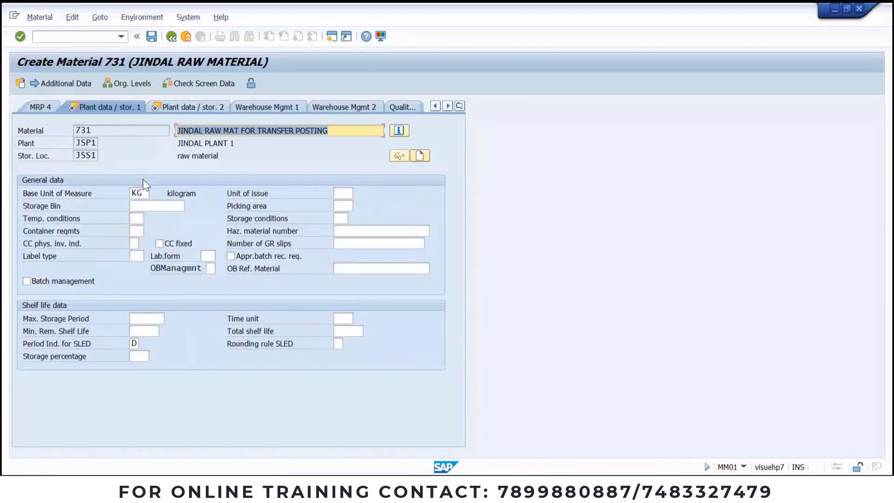
pyautogui.press('Return')
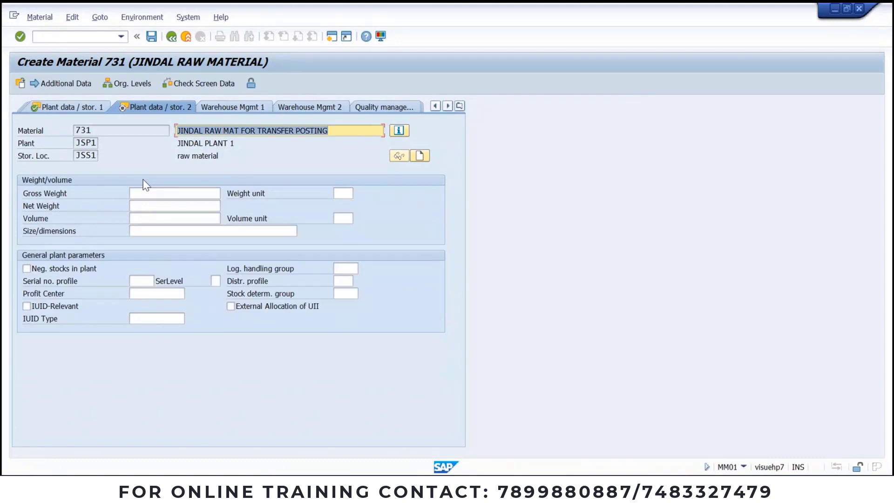
pyautogui.press('Return')
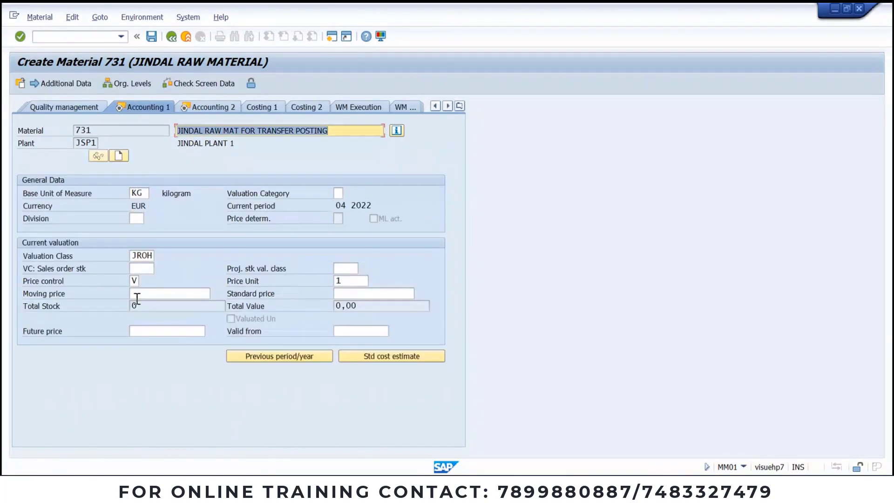
pyautogui.click(150, 294)
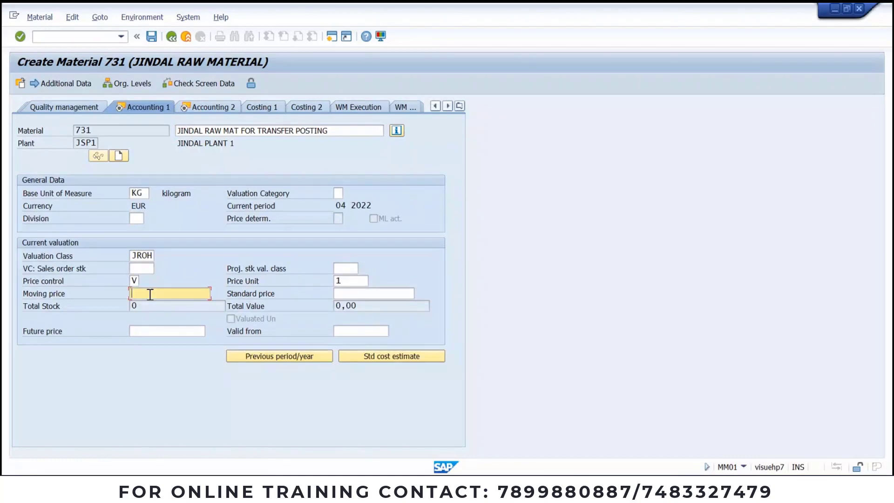
pyautogui.write('100')
pyautogui.press('Return')
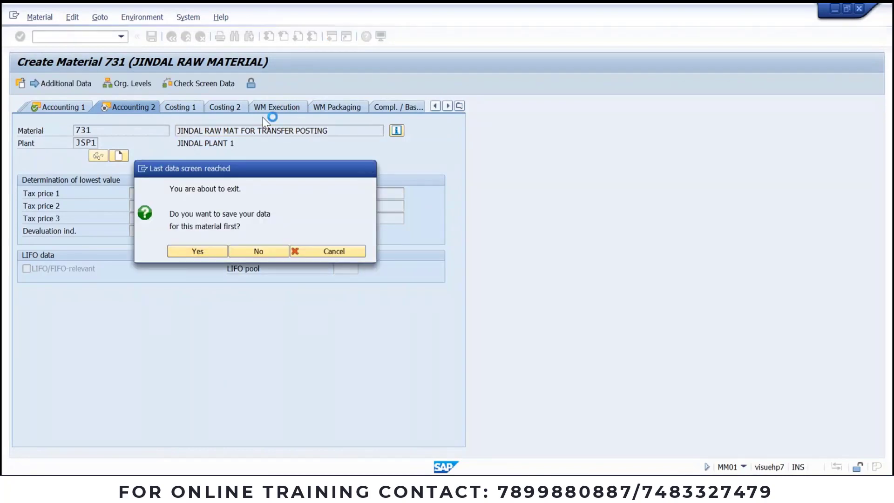
pyautogui.press('Return')
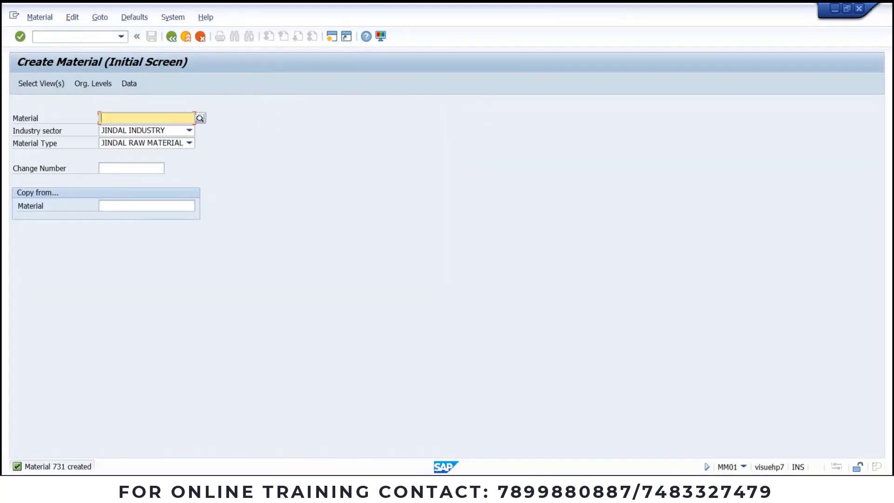
pyautogui.hotkey('alt', 'Tab')
# Step: Add a row below 5322 FINISHED in the Word material table and enter 731
pyautogui.scroll(-10, 460, 326)
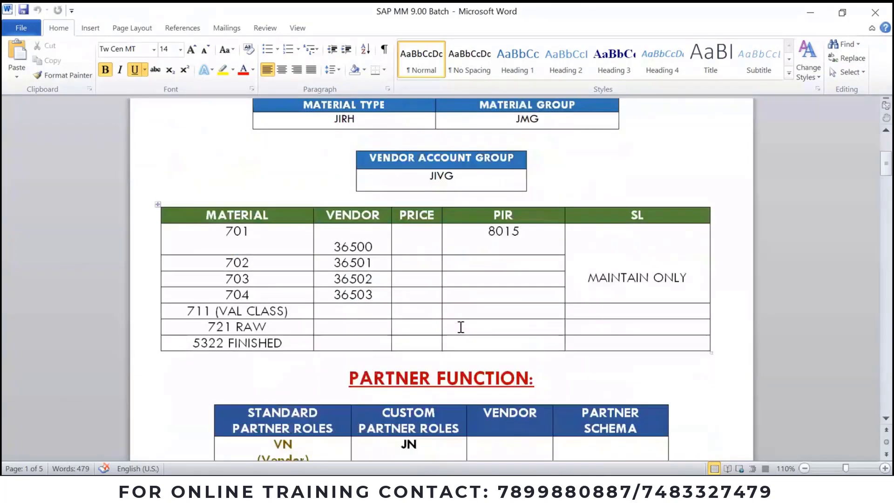
pyautogui.scroll(4, 461, 327)
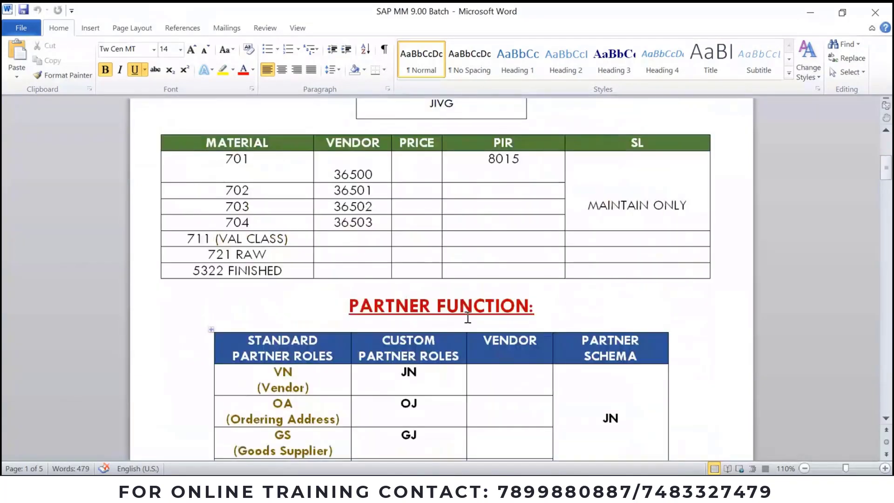
pyautogui.click(719, 272)
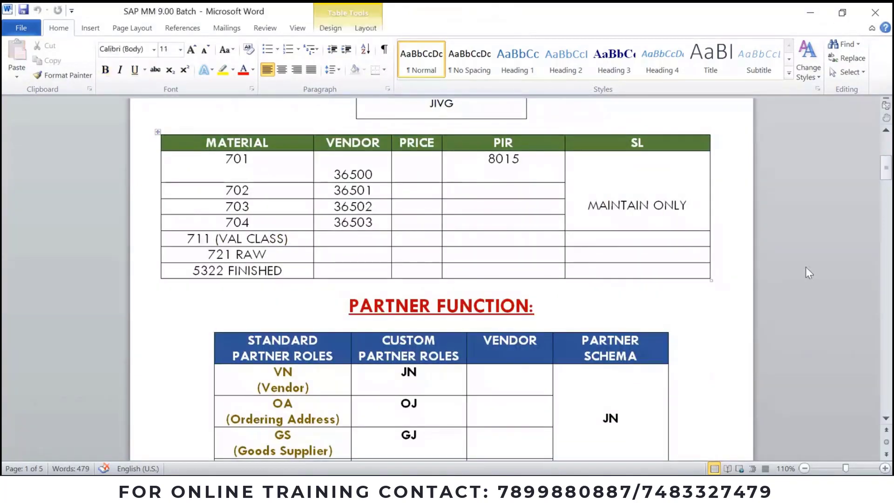
pyautogui.press('Return')
pyautogui.write('731')
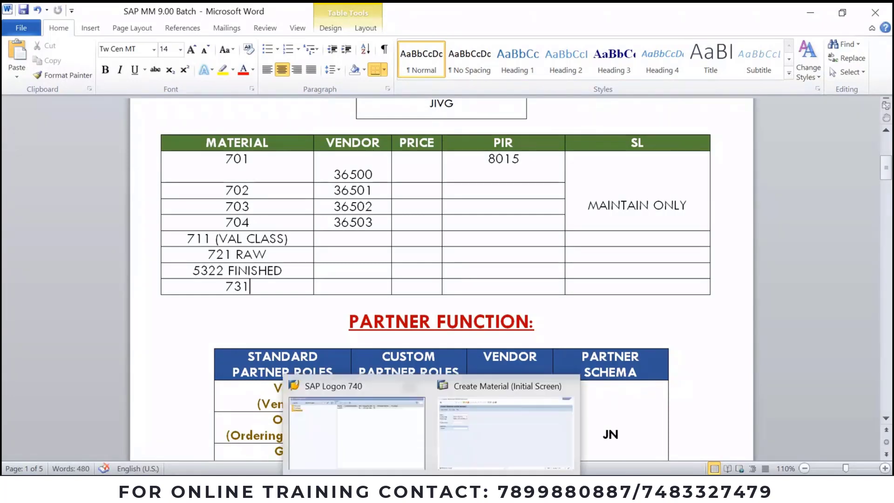
# Step: Return to SAP and start transaction ME11 to create a purchasing info record
pyautogui.moveTo(429, 488)
pyautogui.click(465, 454)
pyautogui.click(83, 38)
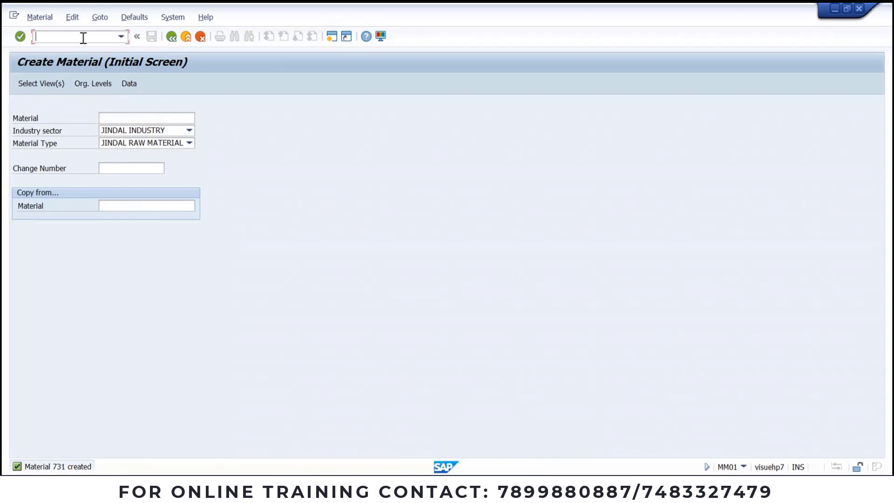
pyautogui.write('/NME11')
pyautogui.press('Return')
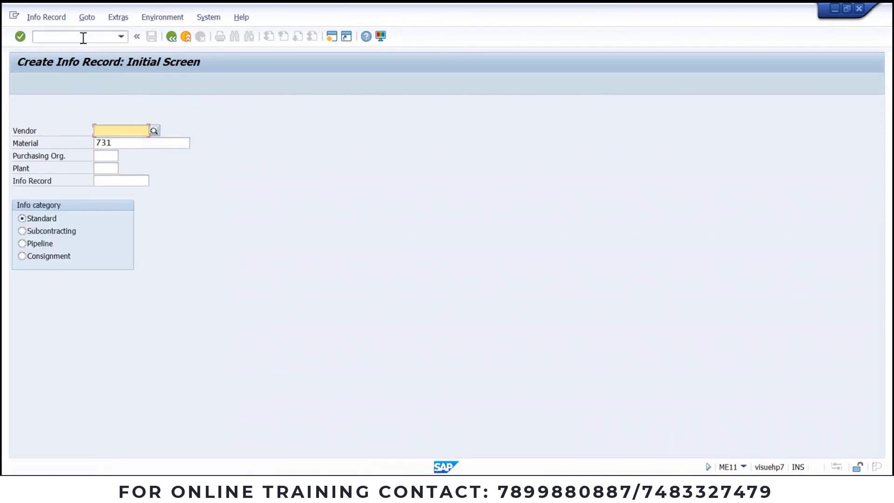
# Step: Enter purchasing org JSPO, plant JSP1 and vendor 36500 copied from the Word notes
pyautogui.click(111, 155)
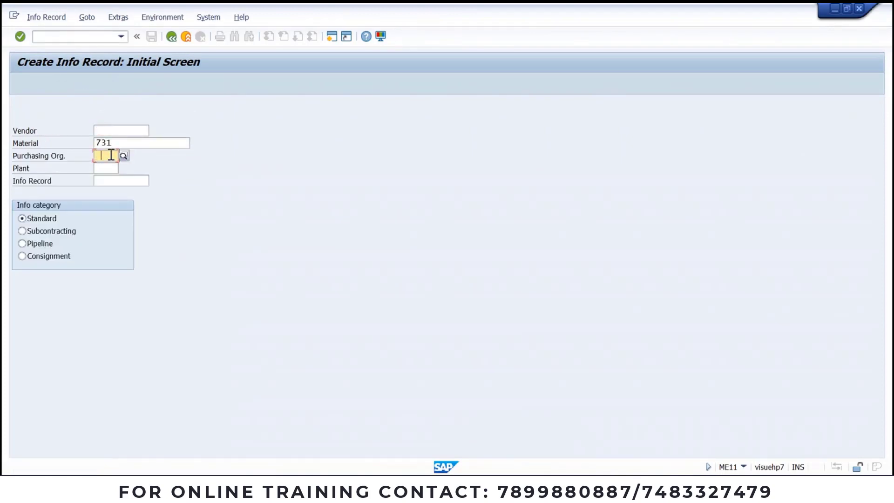
pyautogui.write('JSPO')
pyautogui.press('Tab')
pyautogui.write('JSP')
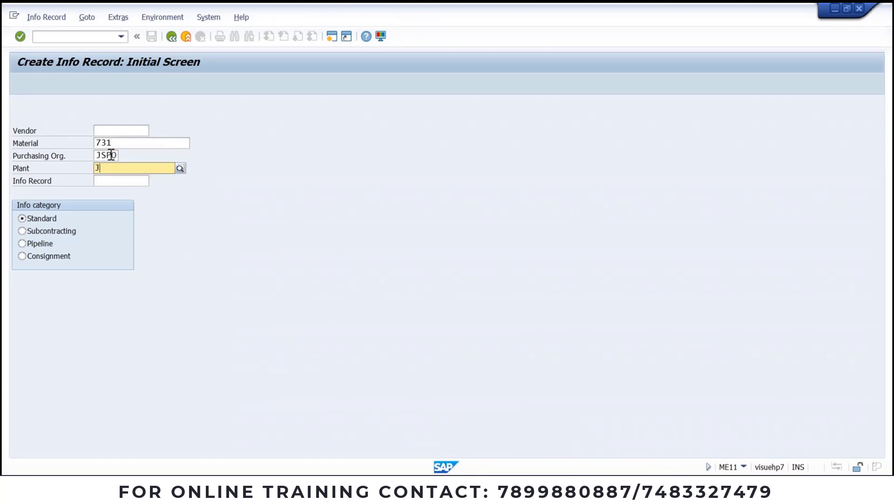
pyautogui.write('1')
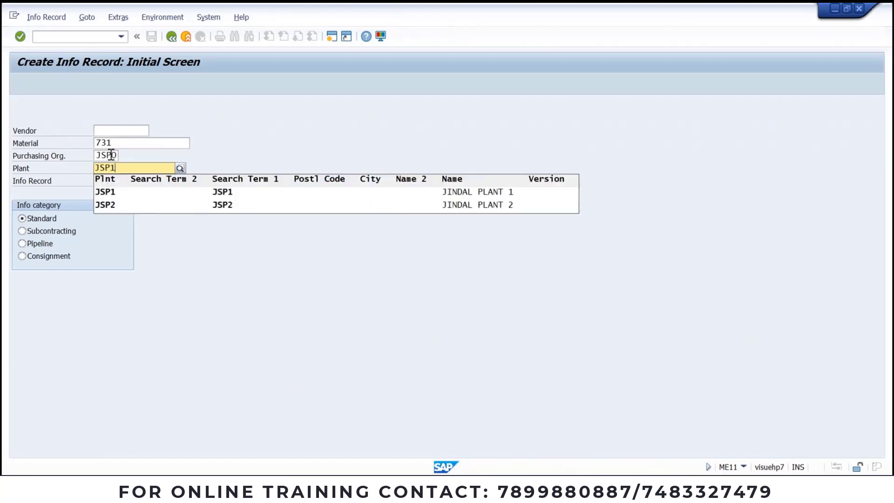
pyautogui.press('Return')
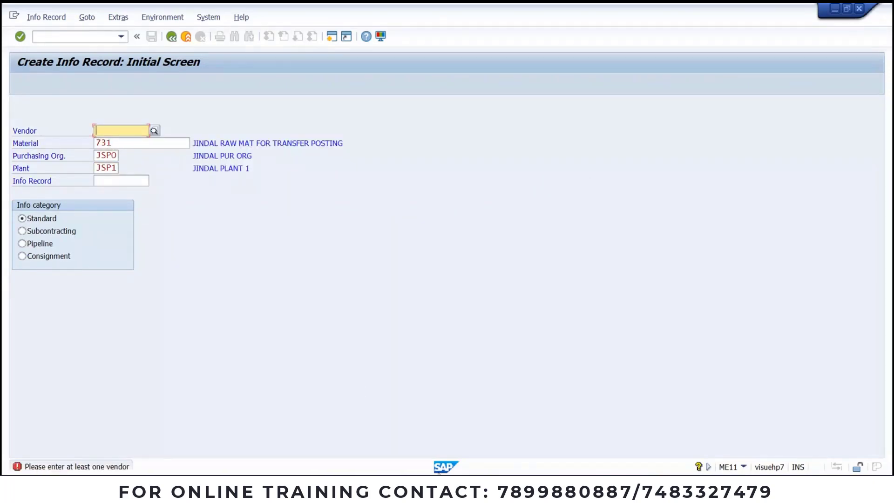
pyautogui.hotkey('alt', 'Tab')
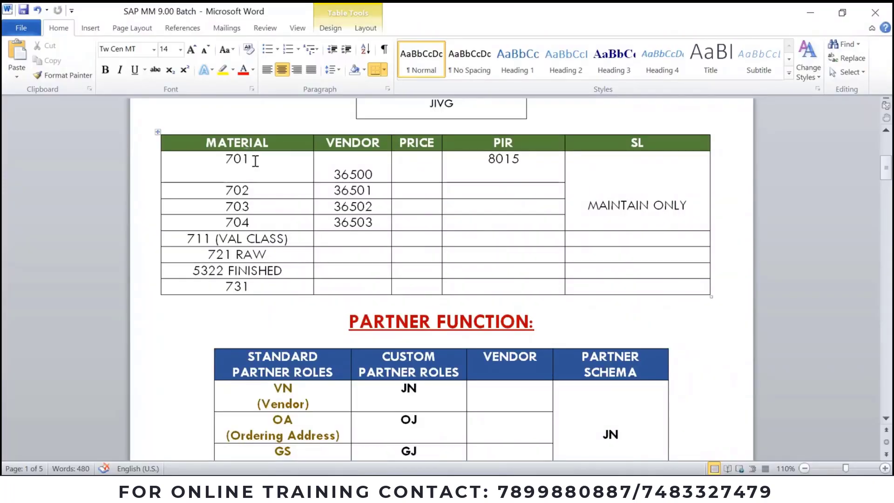
pyautogui.moveTo(374, 175); pyautogui.dragTo(330, 177)
pyautogui.hotkey('ctrl', 'c')
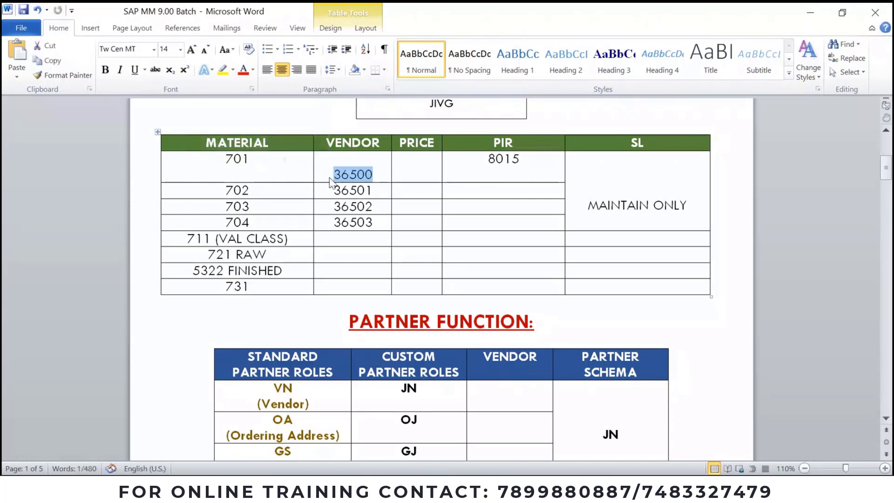
pyautogui.hotkey('alt', 'Tab')
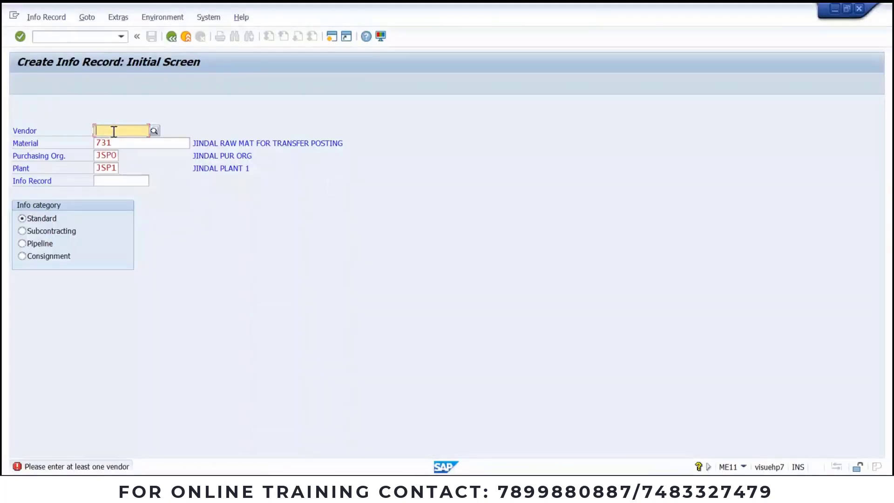
pyautogui.hotkey('ctrl', 'v')
pyautogui.press('Return')
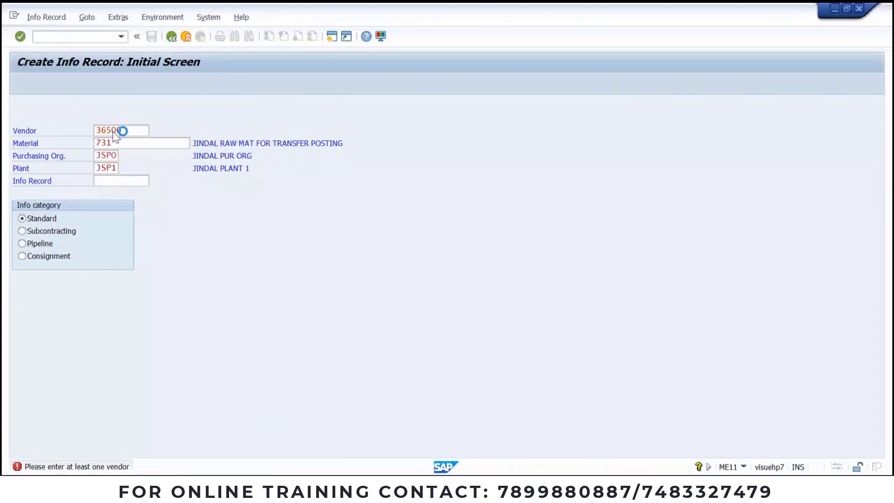
# Step: Enter the first two reminder periods of 4 and 6 days
pyautogui.write('4')
pyautogui.press('Tab')
pyautogui.write('6')
pyautogui.press('Tab')
# Step: Set the third reminder to 8 days, planned delivery time 30 days and net price 100
pyautogui.write('8')
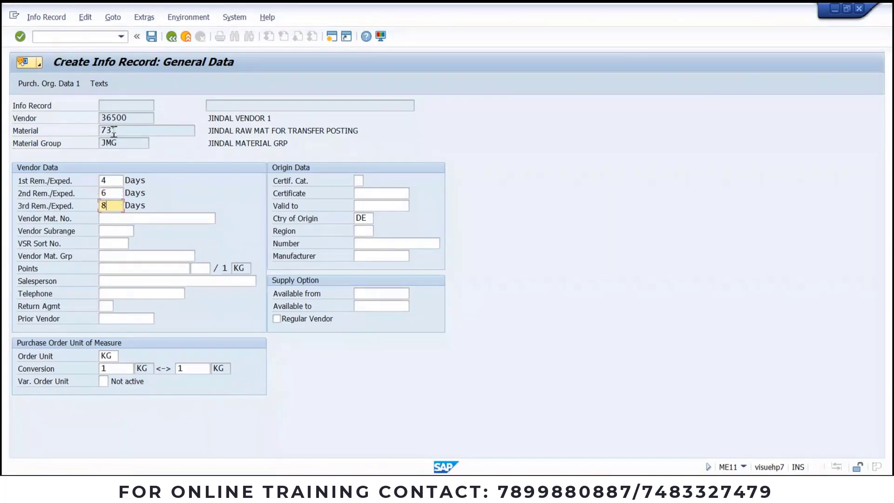
pyautogui.press('Return')
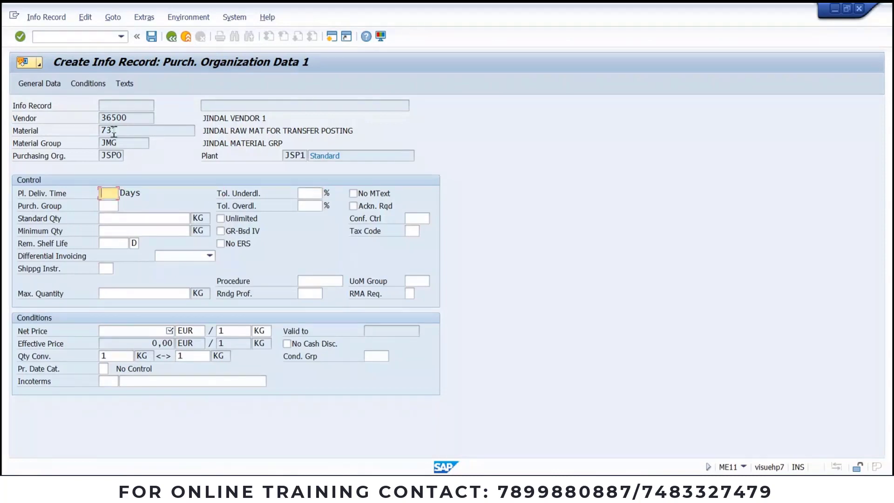
pyautogui.write('30')
pyautogui.press('Tab')
pyautogui.press('Tab')
pyautogui.press('Tab')
pyautogui.press('Tab')
pyautogui.press('Tab')
pyautogui.press('Tab')
pyautogui.press('Tab')
pyautogui.press('Tab')
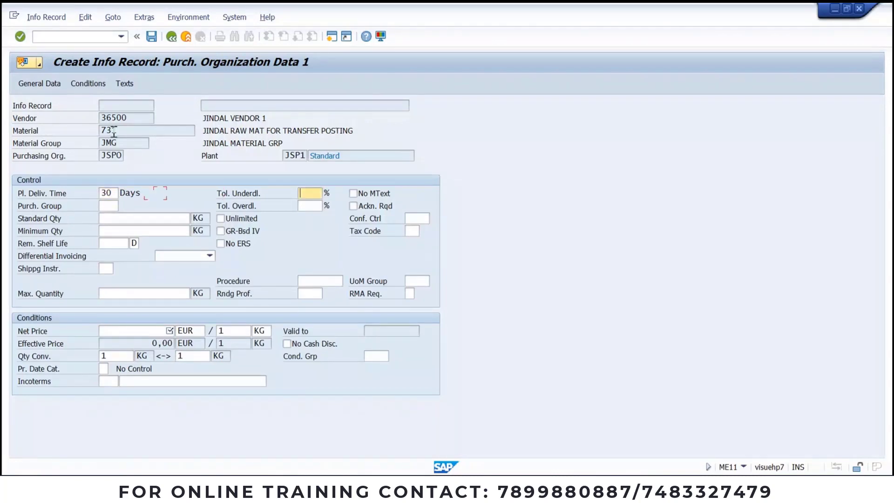
pyautogui.press('Tab')
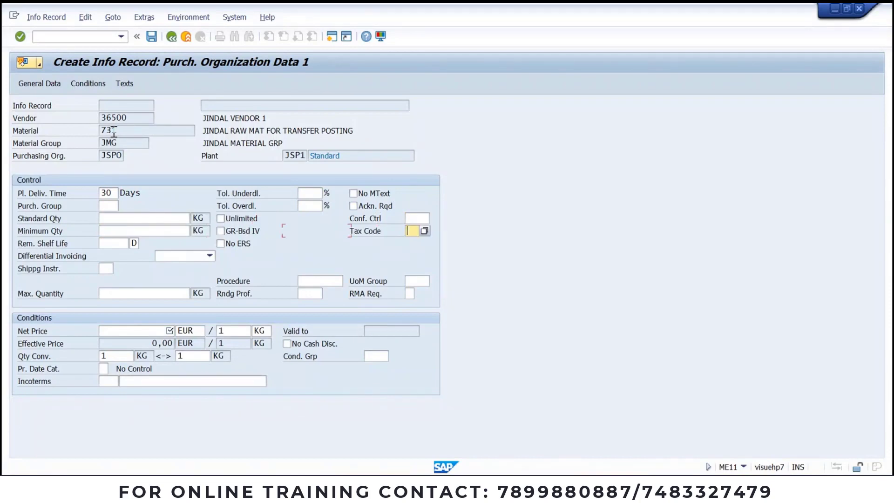
pyautogui.press('Tab')
pyautogui.press('Tab')
pyautogui.press('Tab')
pyautogui.press('Tab')
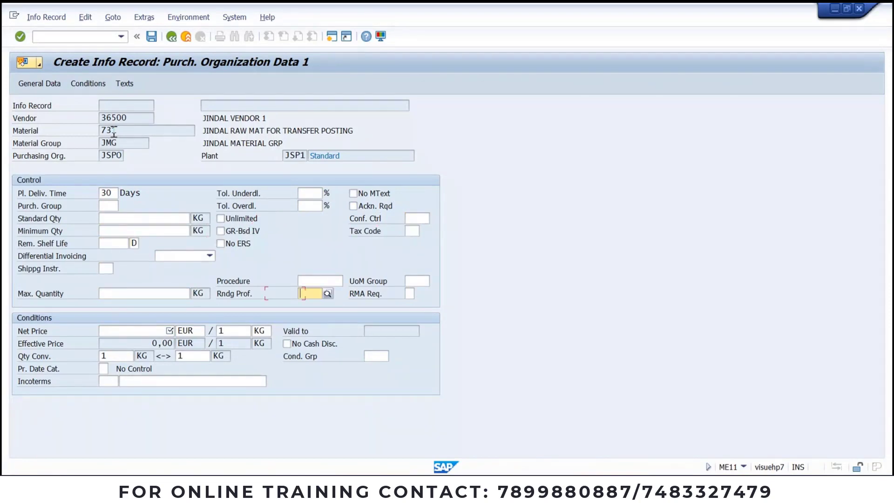
pyautogui.press('Tab')
pyautogui.write('100')
pyautogui.press('Return')
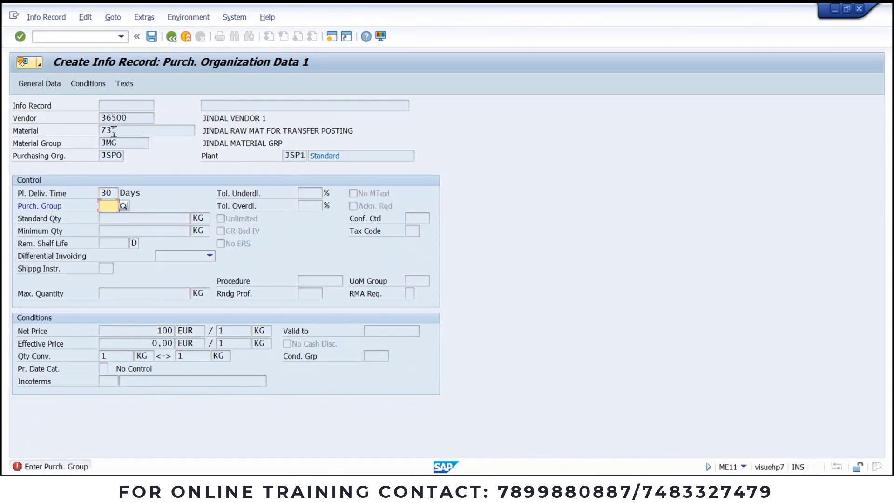
# Step: Correct the purchasing group from JMG to JS1 and save the info record
pyautogui.write('JMG')
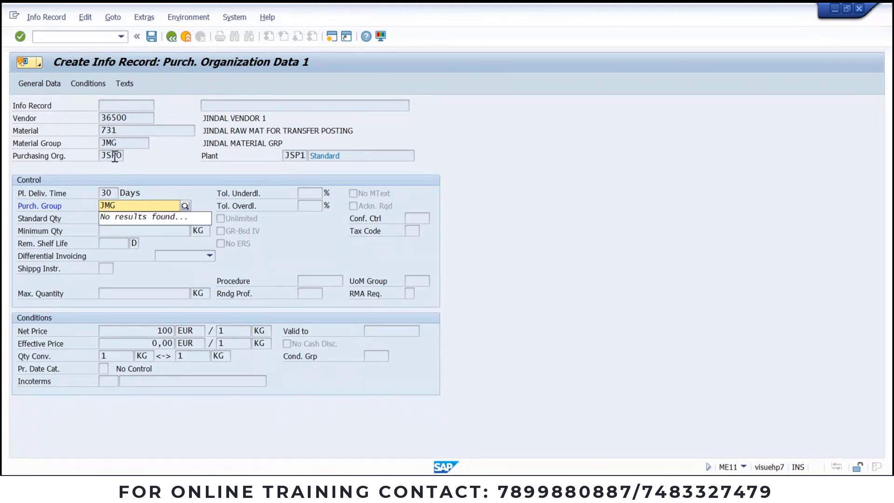
pyautogui.hotkey('alt', 'Tab')
pyautogui.scroll(10, 576, 226)
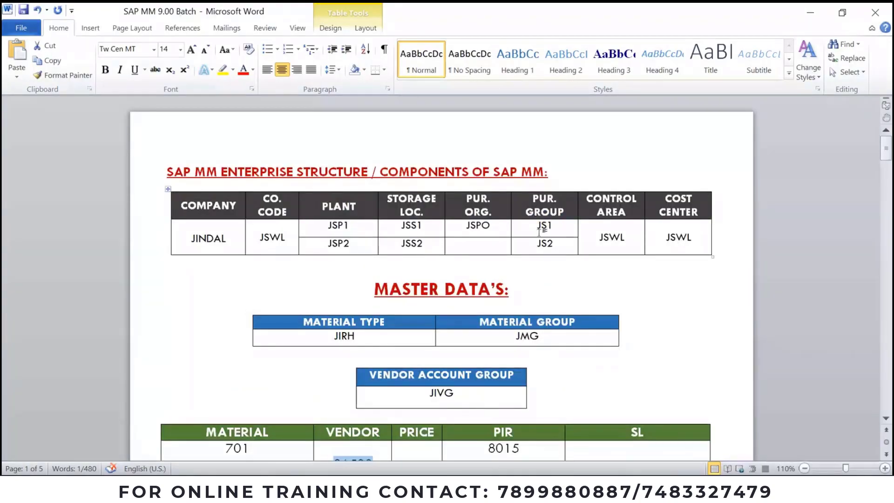
pyautogui.scroll(-4, 538, 300)
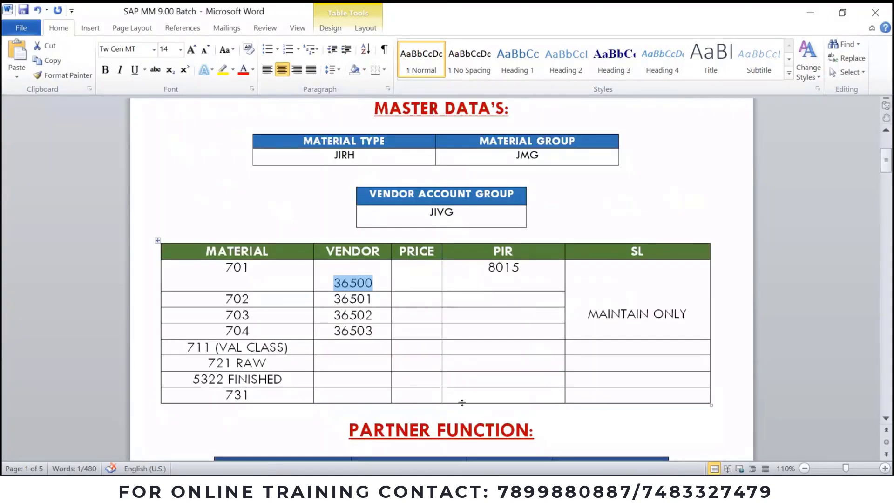
pyautogui.hotkey('alt', 'Tab')
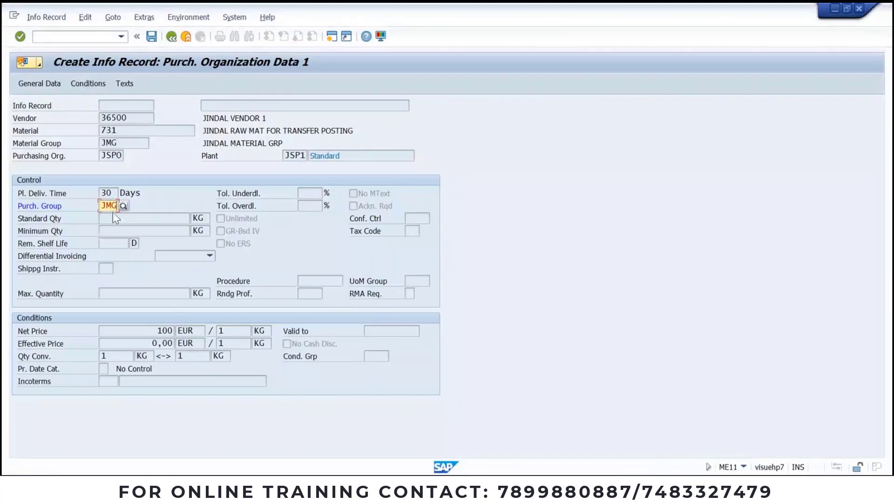
pyautogui.press('Delete')
pyautogui.write('JS')
pyautogui.click(153, 203)
pyautogui.press('Down')
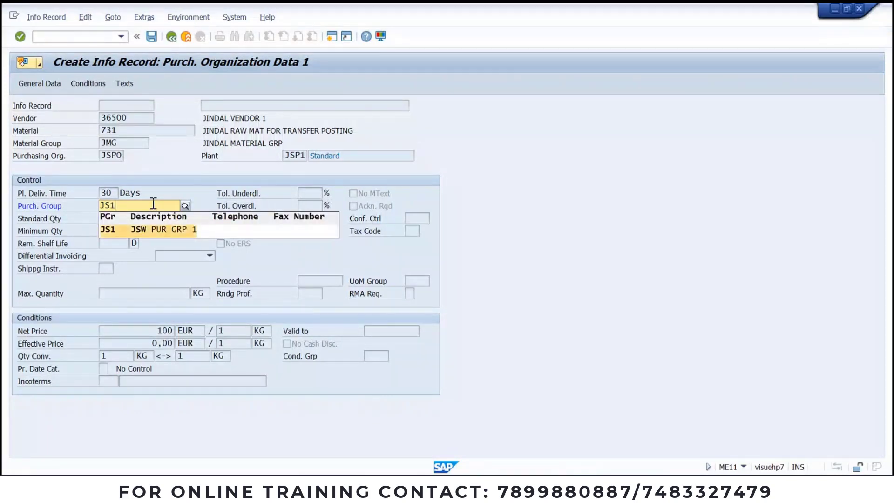
pyautogui.press('Return')
pyautogui.press('Return')
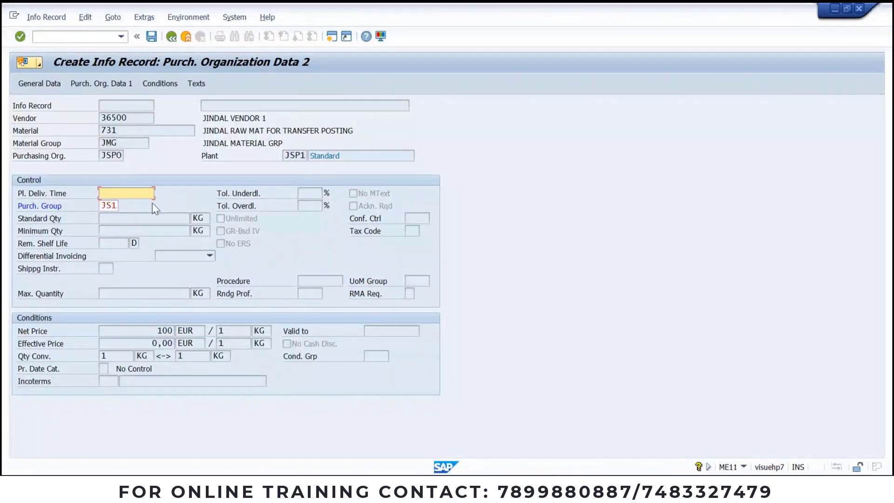
pyautogui.click(170, 88)
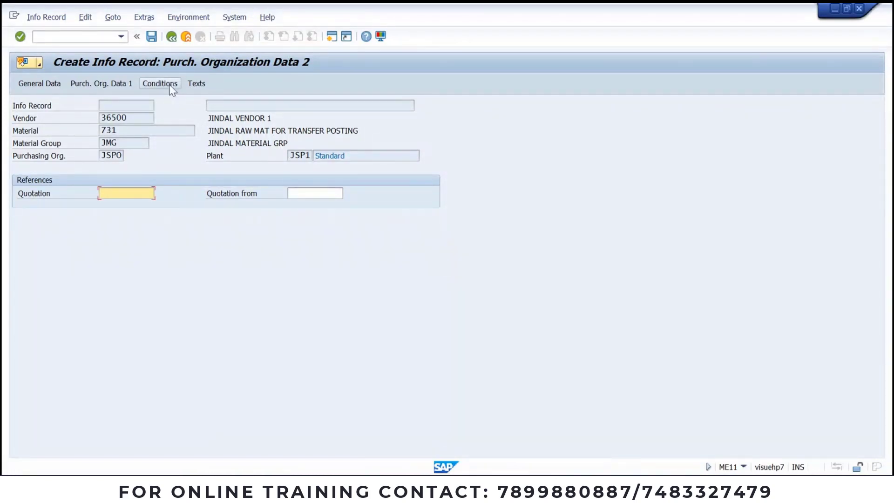
pyautogui.click(151, 37)
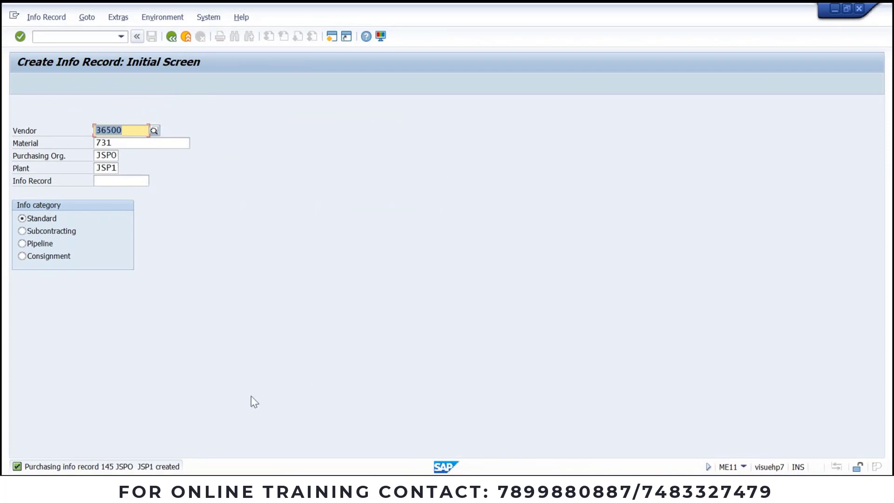
# Step: Run the MMBE stock overview for material 731 and display its basic list
pyautogui.click(431, 486)
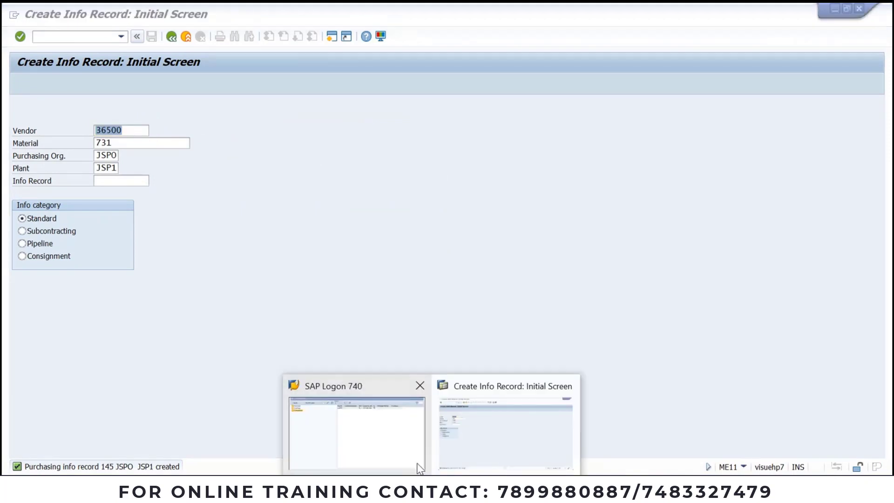
pyautogui.click(459, 429)
pyautogui.click(106, 38)
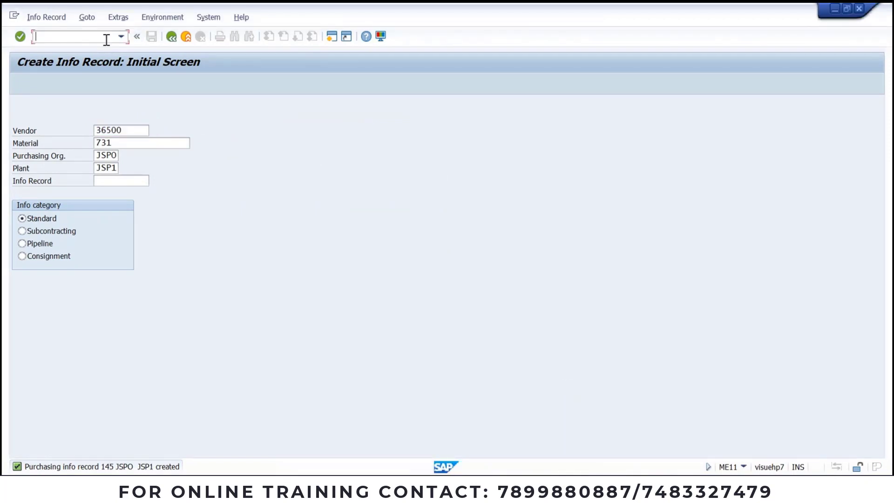
pyautogui.write('/NMMB2')
pyautogui.press('Return')
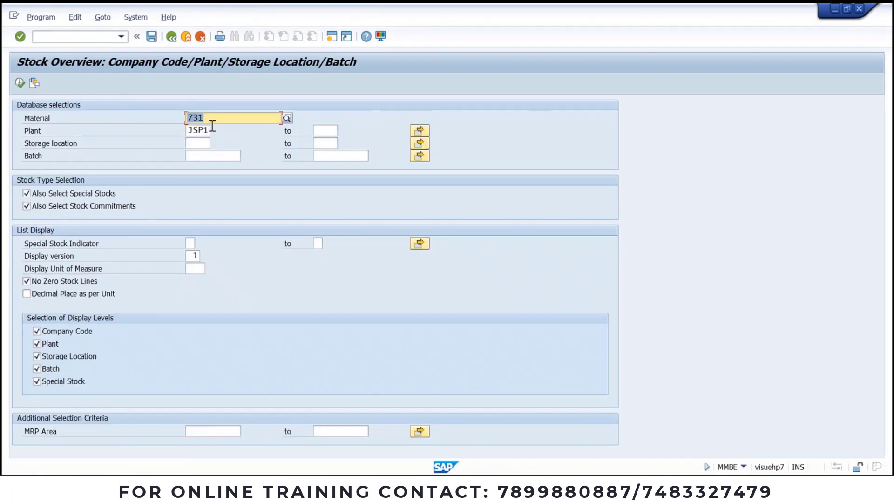
pyautogui.click(19, 83)
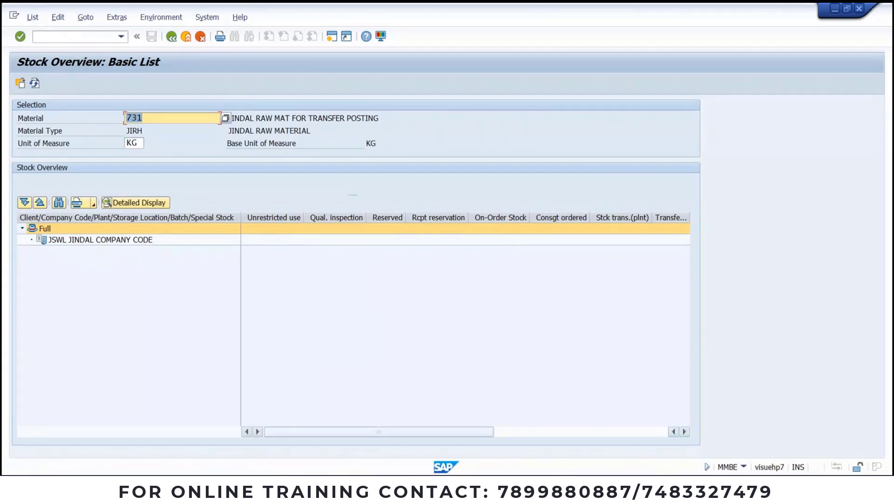
pyautogui.click(432, 493)
pyautogui.click(448, 437)
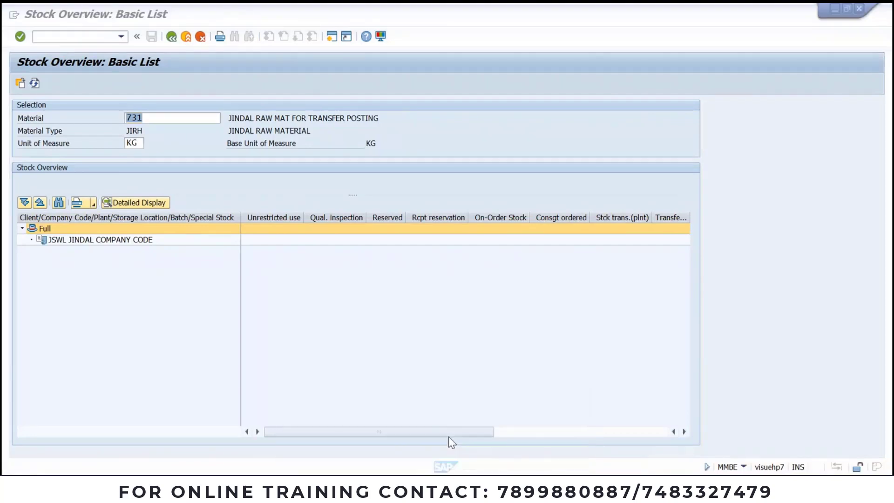
pyautogui.click(93, 37)
# Step: Start a JINDAL PO DOC TYPE order for vendor 36500 with org JSPO, group JS1, company JSWL
pyautogui.write('/NME21N')
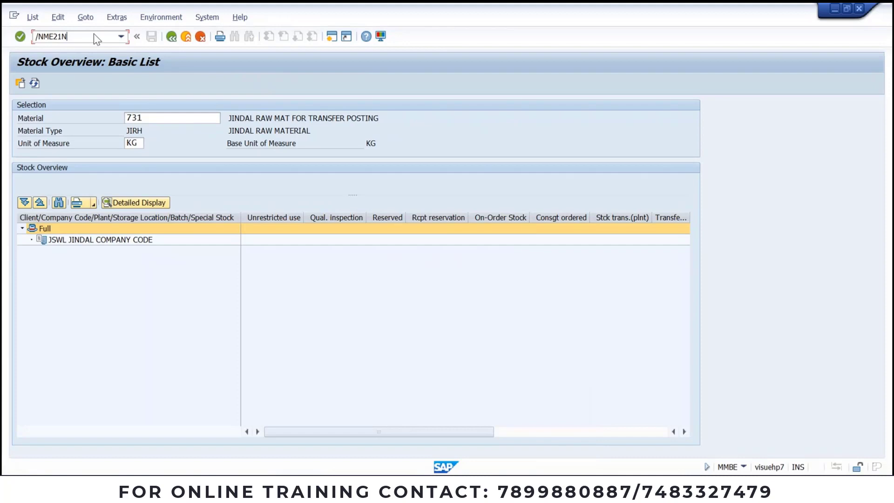
pyautogui.press('Return')
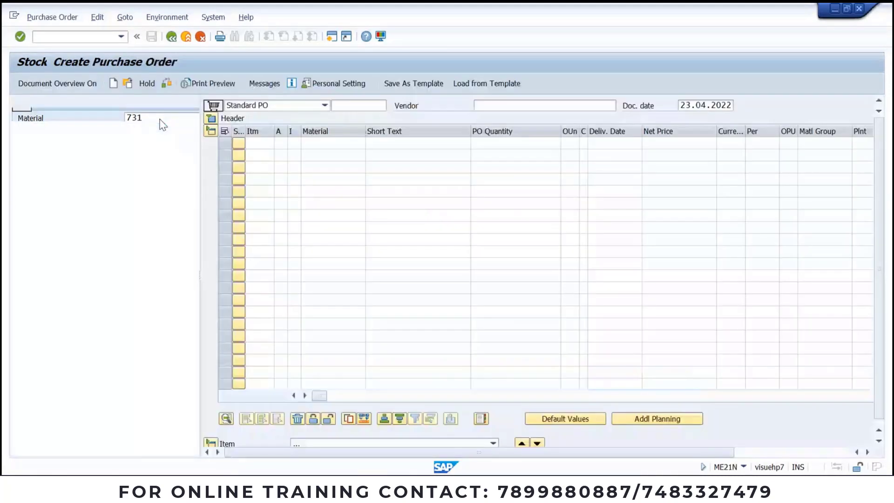
pyautogui.click(305, 112)
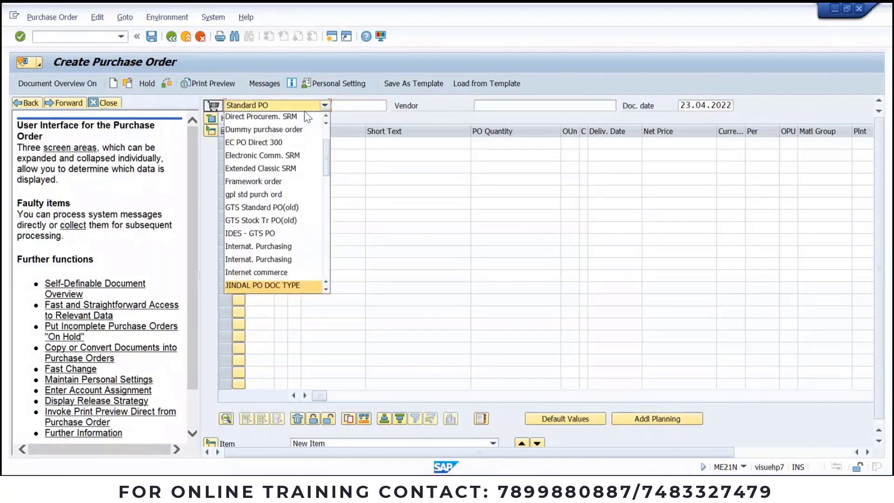
pyautogui.press('Return')
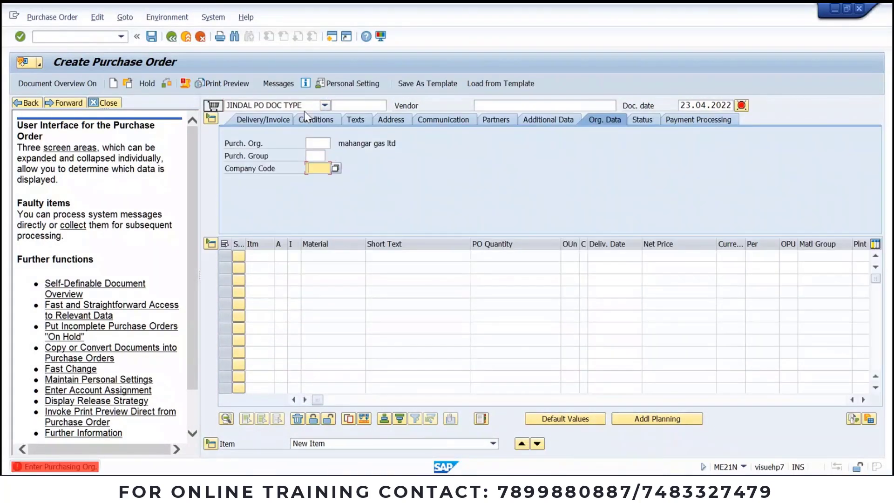
pyautogui.click(559, 106)
pyautogui.write('36500')
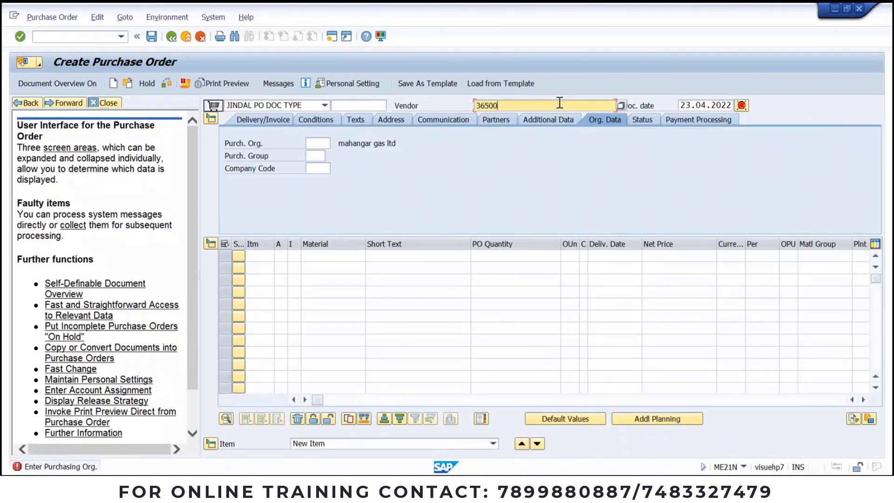
pyautogui.click(321, 141)
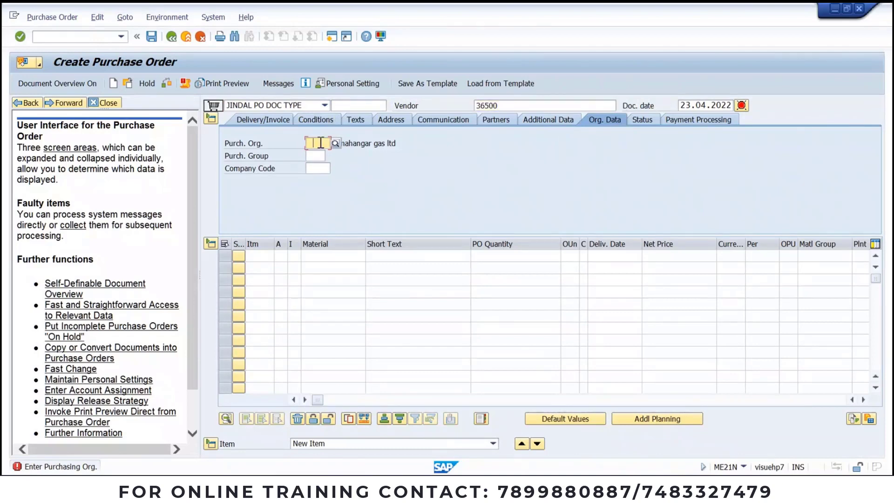
pyautogui.write('JSPO')
pyautogui.press('Tab')
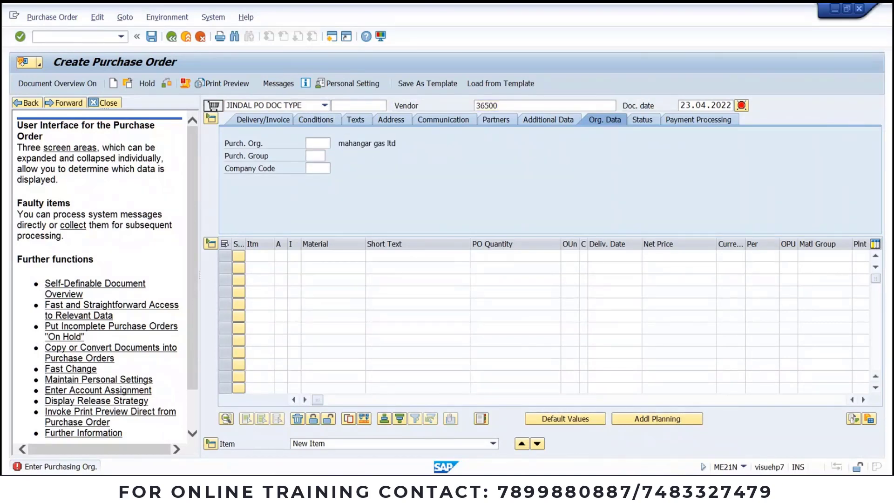
pyautogui.write('JS1')
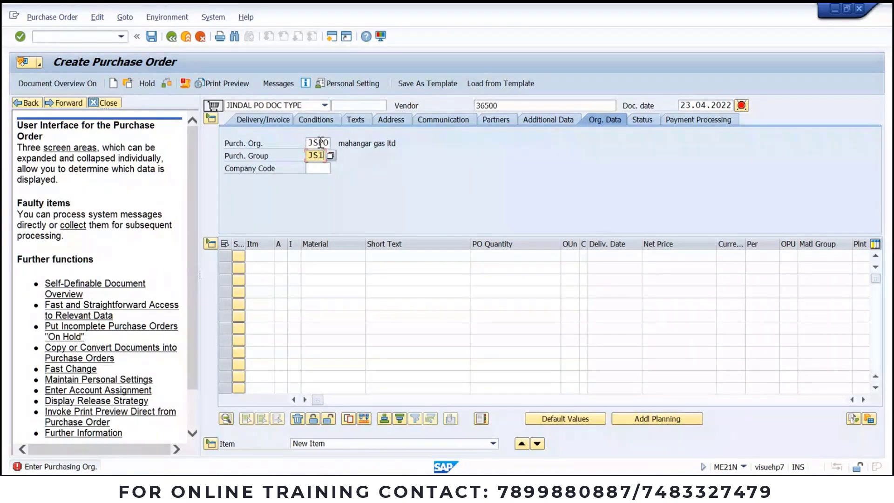
pyautogui.press('Tab')
pyautogui.write('JSWL')
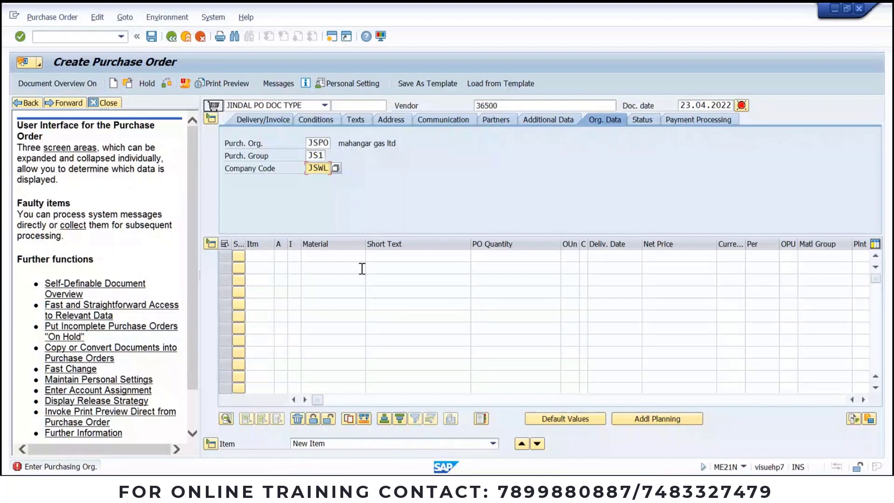
# Step: Add item 10 for material 731 with quantity 200 and net price 100
pyautogui.click(346, 255)
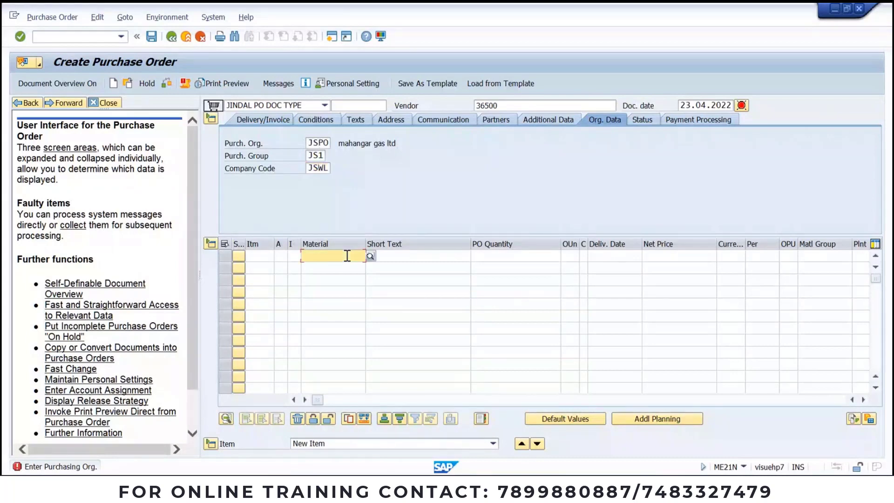
pyautogui.write('731')
pyautogui.press('Return')
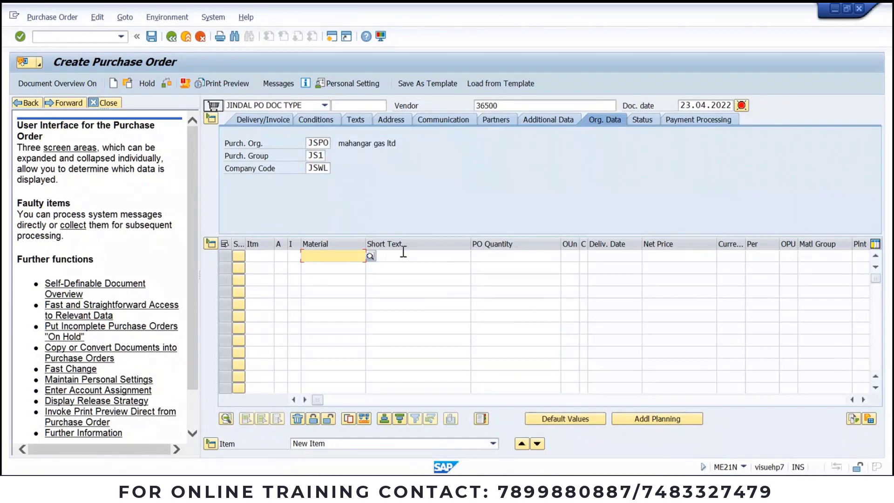
pyautogui.write('731')
pyautogui.press('Return')
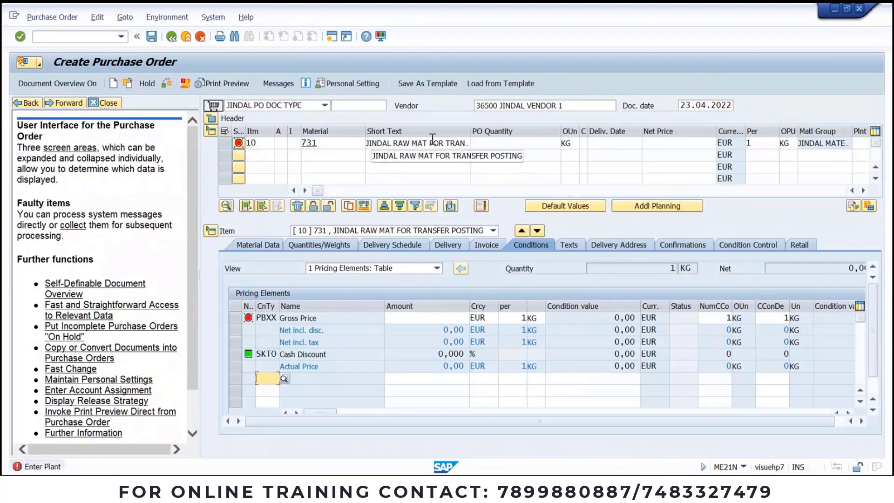
pyautogui.click(553, 144)
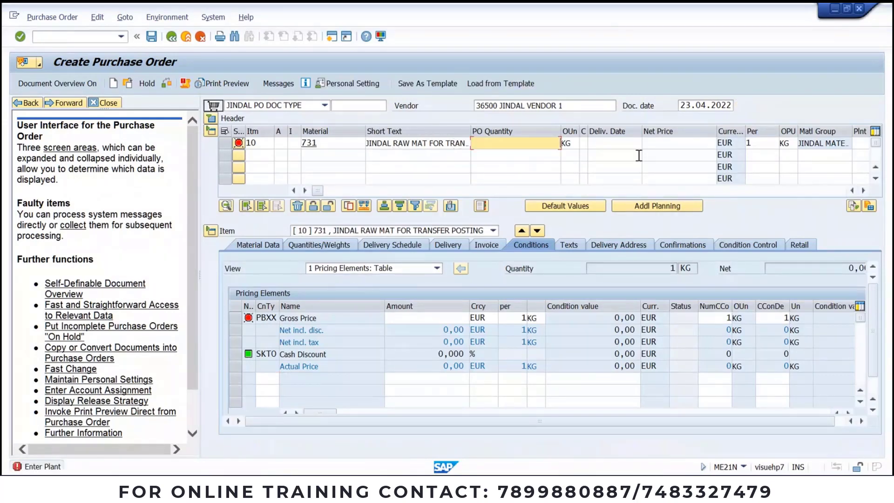
pyautogui.write('200')
pyautogui.click(700, 145)
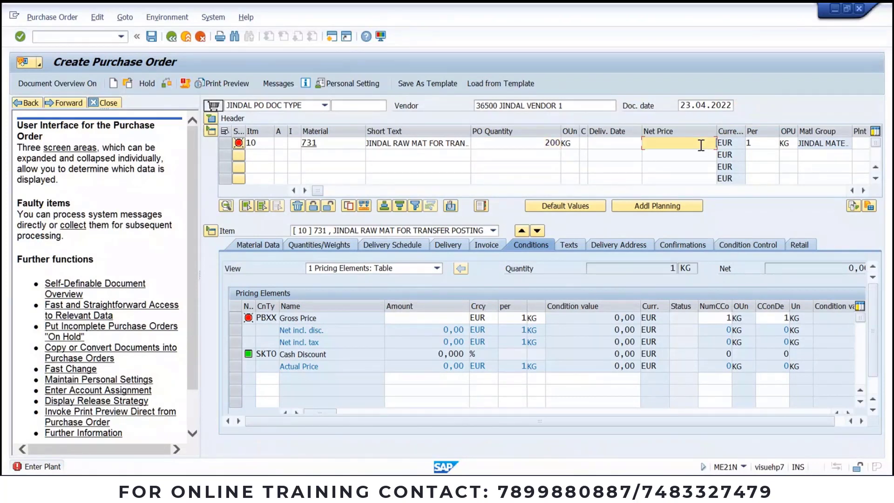
pyautogui.write('100')
pyautogui.press('Return')
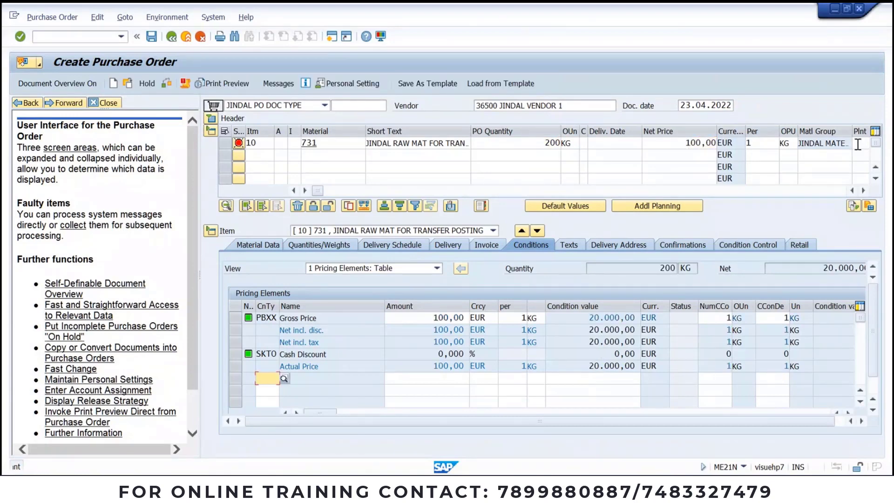
# Step: Assign item 10 to plant JSP1 and storage location JSS1, then check the order
pyautogui.click(863, 190)
pyautogui.click(863, 191)
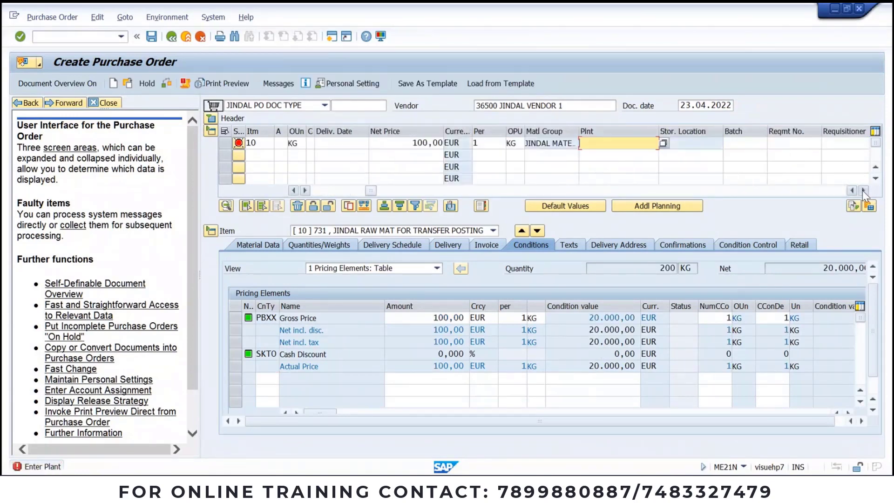
pyautogui.write('JSP1')
pyautogui.press('Return')
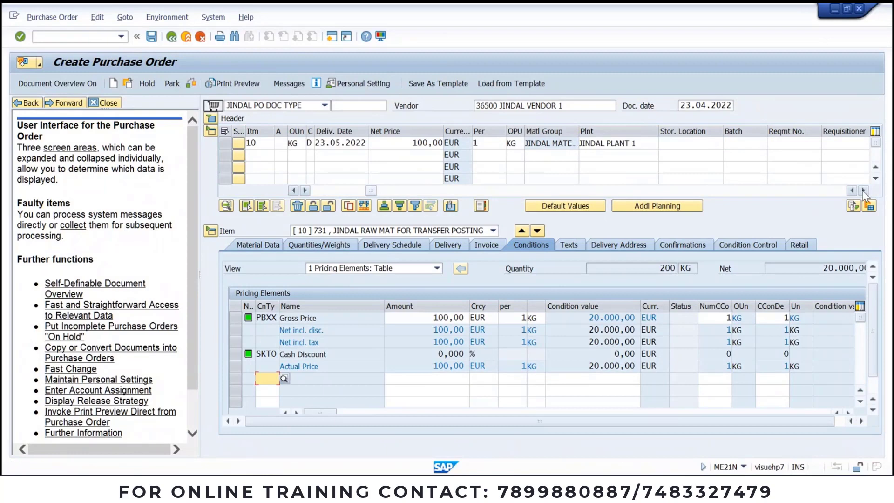
pyautogui.click(673, 142)
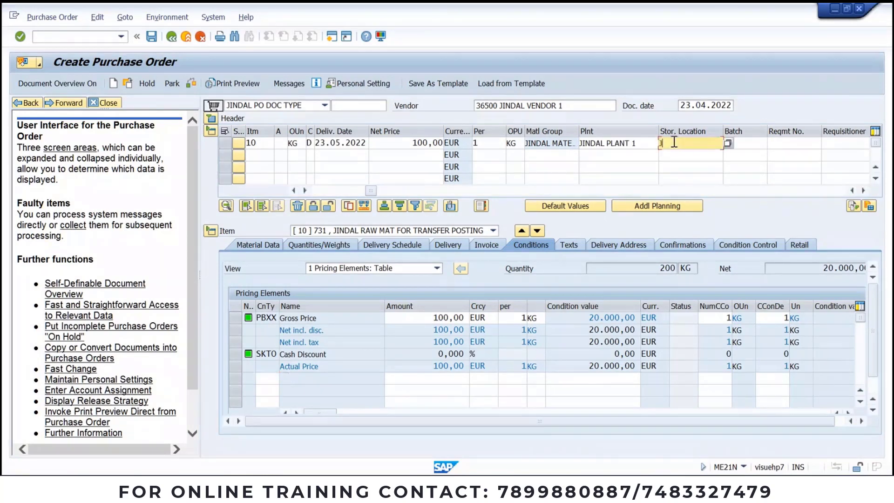
pyautogui.write('JSS1')
pyautogui.press('Return')
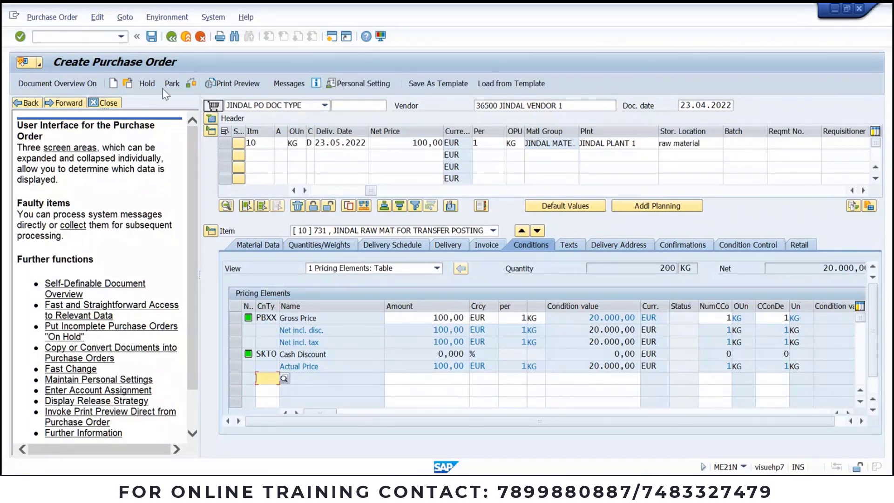
pyautogui.click(189, 82)
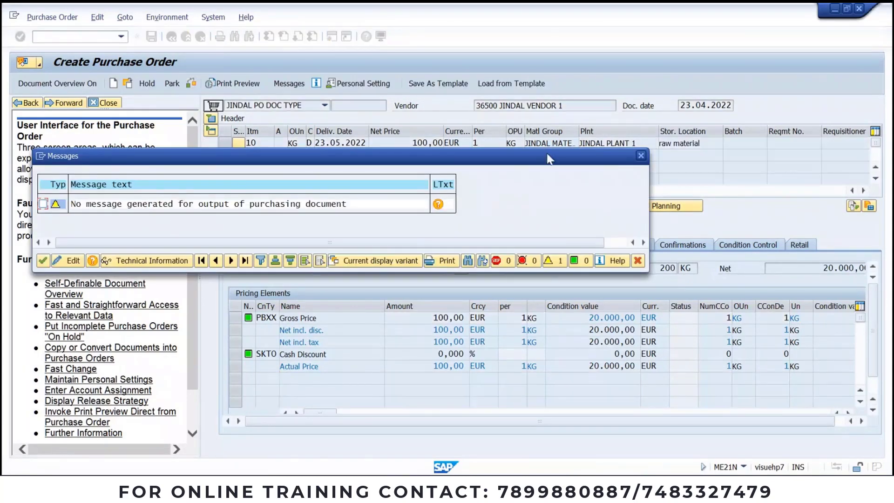
# Step: Add a NEU printout output with logical destination LP01 to the purchase order
pyautogui.click(641, 157)
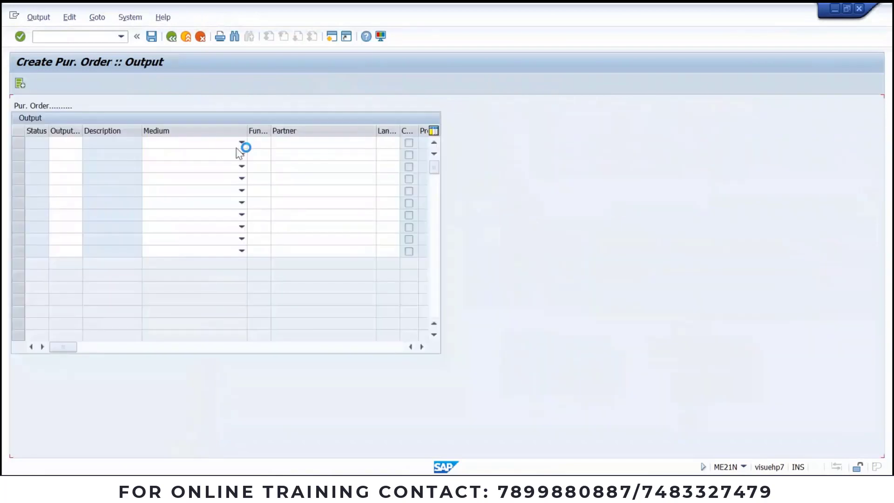
pyautogui.press('F4')
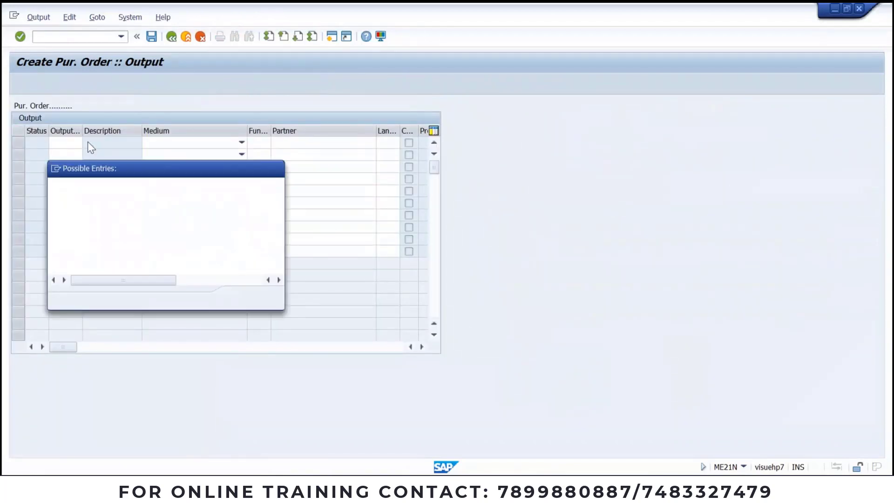
pyautogui.doubleClick(89, 236)
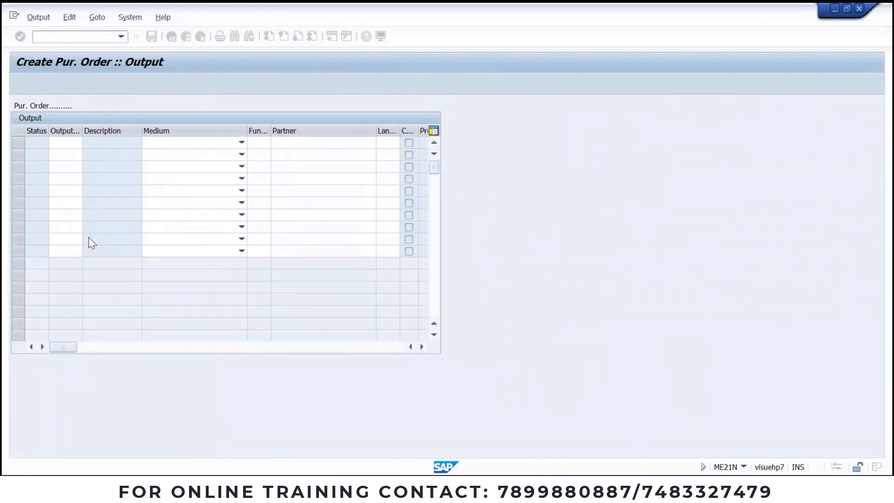
pyautogui.press('Return')
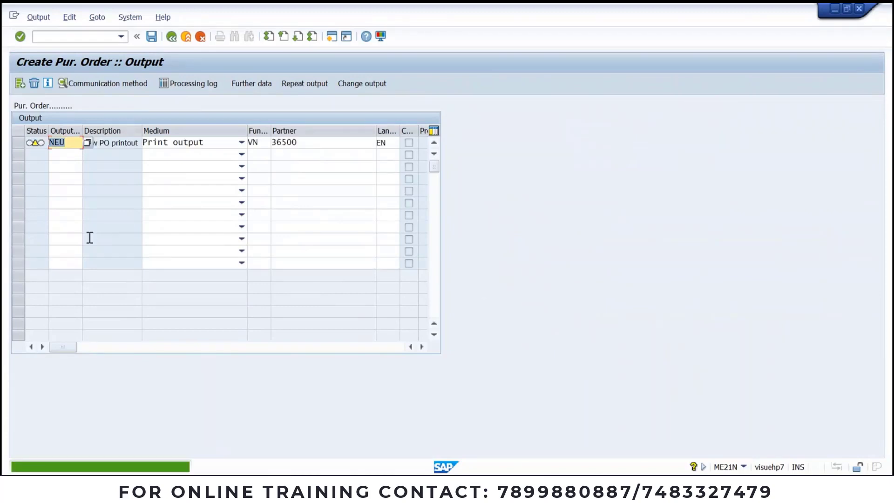
pyautogui.click(152, 37)
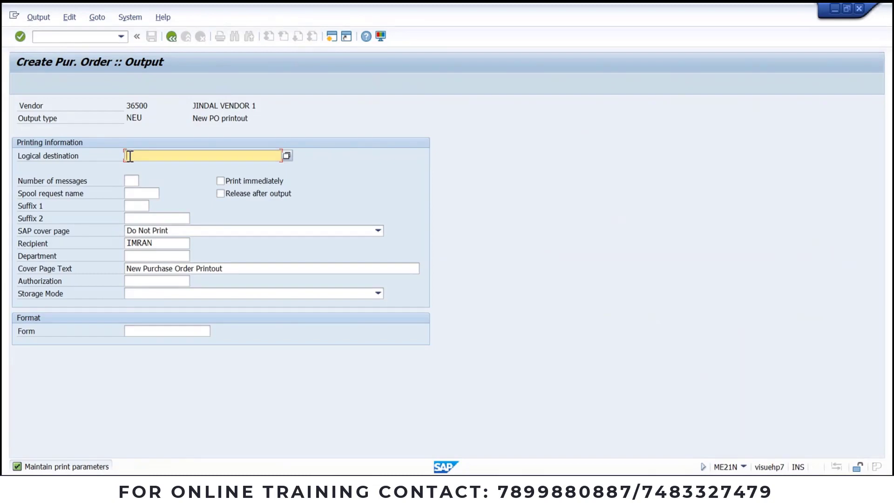
pyautogui.write('P01')
pyautogui.press('Return')
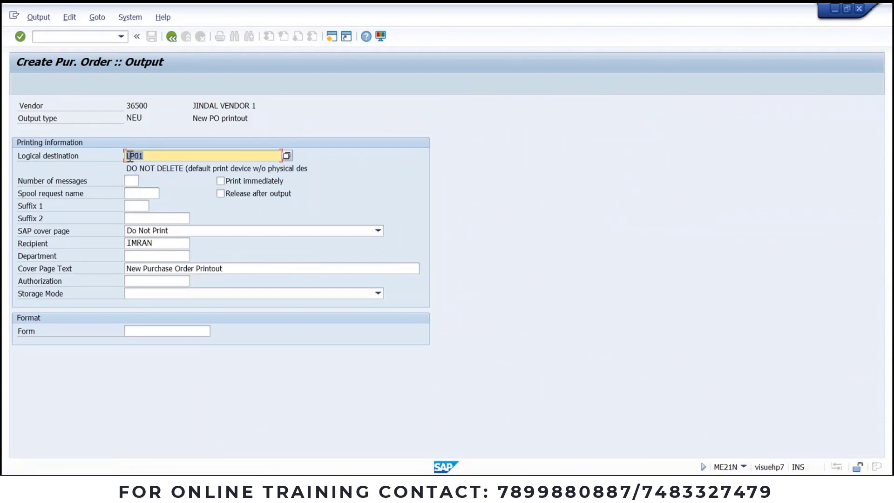
# Step: Save the purchase order, review its creation message, and go back to the Word notes
pyautogui.click(172, 42)
pyautogui.click(172, 43)
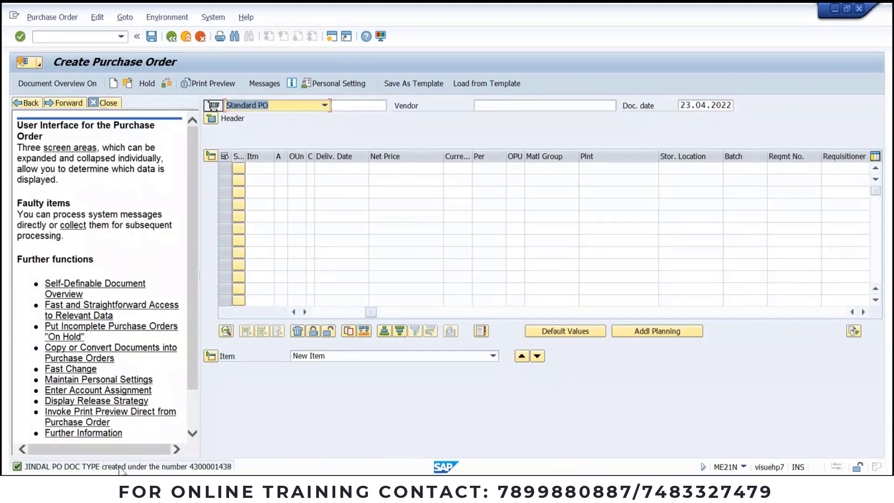
pyautogui.click(196, 467)
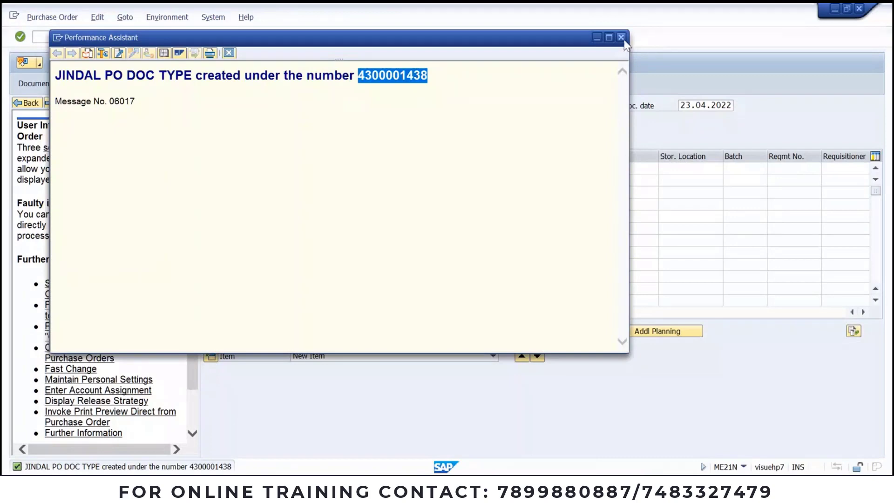
pyautogui.click(624, 40)
pyautogui.hotkey('alt', 'Tab')
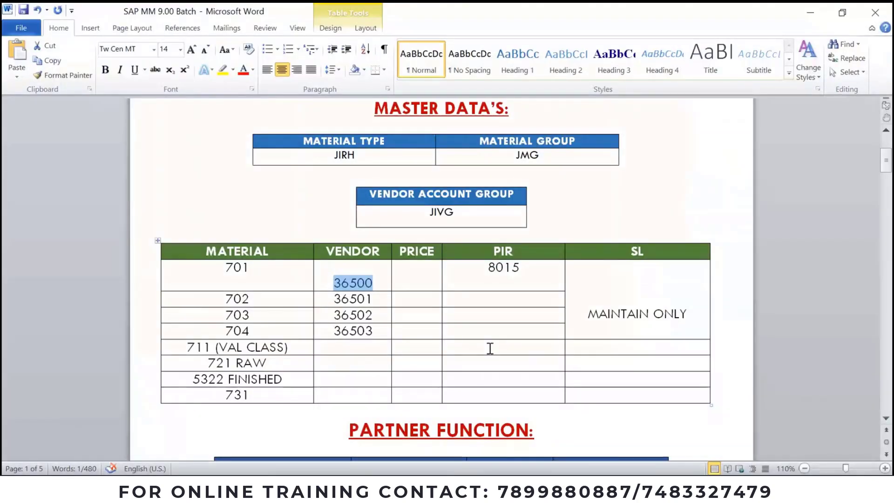
pyautogui.scroll(-10, 490, 348)
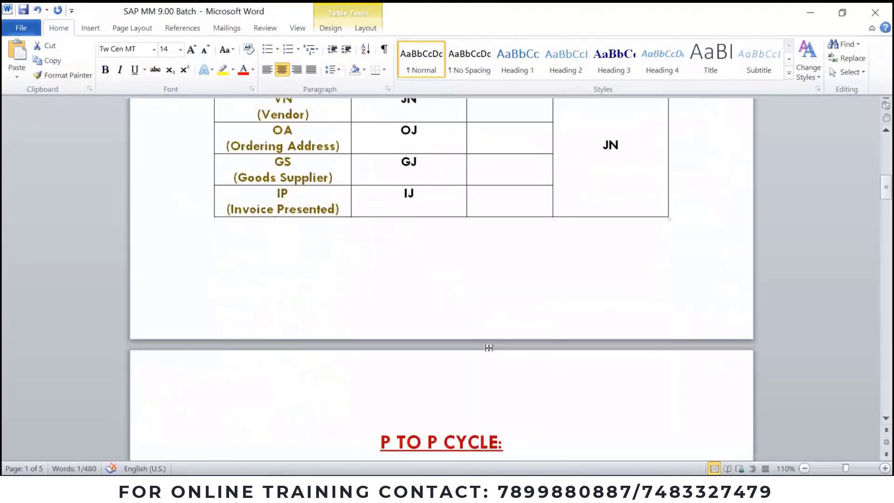
pyautogui.scroll(-3, 489, 348)
pyautogui.scroll(-3, 490, 348)
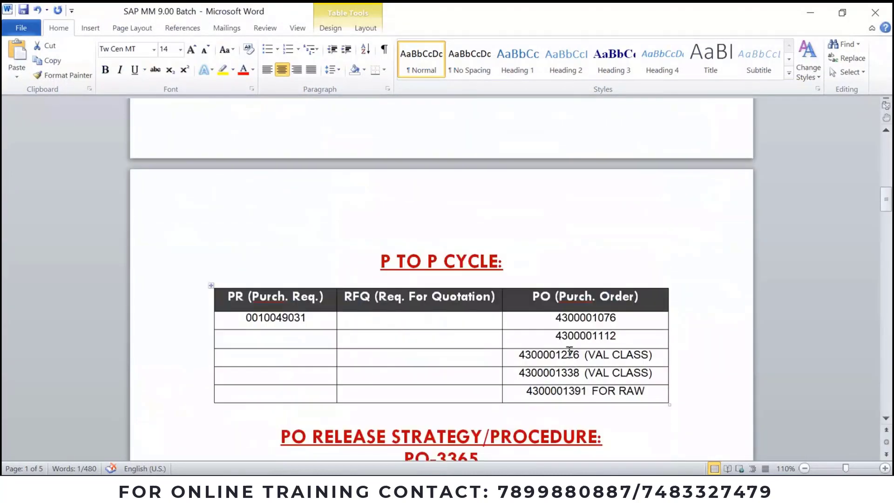
pyautogui.click(675, 394)
pyautogui.press('Return')
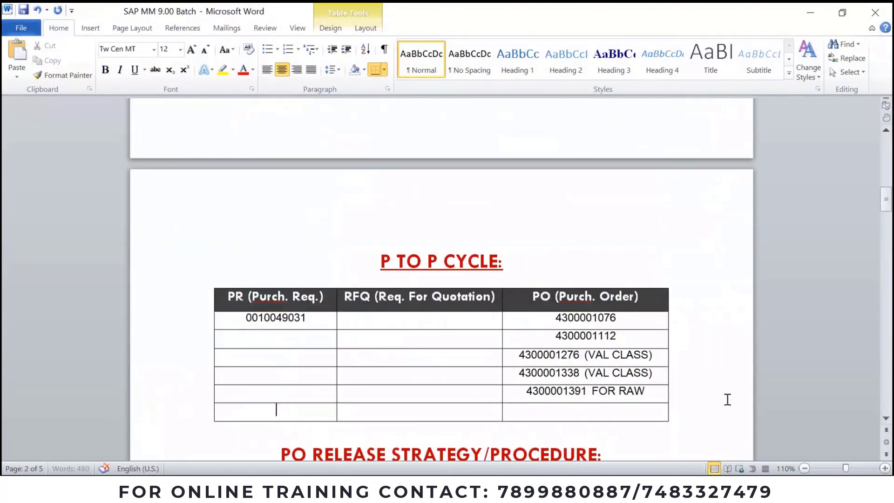
pyautogui.click(624, 411)
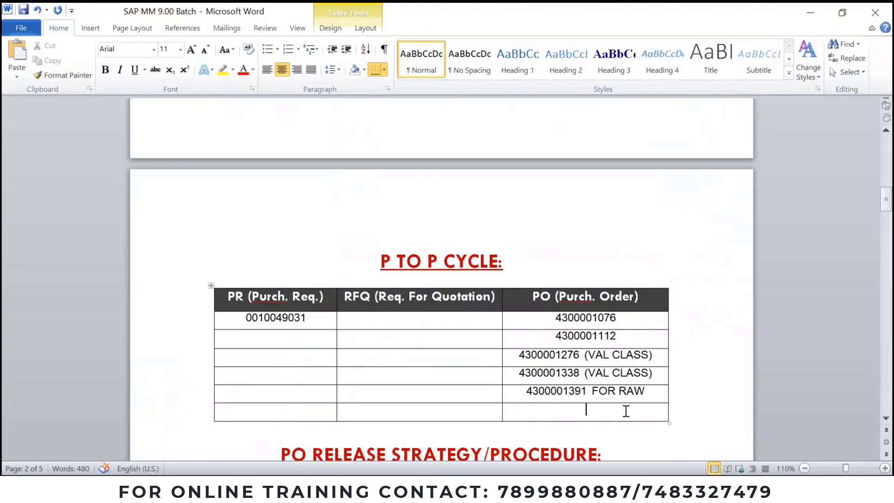
pyautogui.hotkey('ctrl', 'v')
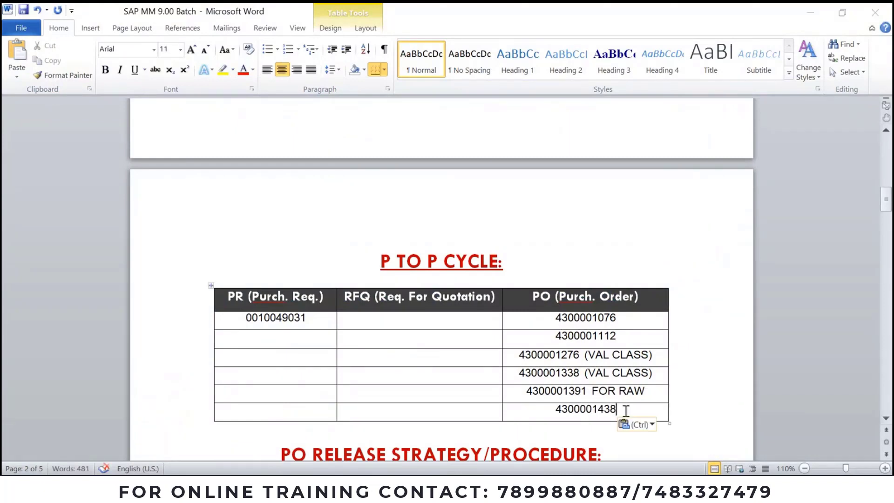
pyautogui.hotkey('alt', 'Tab')
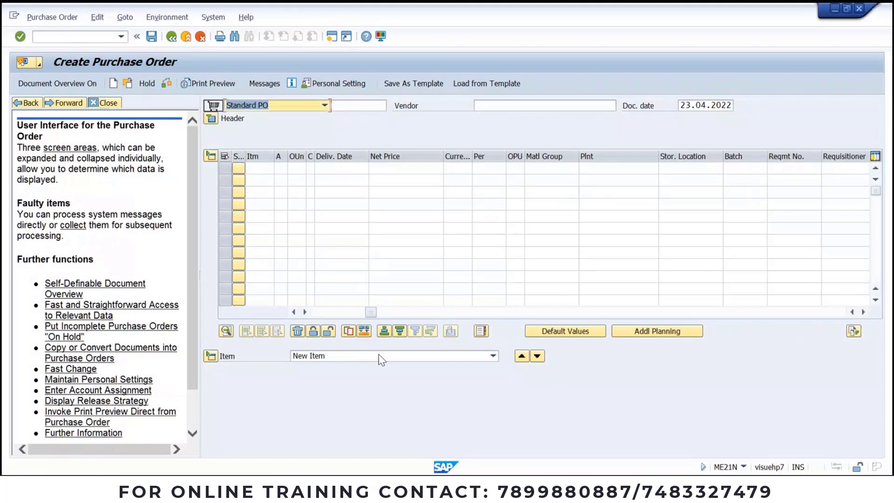
# Step: Run MMBE for material 731 with the plant filter cleared to show its on-order stock
pyautogui.click(431, 489)
pyautogui.click(484, 449)
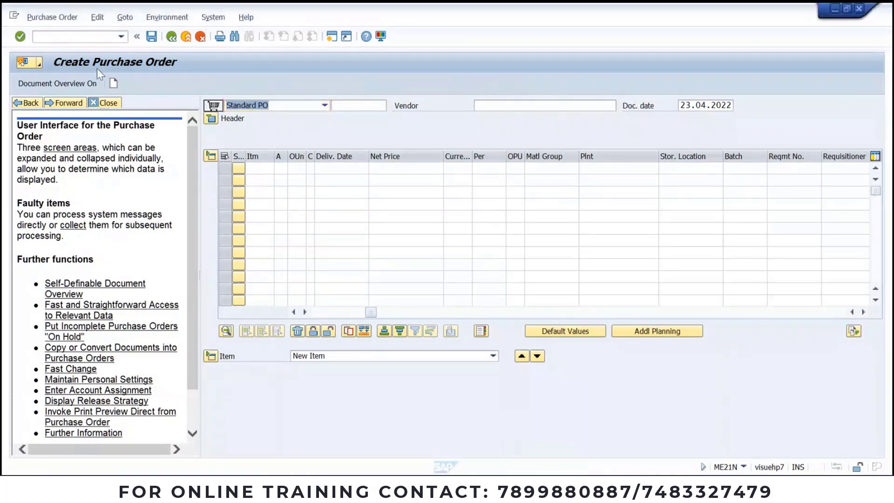
pyautogui.click(97, 38)
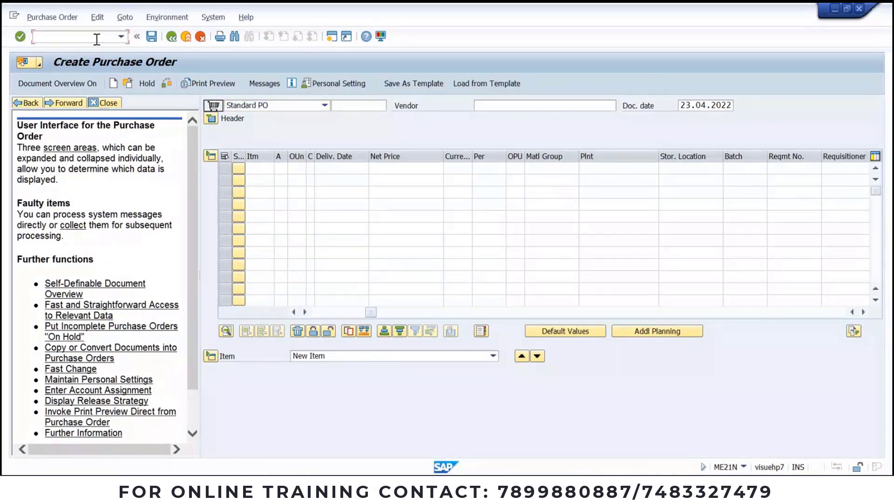
pyautogui.write('/OMMBE')
pyautogui.press('Return')
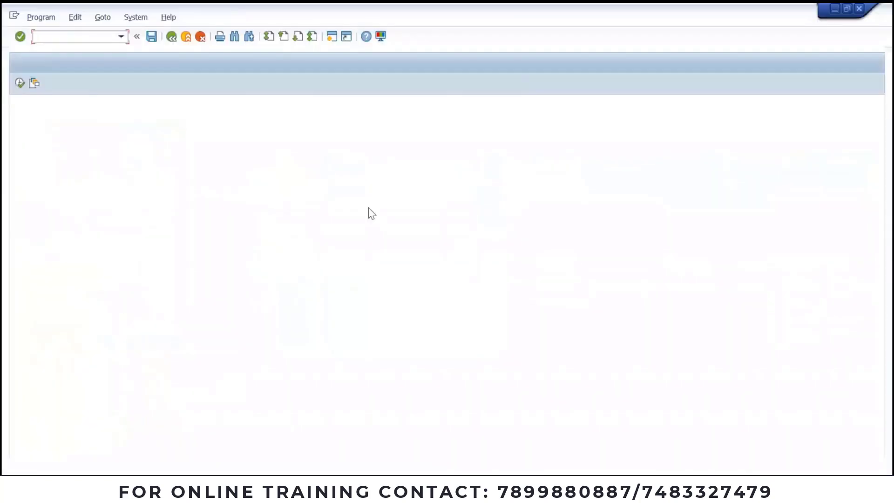
pyautogui.press('Tab')
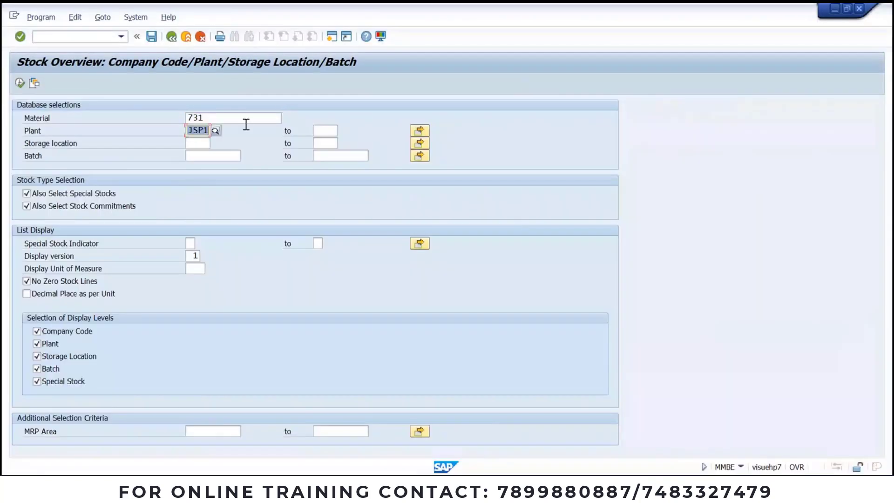
pyautogui.press('Delete')
pyautogui.press('F8')
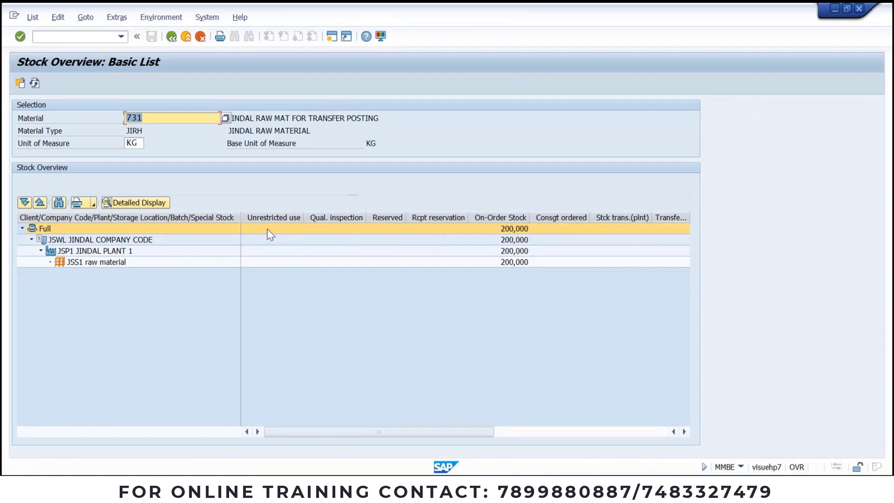
pyautogui.moveTo(399, 484)
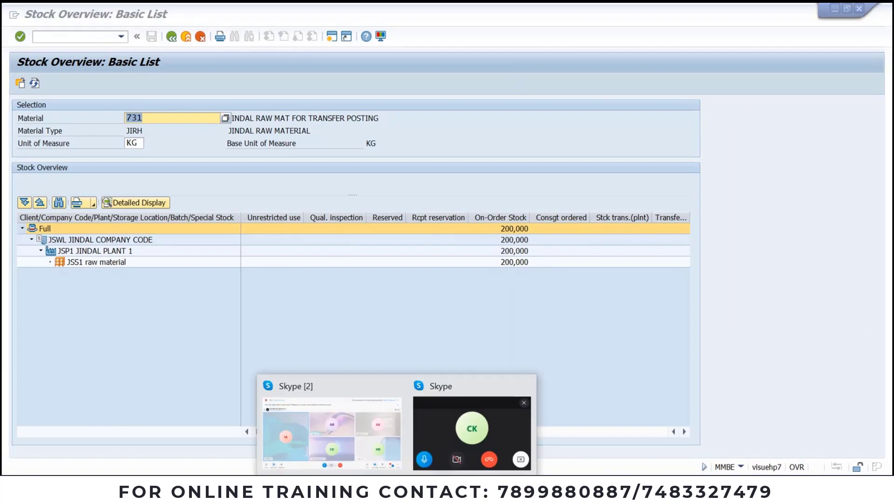
pyautogui.click(381, 440)
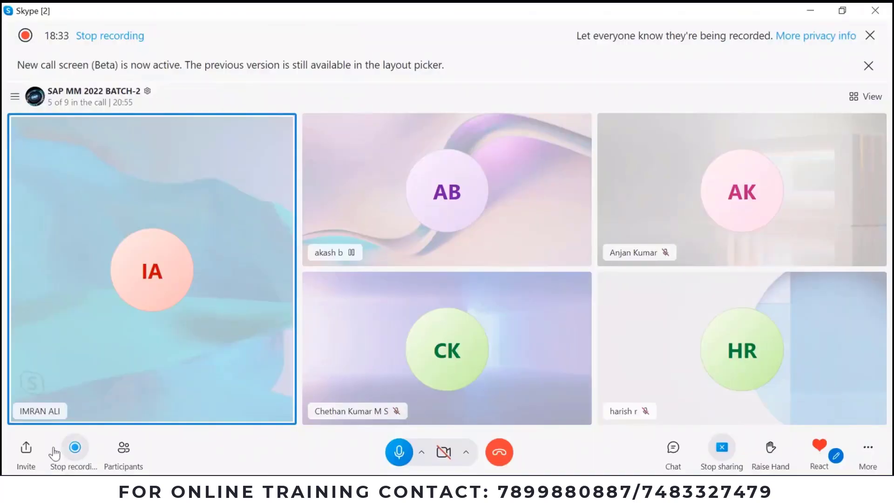
pyautogui.click(126, 451)
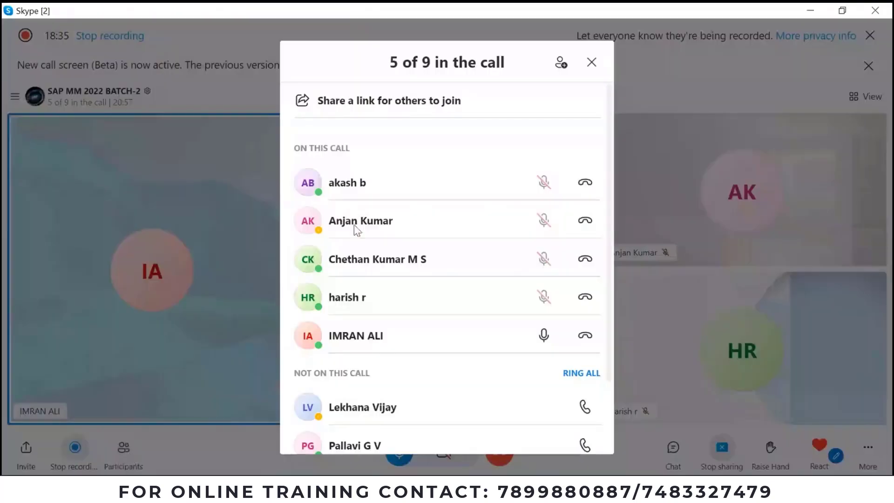
pyautogui.click(592, 62)
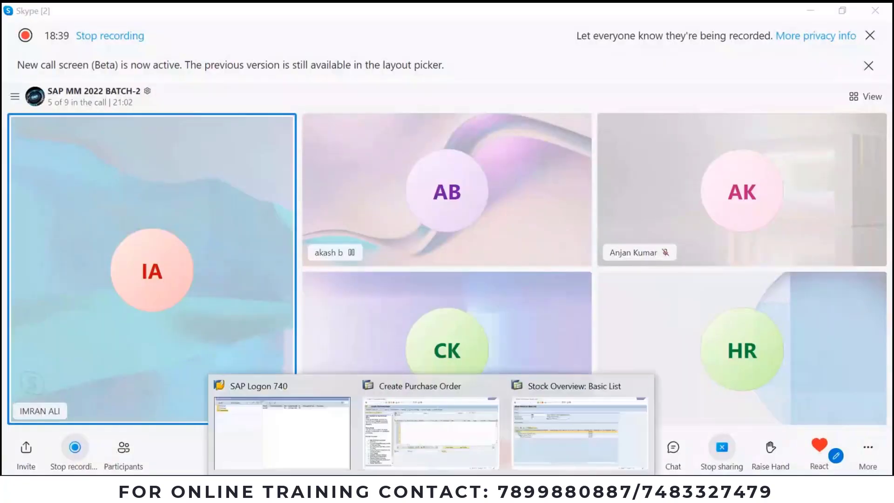
pyautogui.click(514, 451)
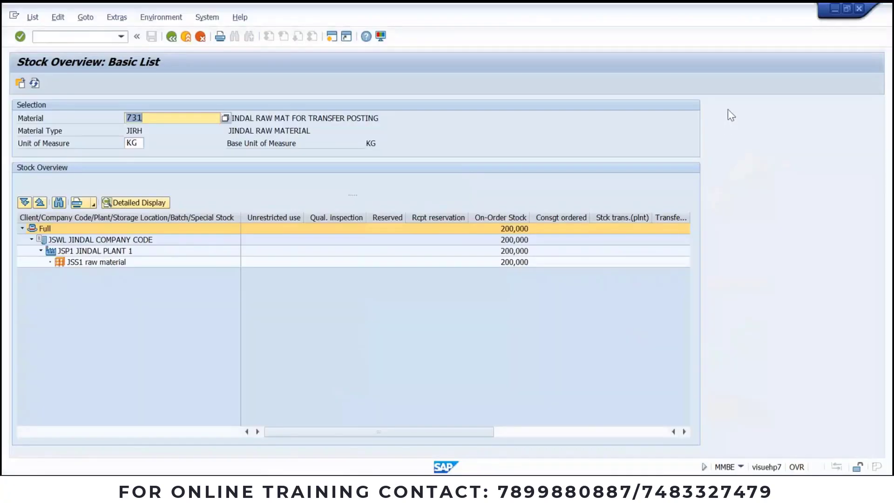
# Step: Scroll the stock list right to view the consignment, transfer, GR blocked and returns columns
pyautogui.rightClick(729, 111)
pyautogui.click(753, 165)
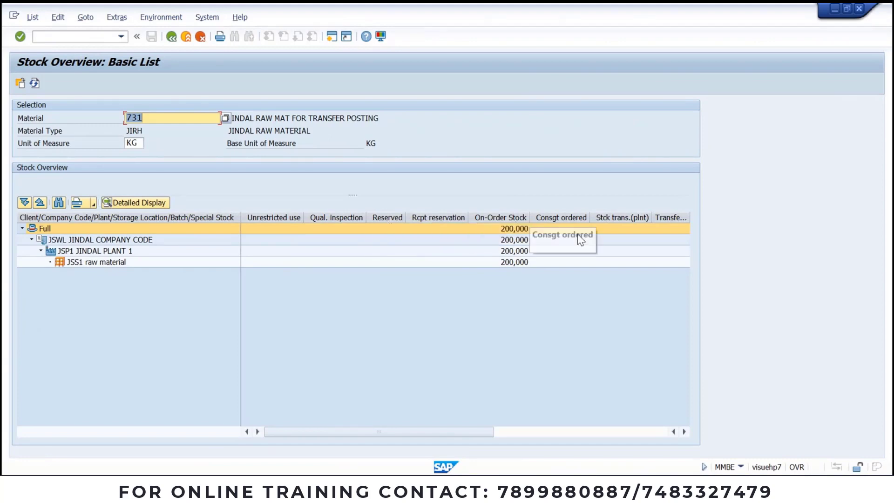
pyautogui.moveTo(484, 431); pyautogui.dragTo(565, 431)
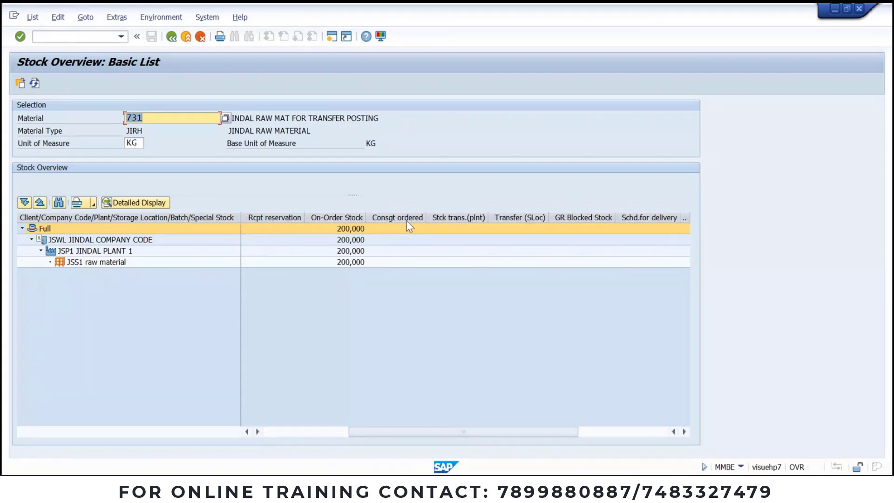
pyautogui.moveTo(443, 431); pyautogui.dragTo(466, 432)
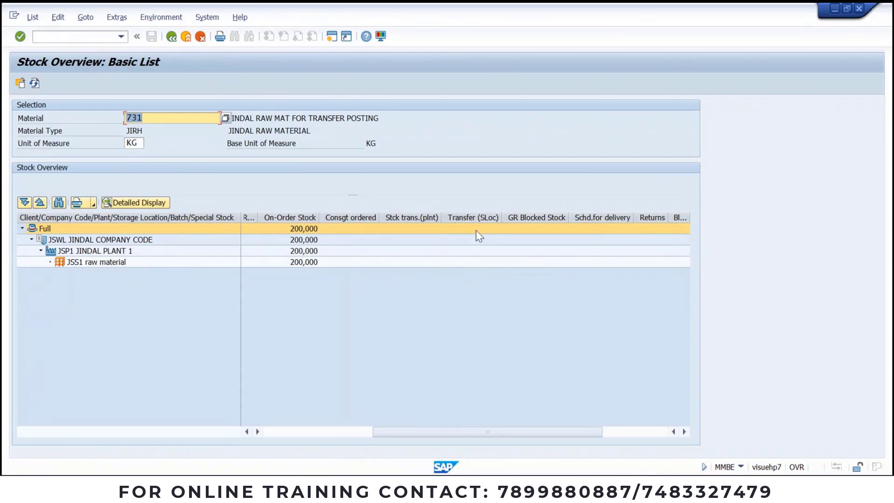
pyautogui.moveTo(479, 434); pyautogui.dragTo(512, 433)
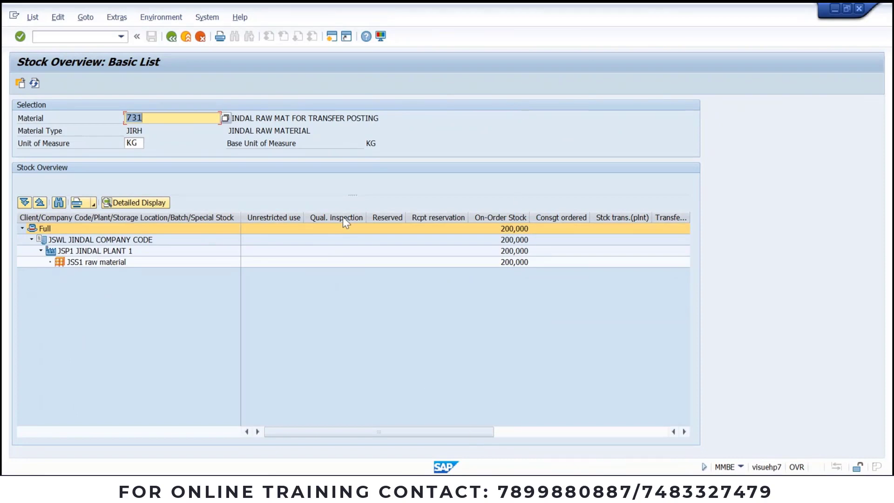
pyautogui.moveTo(423, 431); pyautogui.dragTo(616, 436)
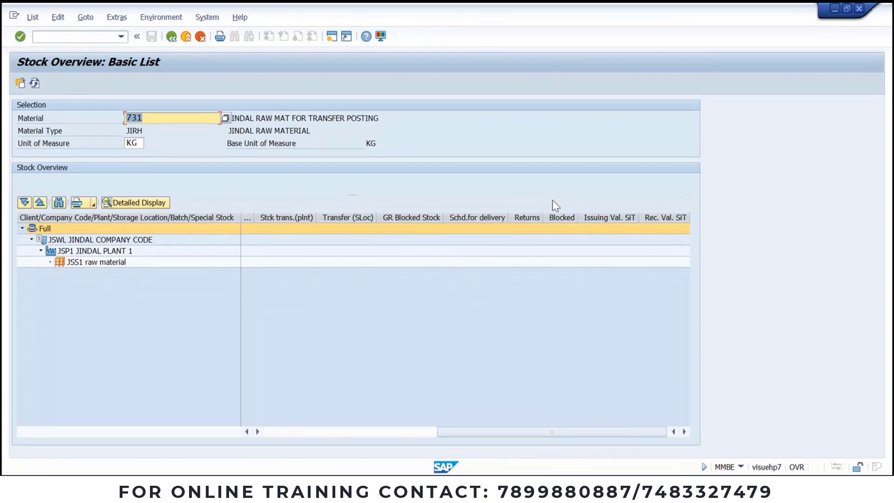
pyautogui.moveTo(493, 428); pyautogui.dragTo(322, 428)
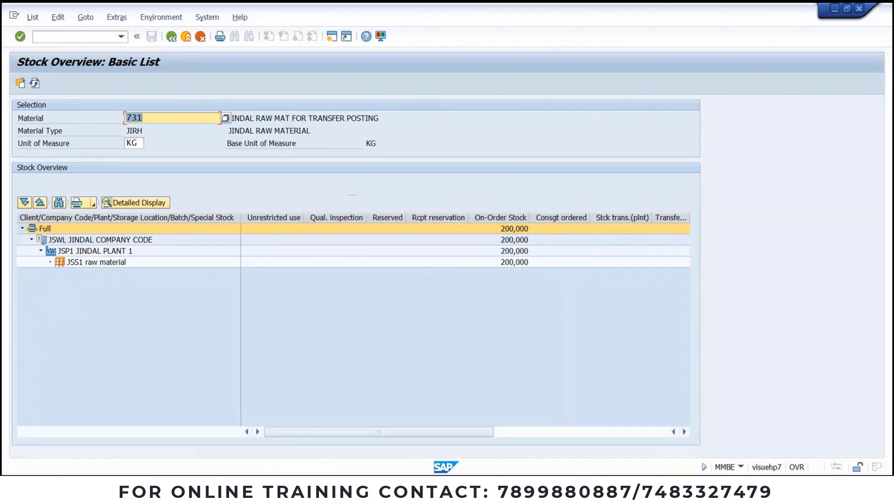
# Step: Minimize the open Skype window
pyautogui.click(395, 489)
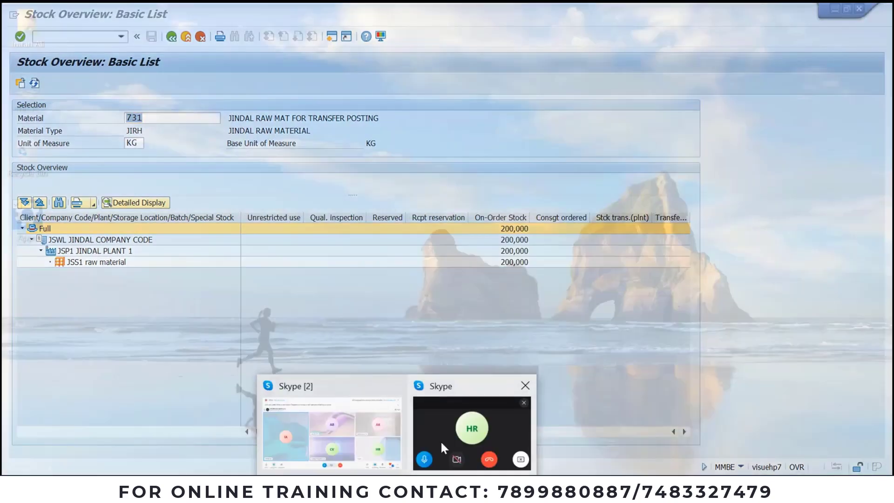
pyautogui.click(440, 442)
pyautogui.rightClick(730, 110)
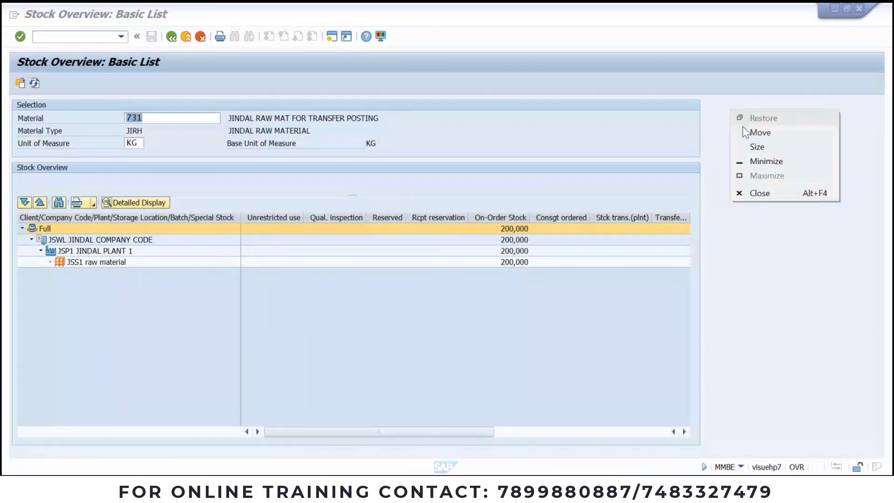
pyautogui.click(743, 163)
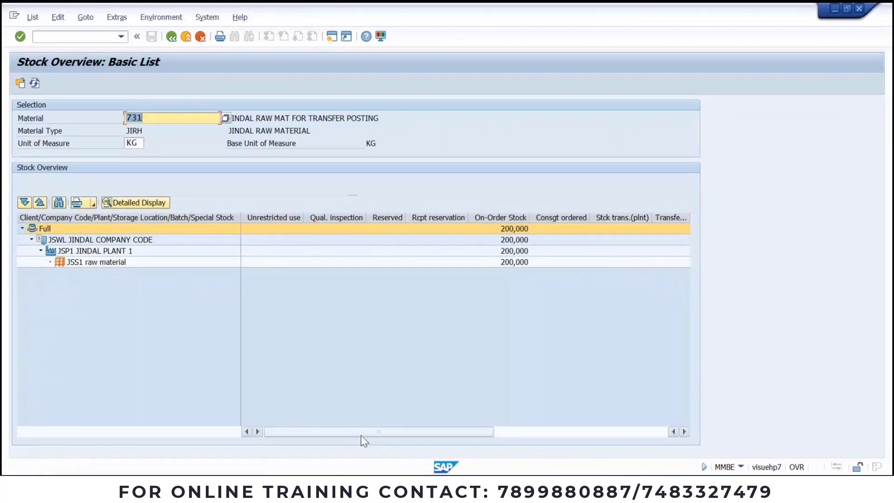
# Step: Enter transaction /nme21n in SAP, then bring up the Goods Receipt (MIGO) PowerPoint slide
pyautogui.click(431, 488)
pyautogui.click(417, 416)
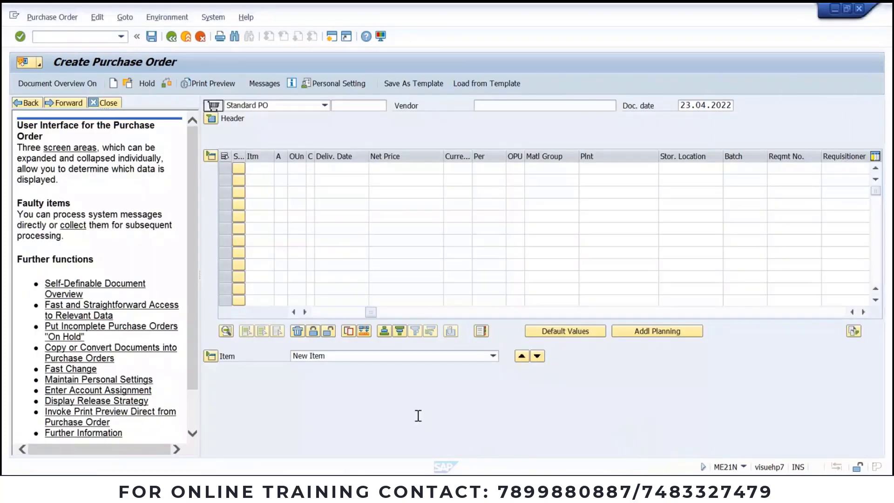
pyautogui.click(109, 39)
pyautogui.write('/nme21n')
pyautogui.press('Return')
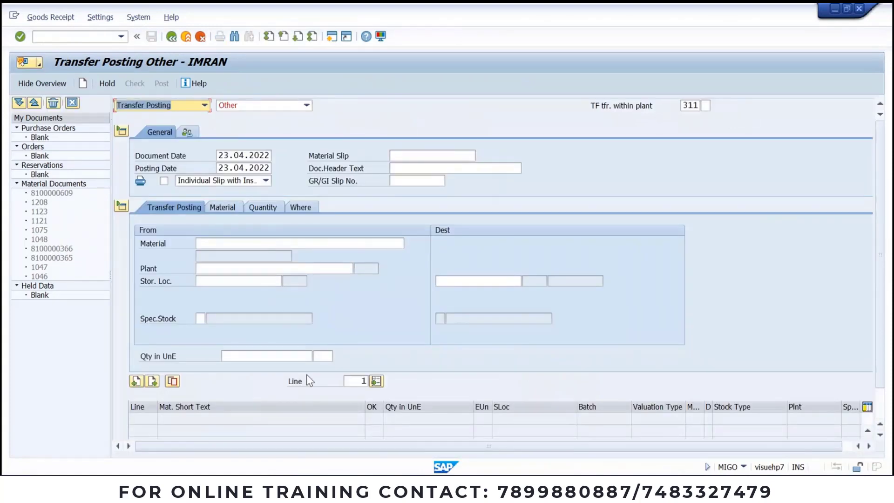
pyautogui.click(487, 488)
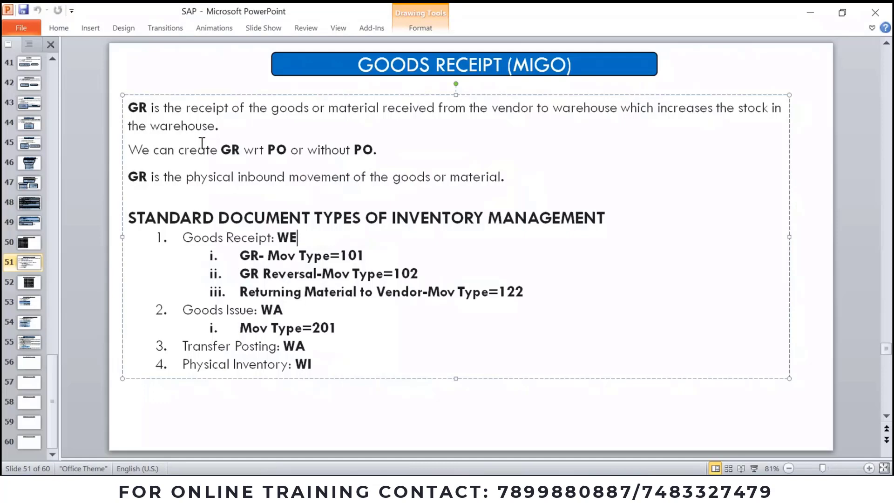
pyautogui.click(548, 424)
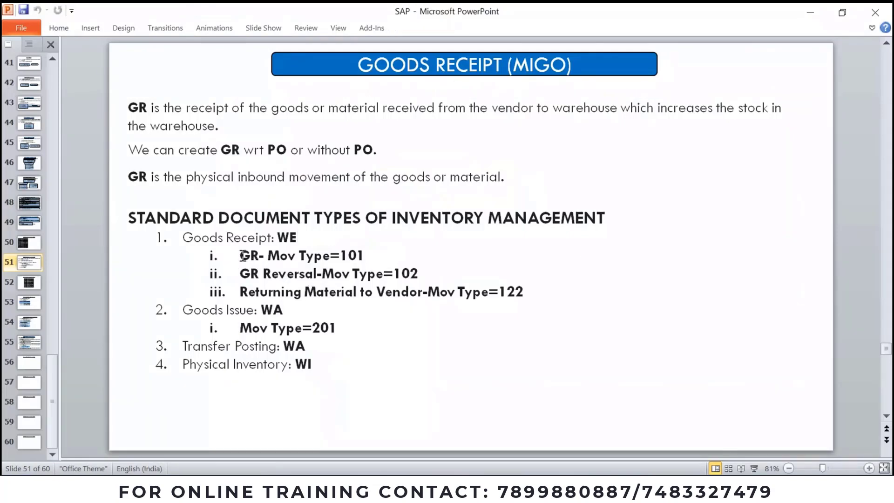
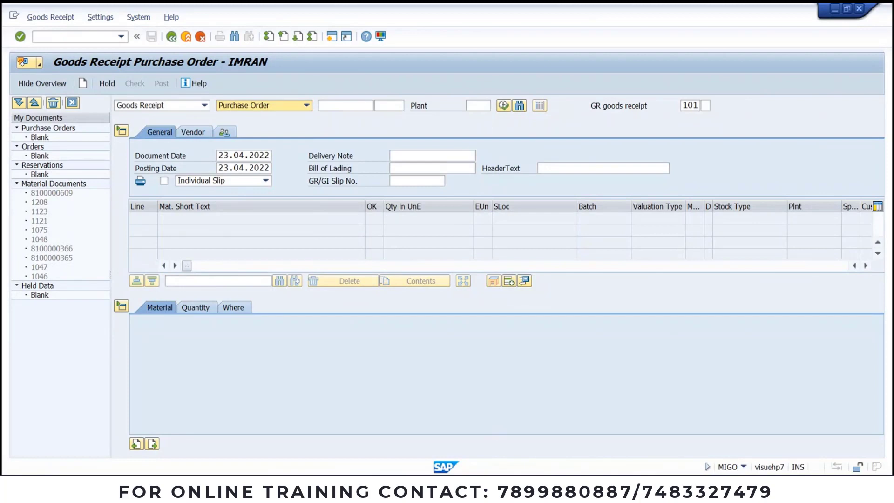
pyautogui.hotkey('alt', 'Tab')
pyautogui.doubleClick(609, 408)
pyautogui.hotkey('ctrl', 'c')
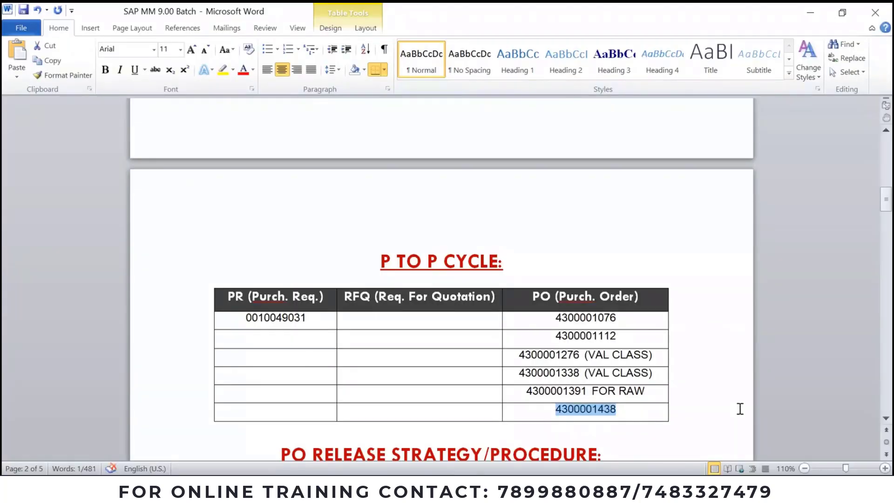
pyautogui.hotkey('alt', 'Tab')
pyautogui.click(356, 105)
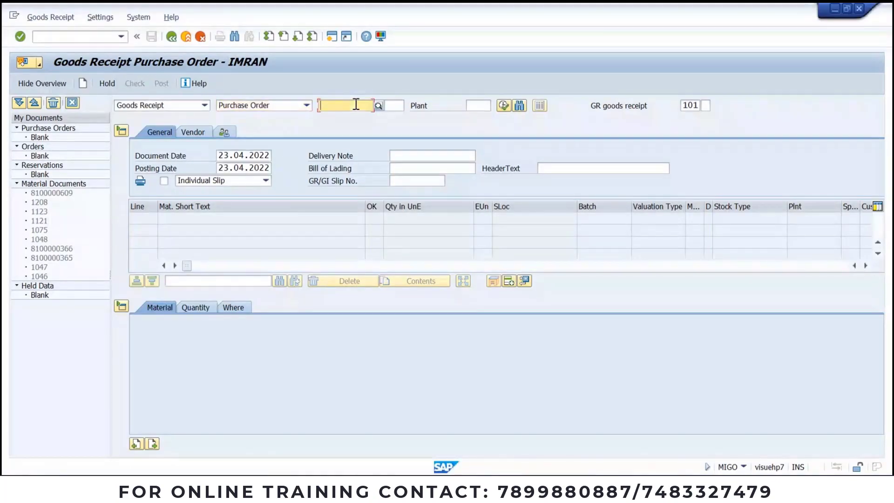
pyautogui.hotkey('ctrl', 'v')
pyautogui.press('Return')
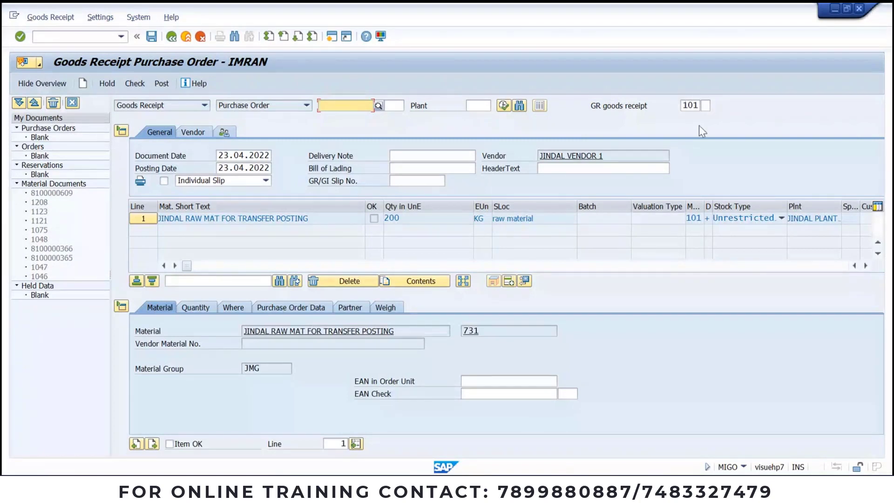
# Step: Choose movement type 101 from the movement type list
pyautogui.click(693, 105)
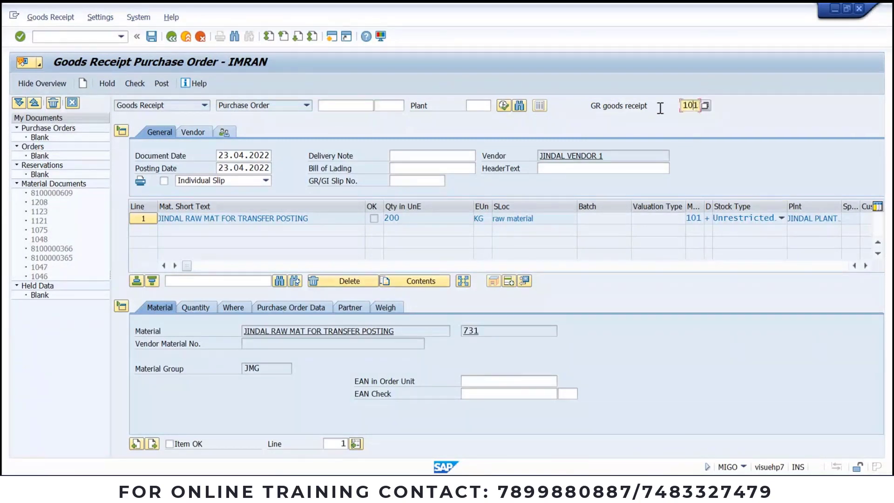
pyautogui.click(703, 105)
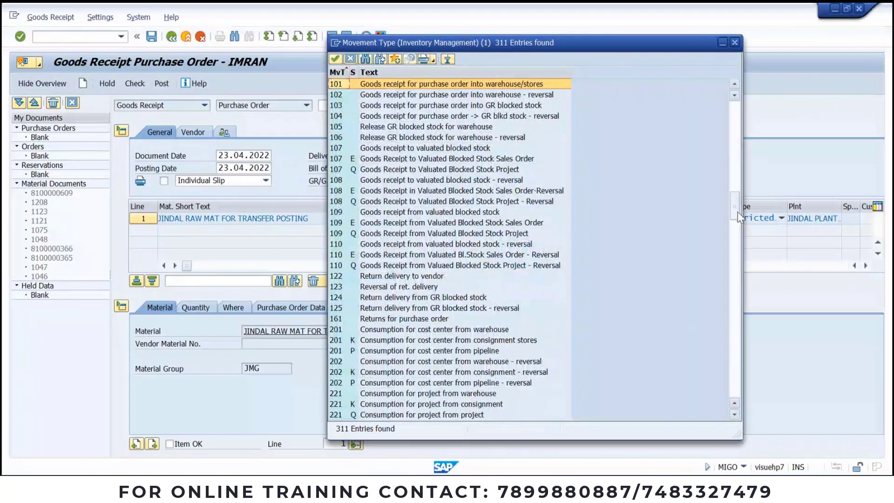
pyautogui.moveTo(737, 212); pyautogui.dragTo(737, 334)
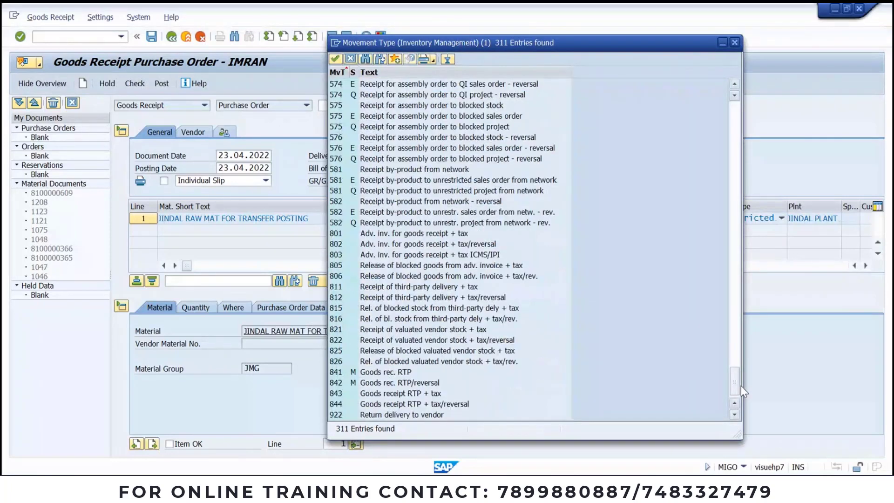
pyautogui.moveTo(741, 386); pyautogui.dragTo(710, 105)
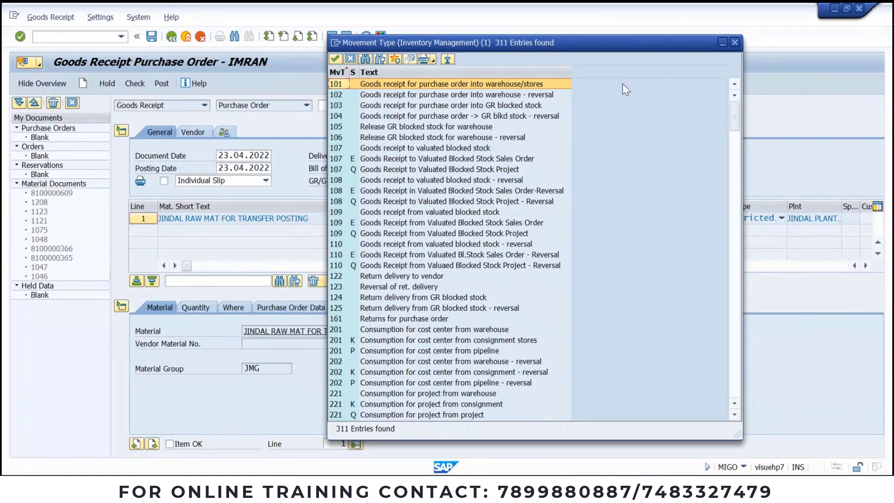
pyautogui.doubleClick(351, 85)
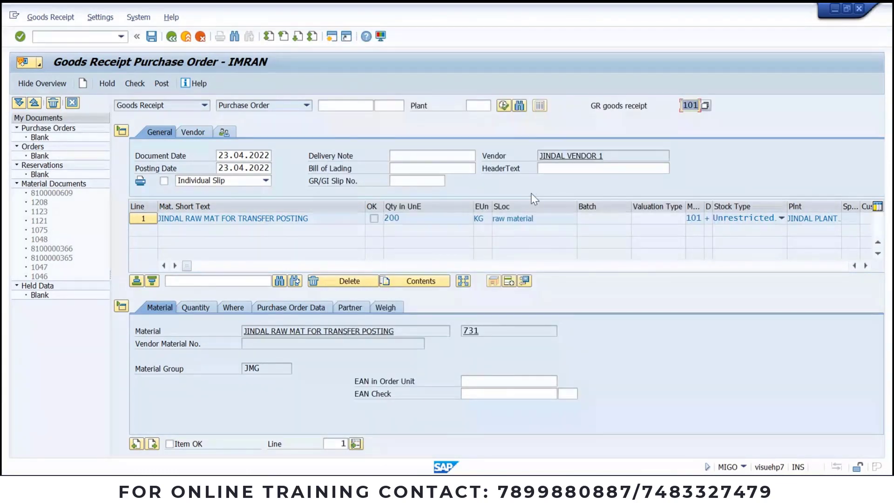
# Step: Confirm movement type 101 and change the item quantity from 200 to 100 KG
pyautogui.press('Return')
pyautogui.click(205, 308)
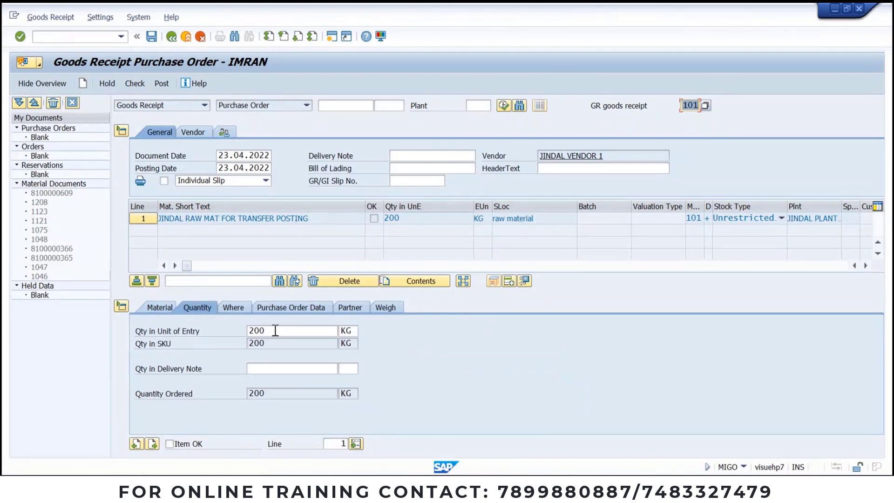
pyautogui.click(275, 330)
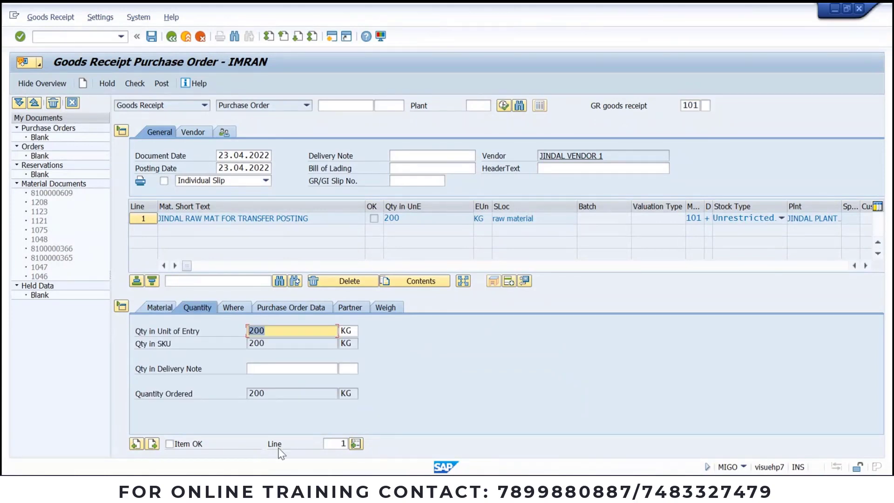
pyautogui.write('100')
pyautogui.press('Return')
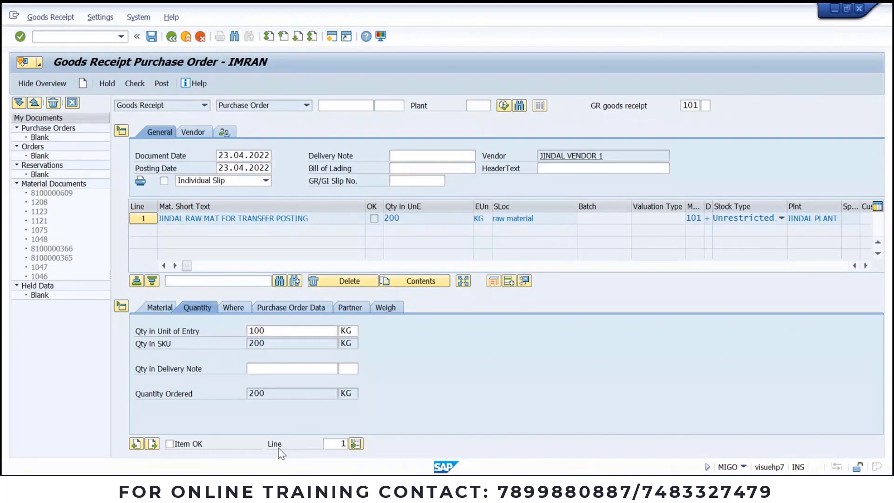
pyautogui.click(234, 308)
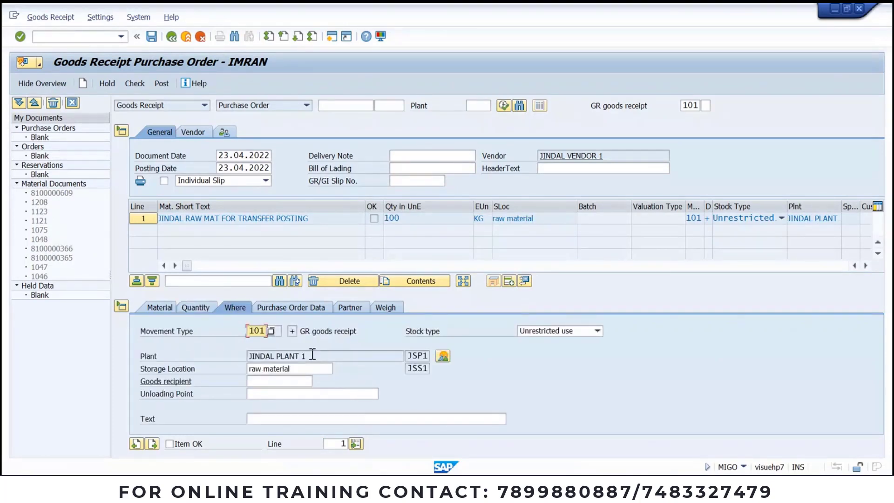
pyautogui.moveTo(312, 353); pyautogui.dragTo(401, 401)
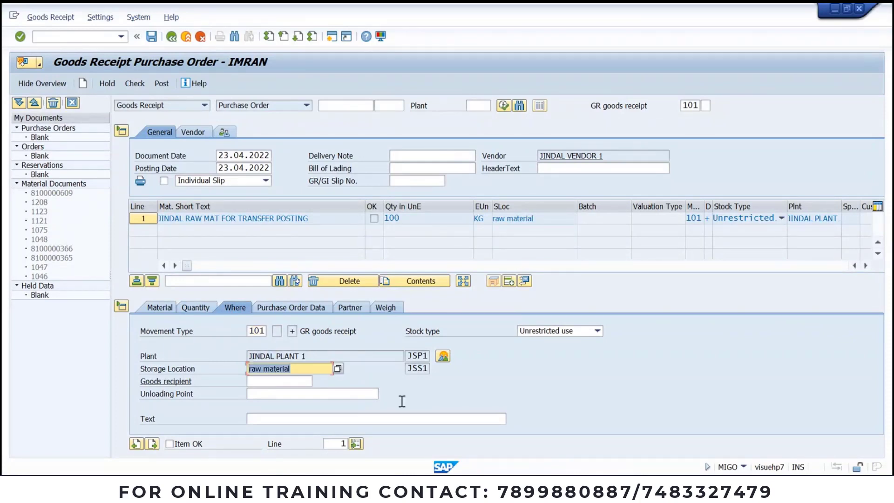
# Step: Review the PO and vendor details, mark the item OK, check, and post as document 1209
pyautogui.click(298, 308)
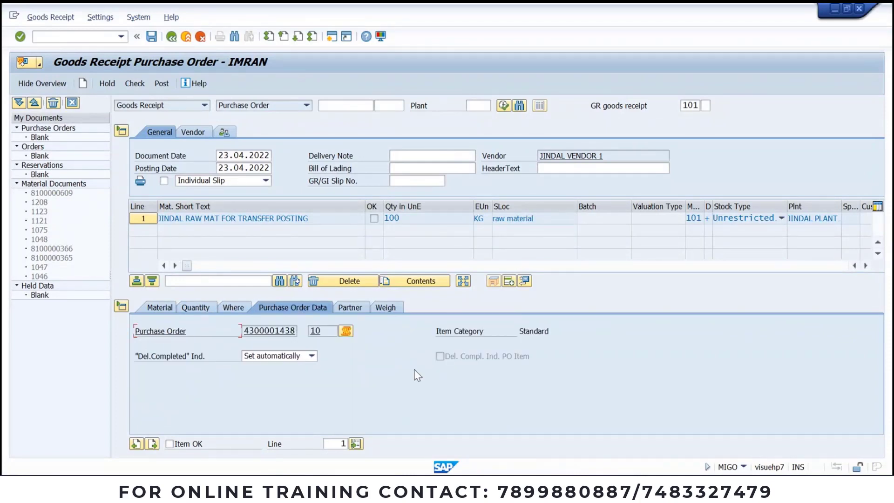
pyautogui.click(357, 309)
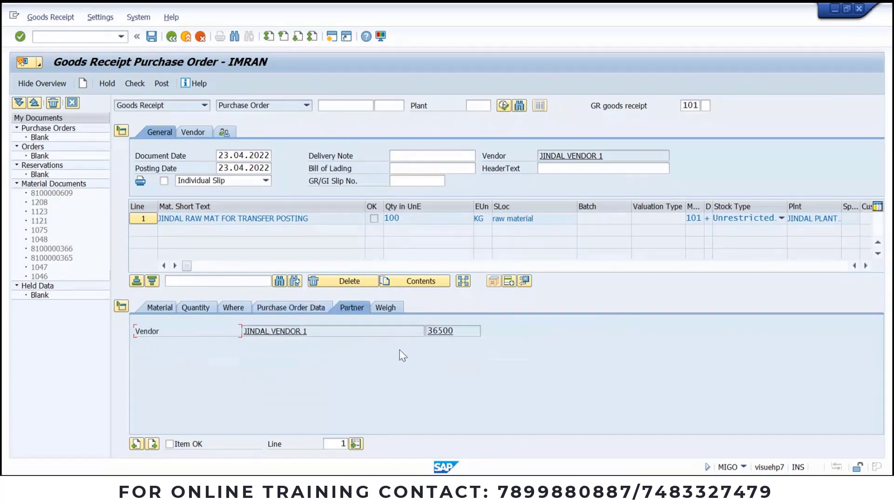
pyautogui.click(169, 444)
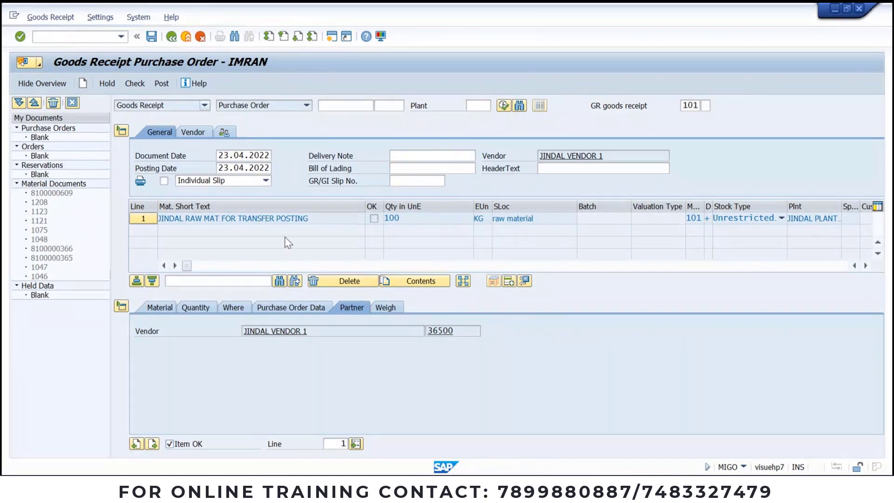
pyautogui.hotkey('ctrl', 's')
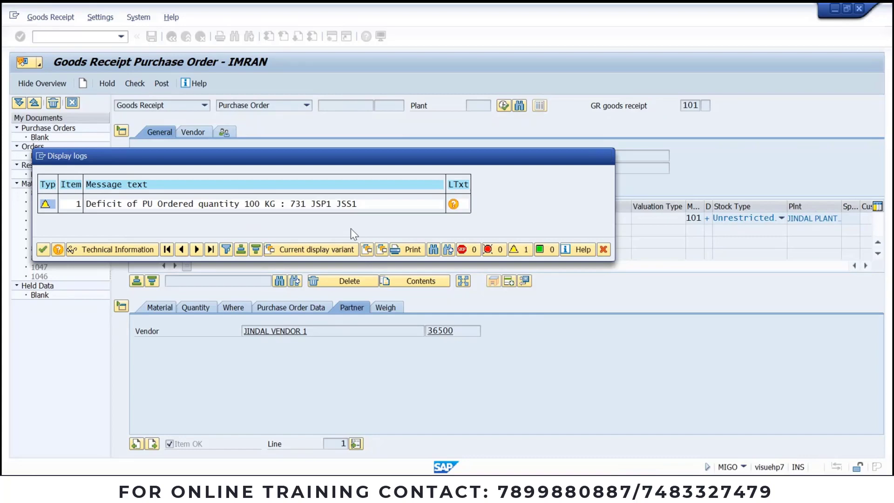
pyautogui.press('Return')
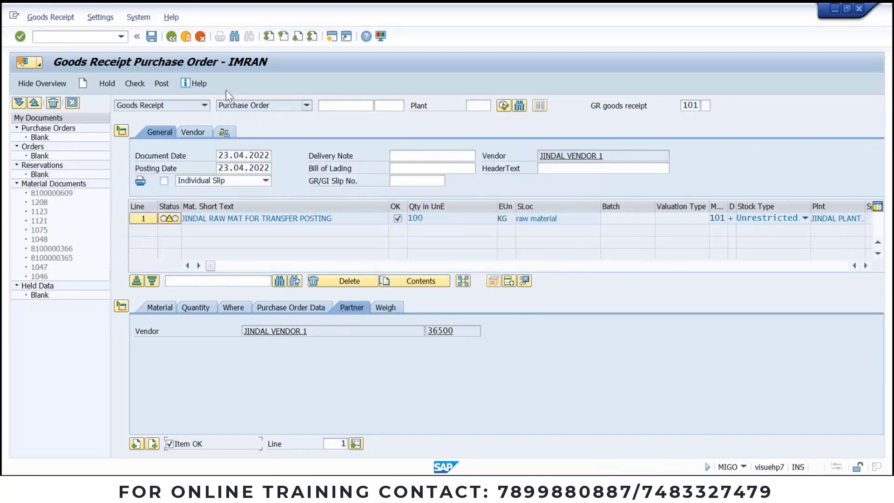
pyautogui.click(164, 84)
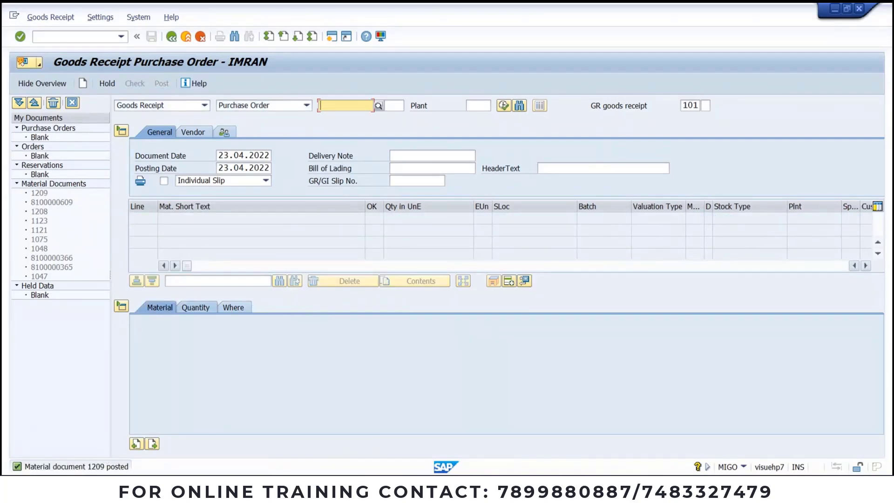
pyautogui.click(554, 437)
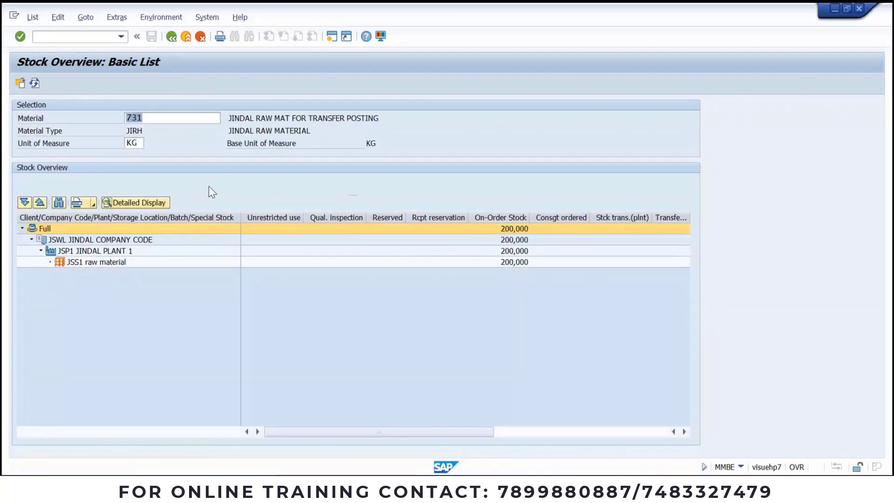
pyautogui.click(35, 84)
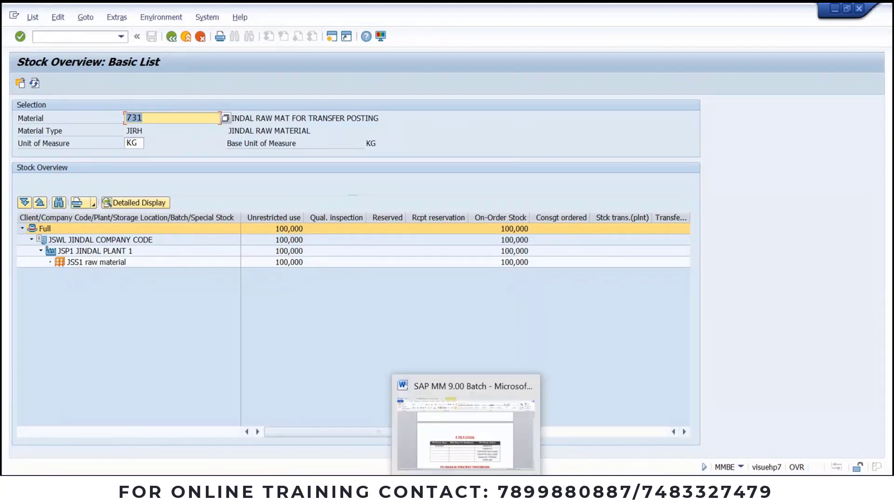
pyautogui.click(470, 454)
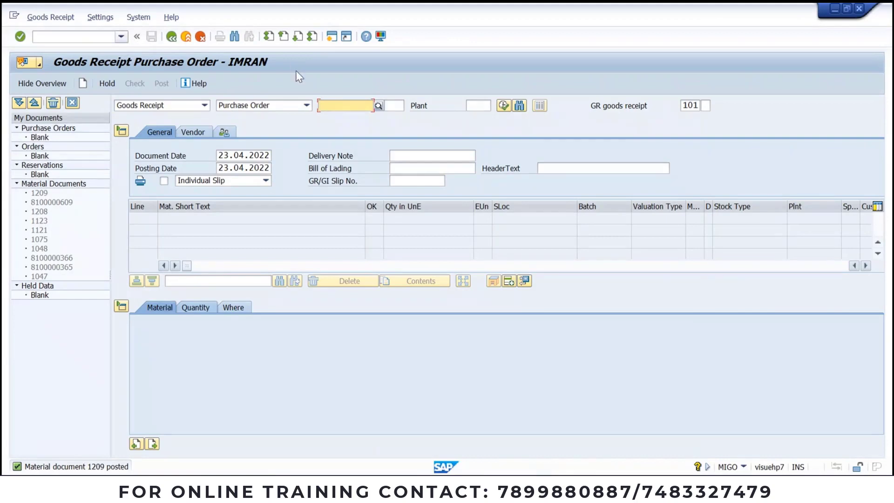
# Step: Switch the reference document to Other and select movement type 102, reversal of GR
pyautogui.click(362, 99)
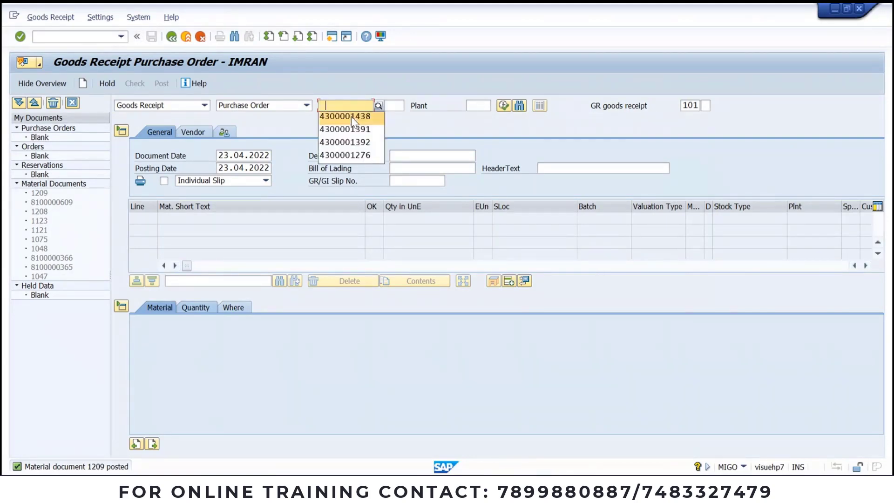
pyautogui.click(306, 106)
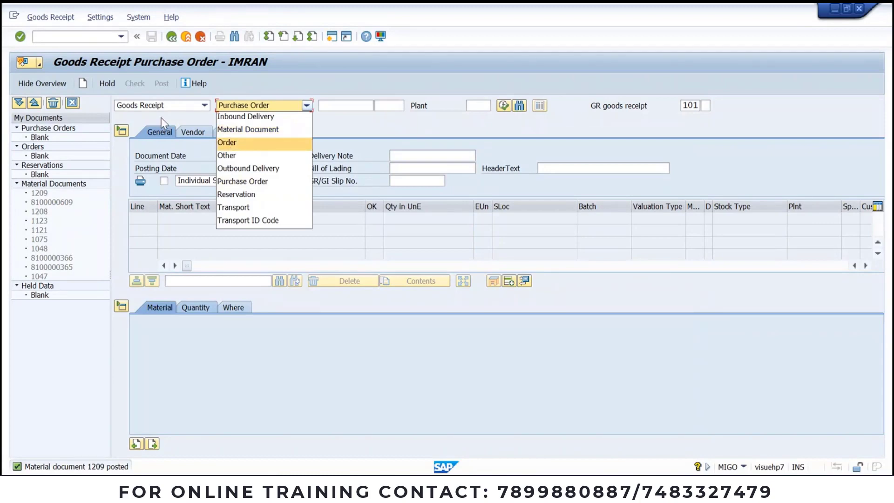
pyautogui.click(239, 155)
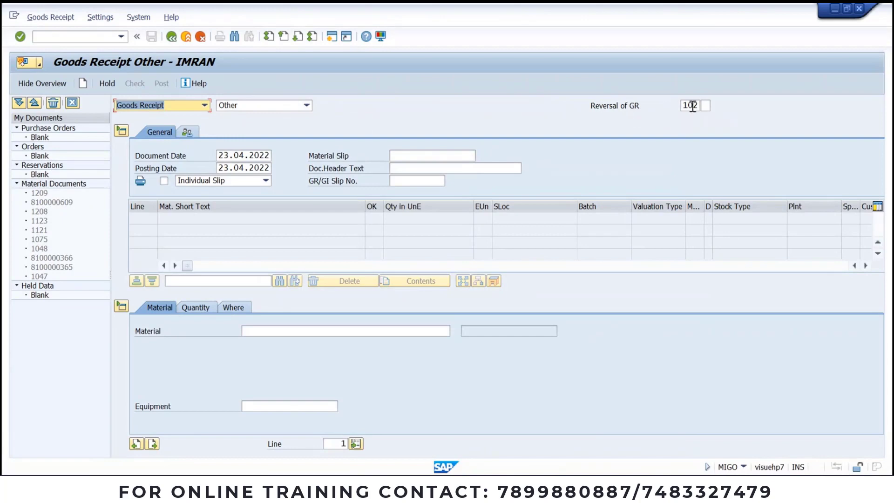
pyautogui.click(698, 106)
pyautogui.click(707, 107)
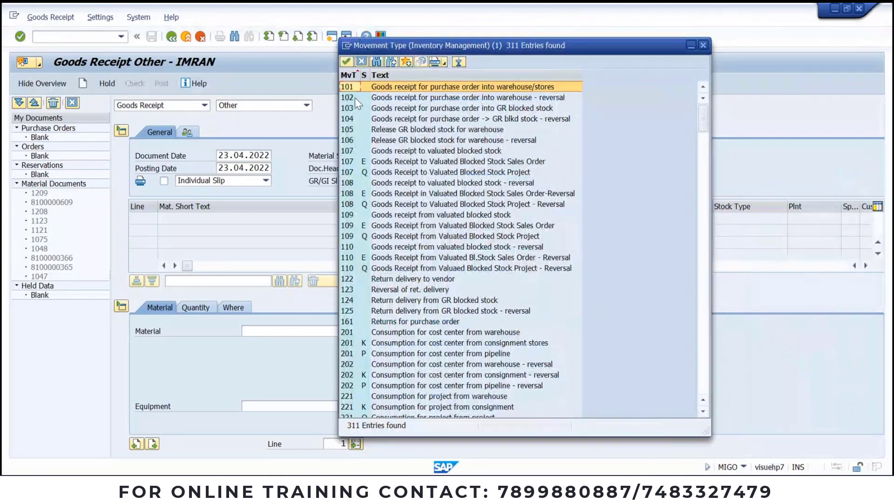
pyautogui.click(355, 98)
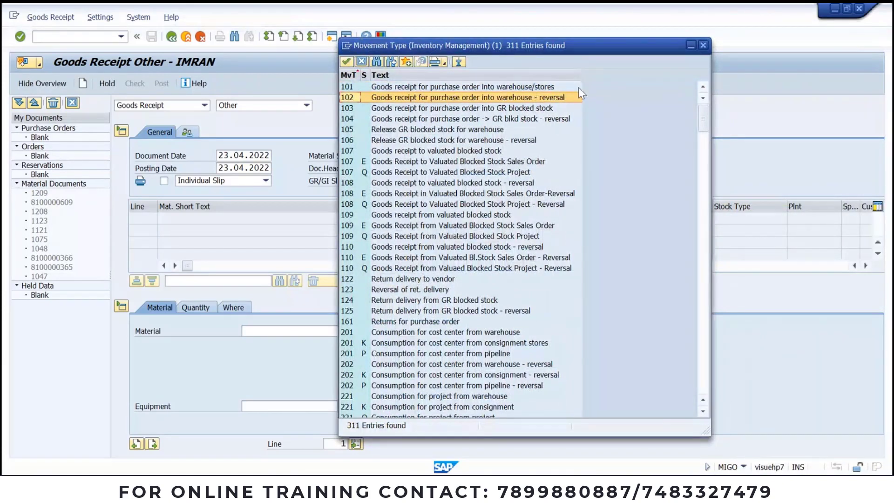
pyautogui.doubleClick(524, 99)
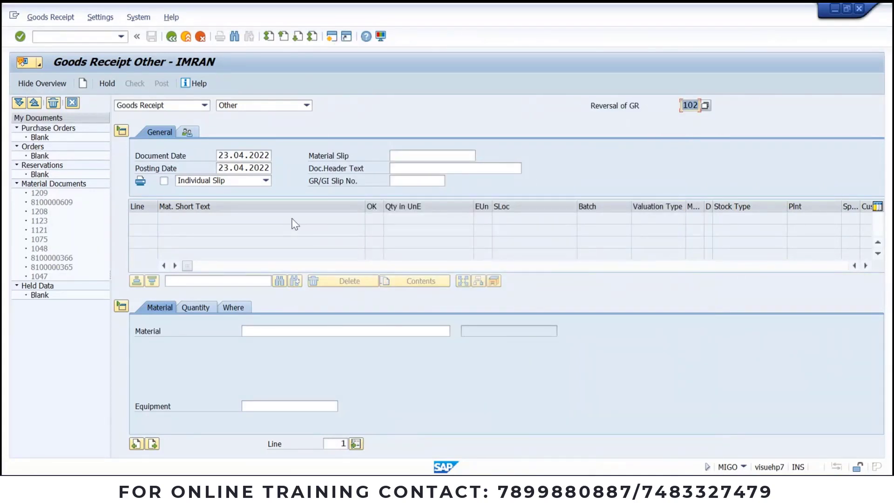
pyautogui.click(263, 330)
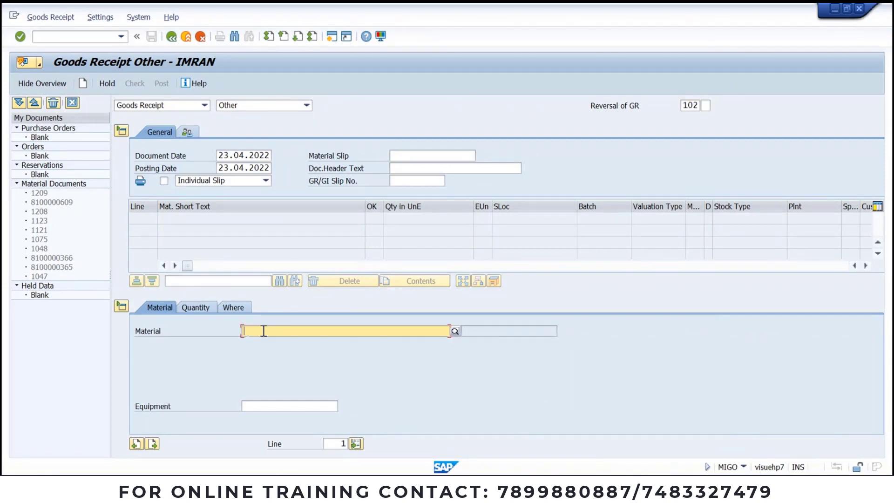
# Step: Enter material 731 with a quantity of 50 KG, after viewing its stock overview
pyautogui.write('731')
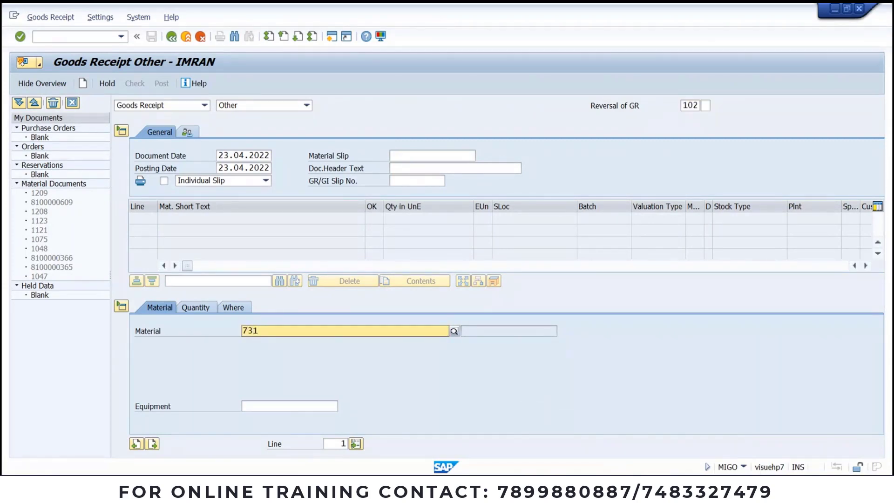
pyautogui.click(284, 359)
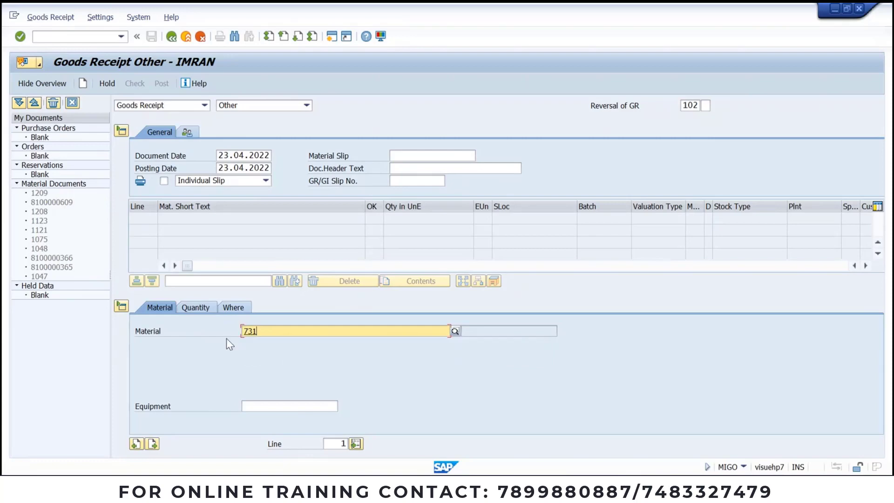
pyautogui.click(209, 310)
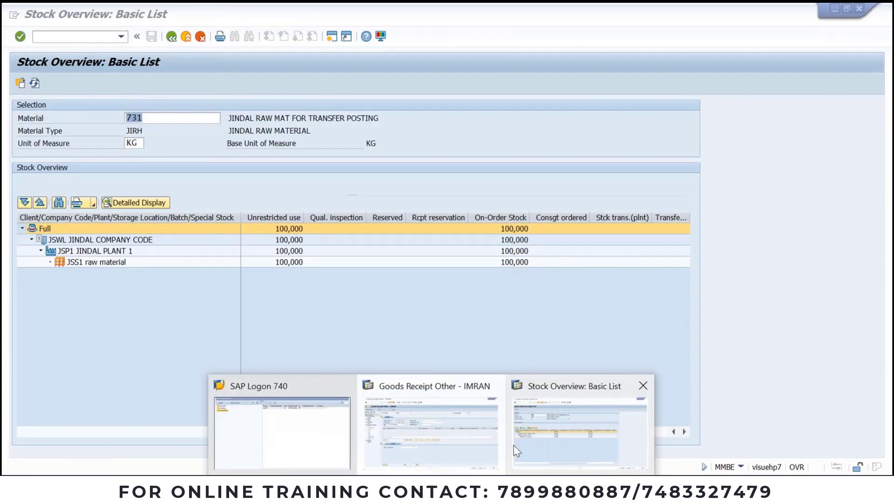
pyautogui.click(512, 445)
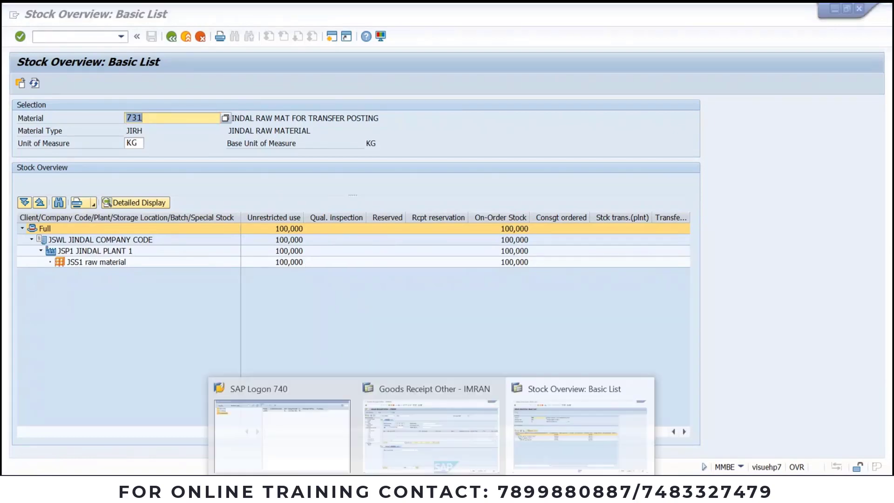
pyautogui.click(436, 459)
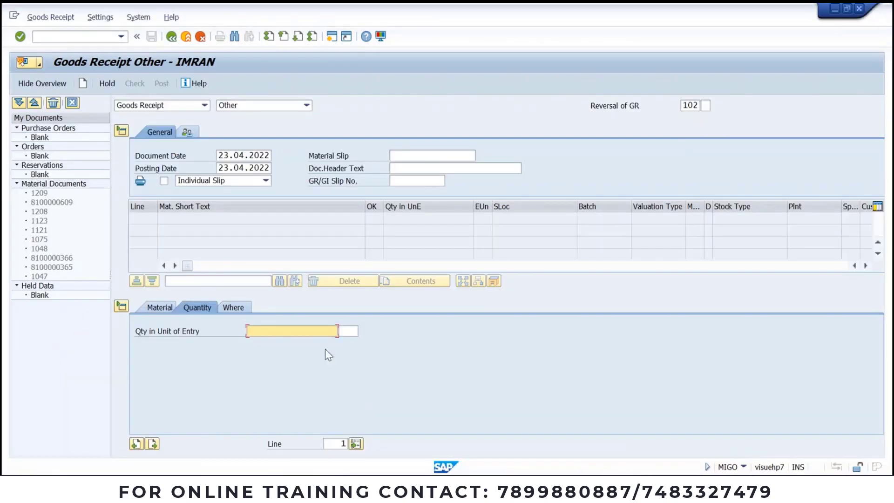
pyautogui.write('50')
# Step: Set the item's plant to JSP1 and storage location to JSS1
pyautogui.click(237, 306)
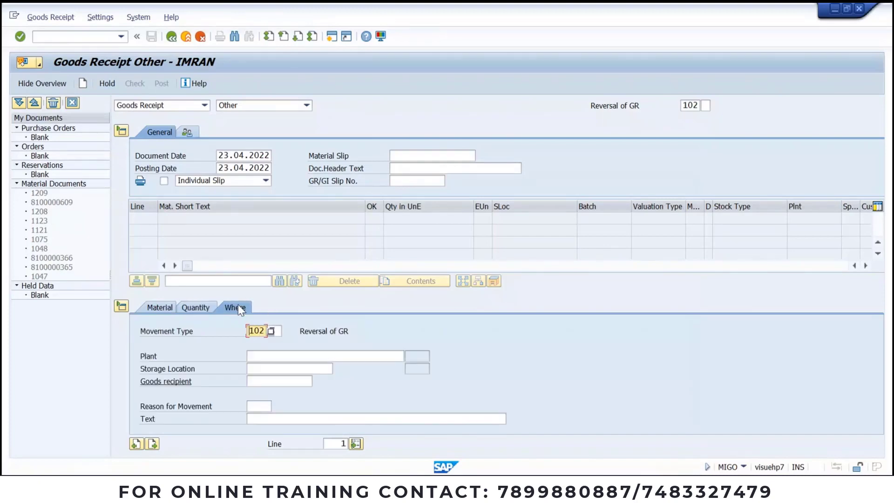
pyautogui.click(301, 358)
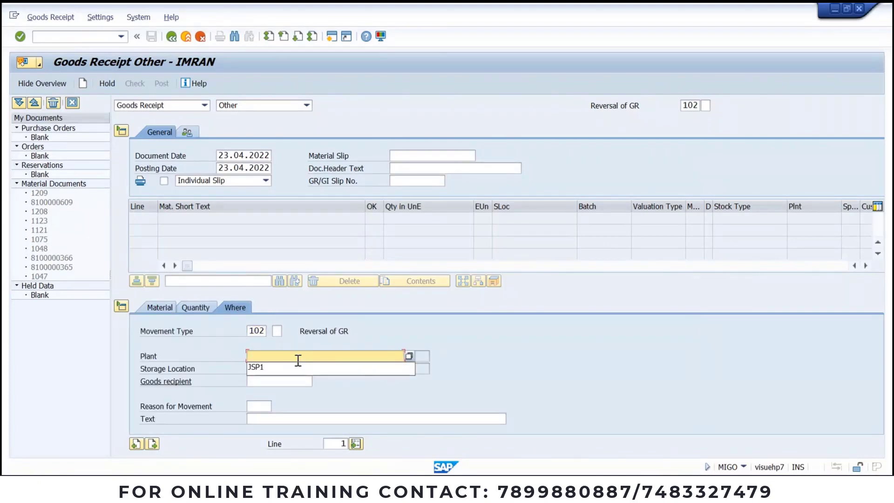
pyautogui.click(290, 366)
pyautogui.click(285, 370)
pyautogui.click(284, 382)
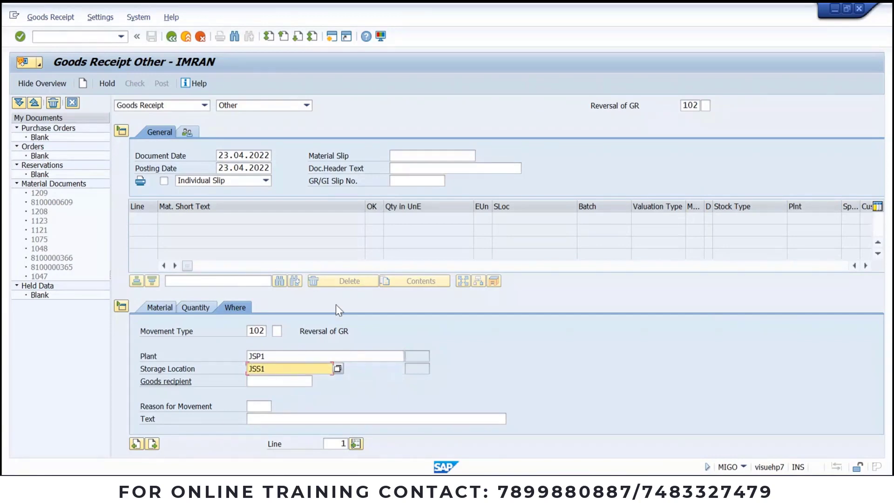
# Step: Look up reasons for movement, close the lookup empty, and add the item line
pyautogui.click(261, 407)
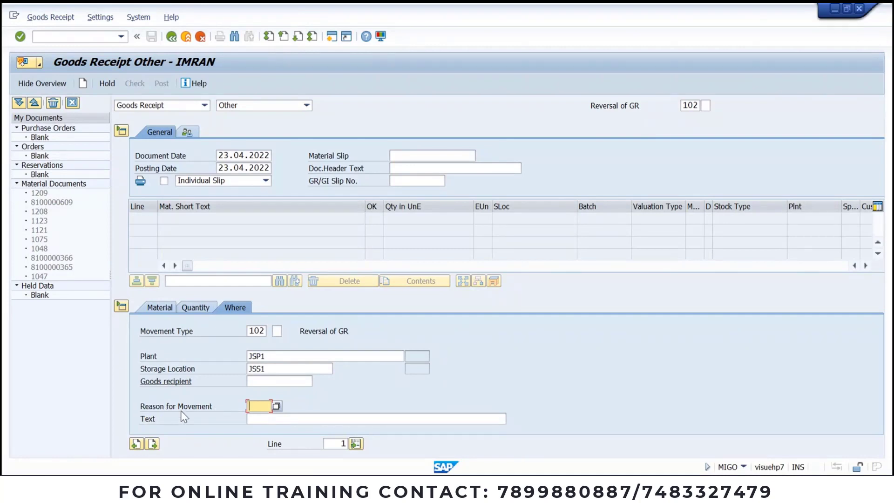
pyautogui.click(278, 407)
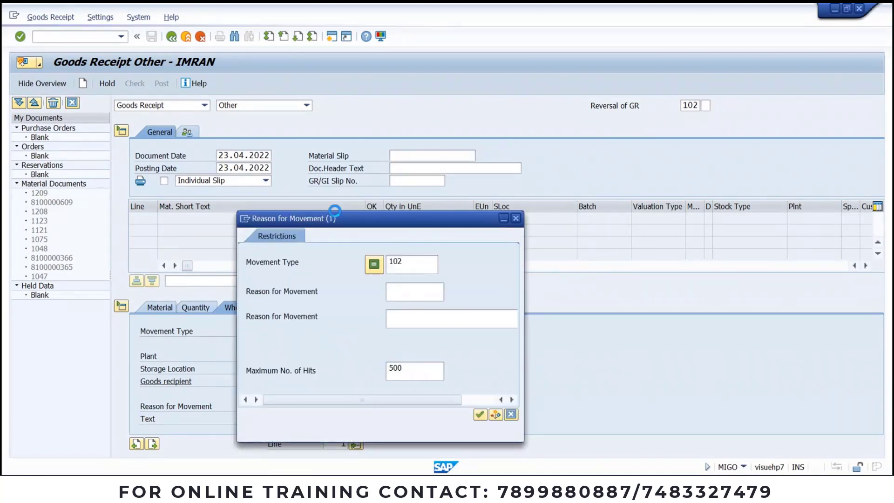
pyautogui.moveTo(339, 228); pyautogui.dragTo(377, 164)
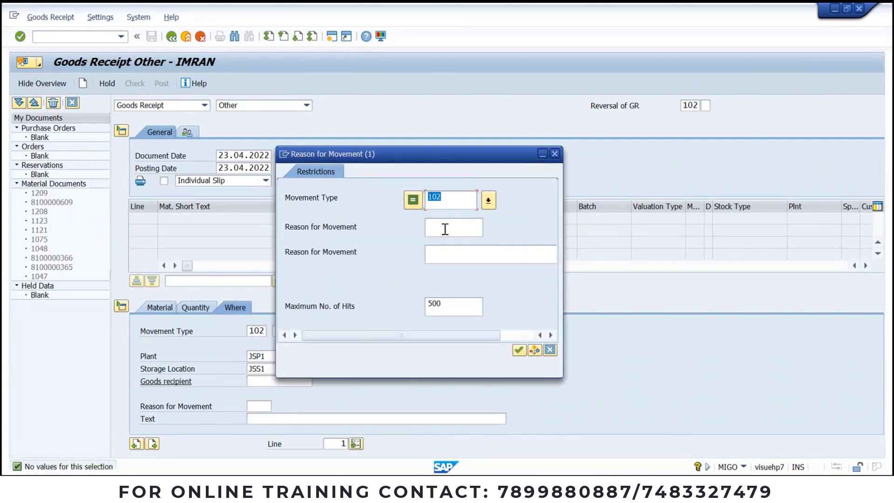
pyautogui.click(554, 154)
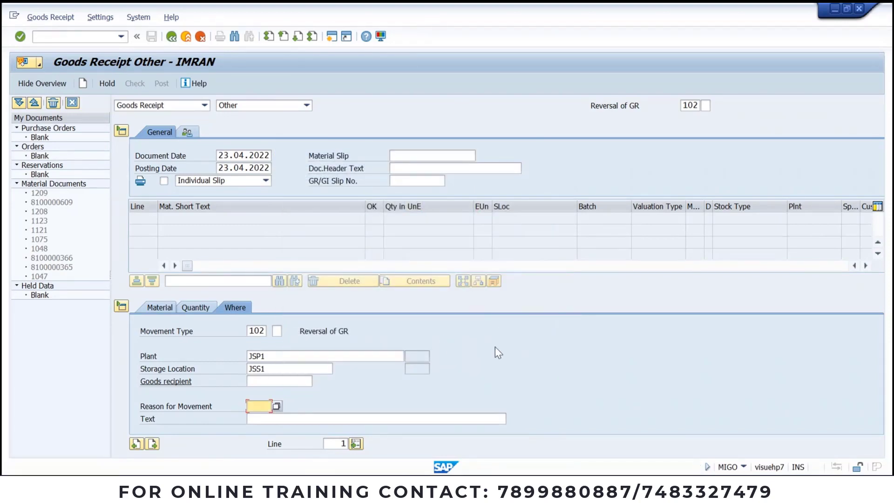
pyautogui.click(277, 407)
pyautogui.press('Return')
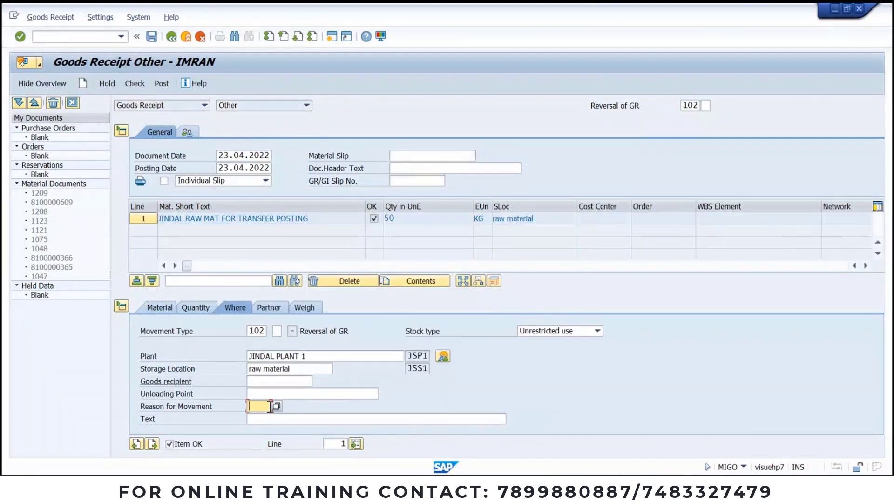
pyautogui.click(277, 405)
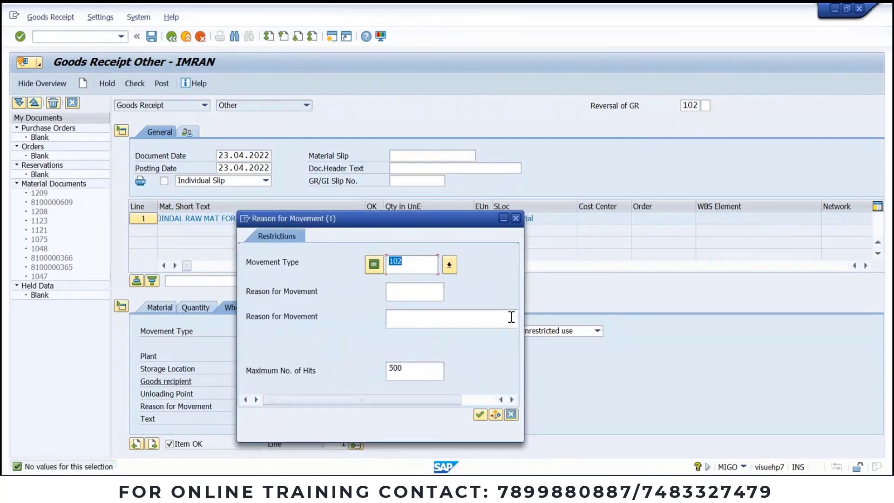
# Step: Search reasons for movement without the 500-hit limit, then check the entry for errors
pyautogui.click(415, 297)
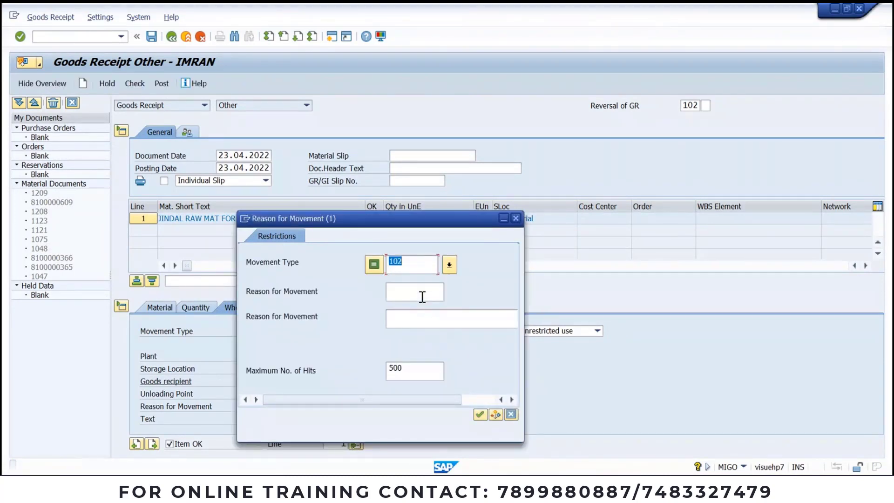
pyautogui.moveTo(418, 367); pyautogui.dragTo(252, 386)
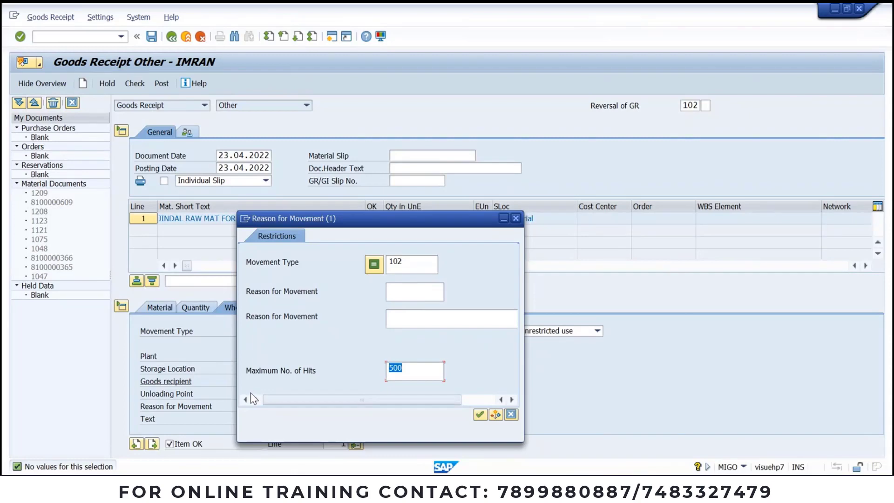
pyautogui.press('BackSpace')
pyautogui.press('Return')
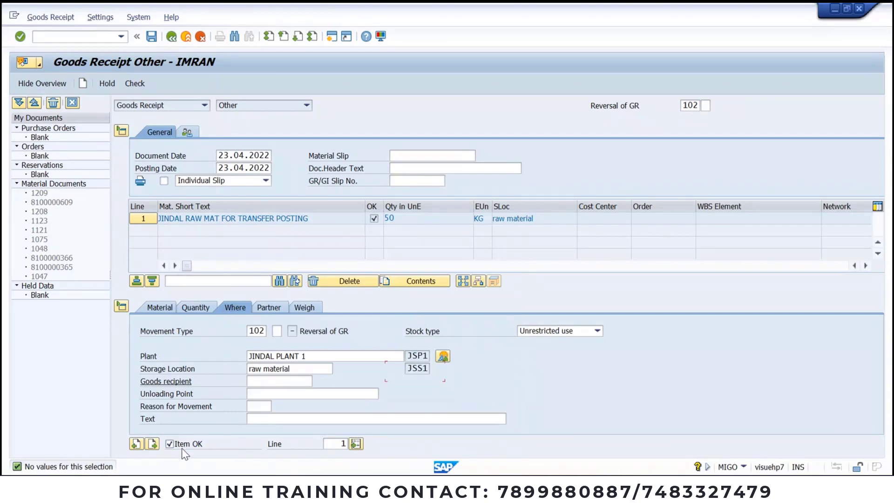
pyautogui.click(135, 83)
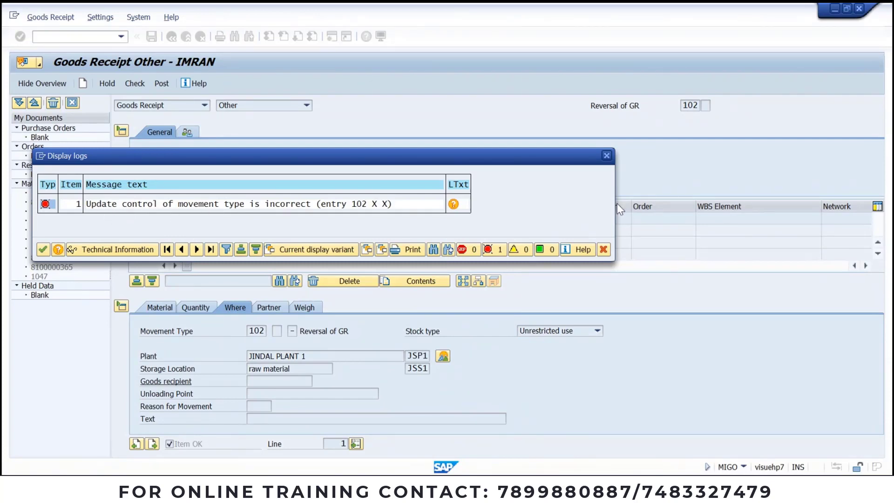
# Step: Close the error log and review the item's material, quantity, plant and partner details
pyautogui.click(605, 156)
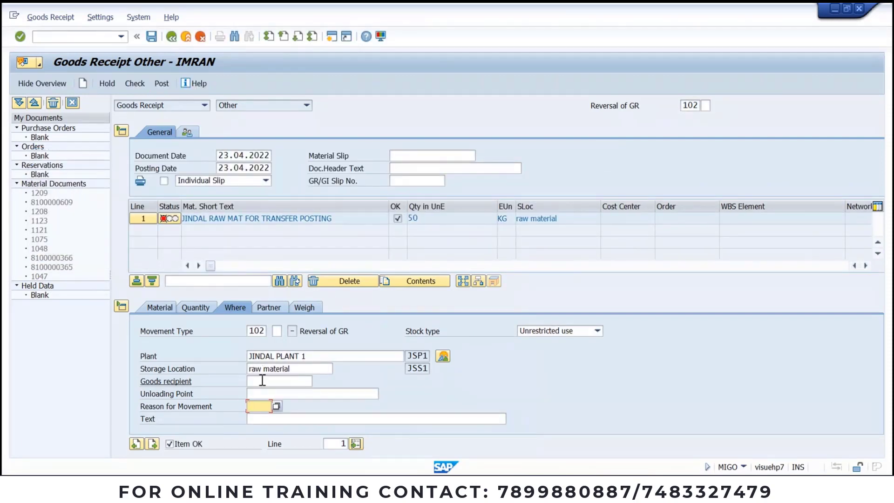
pyautogui.click(197, 307)
pyautogui.click(163, 308)
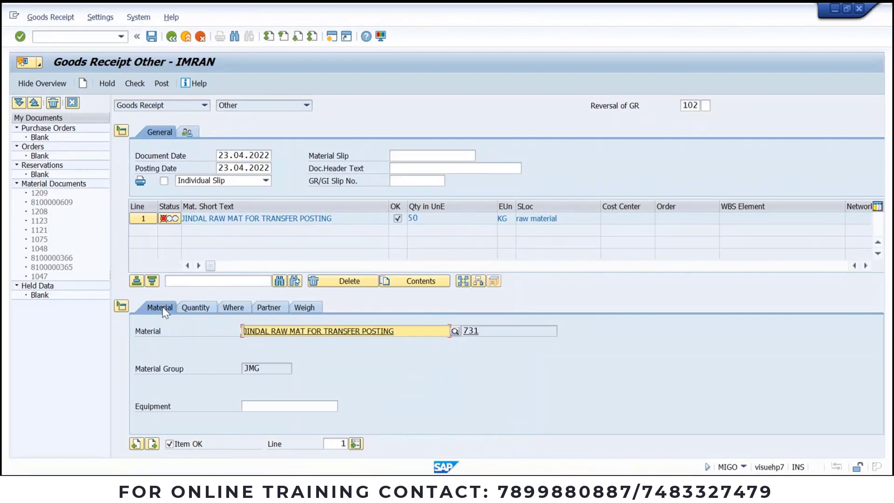
pyautogui.click(520, 329)
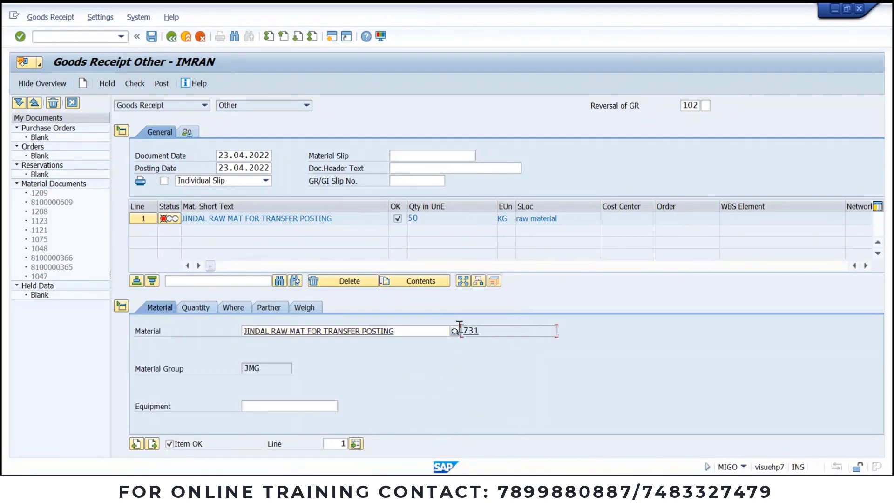
pyautogui.click(198, 308)
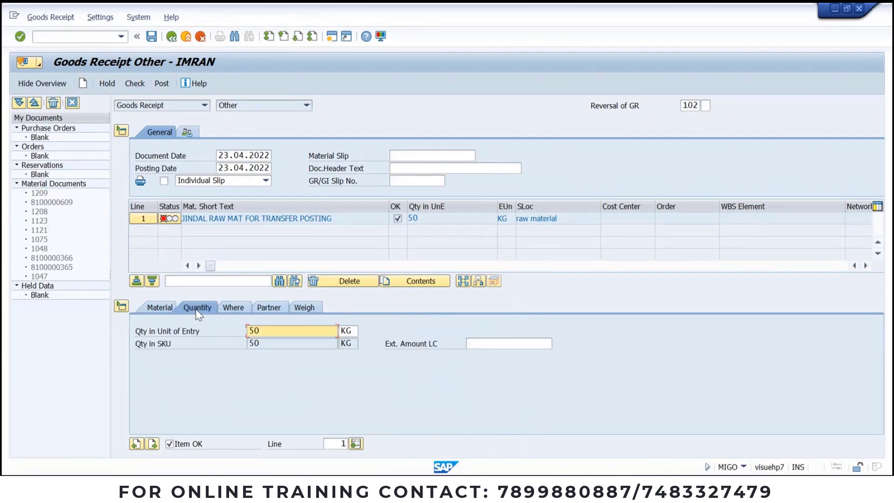
pyautogui.click(243, 307)
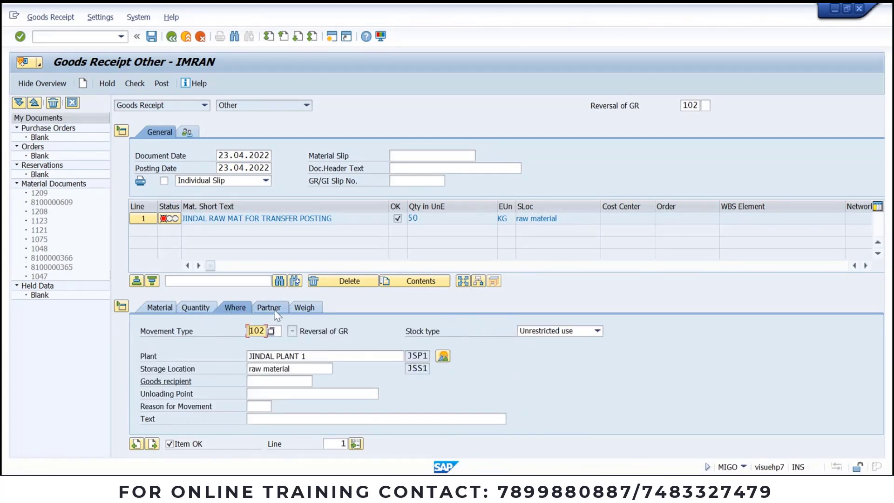
pyautogui.click(275, 311)
pyautogui.click(232, 309)
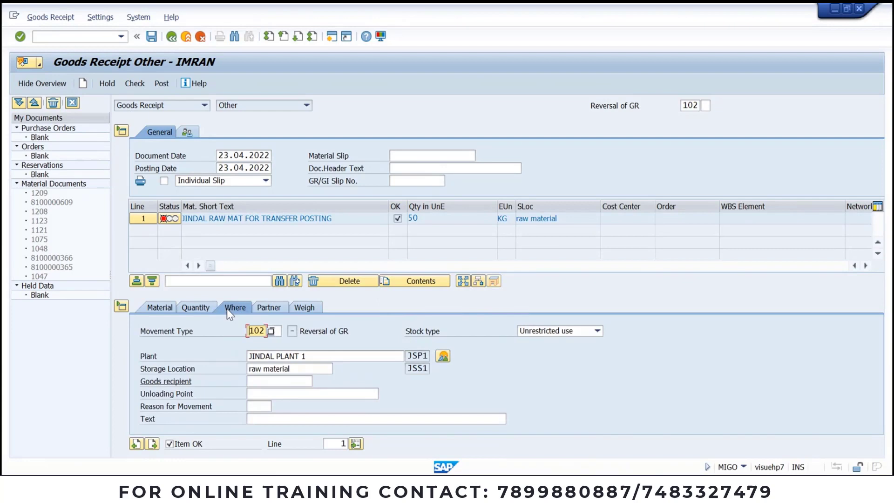
# Step: Enter reason for movement 0001, then clear it after the T157D rejection
pyautogui.click(261, 406)
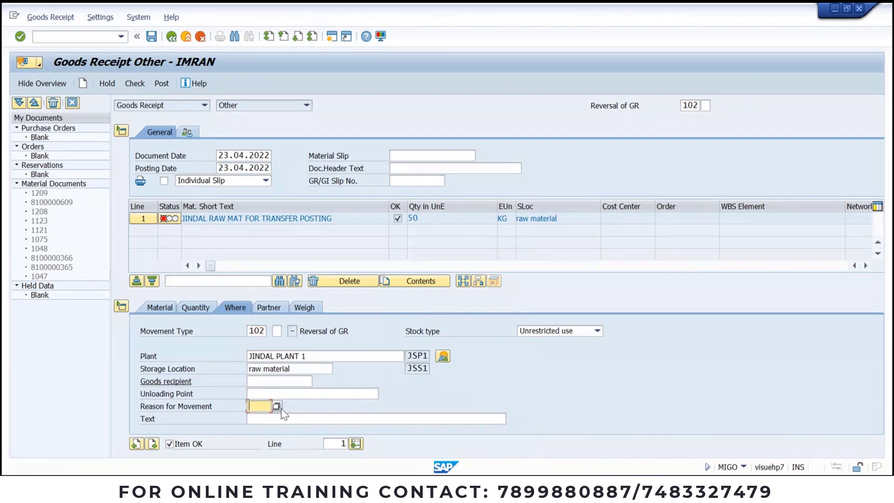
pyautogui.write('0001')
pyautogui.press('Return')
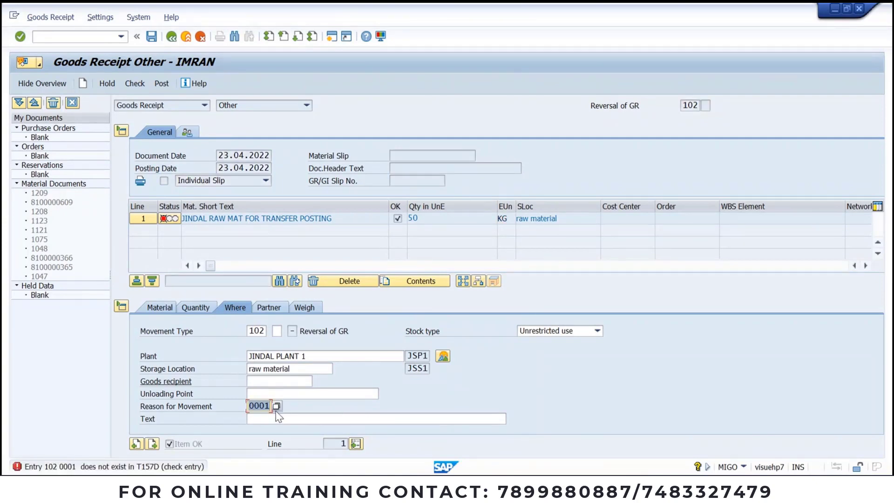
pyautogui.press('BackSpace')
pyautogui.press('Return')
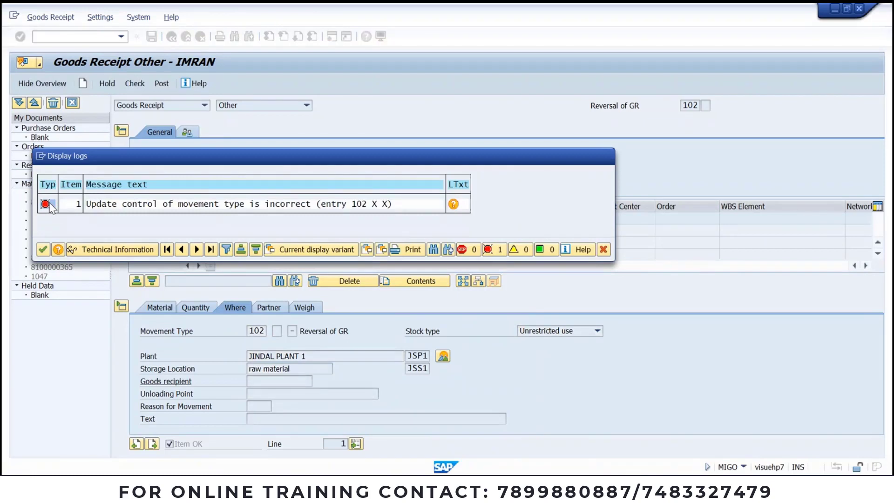
pyautogui.doubleClick(49, 203)
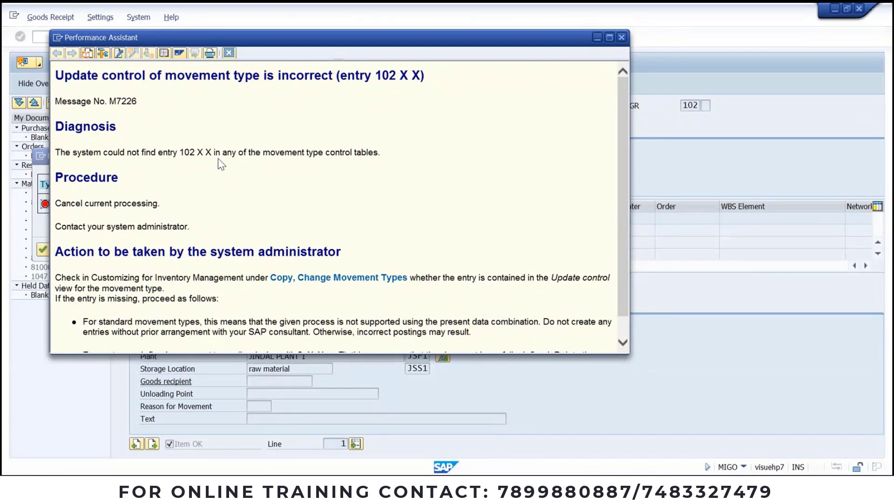
pyautogui.click(621, 37)
pyautogui.click(608, 157)
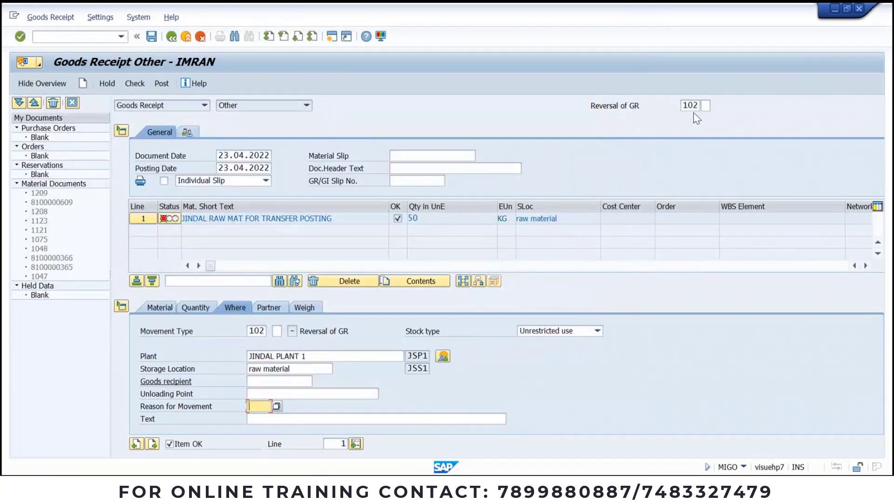
# Step: Leave stock type as Unrestricted use, then restart the transaction with /NMIGO
pyautogui.click(694, 105)
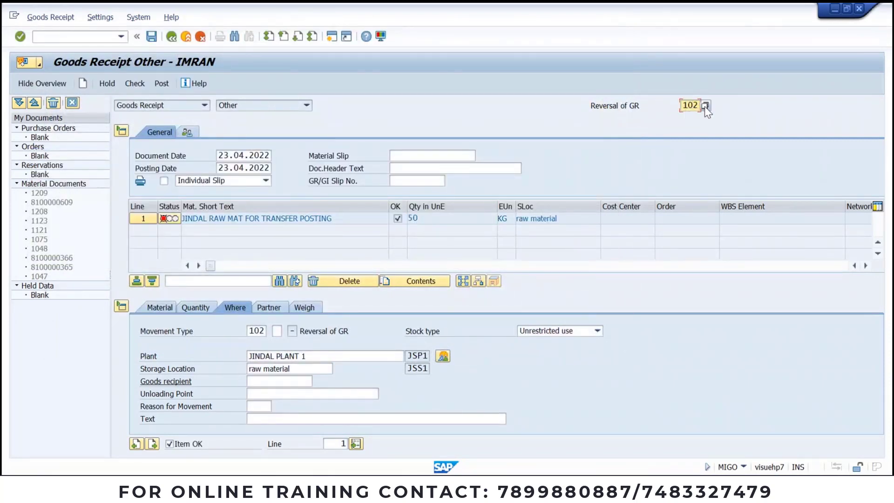
pyautogui.click(598, 333)
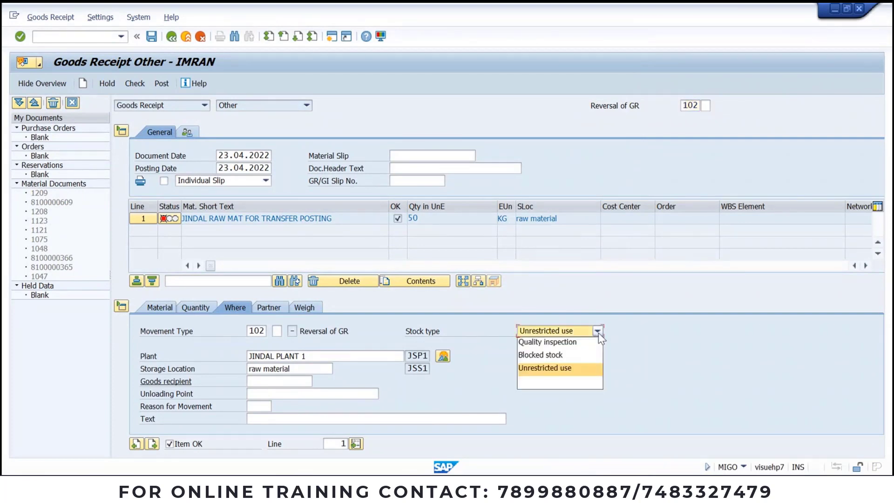
pyautogui.click(598, 334)
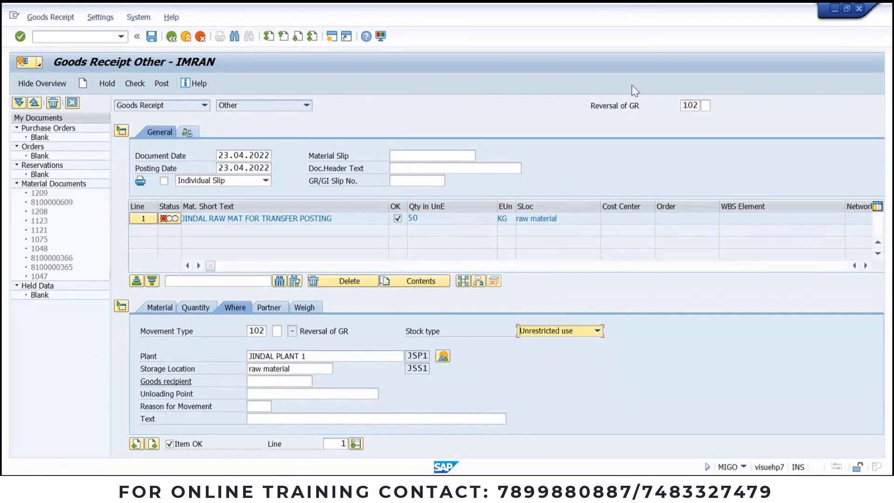
pyautogui.click(698, 107)
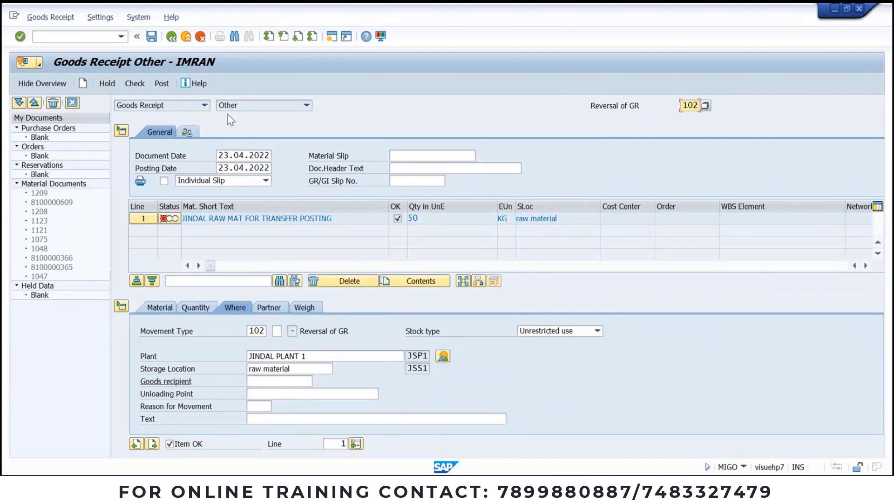
pyautogui.click(120, 37)
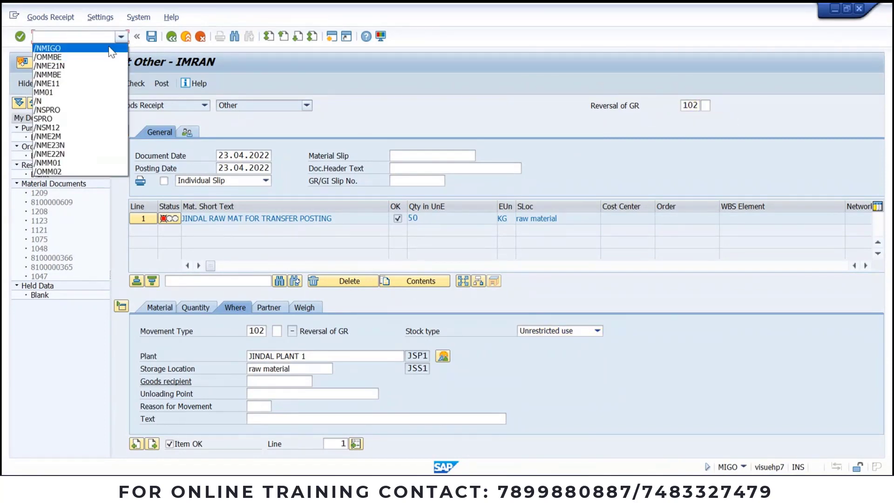
pyautogui.click(108, 46)
pyautogui.press('Return')
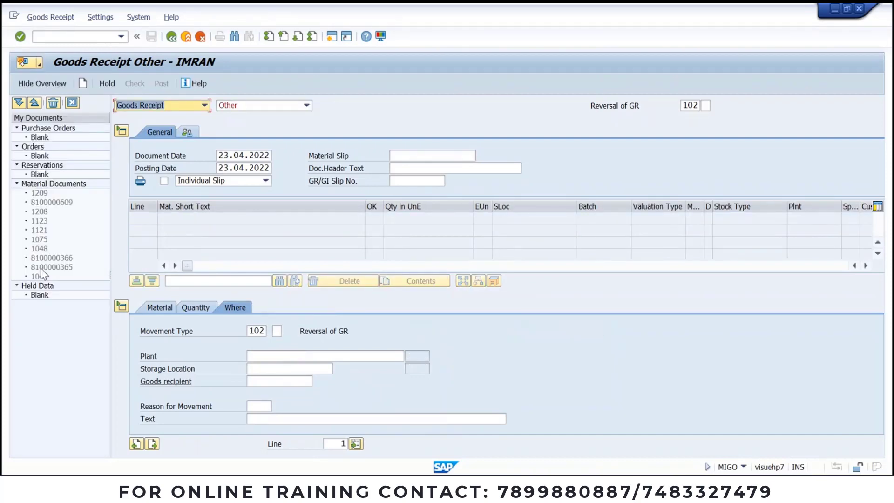
# Step: Try referencing material document 1209, then switch the reference type to Purchase Order
pyautogui.click(242, 107)
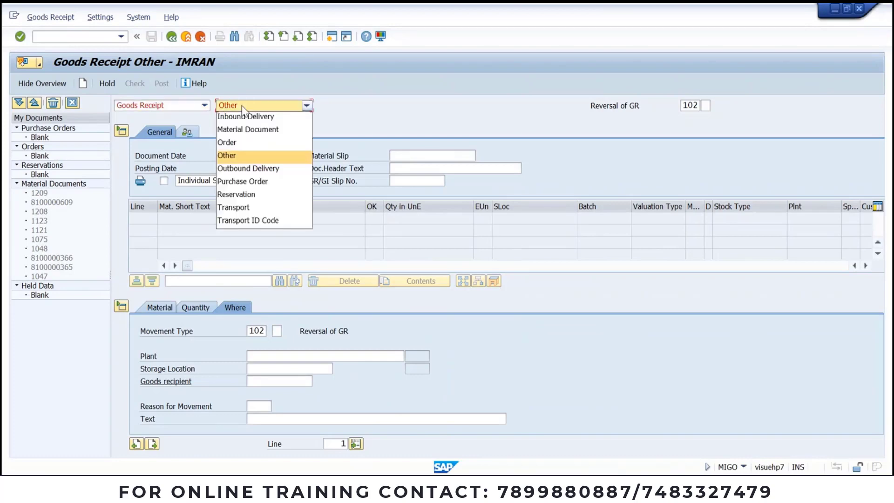
pyautogui.click(247, 129)
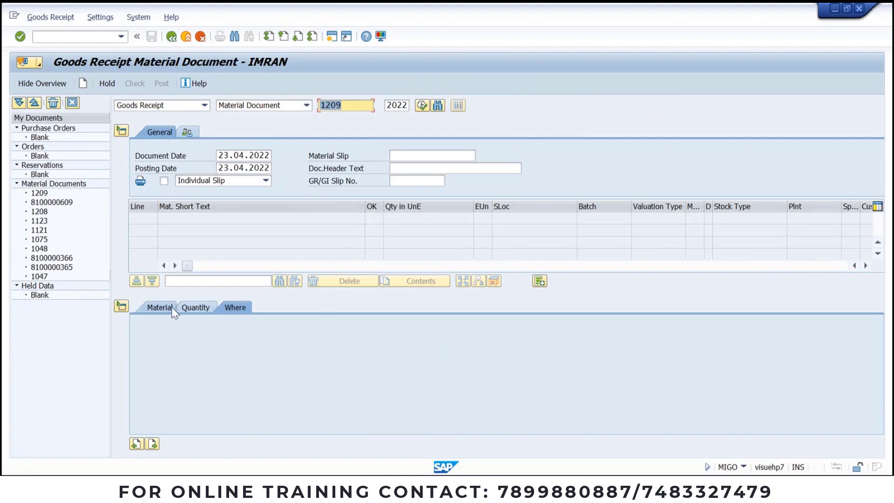
pyautogui.click(47, 193)
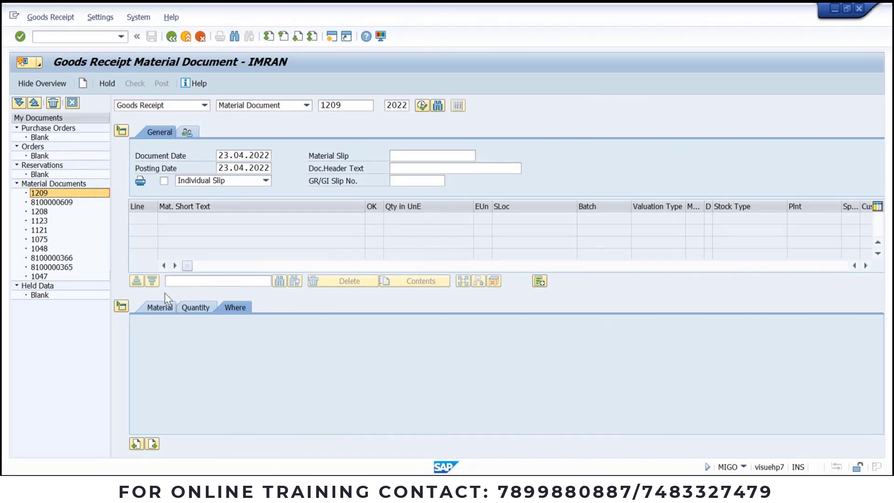
pyautogui.click(157, 309)
pyautogui.click(198, 308)
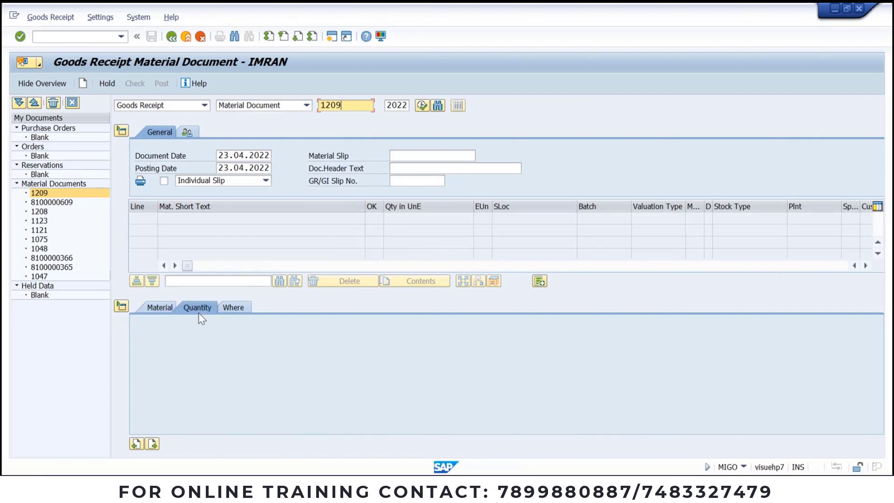
pyautogui.click(288, 105)
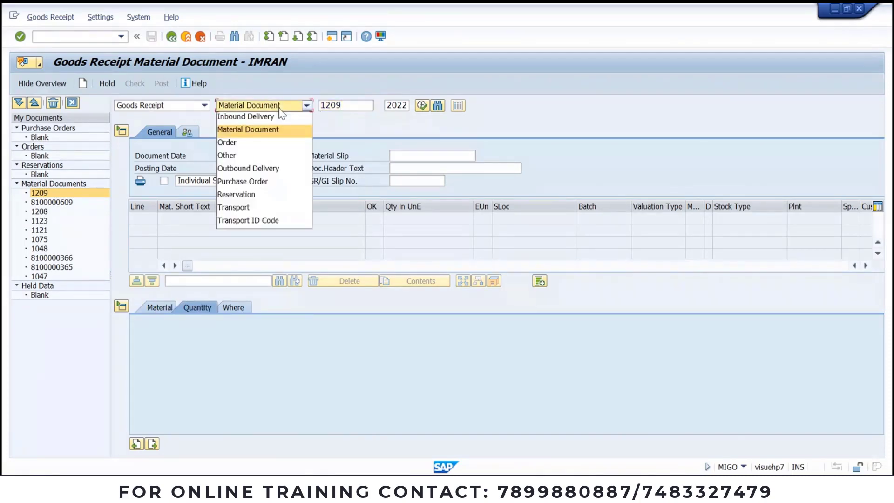
pyautogui.click(255, 182)
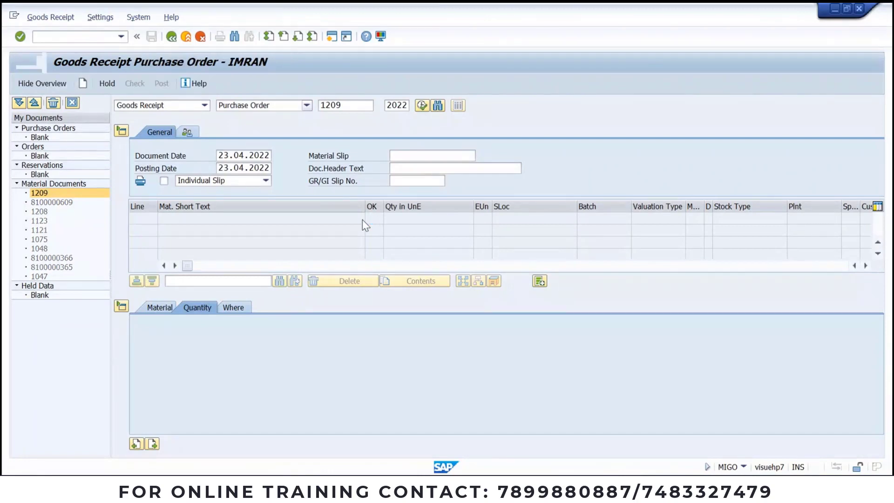
pyautogui.click(698, 105)
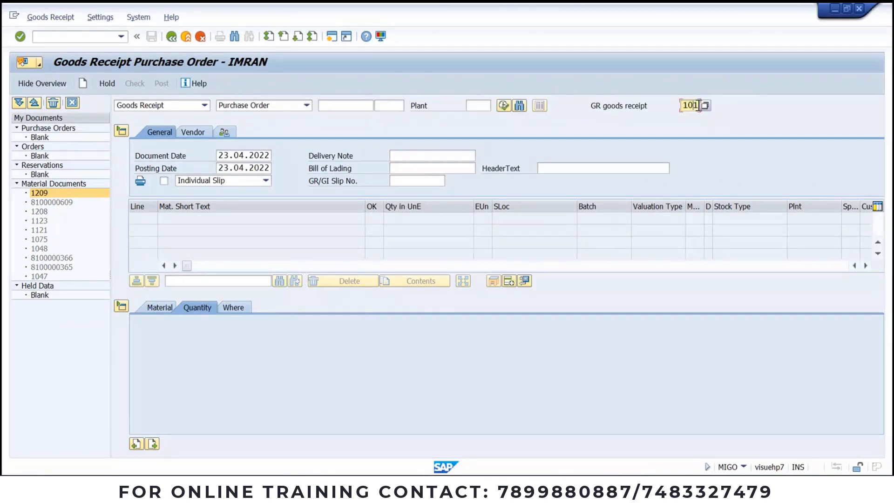
pyautogui.click(706, 108)
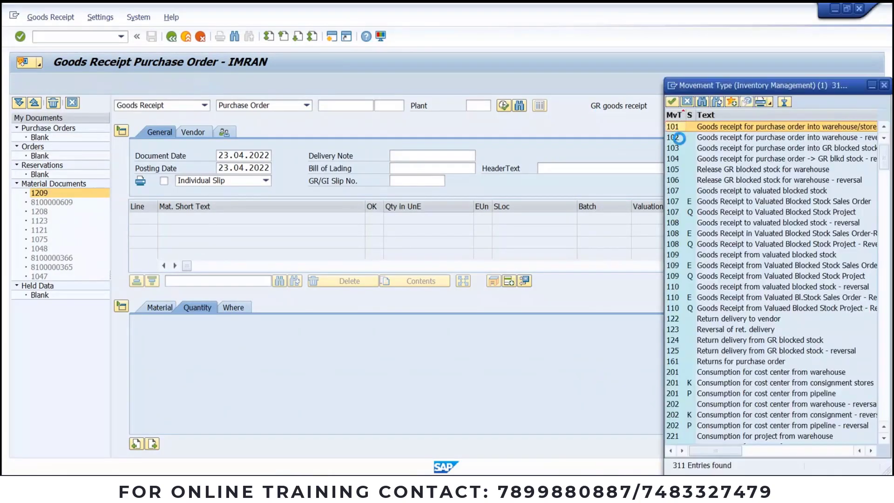
pyautogui.doubleClick(679, 137)
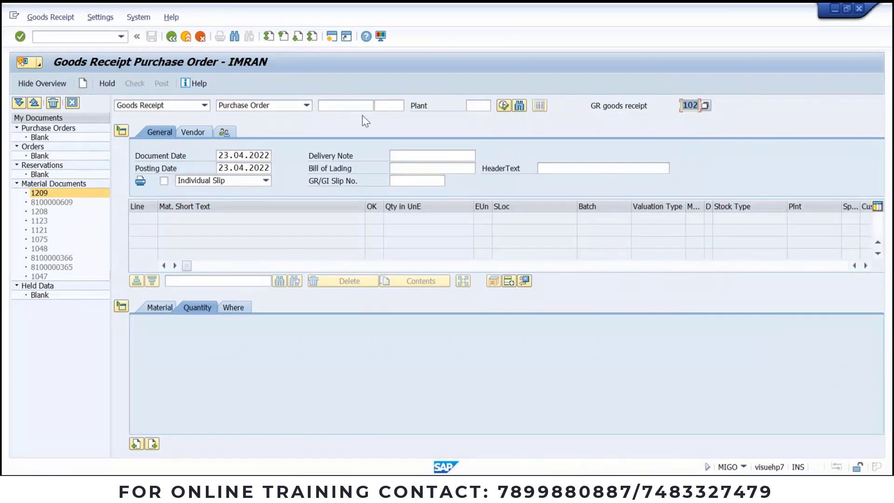
pyautogui.click(353, 106)
pyautogui.hotkey('ctrl', 'v')
pyautogui.press('Return')
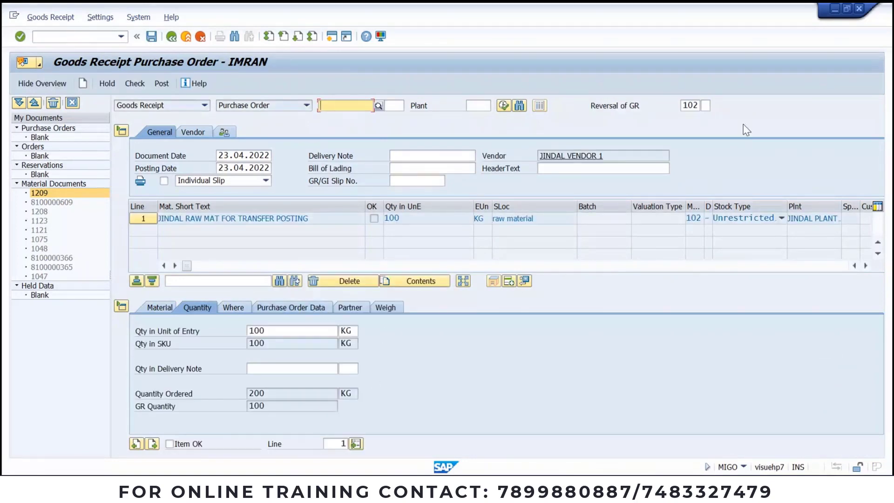
# Step: Change the reversal quantity from 100 to 50 KG
pyautogui.click(264, 107)
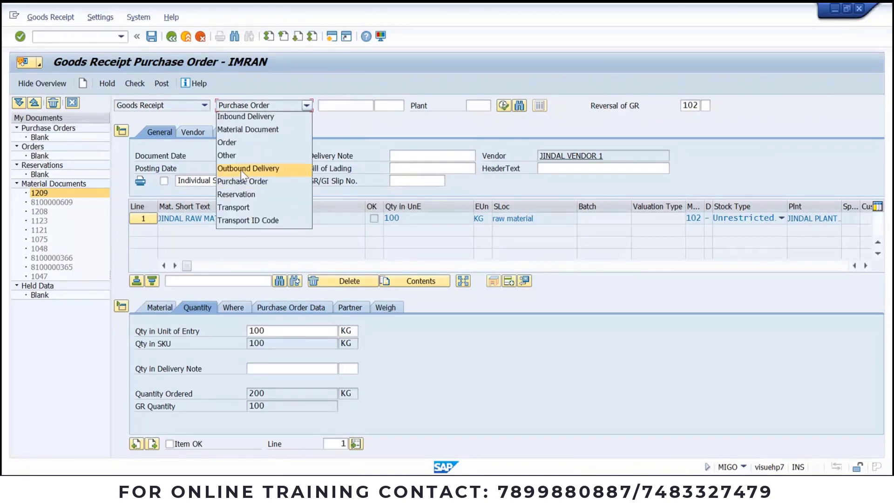
pyautogui.click(389, 131)
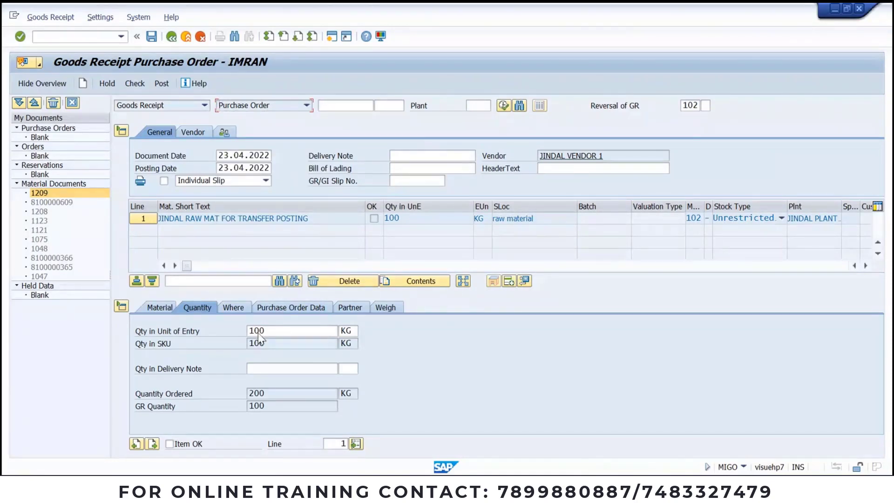
pyautogui.doubleClick(285, 330)
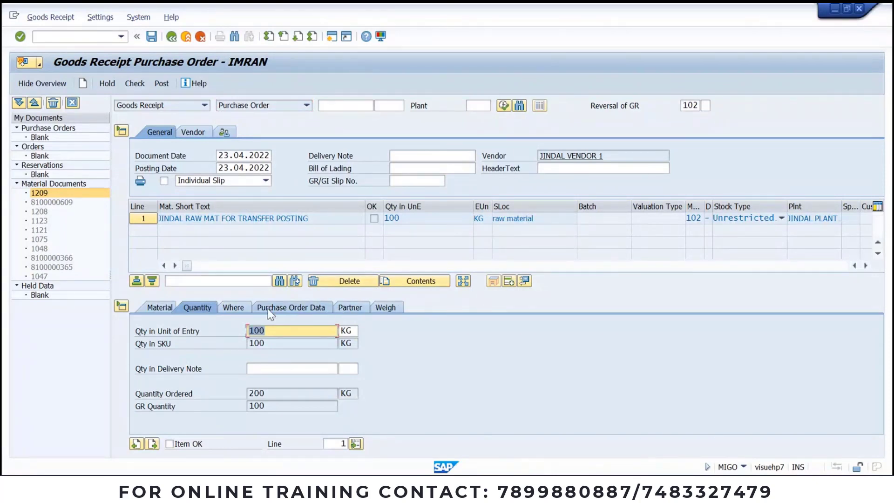
pyautogui.click(236, 310)
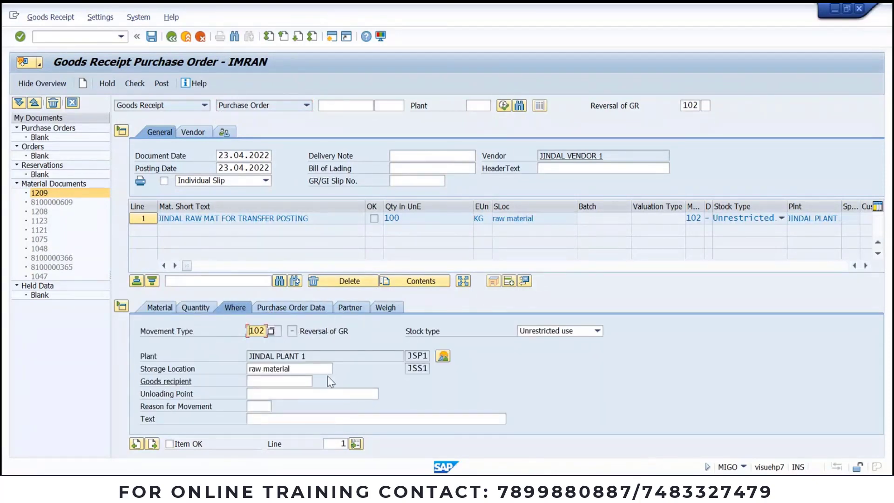
pyautogui.click(197, 307)
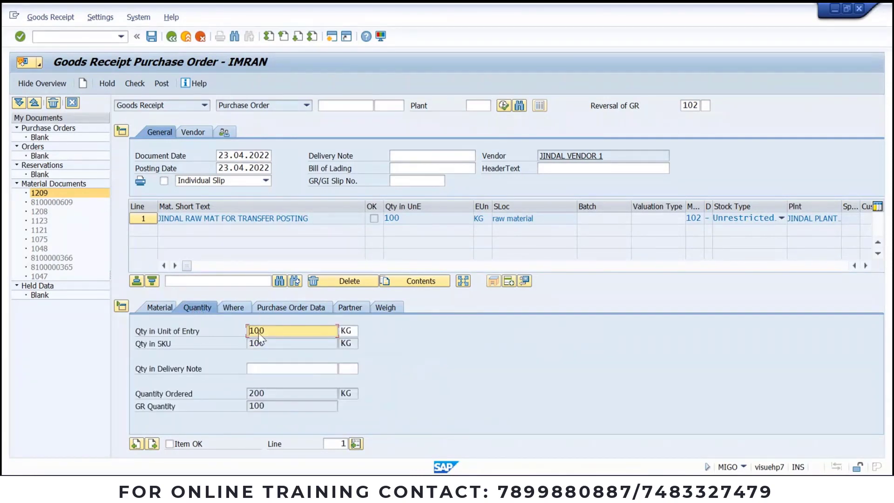
pyautogui.moveTo(289, 327); pyautogui.dragTo(124, 331)
pyautogui.write('50')
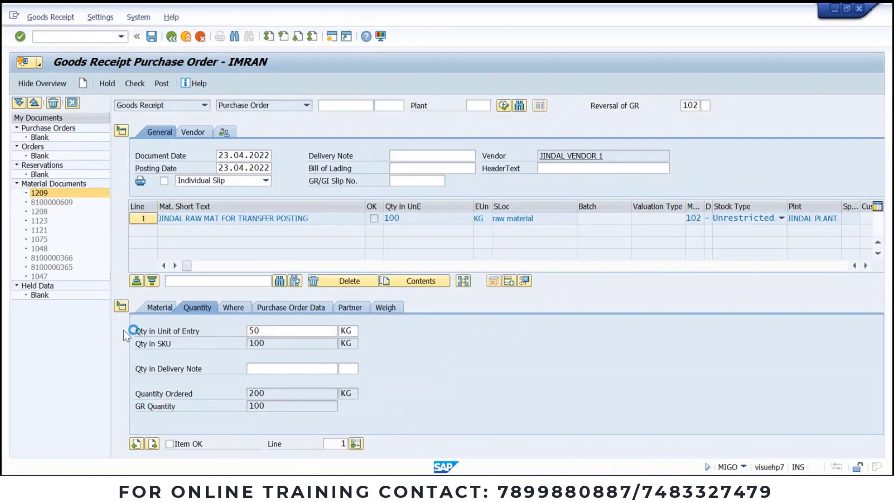
pyautogui.click(170, 444)
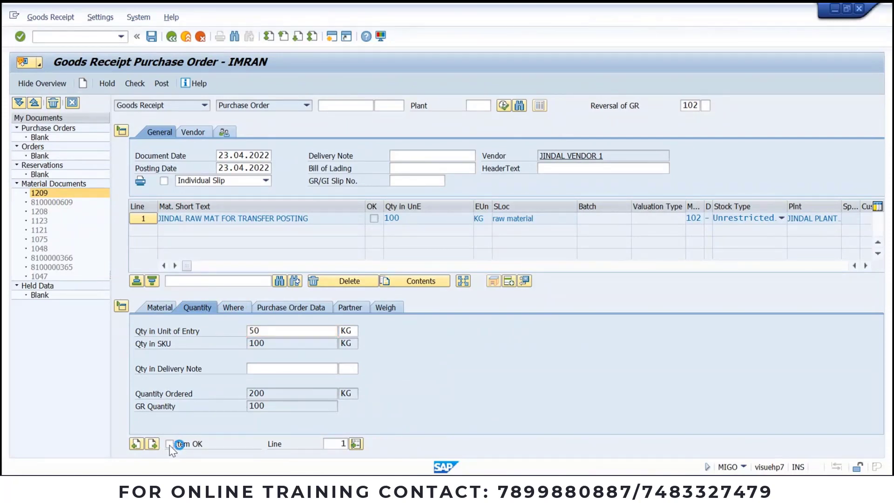
# Step: Mark the line OK, check it, and post the reversal as document 1210
pyautogui.click(169, 444)
pyautogui.click(136, 85)
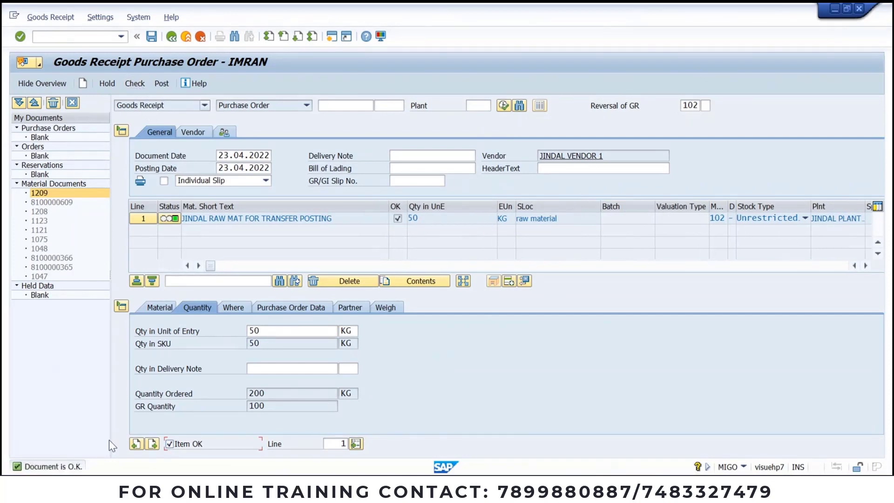
pyautogui.click(158, 86)
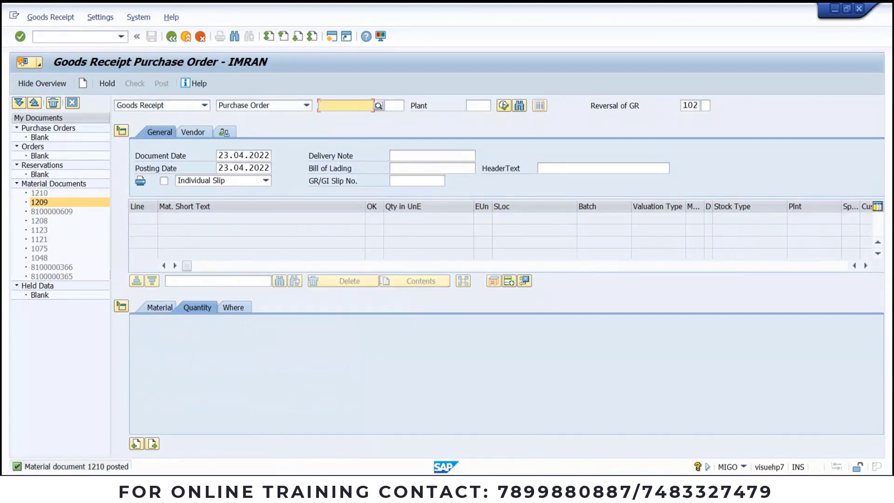
# Step: Refresh material 731's stock overview to confirm 50,000 unrestricted and 150,000 on order
pyautogui.click(544, 429)
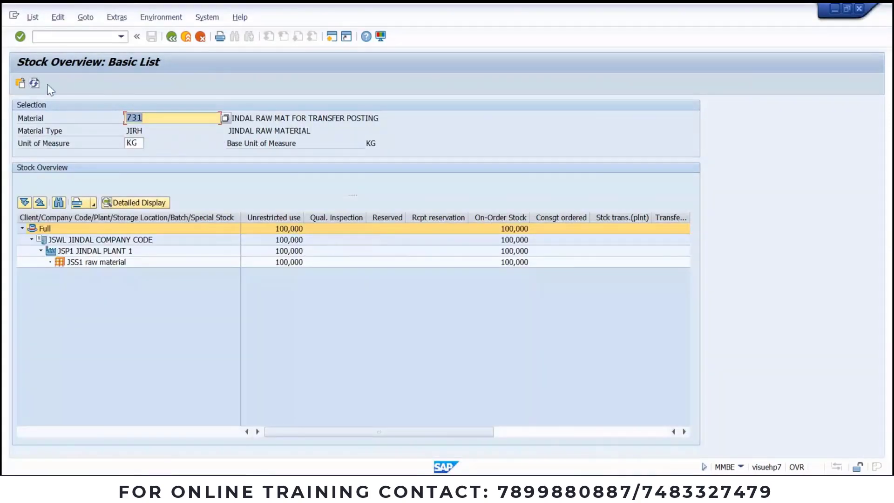
pyautogui.click(34, 83)
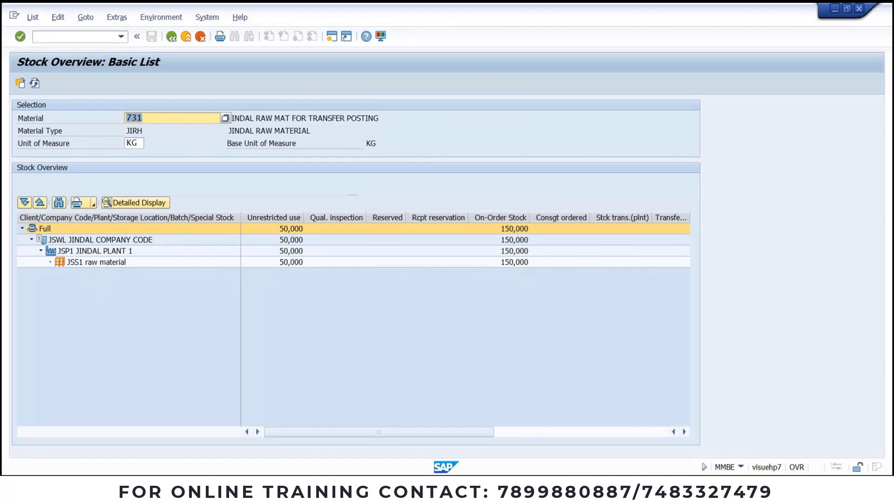
pyautogui.hotkey('alt', 'Tab')
pyautogui.click(30, 323)
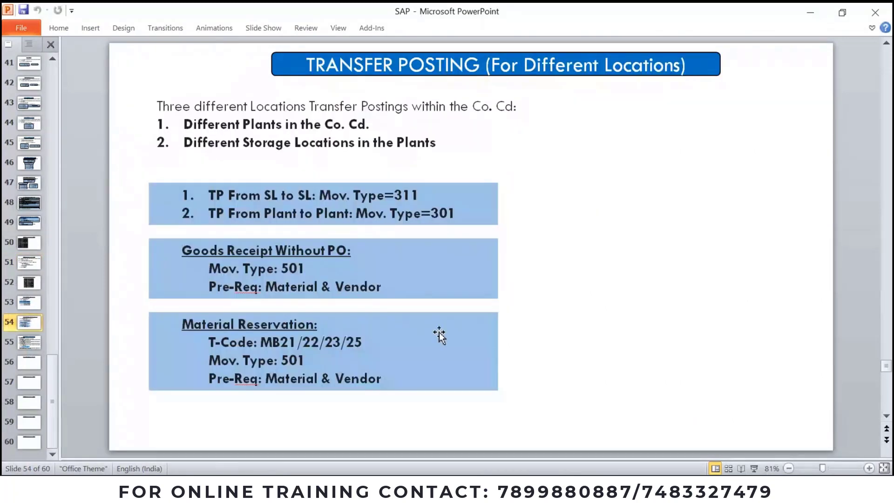
pyautogui.click(29, 302)
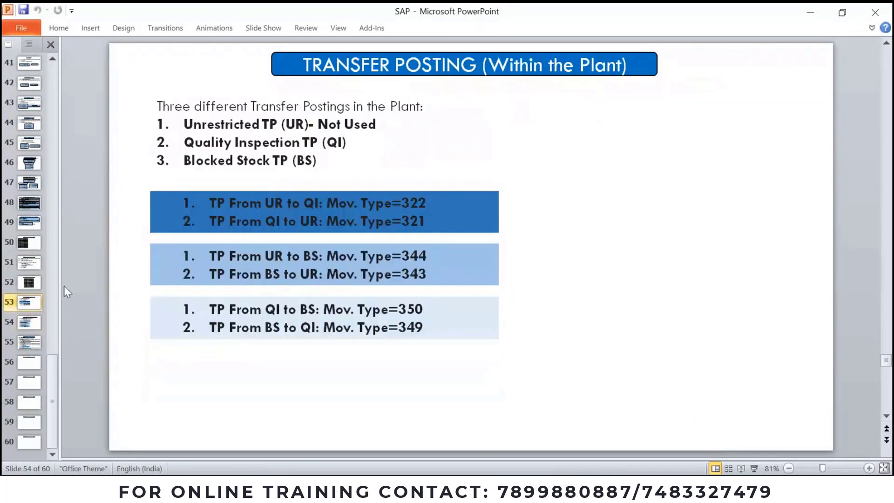
pyautogui.click(405, 203)
pyautogui.moveTo(405, 203); pyautogui.dragTo(419, 222)
pyautogui.click(263, 204)
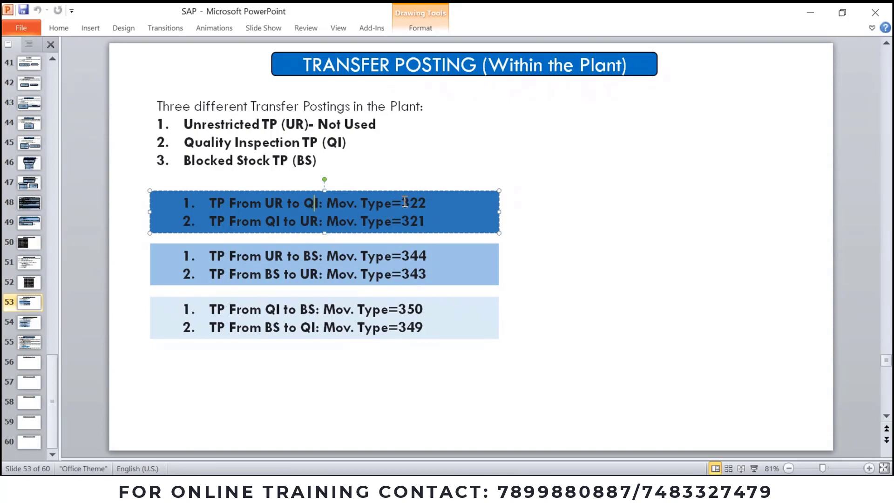
pyautogui.moveTo(401, 204); pyautogui.dragTo(420, 202)
pyautogui.hotkey('alt', 'Tab')
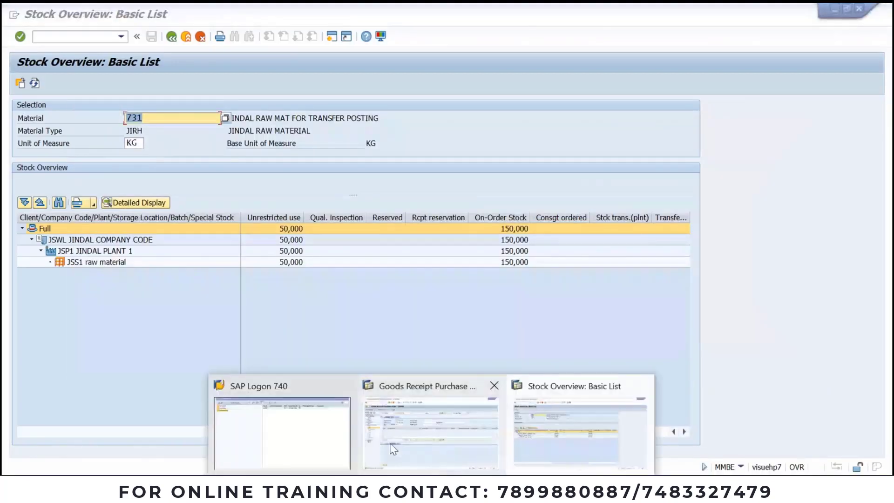
pyautogui.click(392, 447)
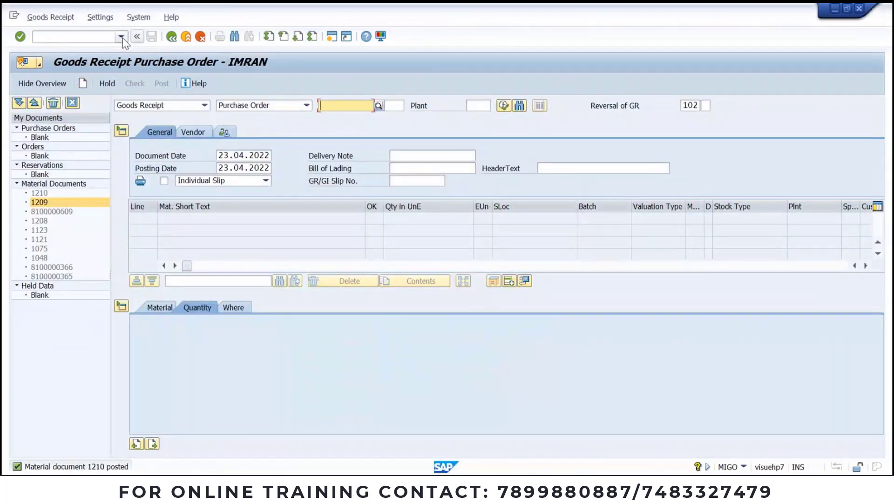
pyautogui.click(350, 106)
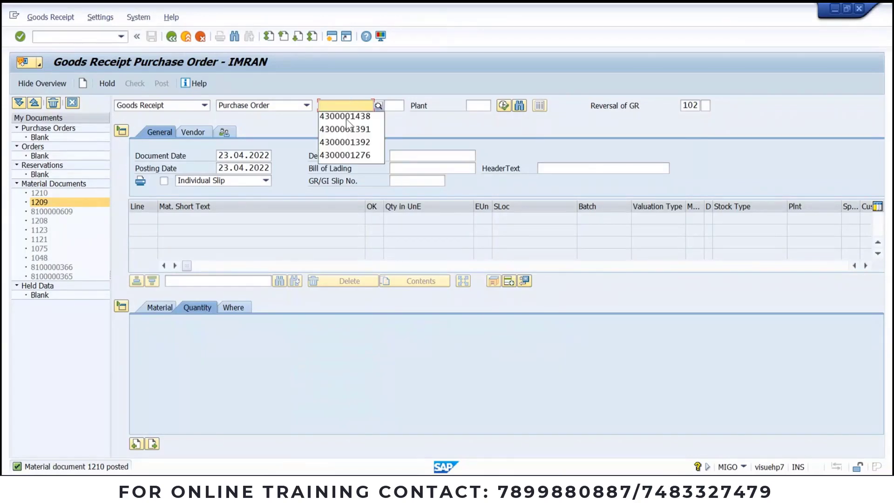
pyautogui.click(345, 117)
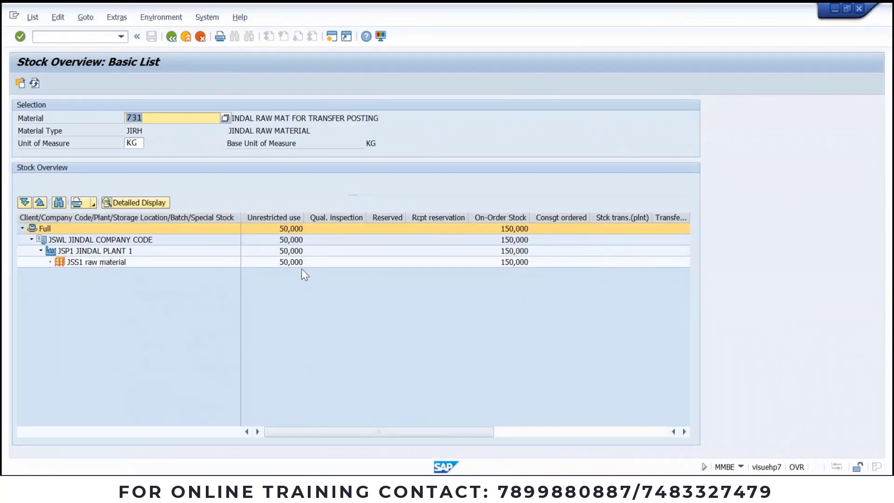
pyautogui.hotkey('alt', 'Tab')
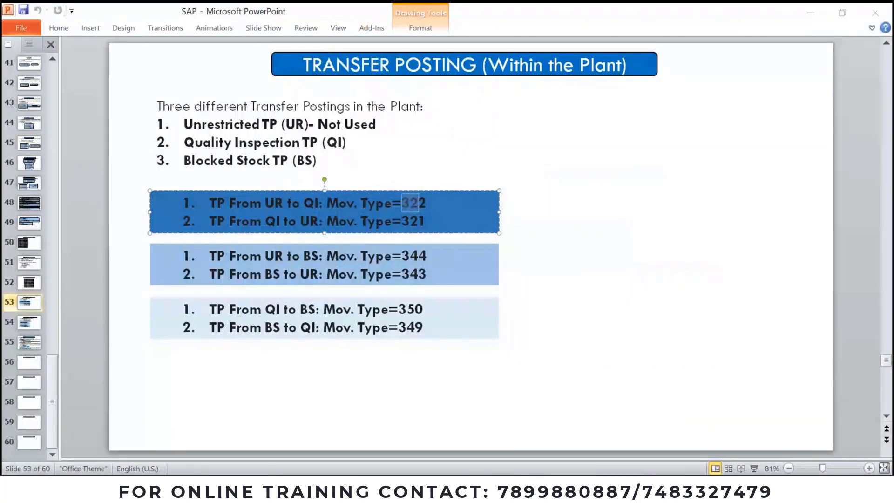
pyautogui.hotkey('alt', 'Tab')
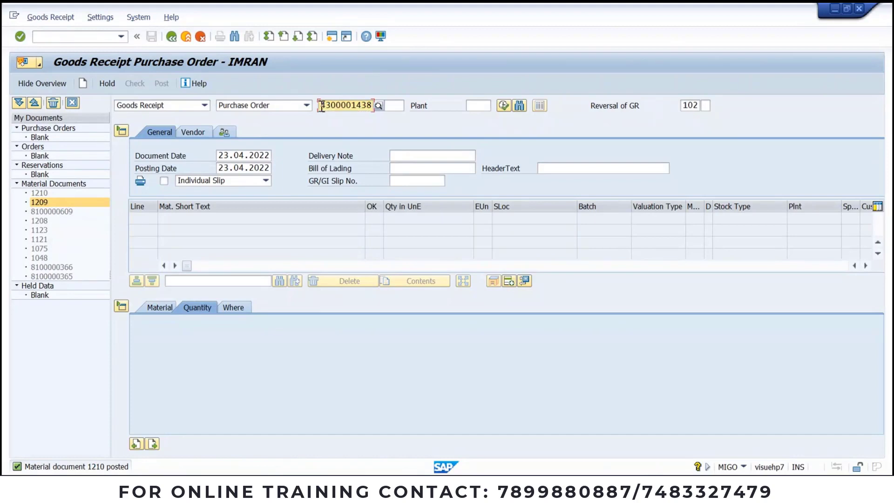
# Step: Delete the purchase order number and bring up the reference document type list
pyautogui.moveTo(320, 105); pyautogui.dragTo(415, 107)
pyautogui.press('Delete')
pyautogui.click(306, 105)
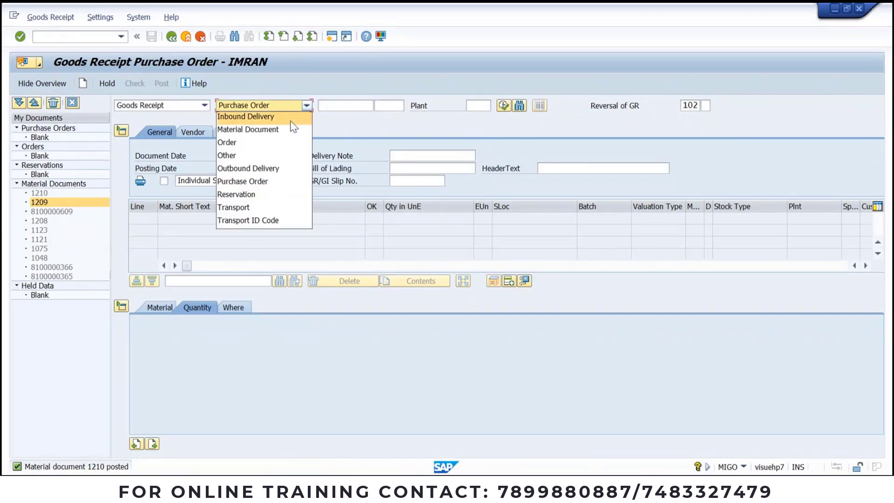
# Step: Set the reference to Other, then browse the widened movement type list and close it
pyautogui.click(275, 155)
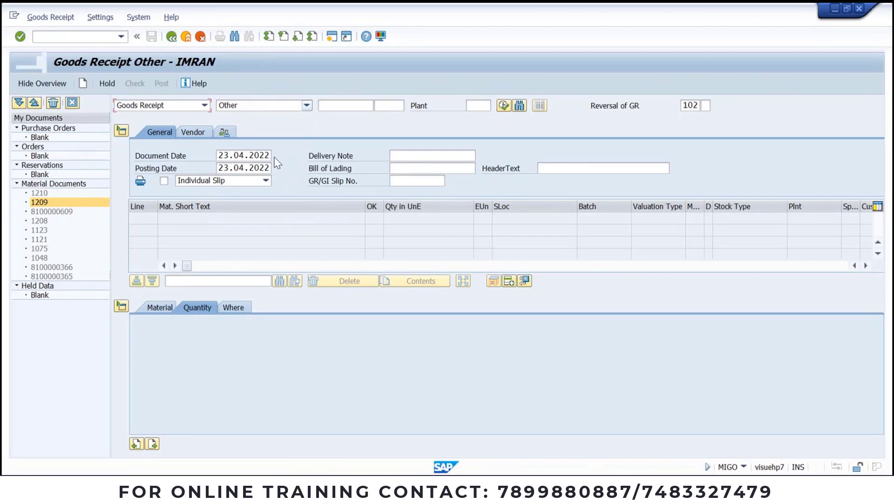
pyautogui.click(695, 105)
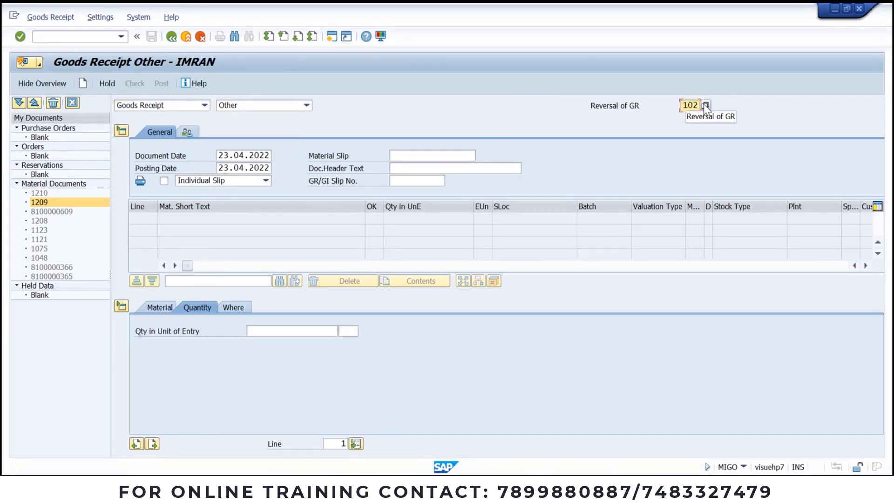
pyautogui.click(705, 105)
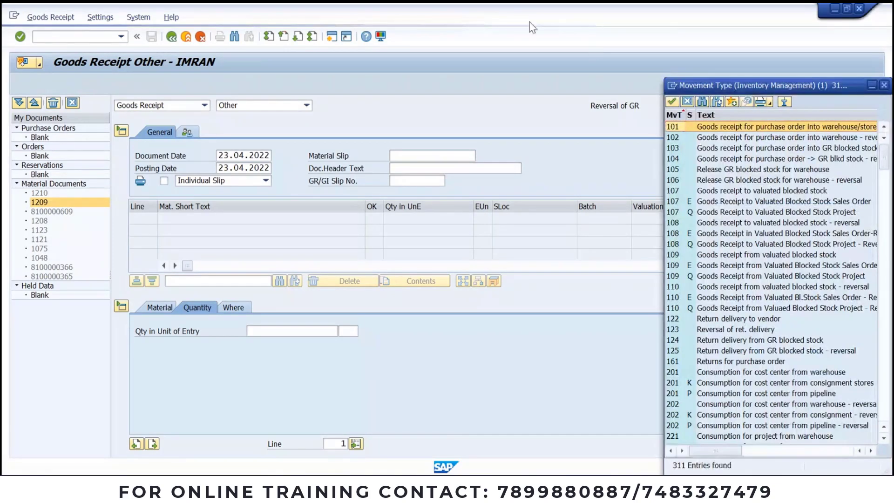
pyautogui.moveTo(692, 173); pyautogui.dragTo(804, 172)
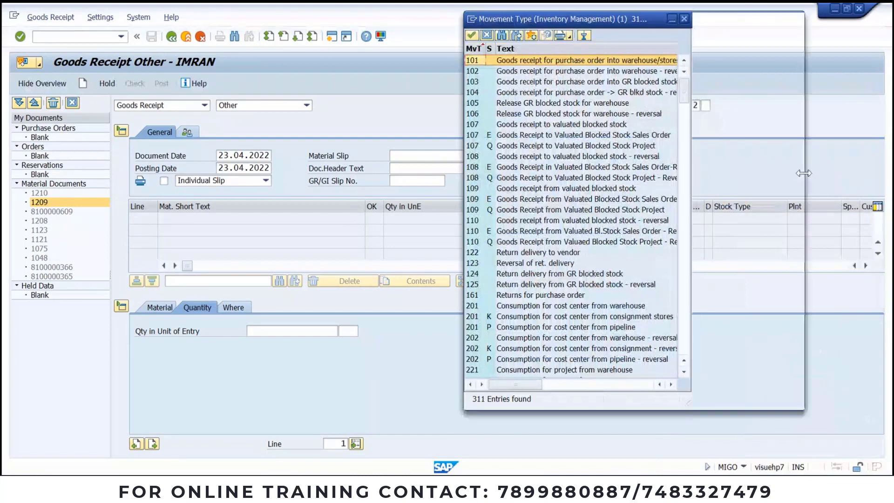
pyautogui.moveTo(796, 99); pyautogui.dragTo(805, 180)
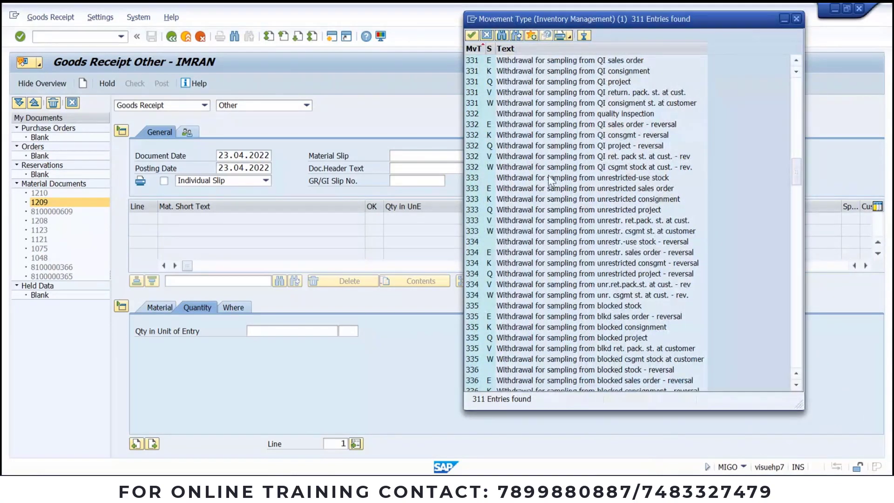
pyautogui.scroll(6, 548, 175)
pyautogui.scroll(-1, 548, 175)
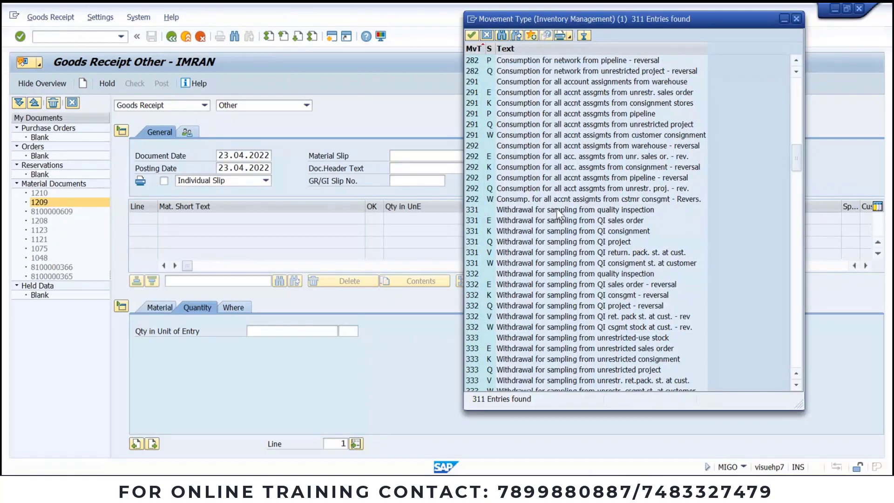
pyautogui.scroll(13, 559, 215)
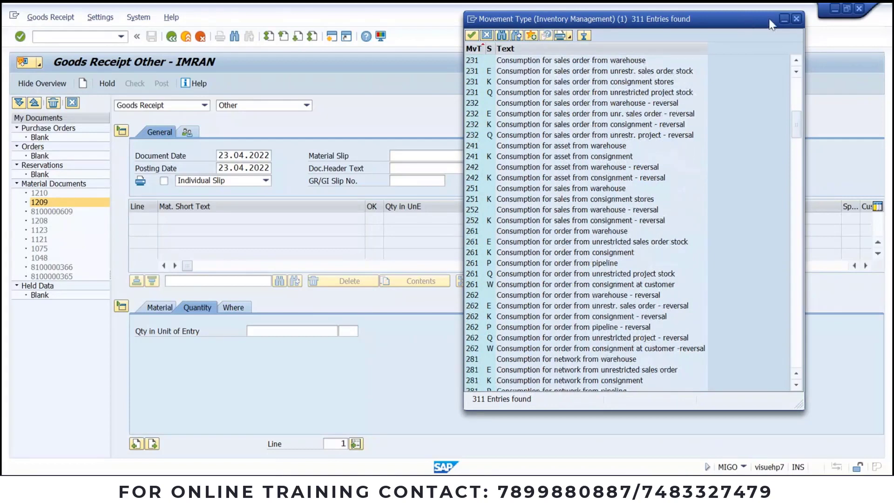
pyautogui.click(795, 19)
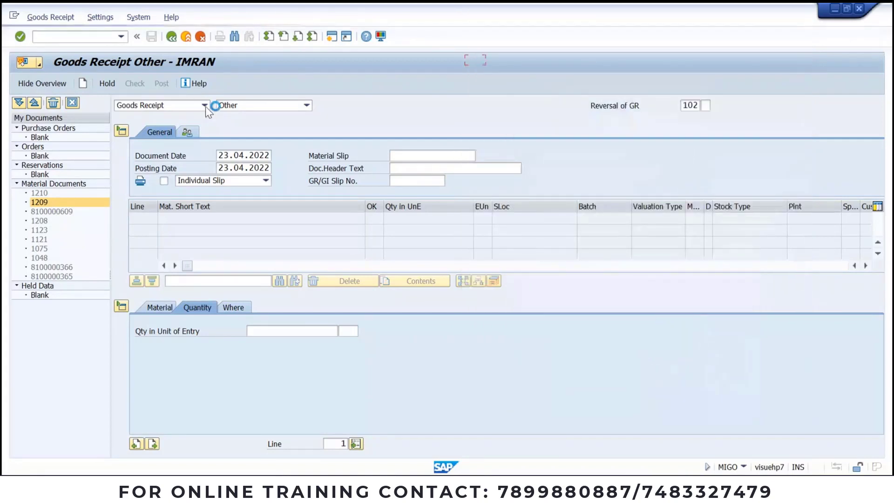
pyautogui.click(206, 106)
# Step: Set the action to Transfer Posting and pick 322 in the widened movement type list
pyautogui.click(187, 129)
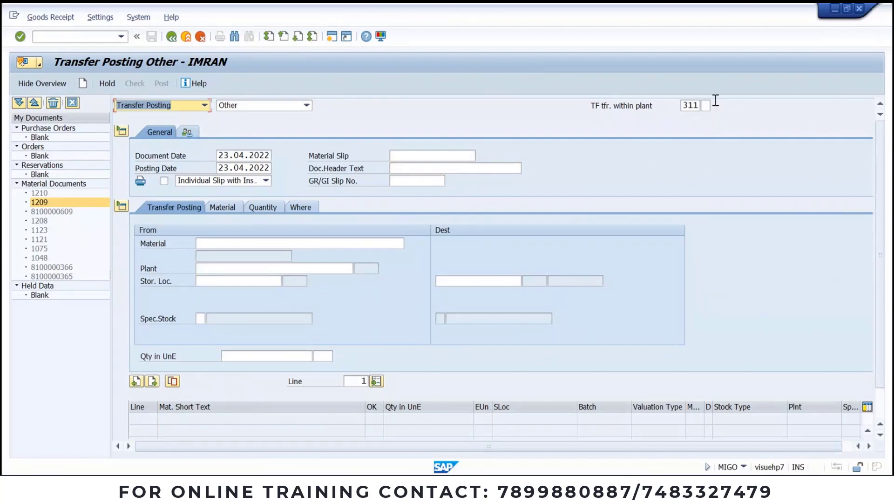
pyautogui.click(700, 104)
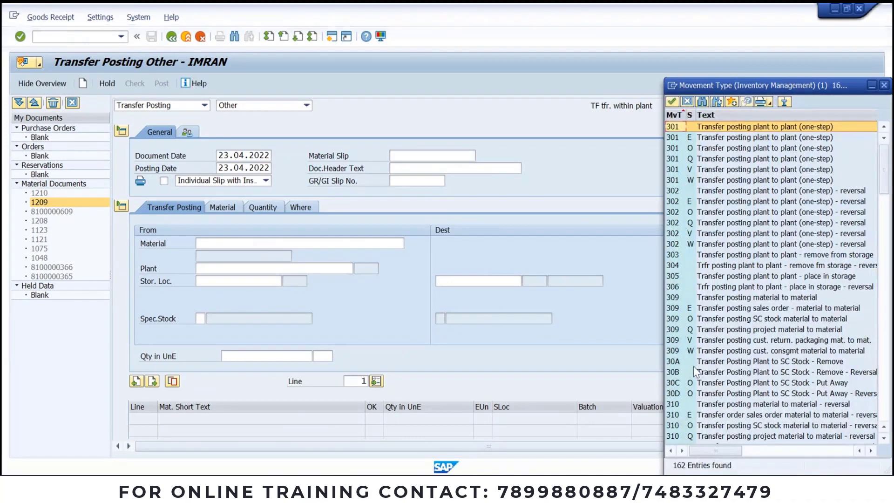
pyautogui.moveTo(681, 85); pyautogui.dragTo(356, 42)
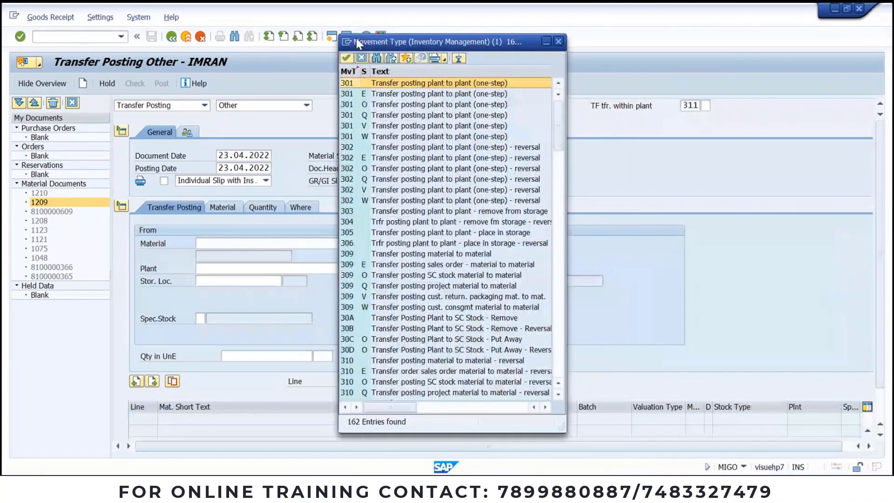
pyautogui.moveTo(570, 147); pyautogui.dragTo(709, 147)
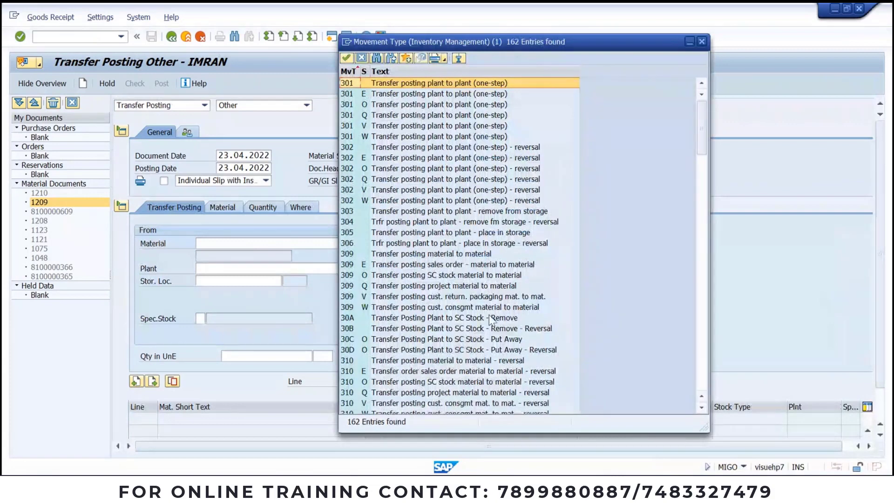
pyautogui.scroll(-15, 485, 321)
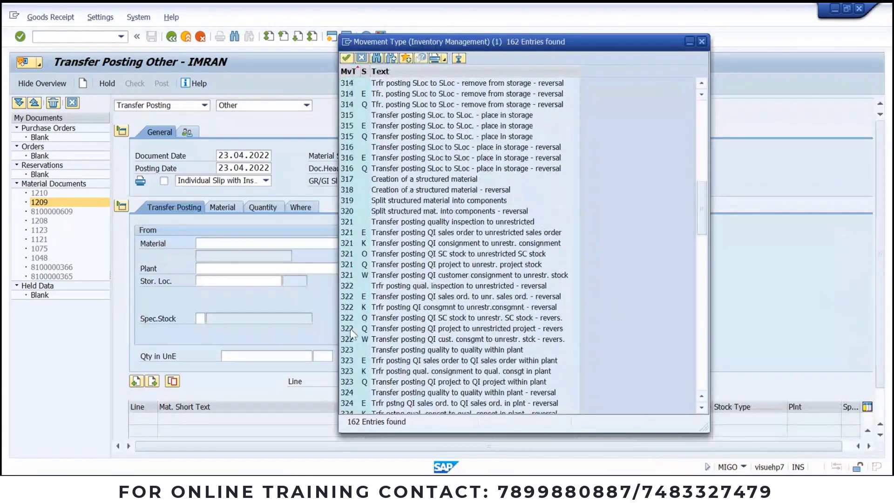
pyautogui.click(351, 286)
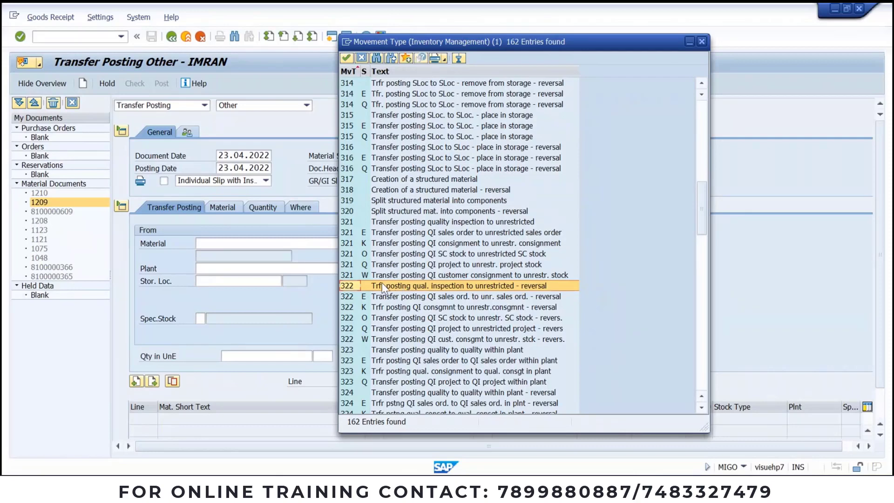
# Step: Apply movement type 322 and enter source material 731
pyautogui.doubleClick(481, 286)
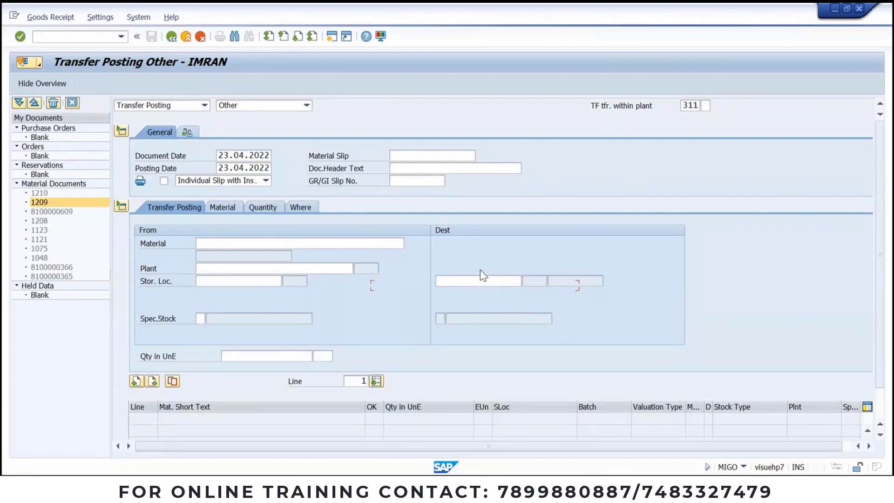
pyautogui.click(331, 248)
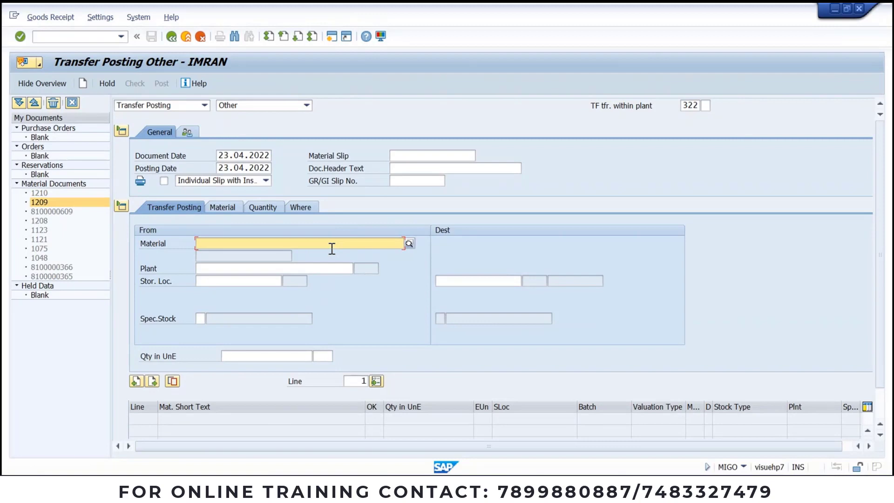
pyautogui.press('BackSpace')
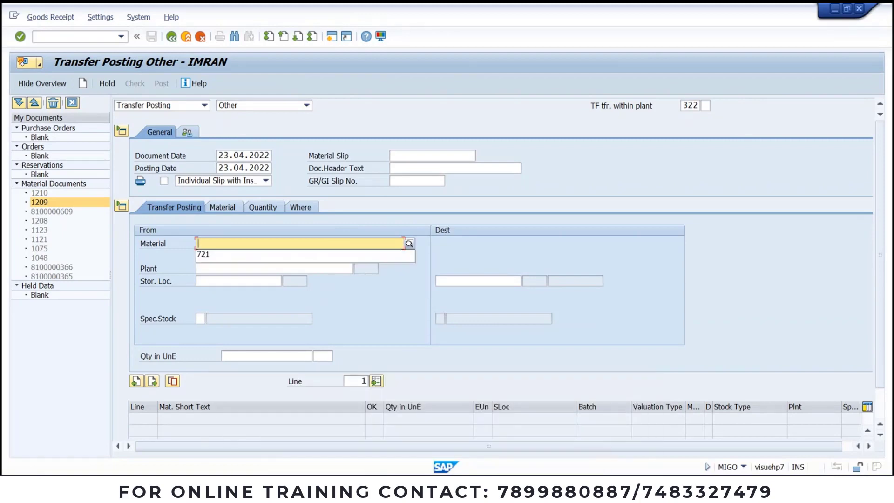
pyautogui.write('731')
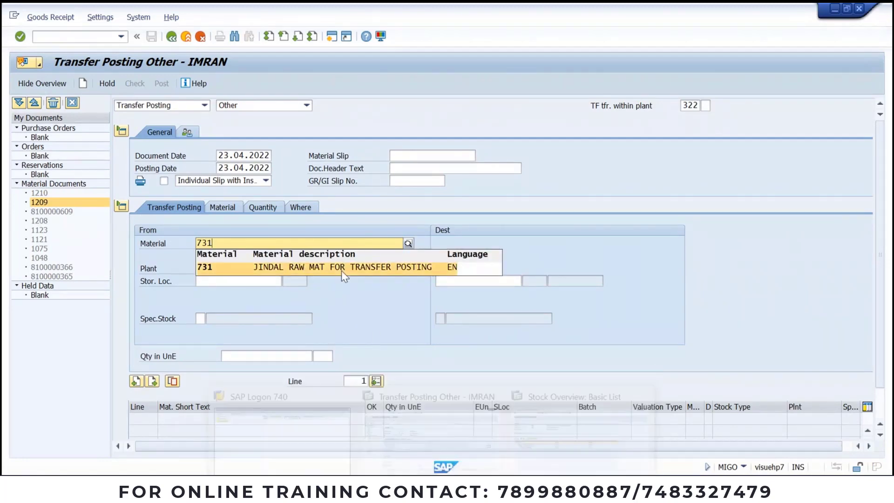
pyautogui.click(341, 268)
pyautogui.press('Return')
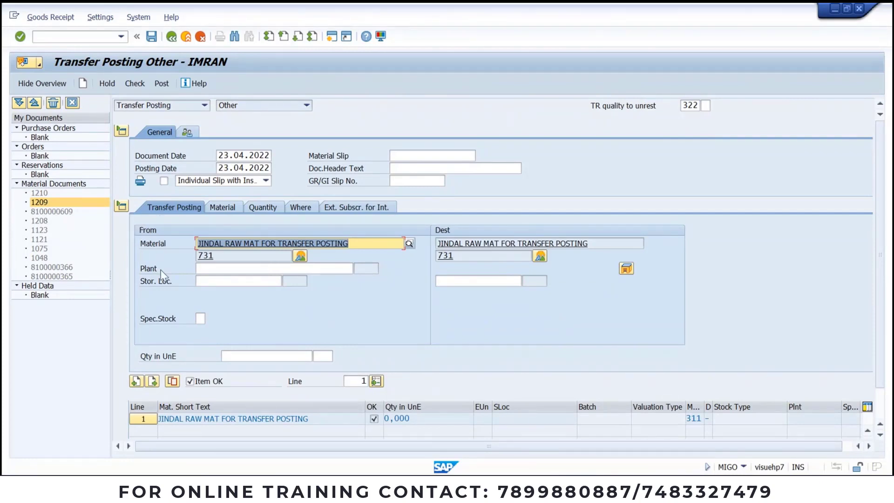
# Step: Enter source plant JSP1 and storage location JSS1 and confirm
pyautogui.click(227, 269)
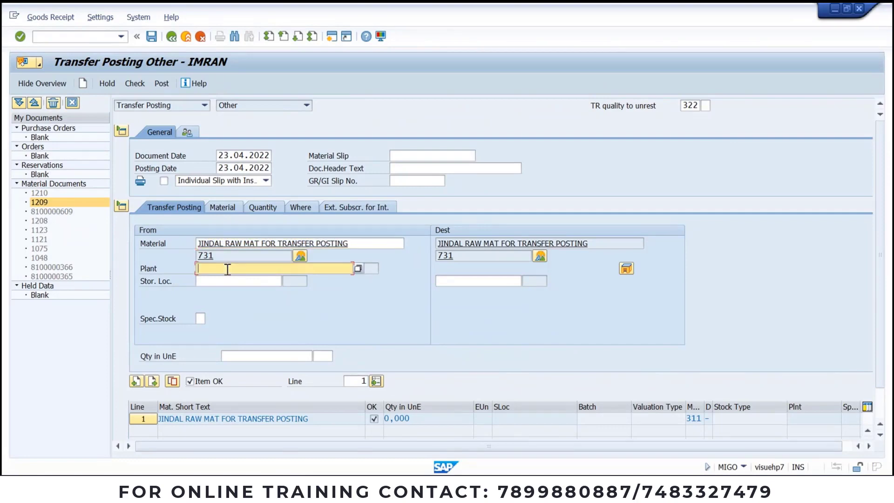
pyautogui.write('jsp1')
pyautogui.click(225, 279)
pyautogui.write('JSS1')
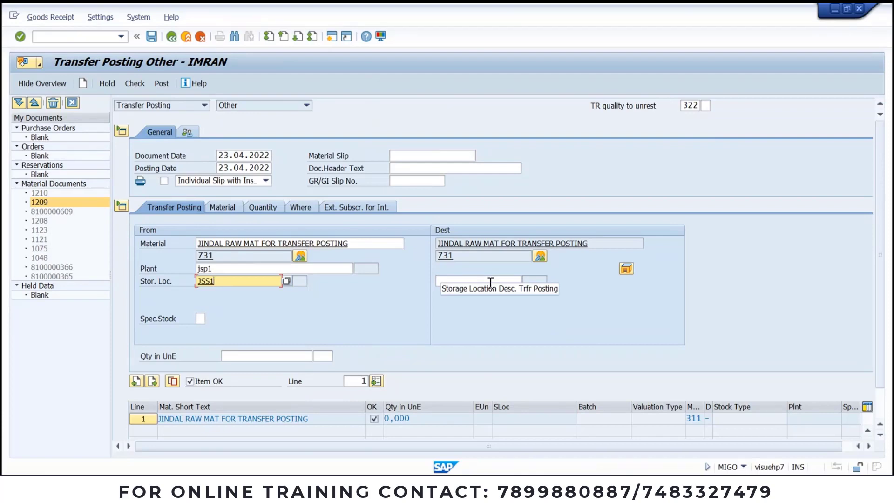
pyautogui.press('Return')
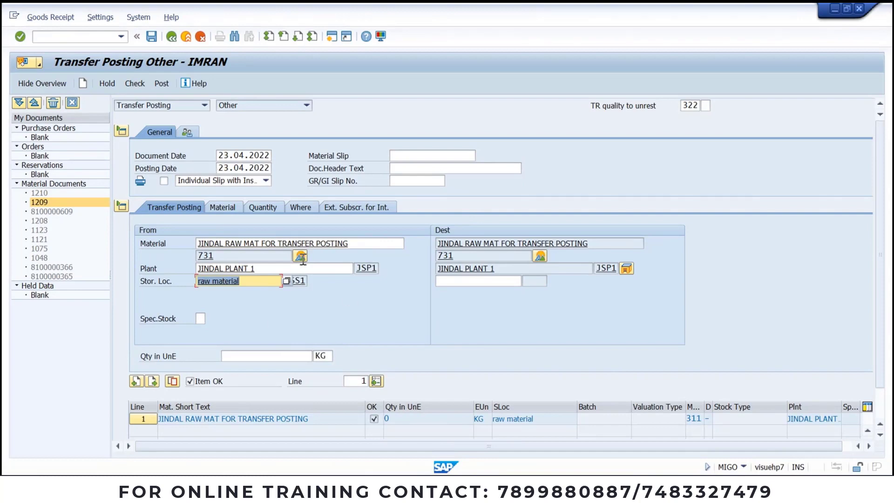
# Step: Check material 731's stock, enter a quantity of 20 KG, and view the item's Where details
pyautogui.click(225, 209)
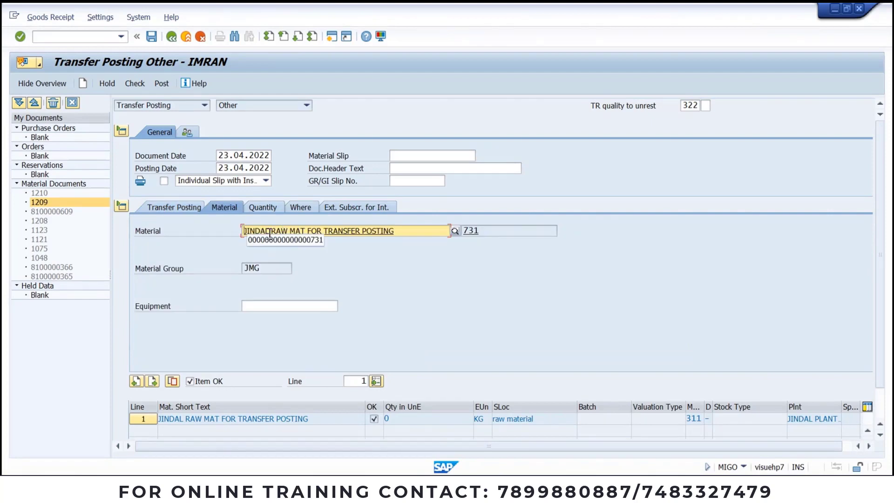
pyautogui.click(264, 208)
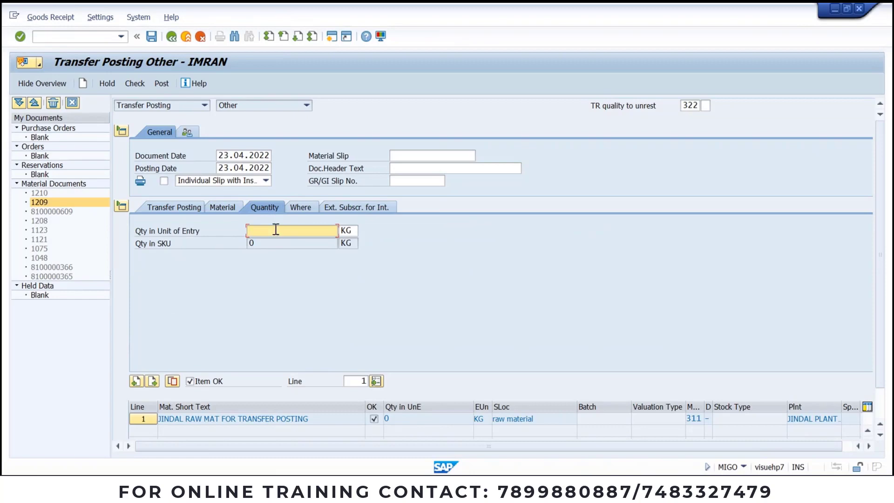
pyautogui.moveTo(476, 453)
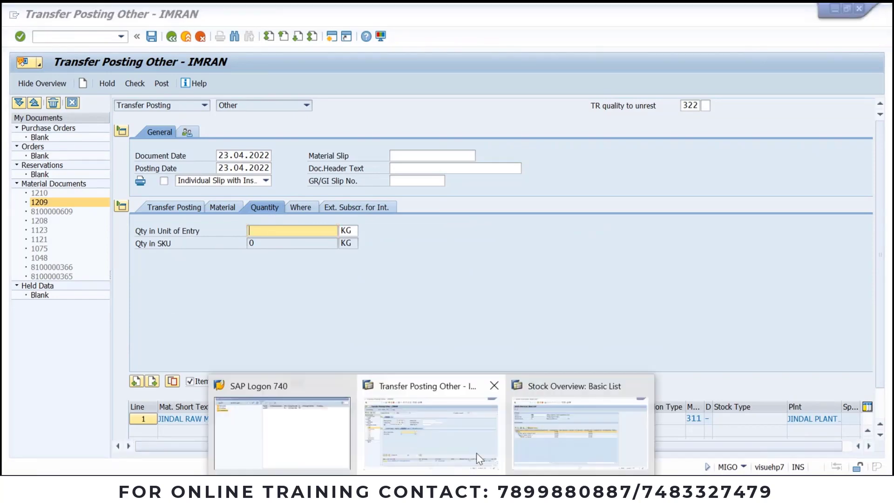
pyautogui.click(523, 430)
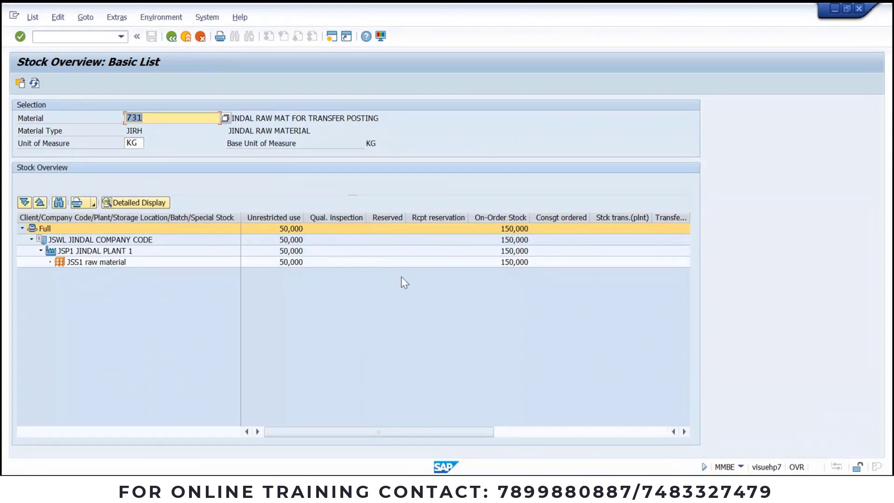
pyautogui.hotkey('alt', 'Tab')
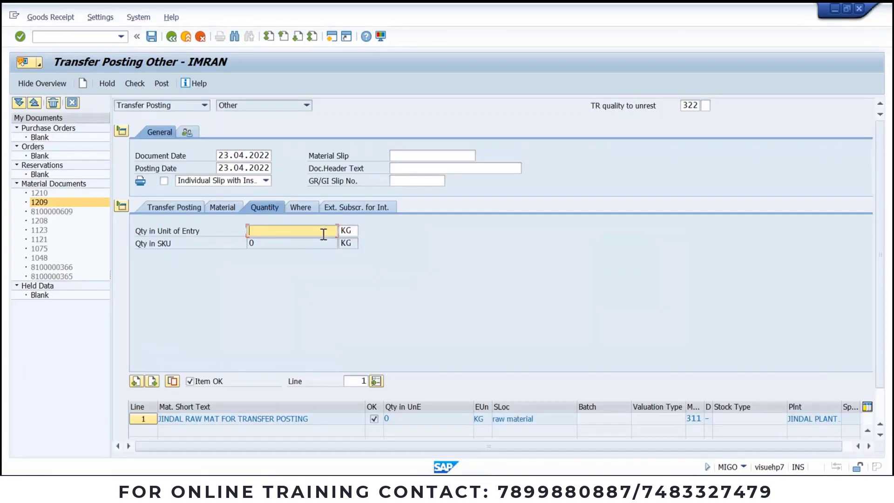
pyautogui.write('20')
pyautogui.press('Return')
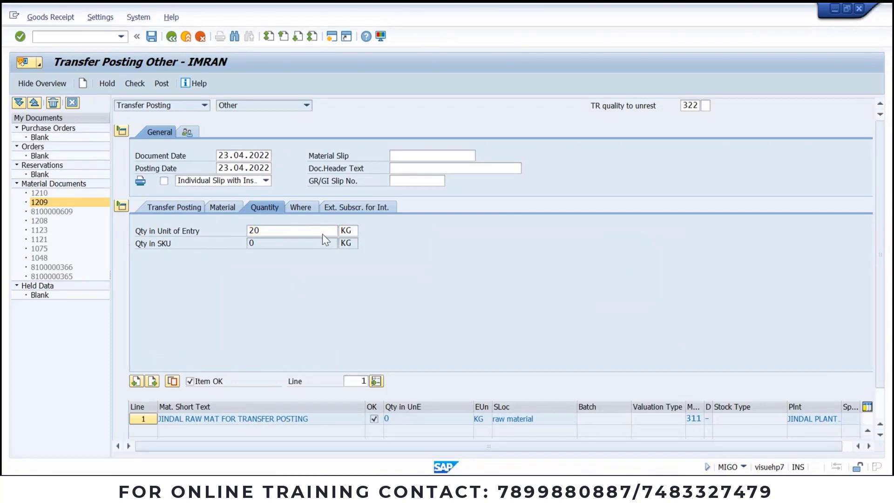
pyautogui.click(300, 208)
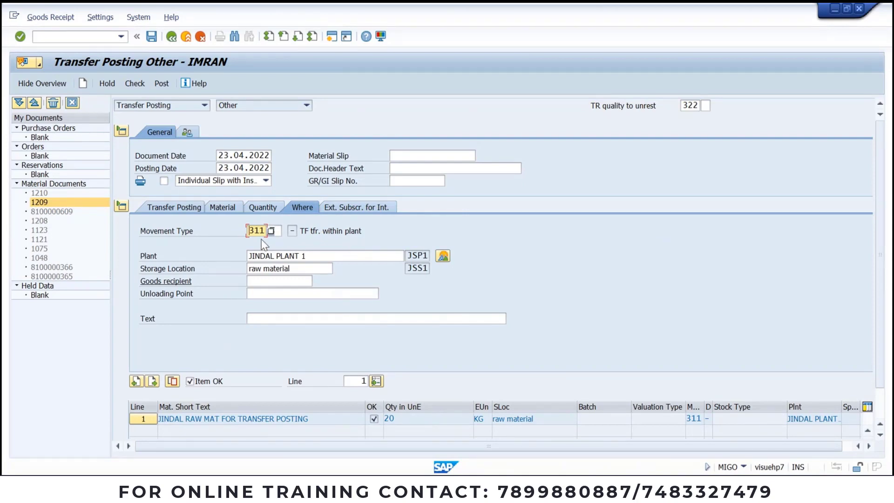
# Step: Set the line item's movement type to 322
pyautogui.click(273, 228)
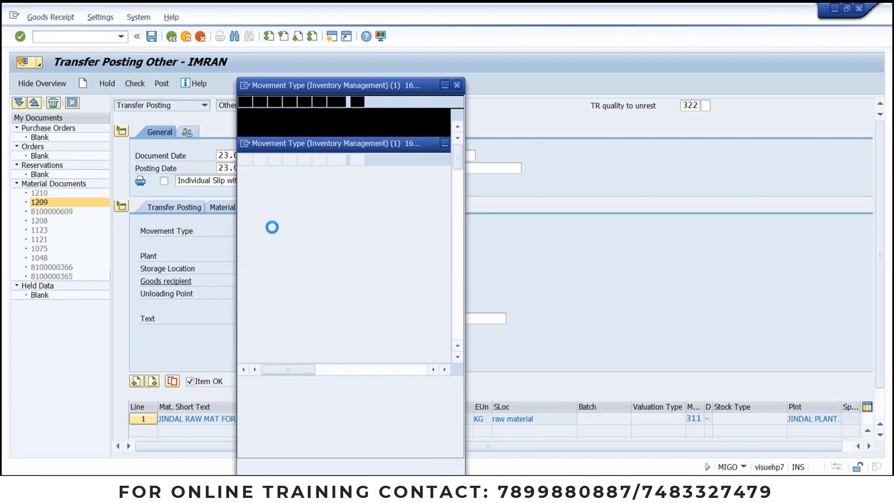
pyautogui.scroll(-10, 275, 361)
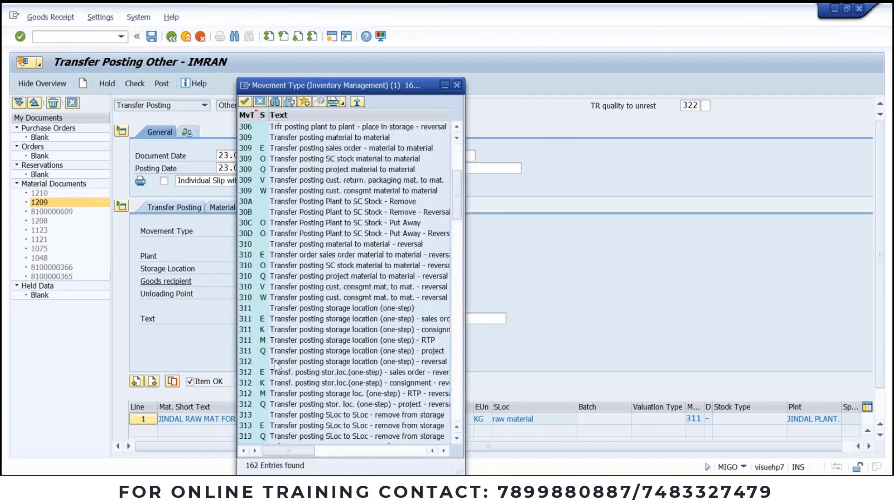
pyautogui.scroll(-7, 276, 365)
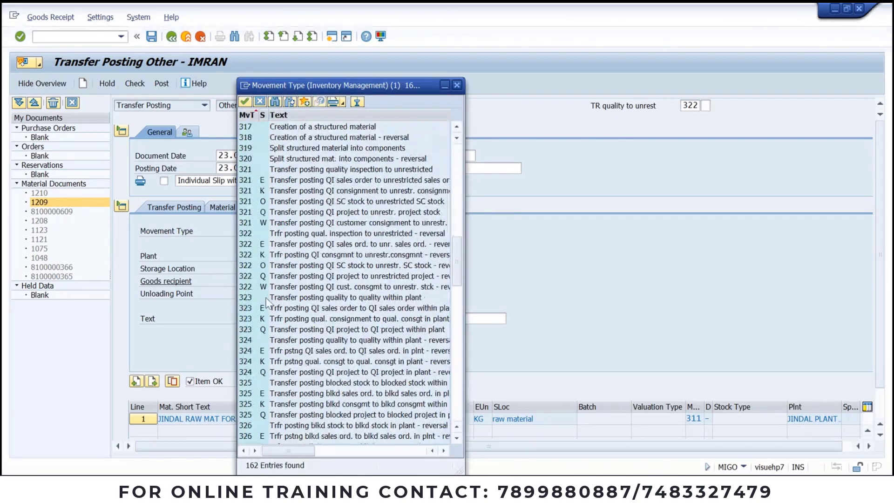
pyautogui.doubleClick(263, 233)
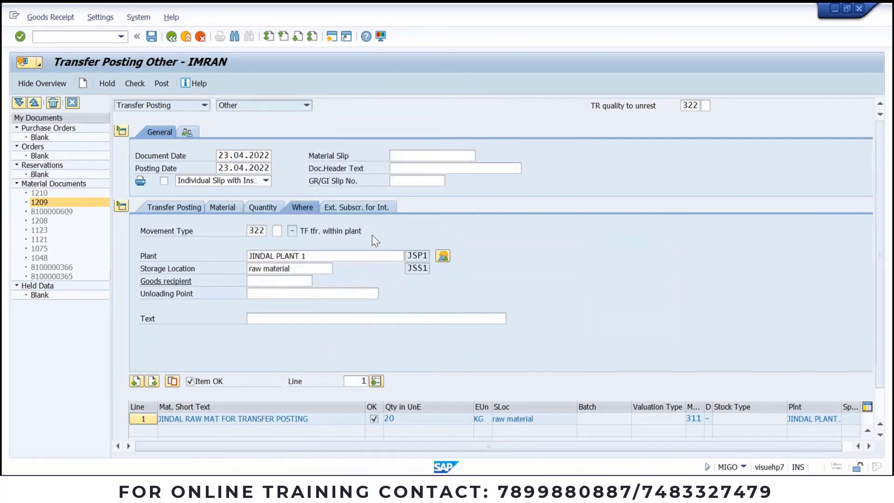
# Step: Review the item's quantity, material and Where details, then check the document
pyautogui.click(255, 211)
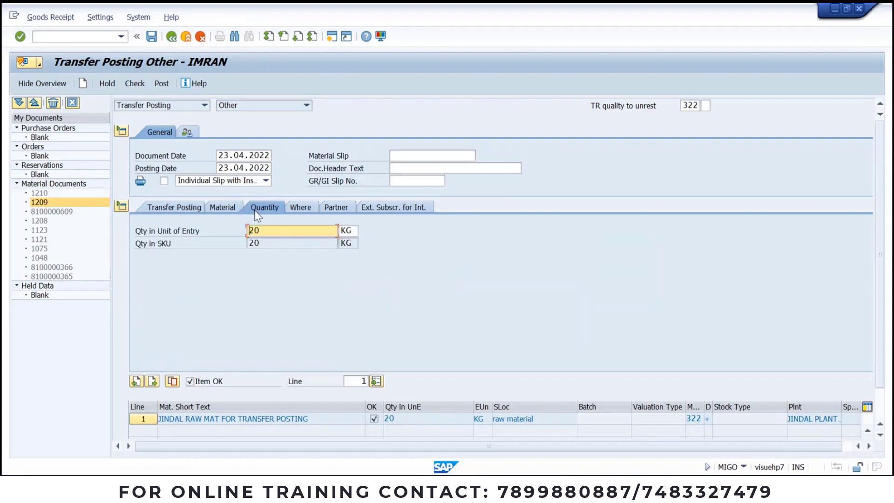
pyautogui.click(223, 209)
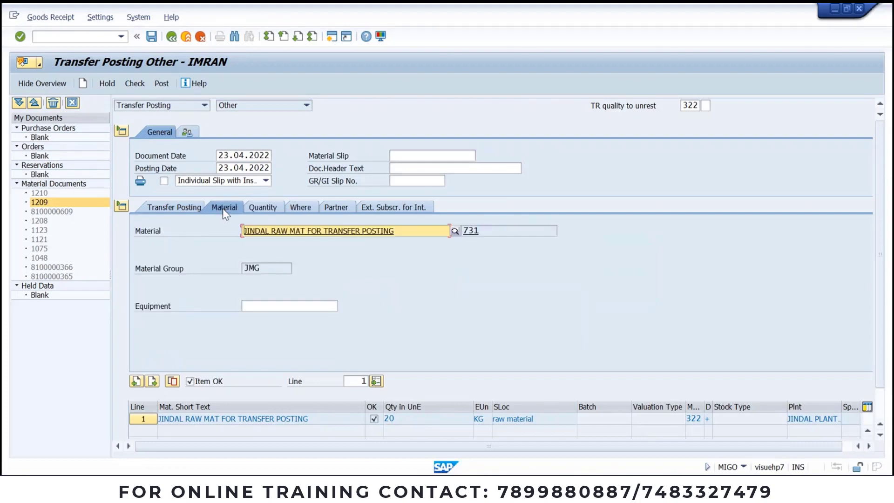
pyautogui.click(308, 206)
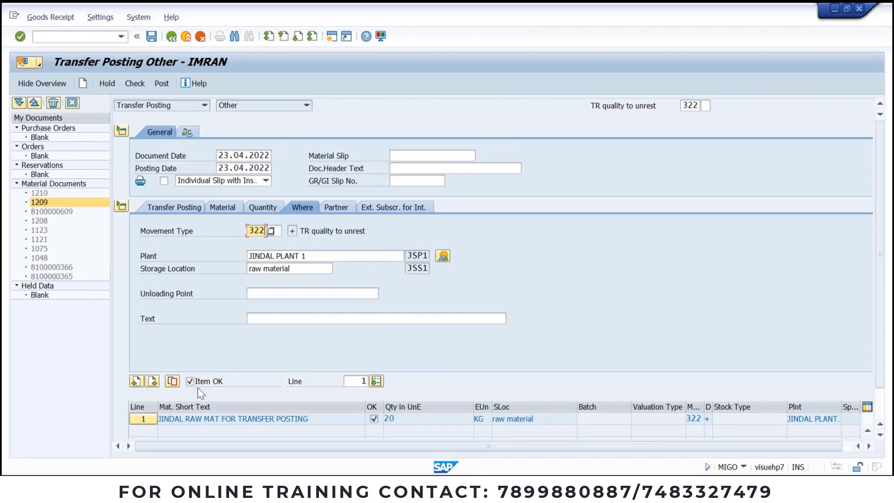
pyautogui.click(134, 83)
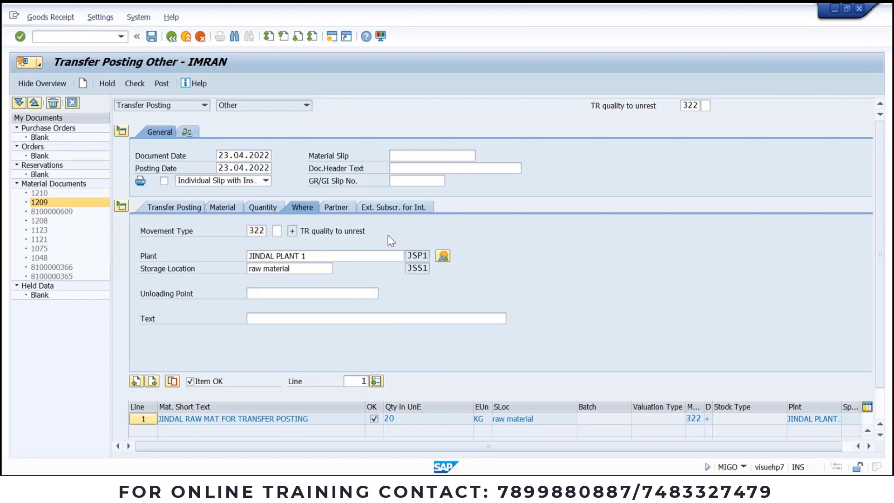
# Step: Post the 322 transfer and refresh stock: 30,000 unrestricted, 20,000 in quality inspection
pyautogui.click(162, 84)
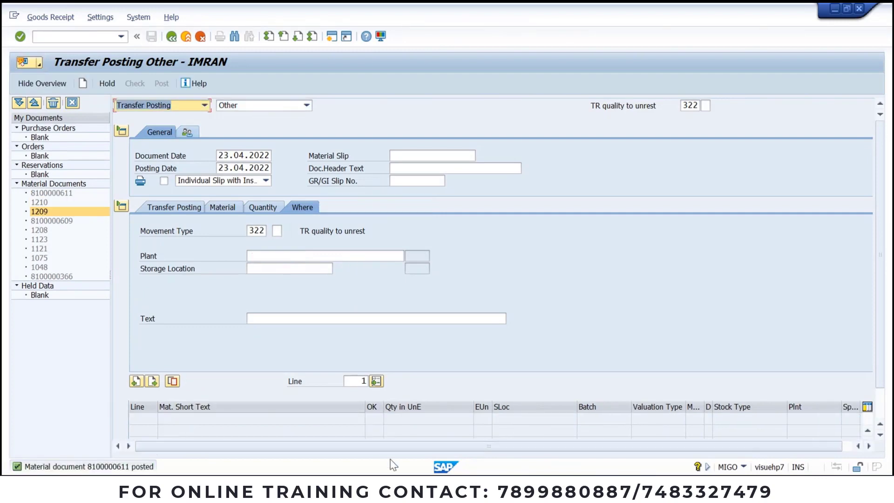
pyautogui.click(431, 487)
pyautogui.click(535, 448)
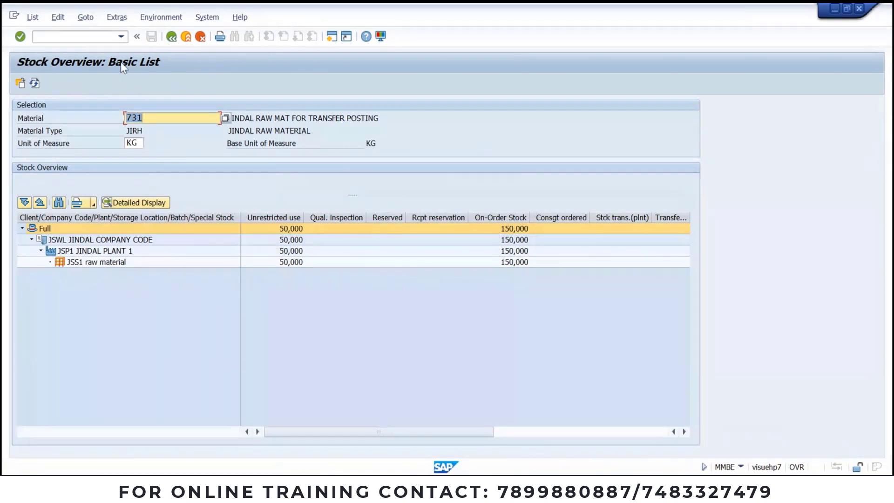
pyautogui.click(35, 82)
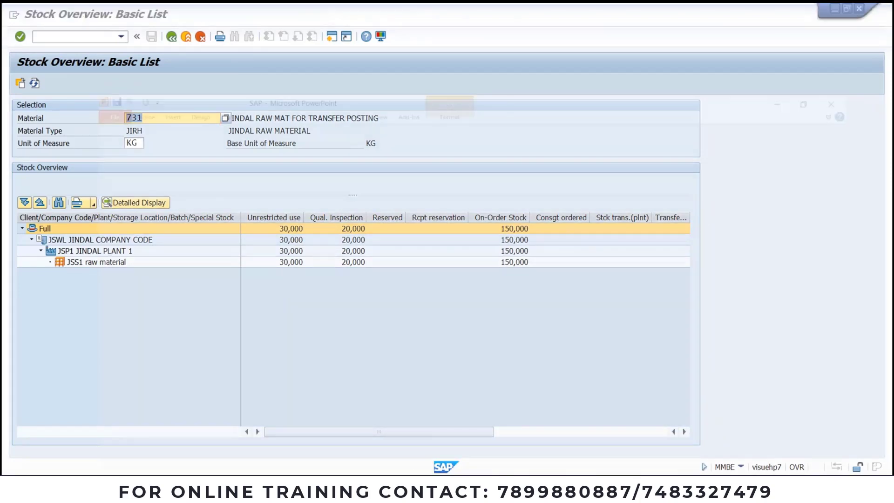
pyautogui.hotkey('alt', 'Tab')
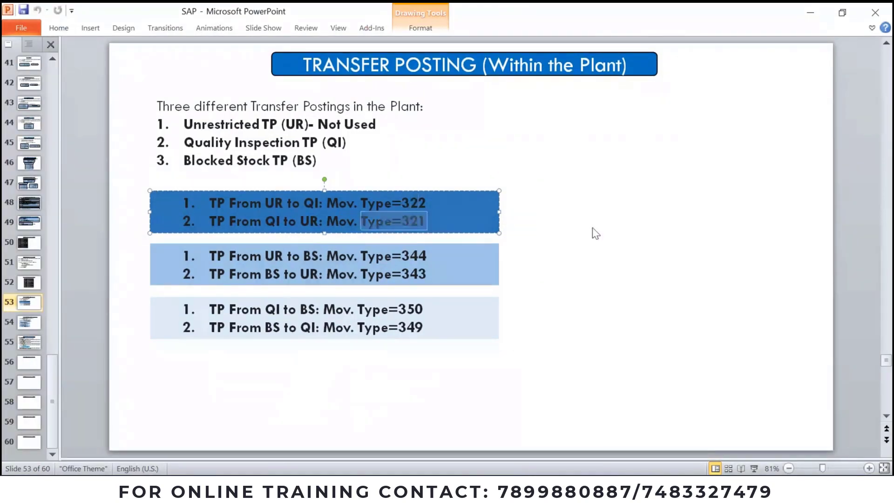
# Step: Highlight 'UR' in the slide's second box, then bring up the MIGO transfer posting window
pyautogui.click(591, 231)
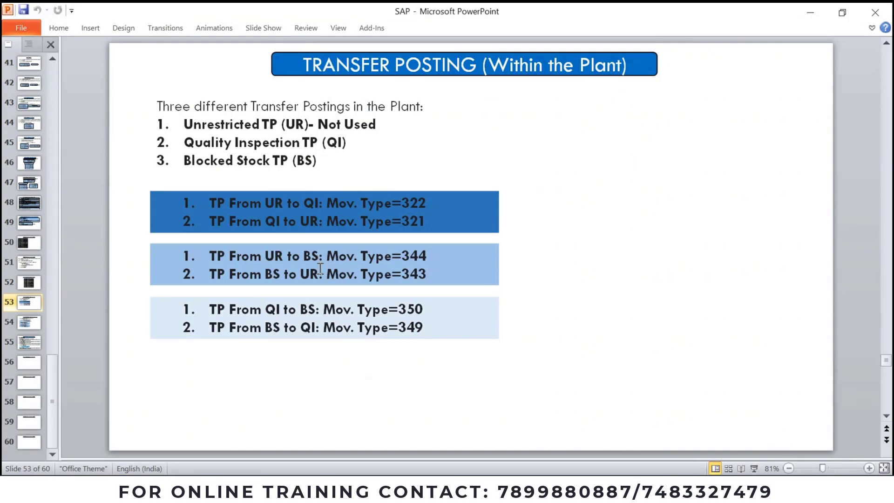
pyautogui.doubleClick(275, 256)
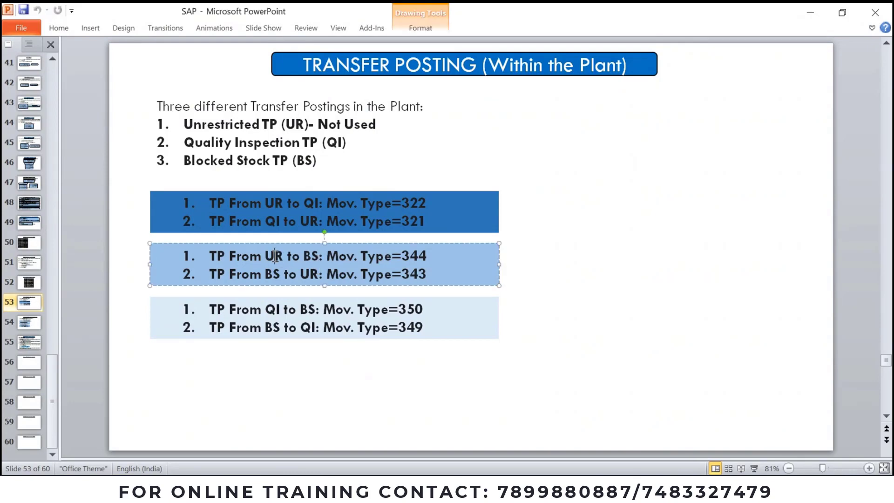
pyautogui.click(311, 256)
pyautogui.hotkey('alt', 'Tab')
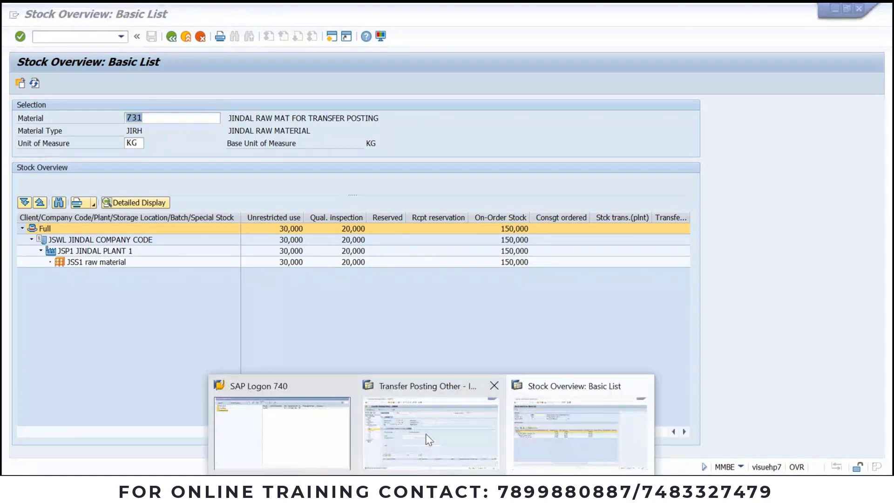
pyautogui.click(425, 437)
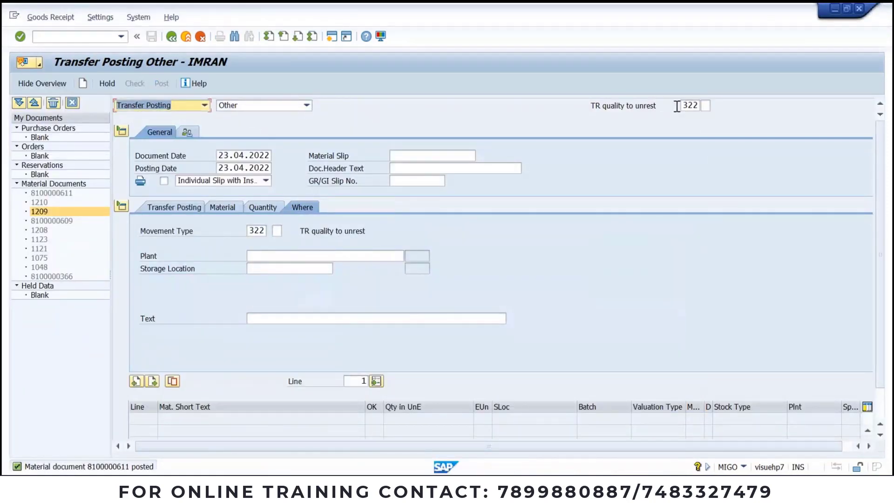
# Step: Highlight 'Type=344' in the slide's middle box and return to the MIGO transfer posting
pyautogui.hotkey('alt', 'Tab')
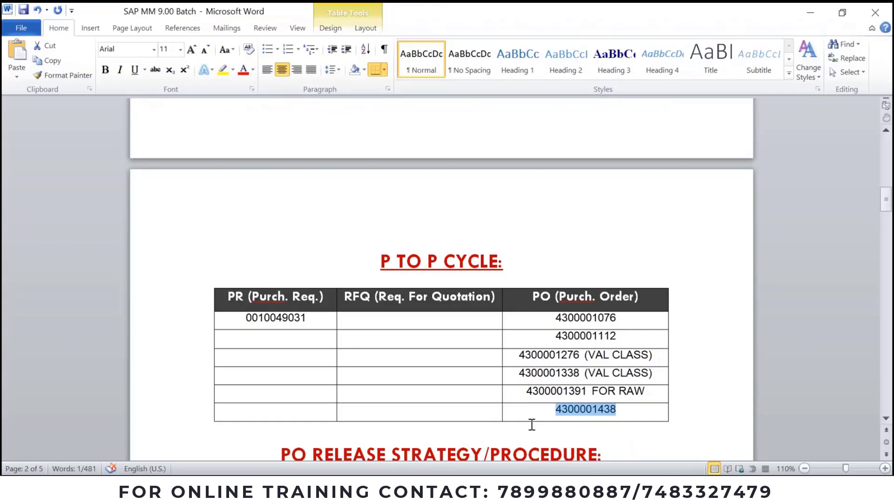
pyautogui.hotkey('alt', 'Tab')
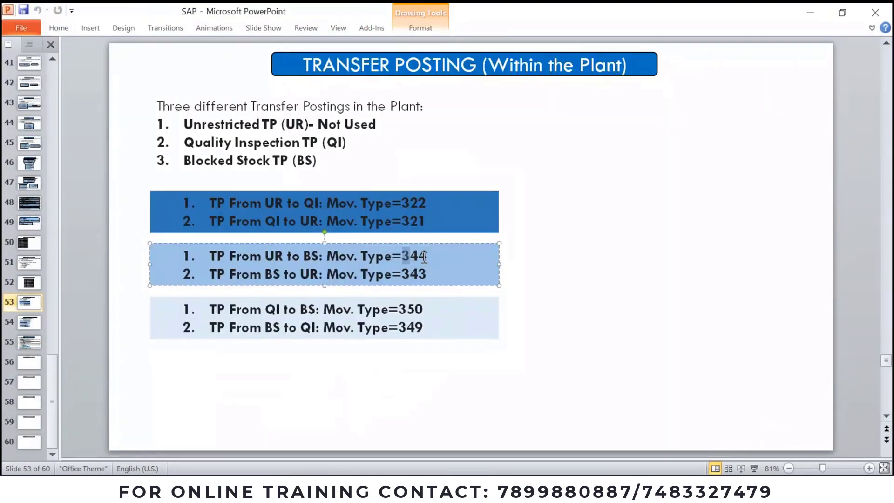
pyautogui.moveTo(429, 256); pyautogui.dragTo(361, 255)
pyautogui.hotkey('alt', 'Tab')
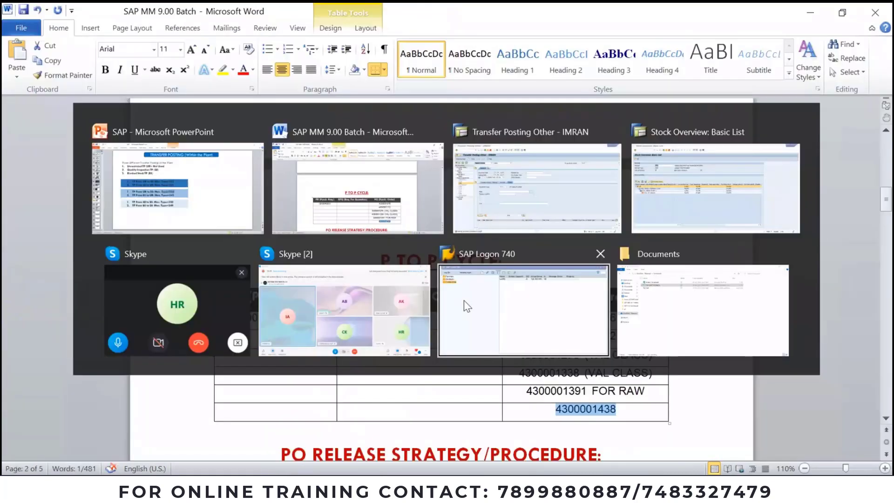
pyautogui.hotkey('alt', 'Tab')
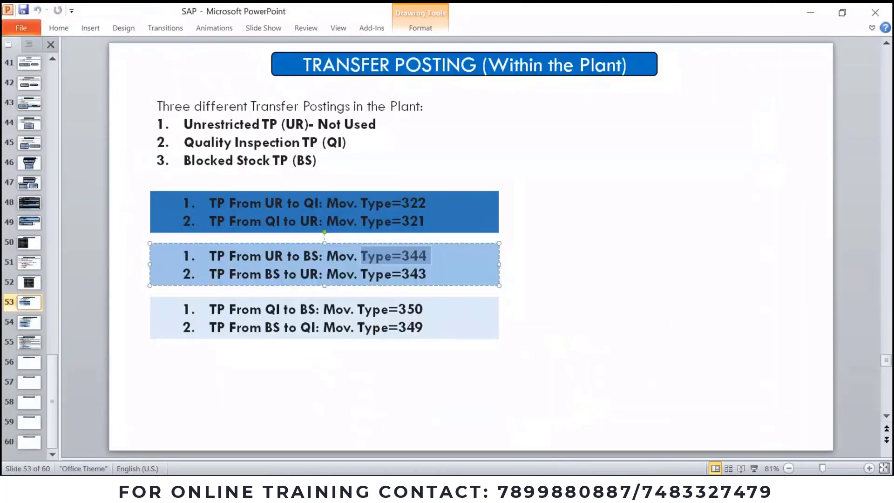
pyautogui.moveTo(432, 486)
pyautogui.click(479, 438)
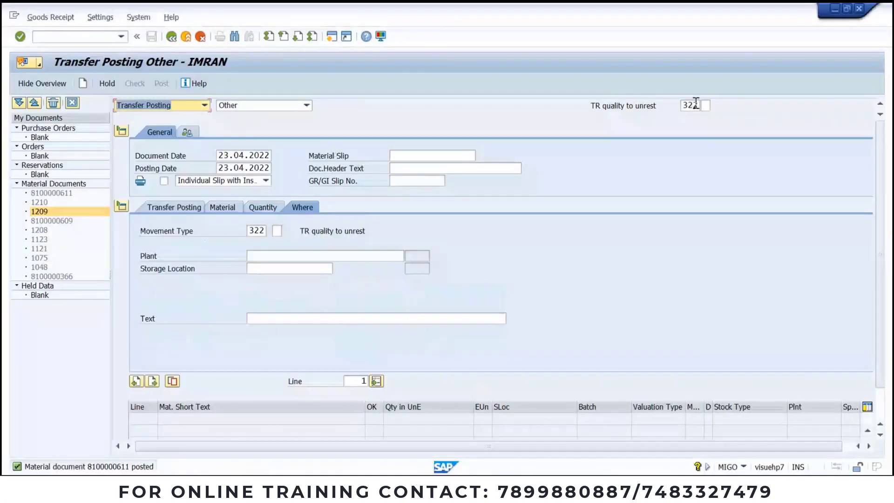
# Step: Set the header movement type to 344, blocked to unrestricted
pyautogui.click(696, 105)
pyautogui.click(704, 105)
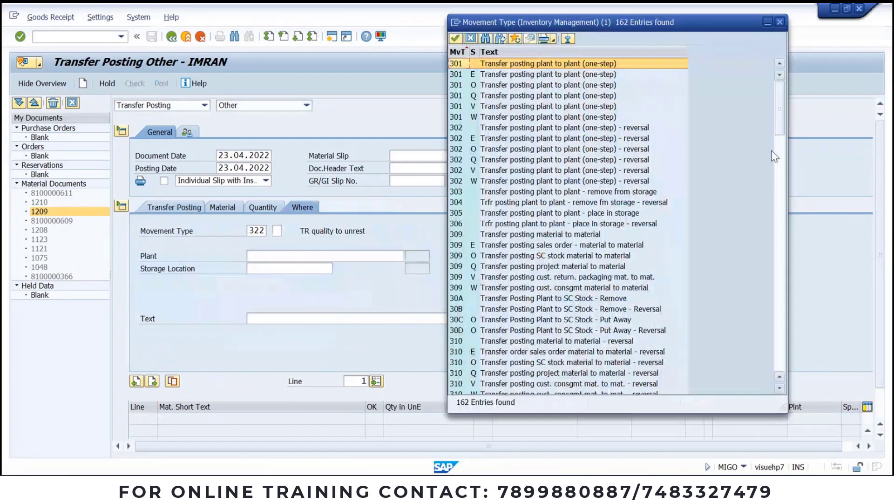
pyautogui.moveTo(778, 125); pyautogui.dragTo(787, 261)
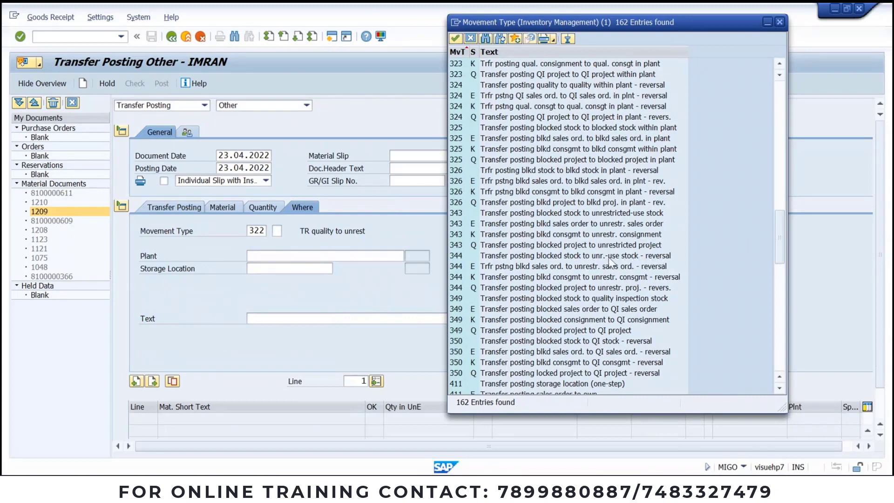
pyautogui.doubleClick(480, 257)
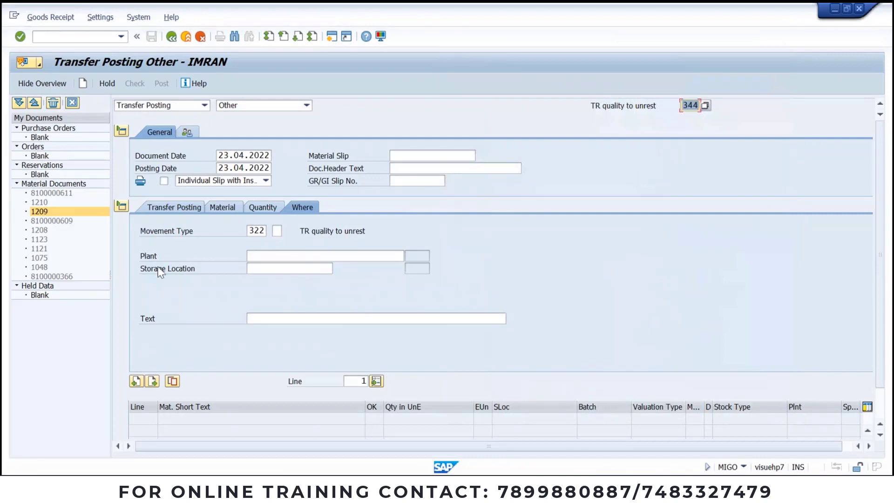
# Step: Apply movement type 344 to the line item
pyautogui.click(264, 230)
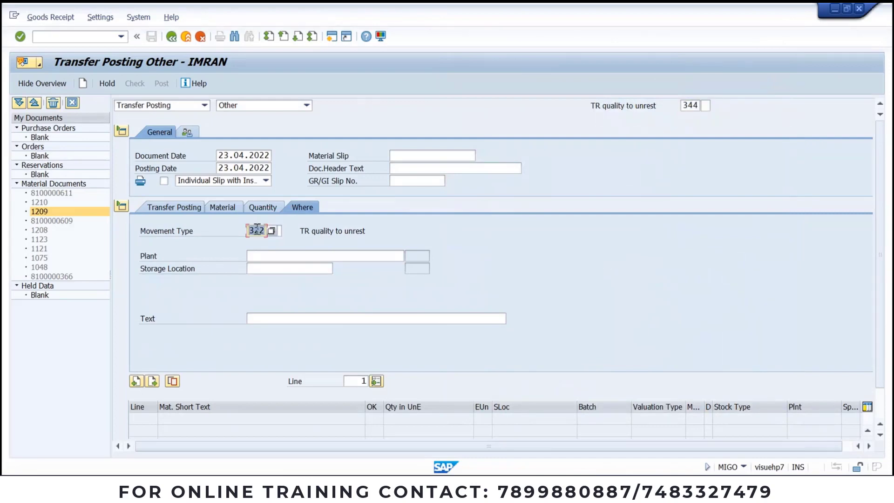
pyautogui.press('Return')
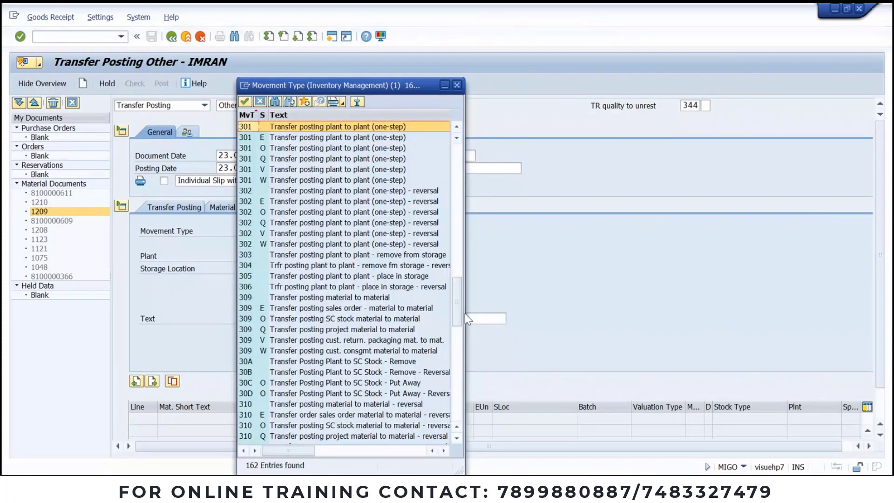
pyautogui.scroll(-10, 464, 313)
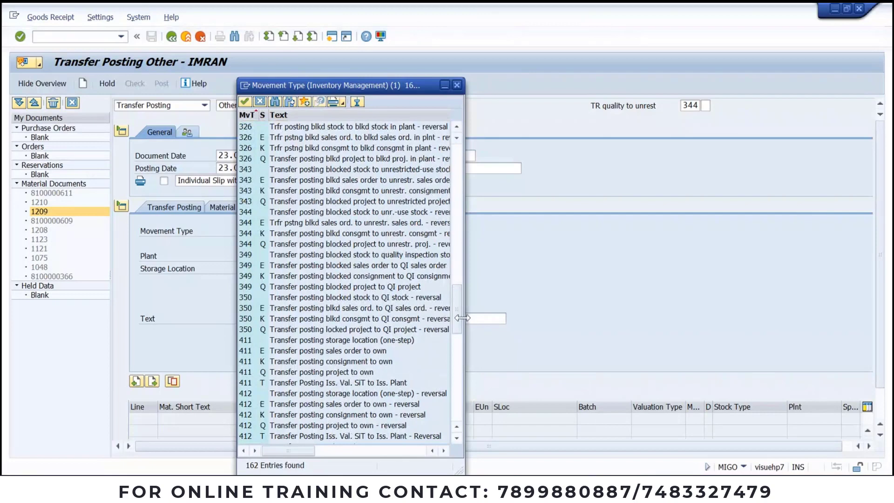
pyautogui.press('Escape')
pyautogui.press('Return')
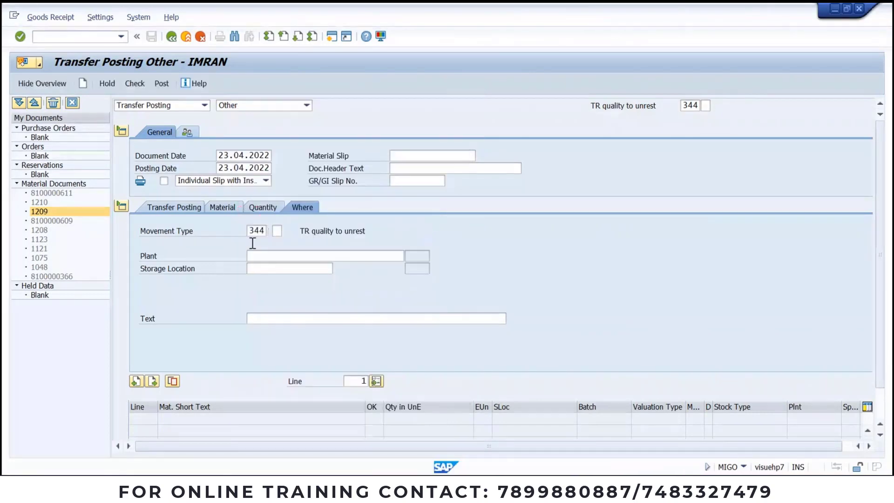
# Step: Enter material 731 with a quantity of 10, after glancing at its stock overview
pyautogui.click(223, 209)
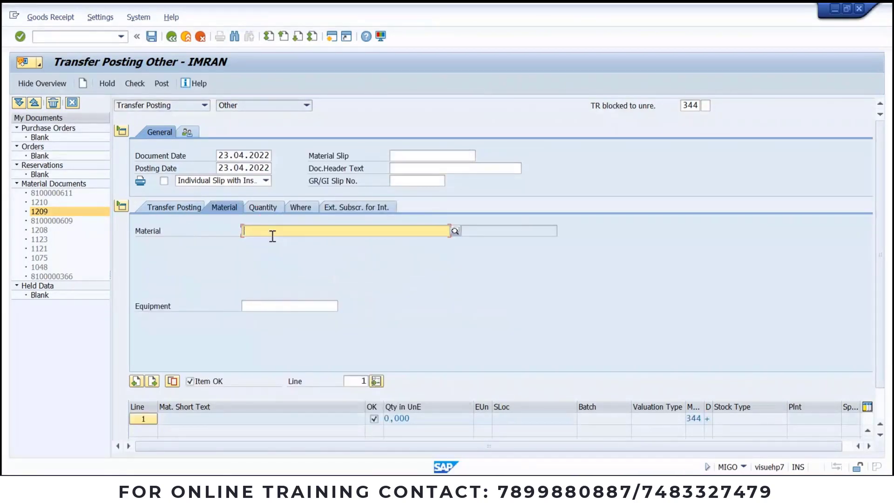
pyautogui.write('731')
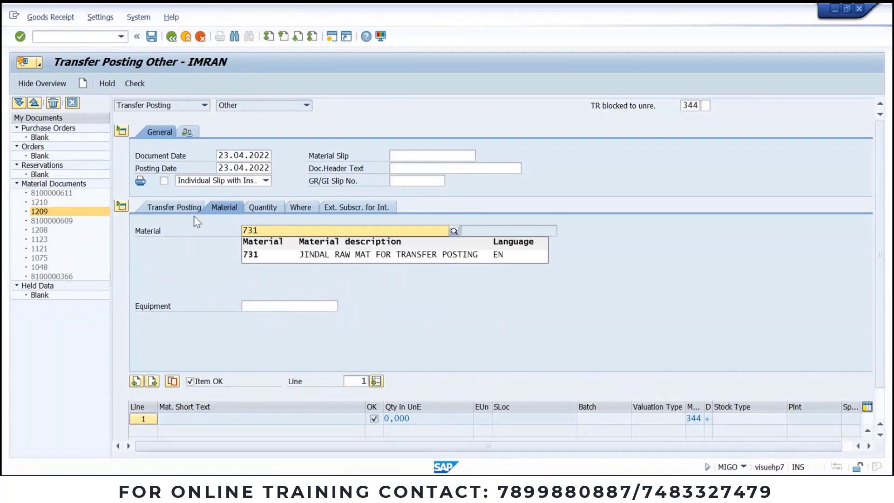
pyautogui.click(261, 207)
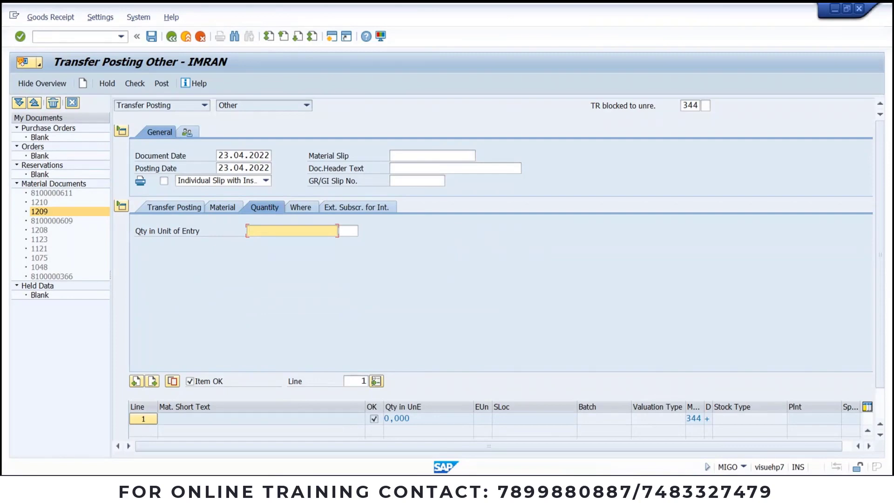
pyautogui.click(433, 489)
pyautogui.moveTo(501, 489)
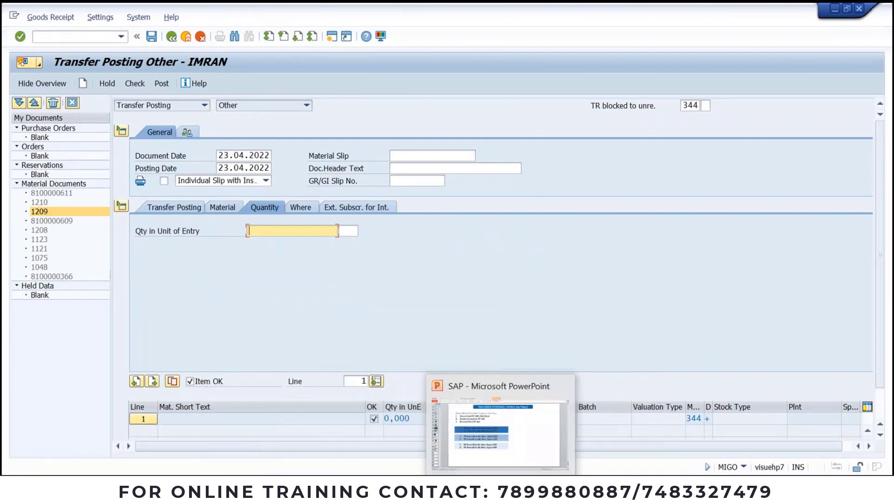
pyautogui.click(546, 447)
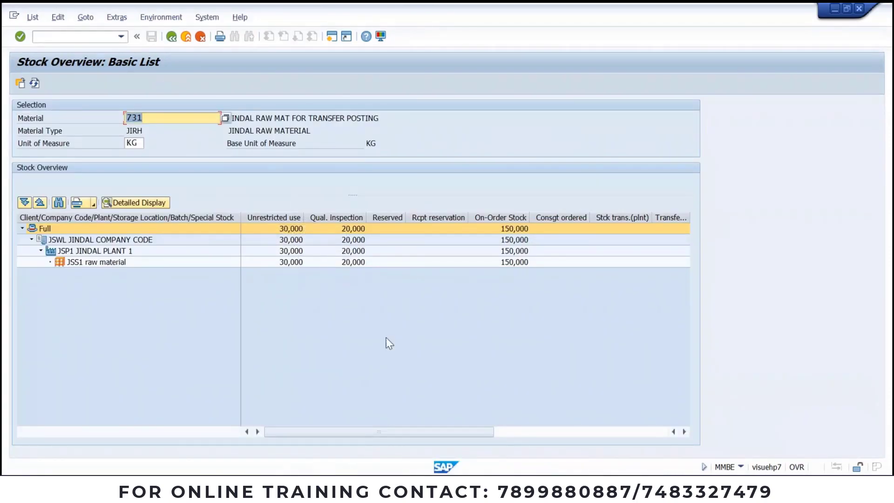
pyautogui.hotkey('alt', 'Tab')
pyautogui.click(299, 231)
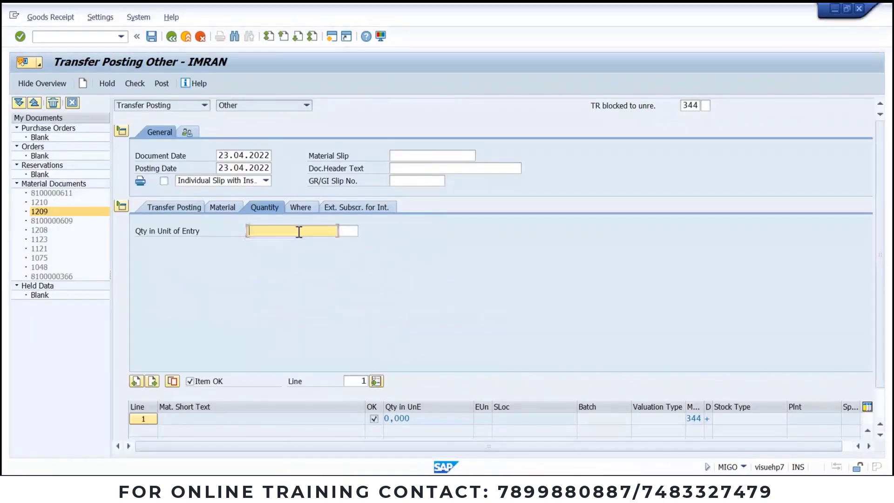
pyautogui.write('10')
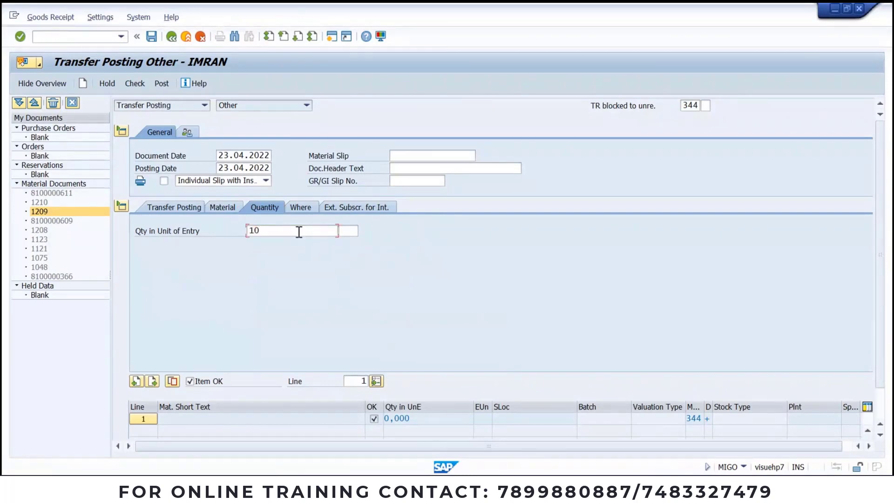
pyautogui.press('Return')
# Step: Set plant JSP1 and storage location JSS1, then check and post the 344 transfer
pyautogui.click(307, 211)
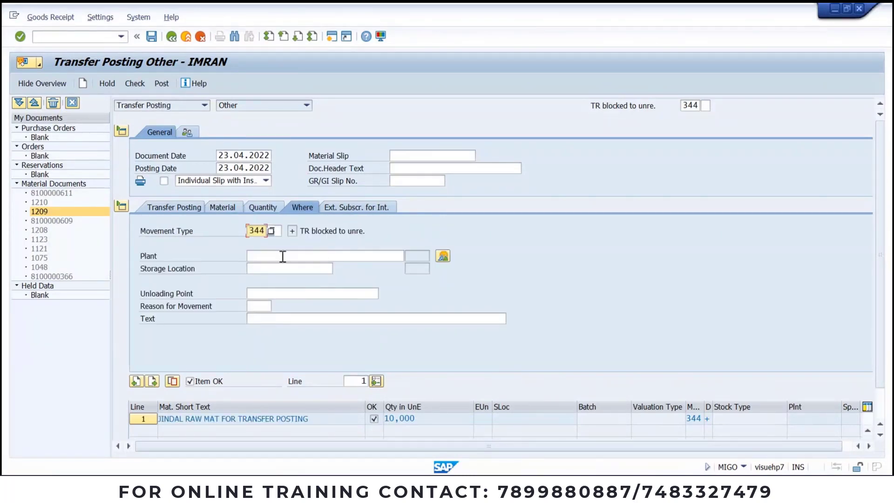
pyautogui.click(281, 256)
pyautogui.click(276, 266)
pyautogui.click(273, 268)
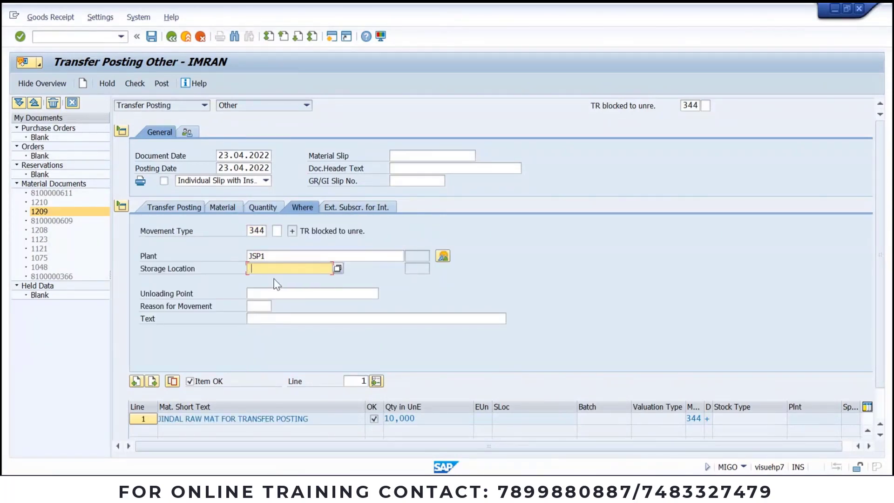
pyautogui.click(275, 282)
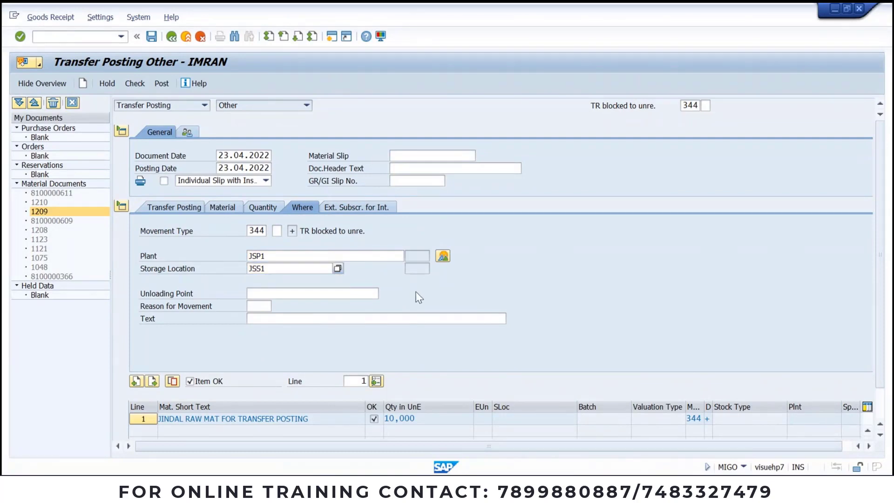
pyautogui.press('Return')
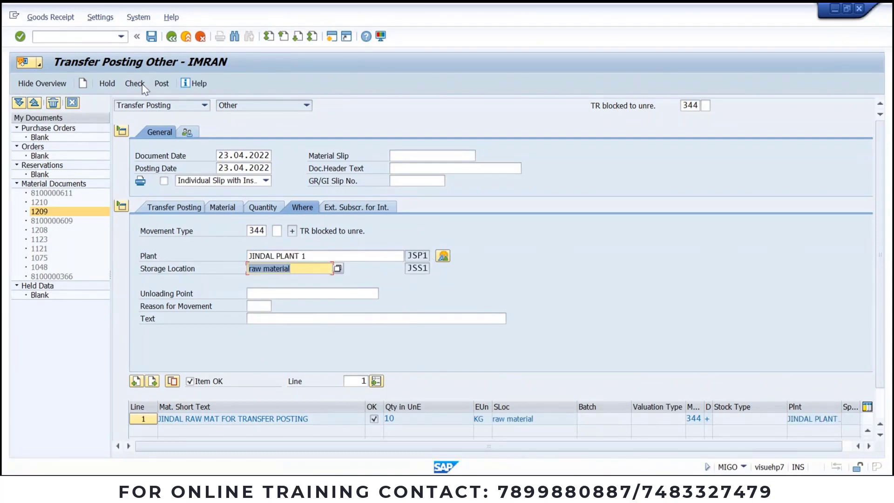
pyautogui.click(136, 84)
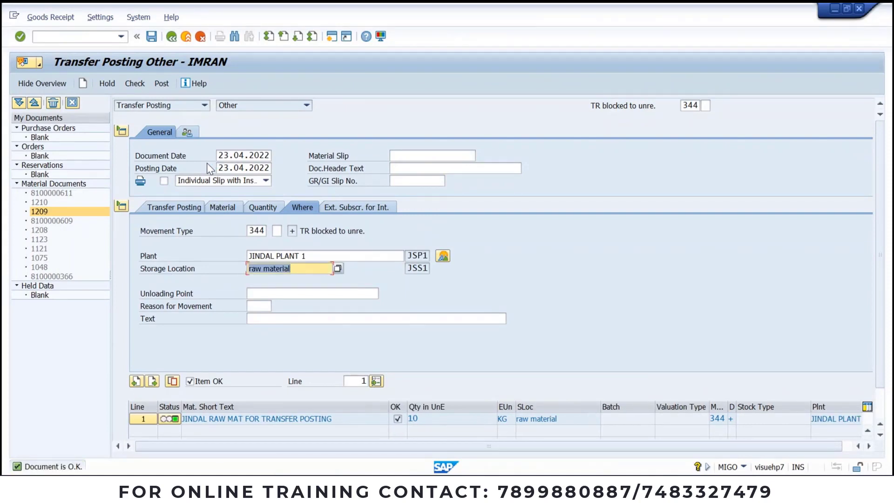
pyautogui.hotkey('ctrl', 's')
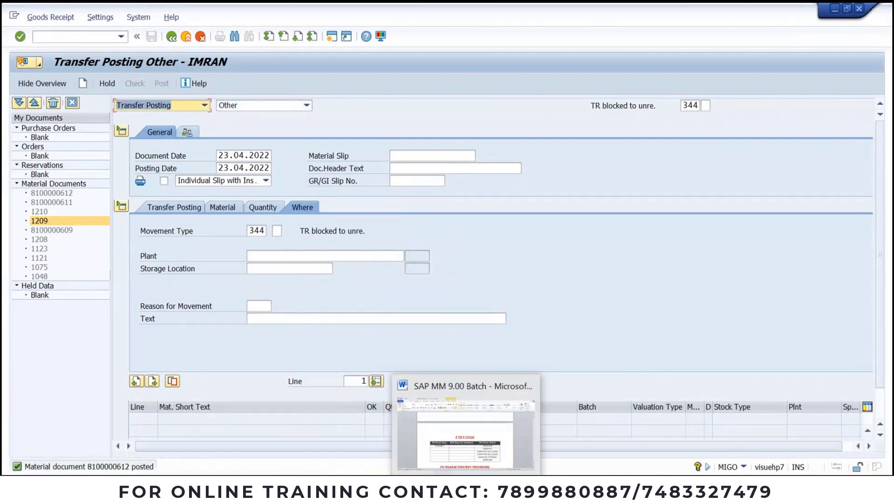
# Step: Refresh material 731's stock overview, scroll to the Blocked column, then return to PowerPoint
pyautogui.click(525, 459)
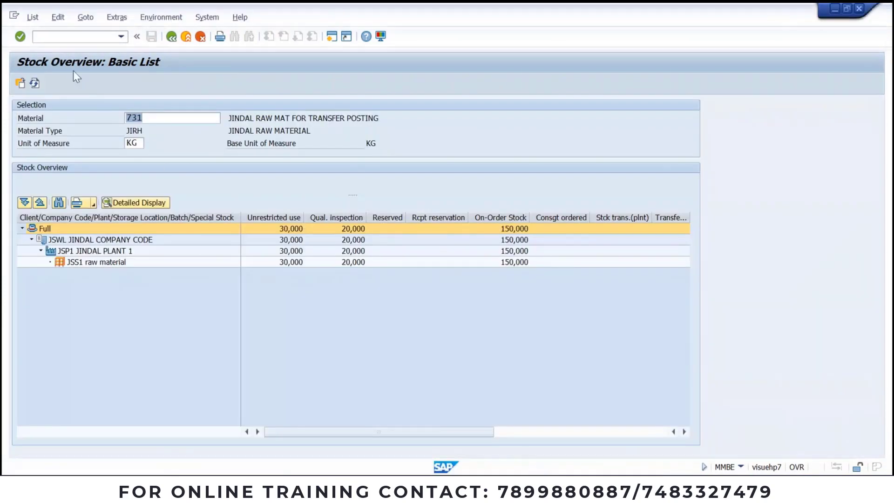
pyautogui.click(35, 82)
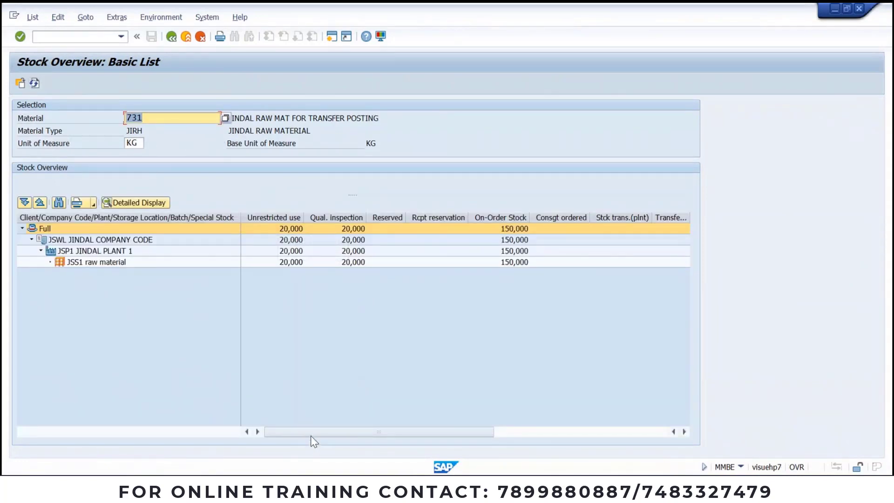
pyautogui.moveTo(311, 435); pyautogui.dragTo(484, 435)
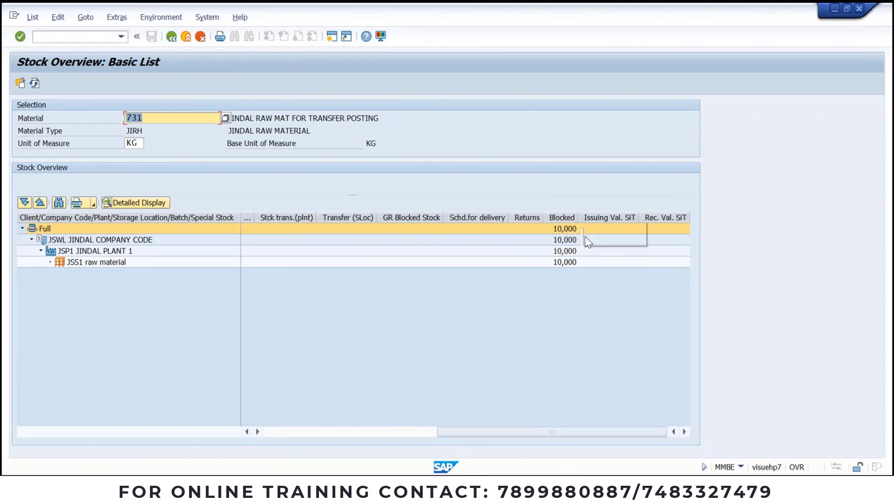
pyautogui.moveTo(281, 453)
pyautogui.mouseDown()
pyautogui.moveTo(243, 440)
pyautogui.moveTo(331, 322)
pyautogui.mouseUp()
pyautogui.hotkey('alt', 'Tab')
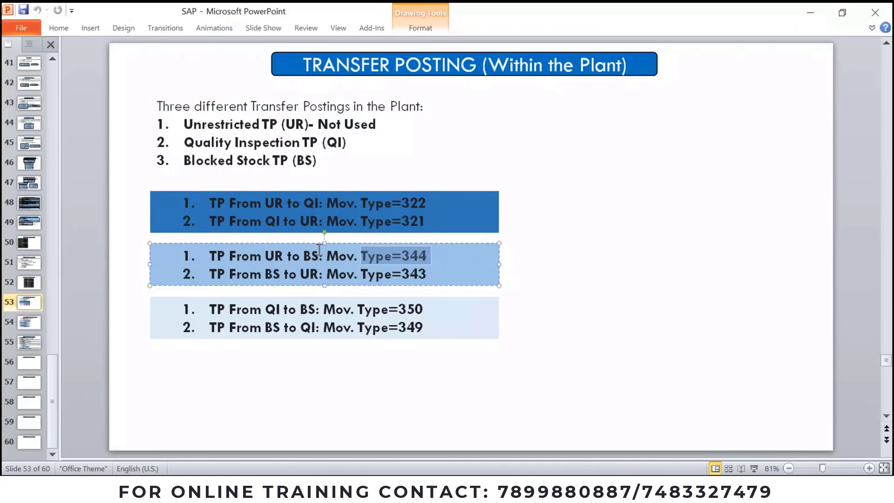
pyautogui.click(273, 273)
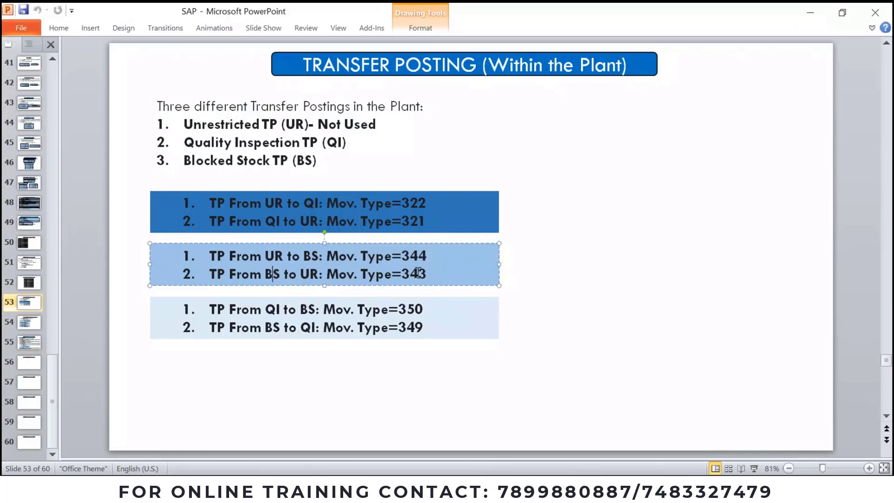
pyautogui.doubleClick(424, 275)
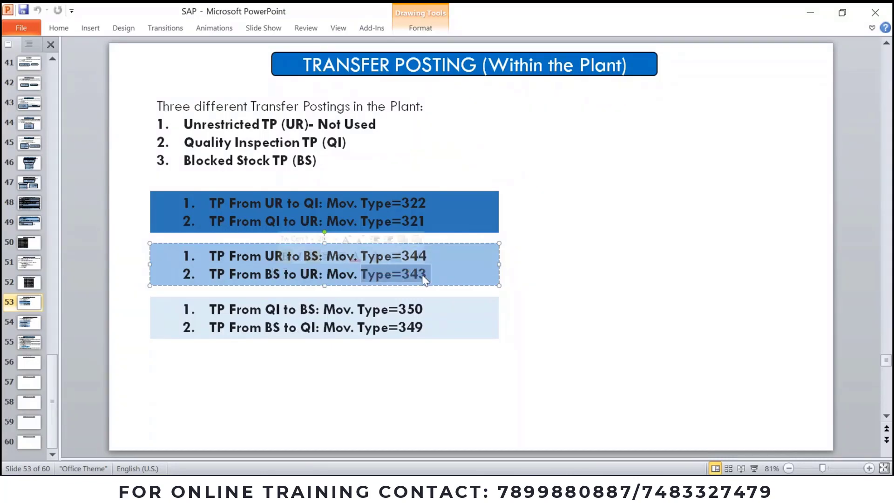
pyautogui.click(423, 274)
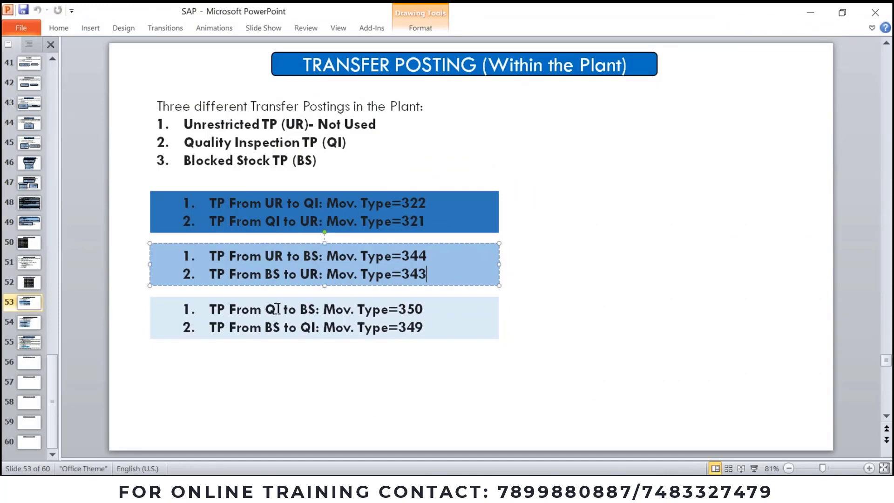
pyautogui.click(431, 488)
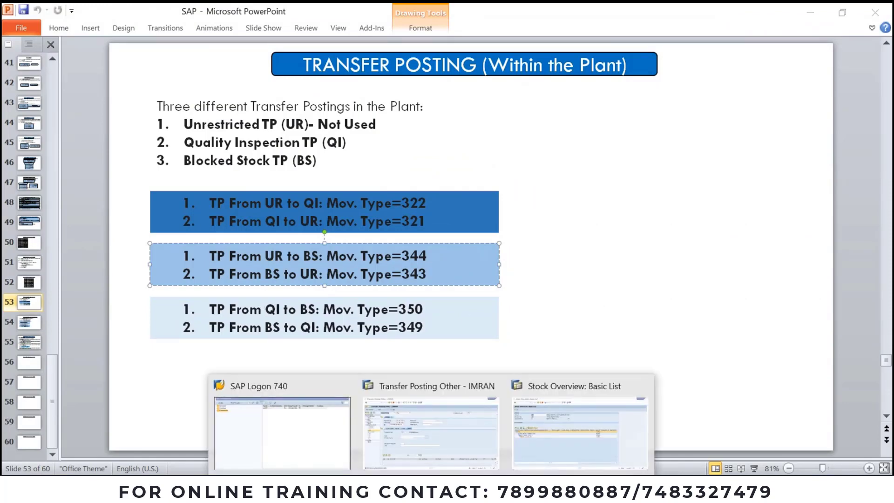
# Step: Change the header movement type of the transfer posting from 344 to 350
pyautogui.click(451, 408)
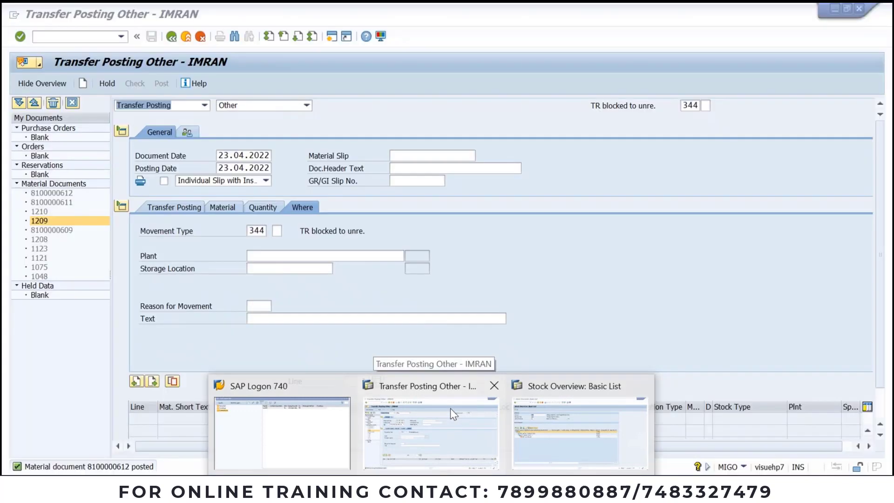
pyautogui.click(699, 106)
pyautogui.click(708, 104)
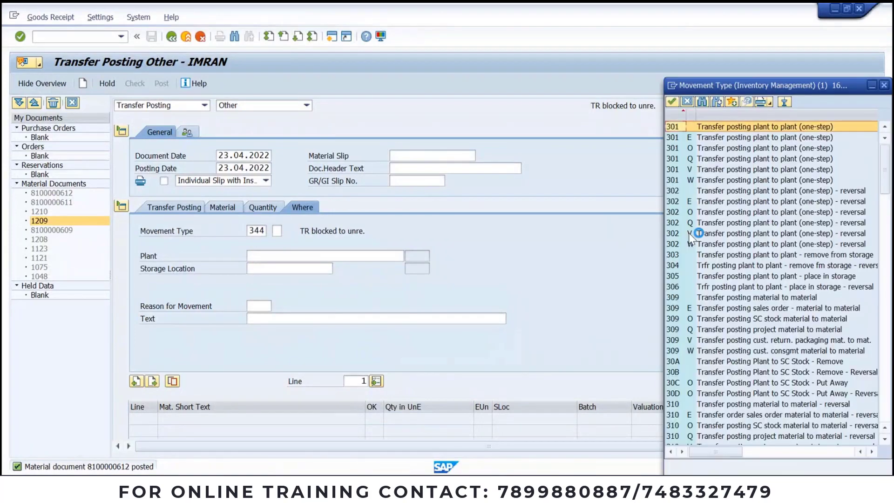
pyautogui.scroll(-20, 689, 232)
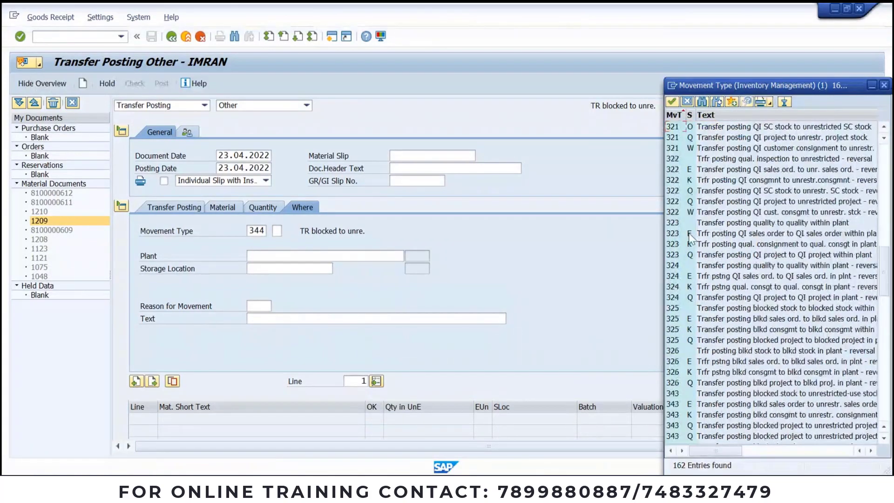
pyautogui.scroll(6, 690, 238)
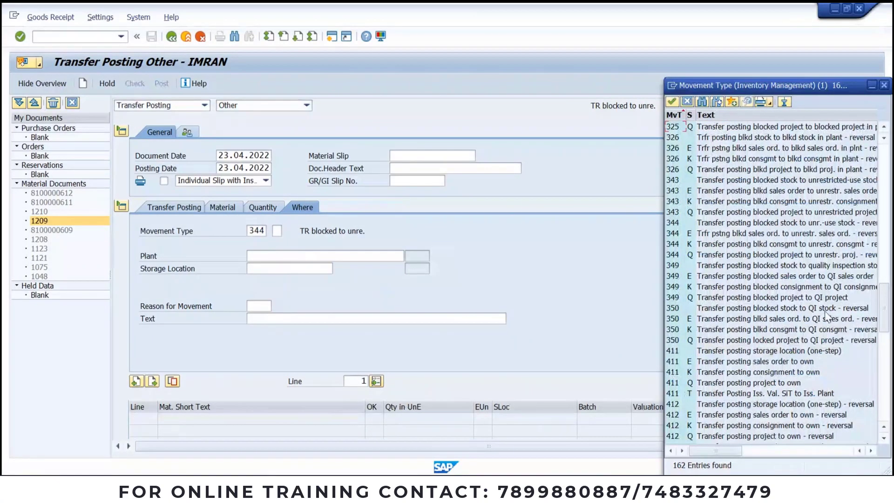
pyautogui.click(763, 309)
pyautogui.click(764, 309)
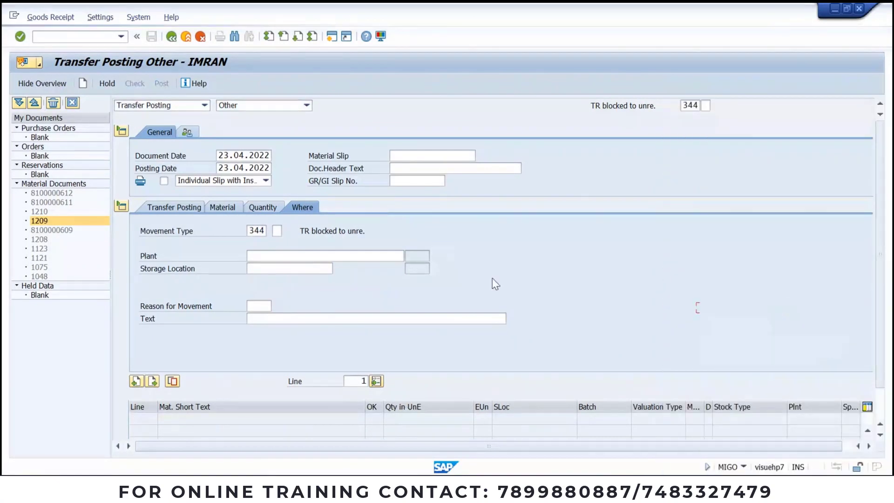
# Step: Set the item's movement type on the Where tab to 350 as well
pyautogui.click(264, 229)
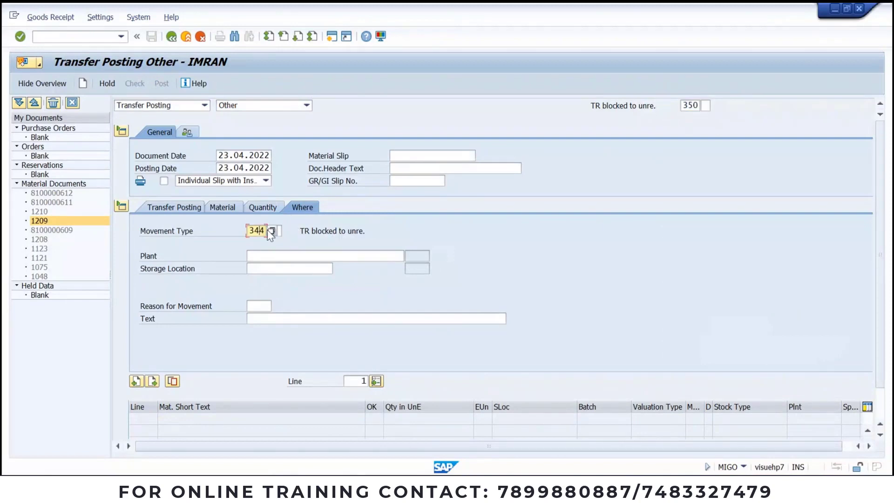
pyautogui.click(269, 229)
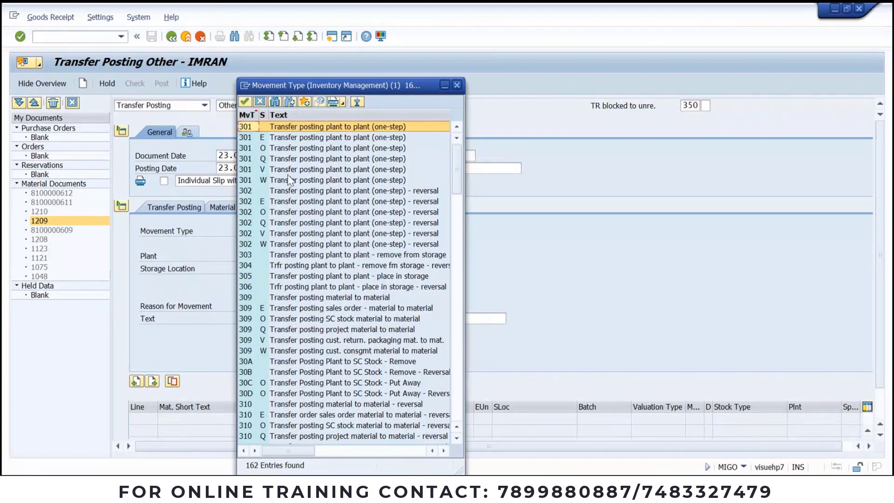
pyautogui.scroll(-6, 302, 339)
pyautogui.scroll(-20, 302, 340)
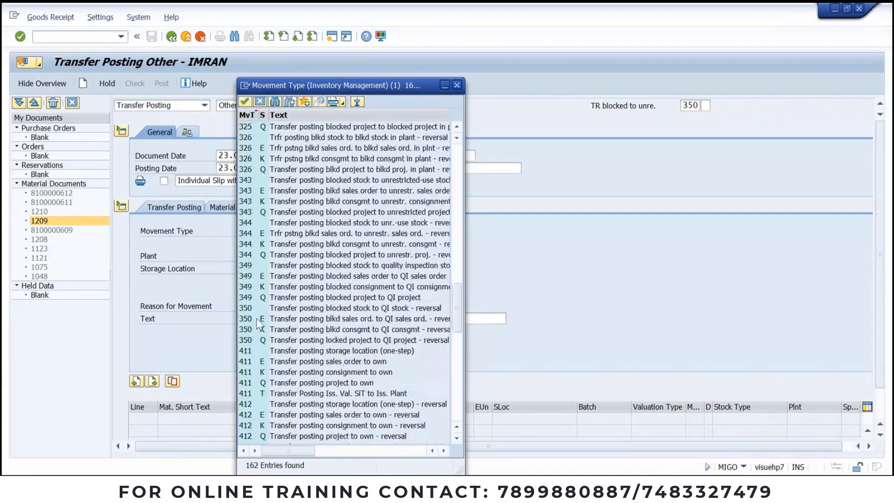
pyautogui.doubleClick(249, 308)
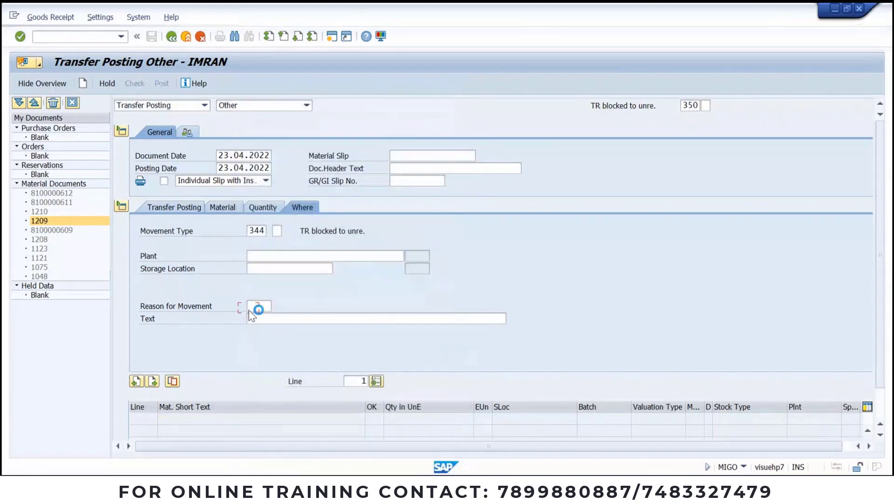
pyautogui.click(288, 255)
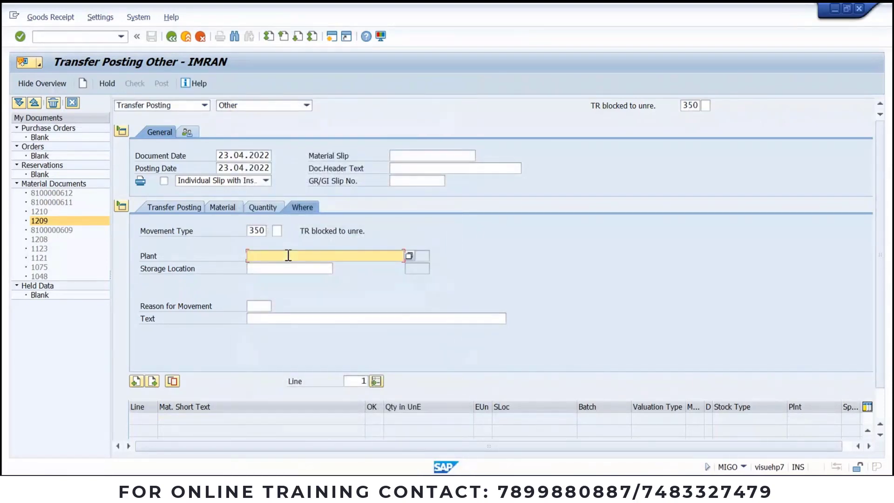
# Step: Fill in plant JSP1, storage location JSS1 and material 731 for the item
pyautogui.click(284, 263)
pyautogui.click(279, 268)
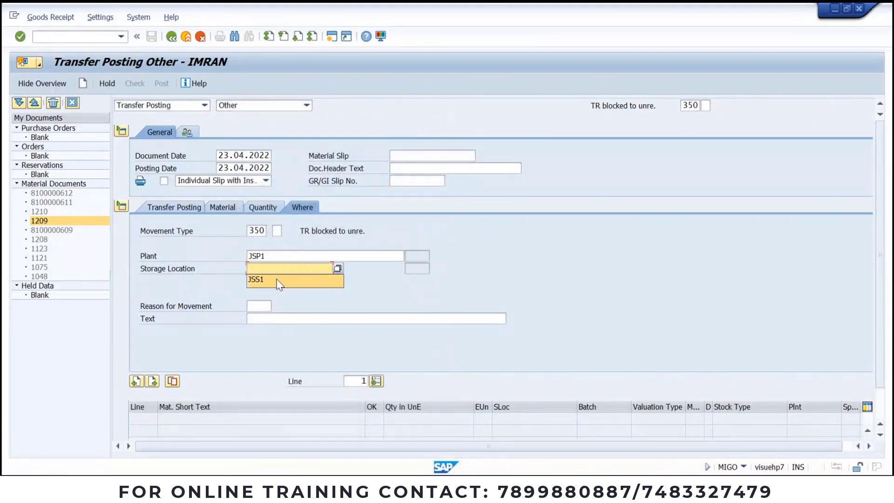
pyautogui.click(279, 282)
pyautogui.click(222, 210)
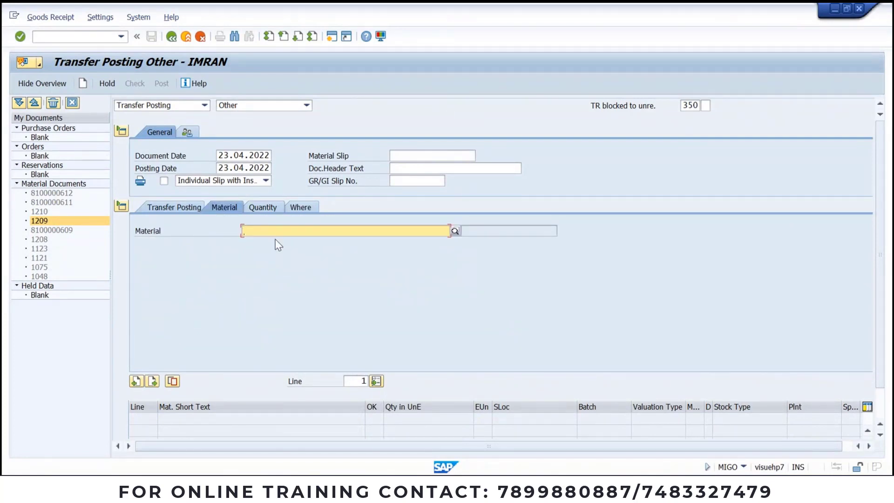
pyautogui.write('731')
pyautogui.press('Return')
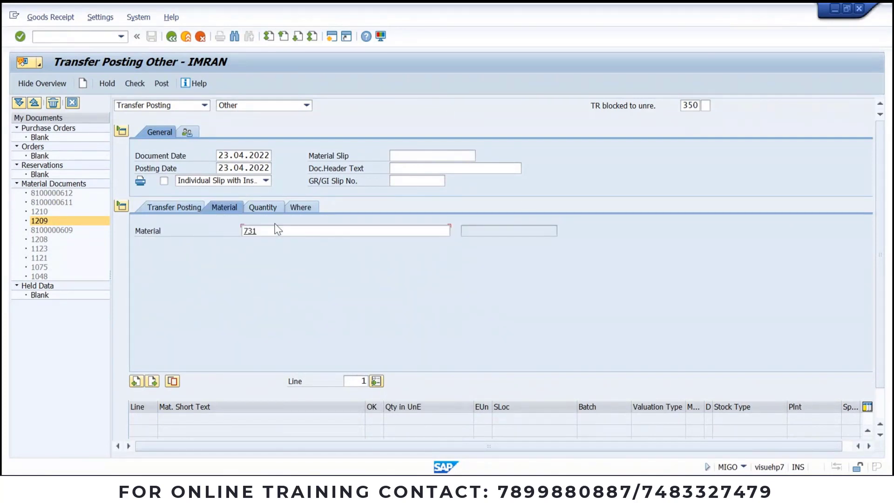
# Step: Enter a quantity of 5 KG, then check and post the 350 transfer
pyautogui.click(260, 208)
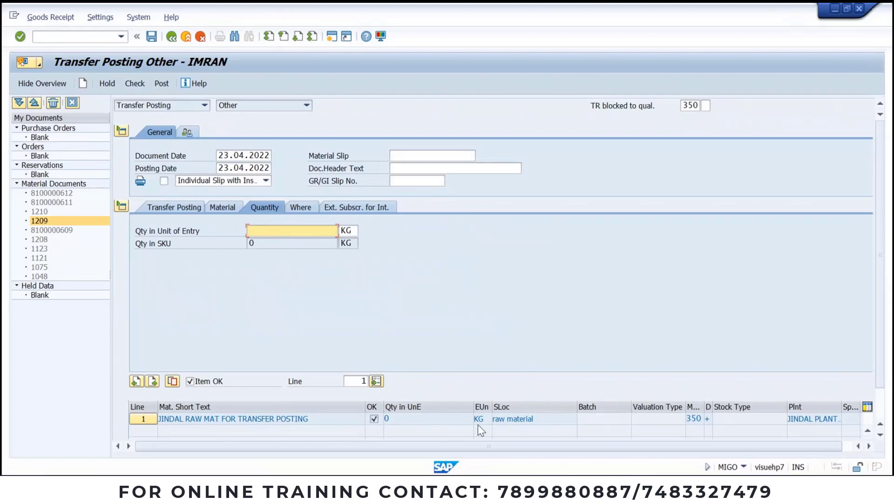
pyautogui.click(526, 426)
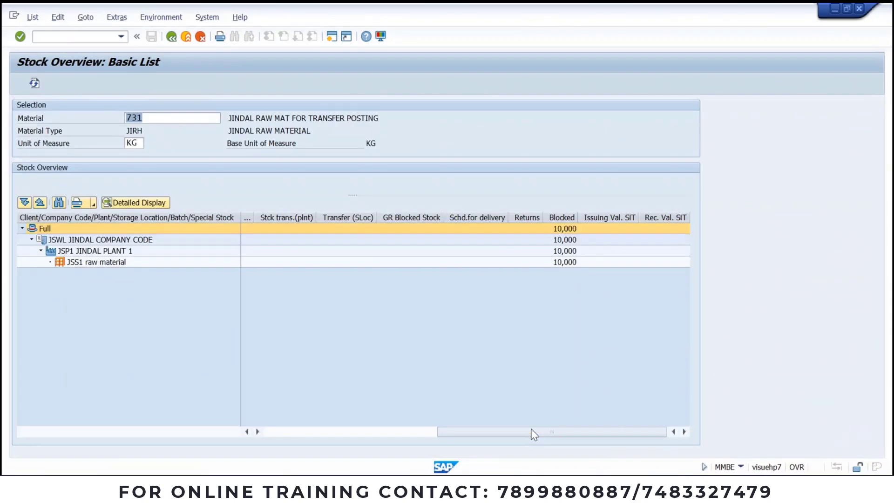
pyautogui.moveTo(457, 433); pyautogui.dragTo(233, 437)
pyautogui.moveTo(557, 432); pyautogui.dragTo(353, 438)
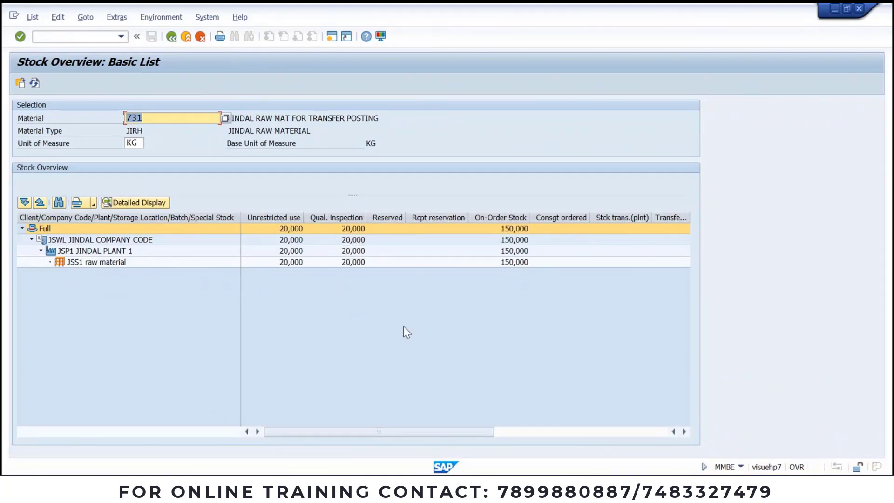
pyautogui.hotkey('alt', 'Tab')
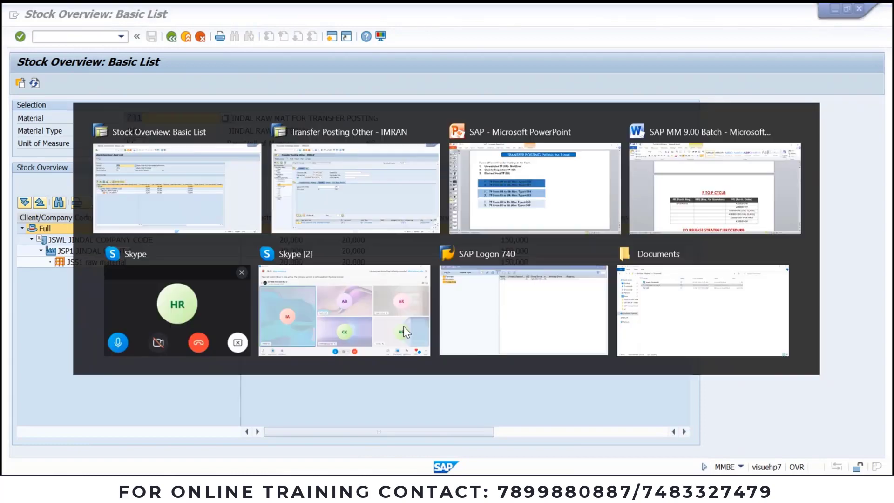
pyautogui.write('5')
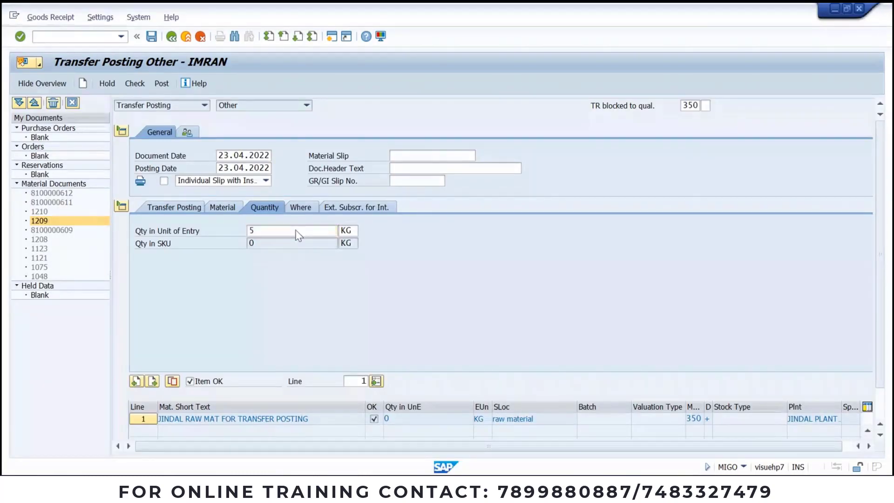
pyautogui.press('Return')
pyautogui.click(141, 89)
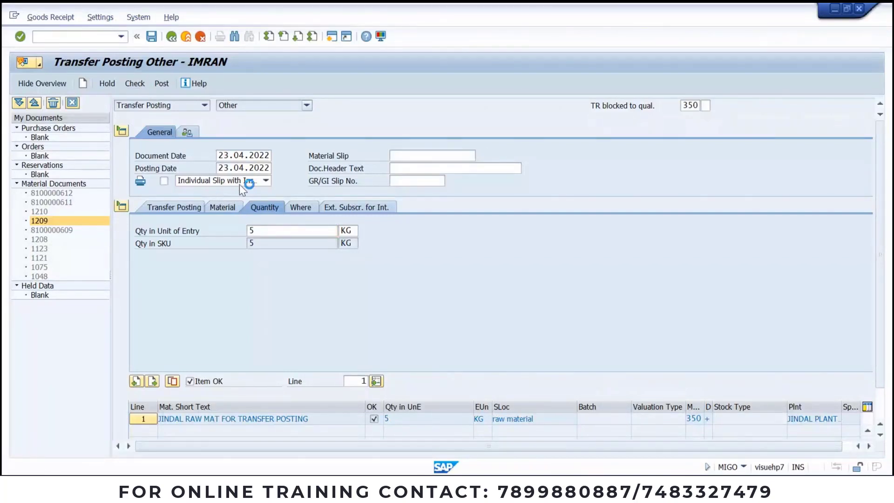
pyautogui.click(163, 84)
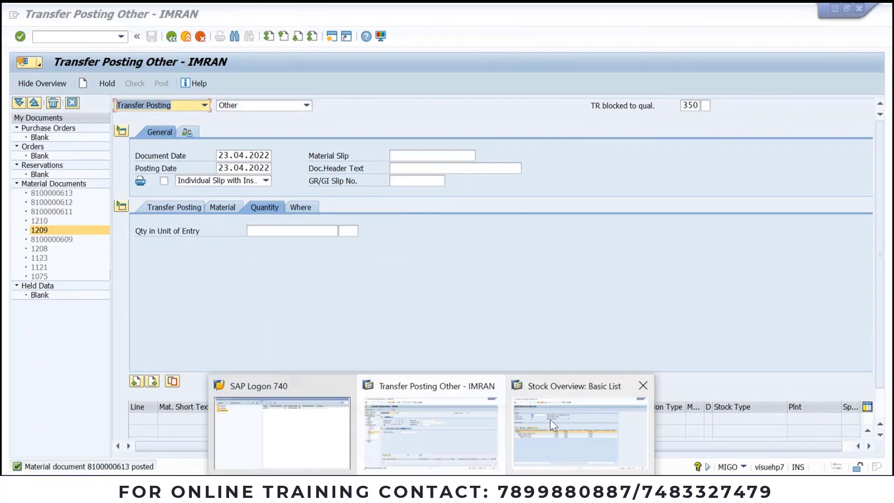
# Step: Refresh material 731's stock overview and scroll to compare quality inspection and blocked stock
pyautogui.click(549, 419)
pyautogui.click(35, 83)
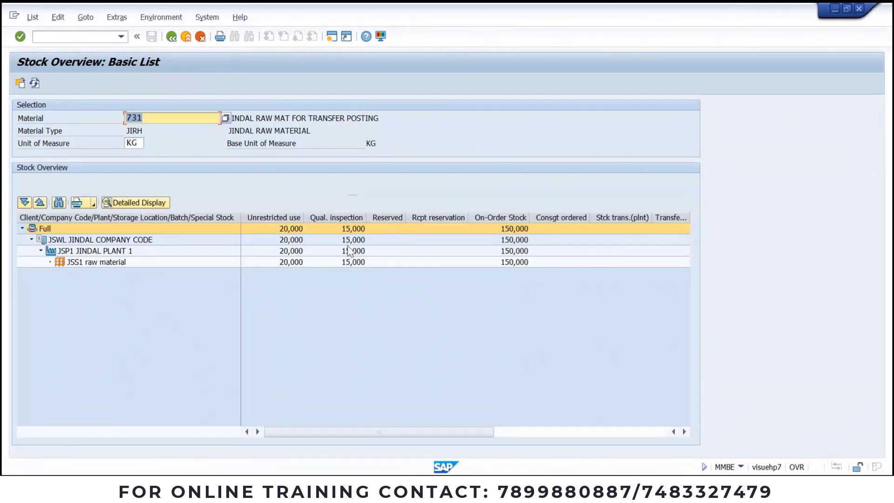
pyautogui.moveTo(295, 432); pyautogui.dragTo(479, 421)
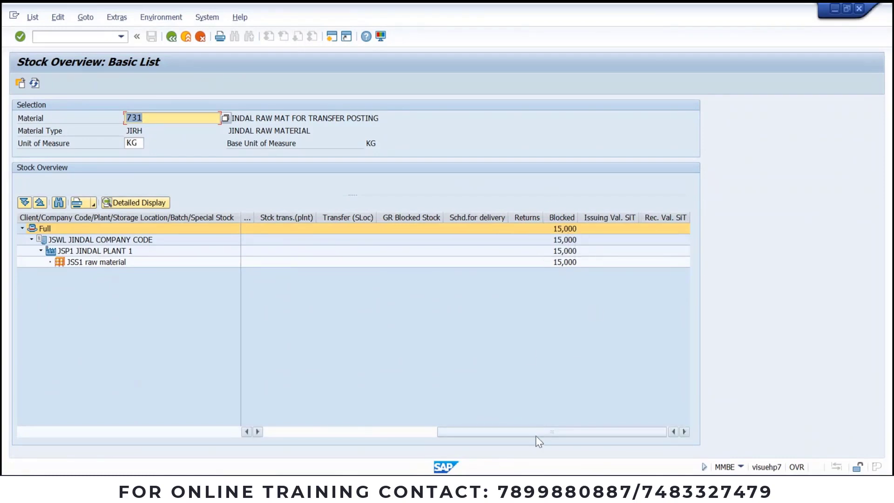
pyautogui.moveTo(535, 431); pyautogui.dragTo(321, 442)
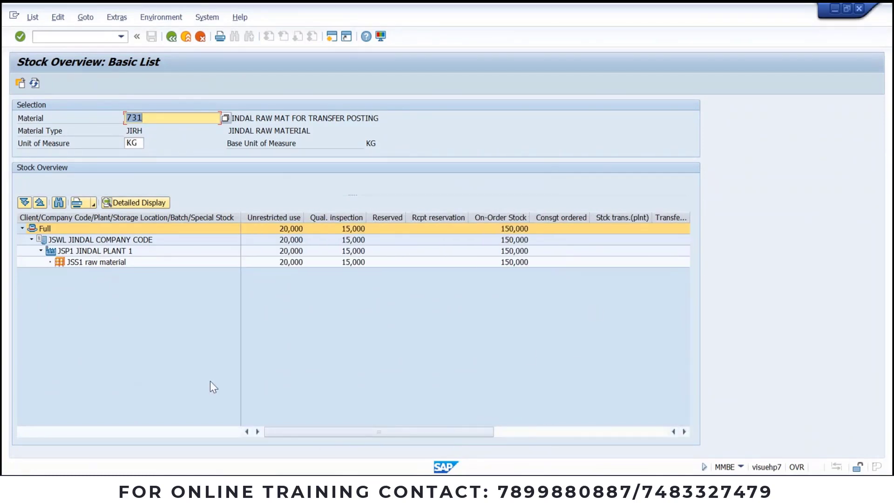
# Step: Select the movement boxes and the 'Within the Plant' title text on the transfer slide
pyautogui.hotkey('alt', 'Tab')
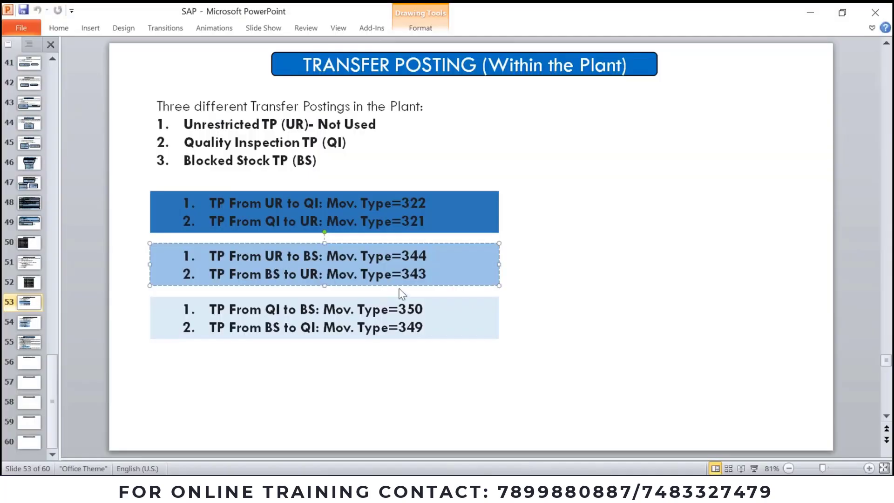
pyautogui.click(415, 328)
pyautogui.click(410, 291)
pyautogui.click(418, 256)
pyautogui.moveTo(431, 486)
pyautogui.moveTo(486, 63); pyautogui.dragTo(622, 62)
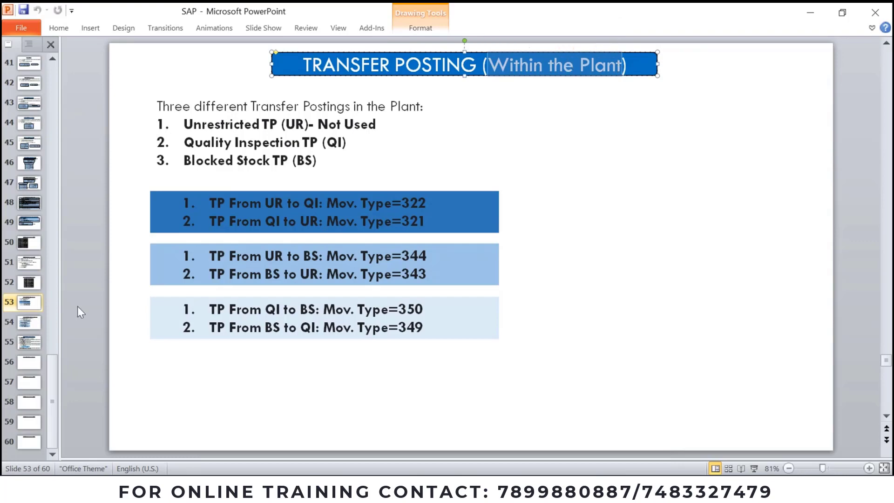
# Step: Replace 'For Different Locations' in slide 54's title with 'Within the Co. Cd.'
pyautogui.click(29, 326)
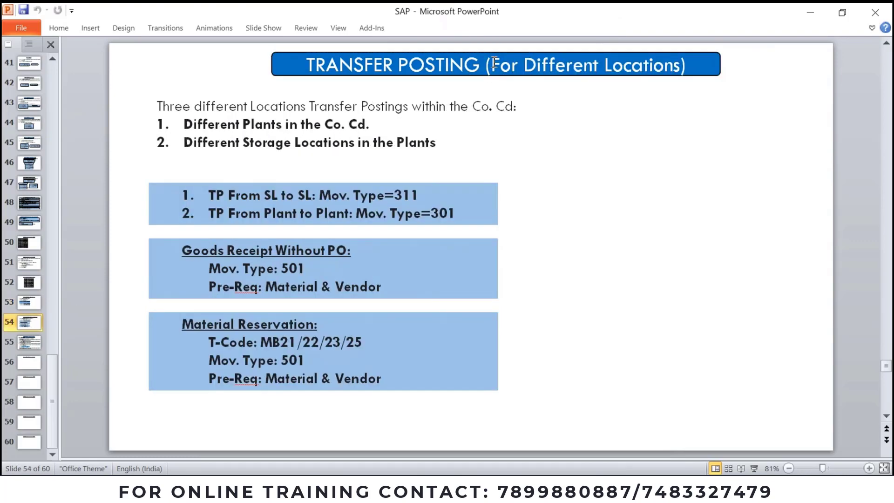
pyautogui.moveTo(490, 64); pyautogui.dragTo(648, 63)
pyautogui.click(650, 176)
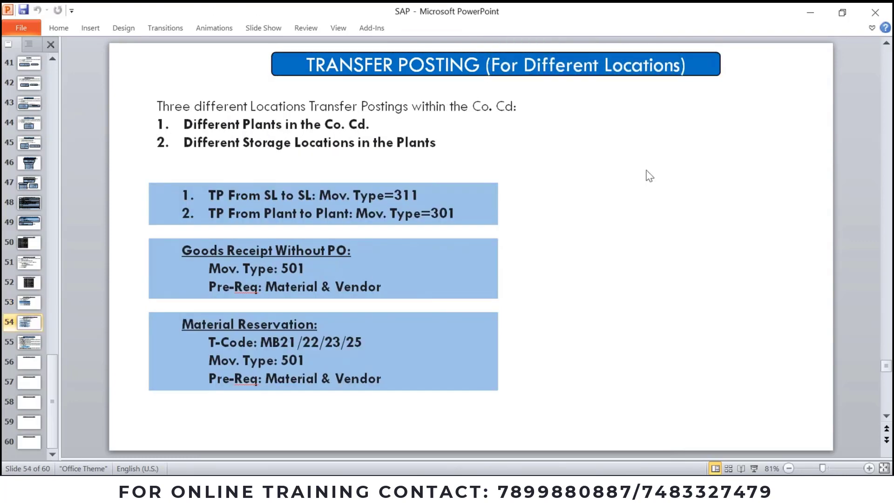
pyautogui.moveTo(490, 64); pyautogui.dragTo(658, 57)
pyautogui.write('Within')
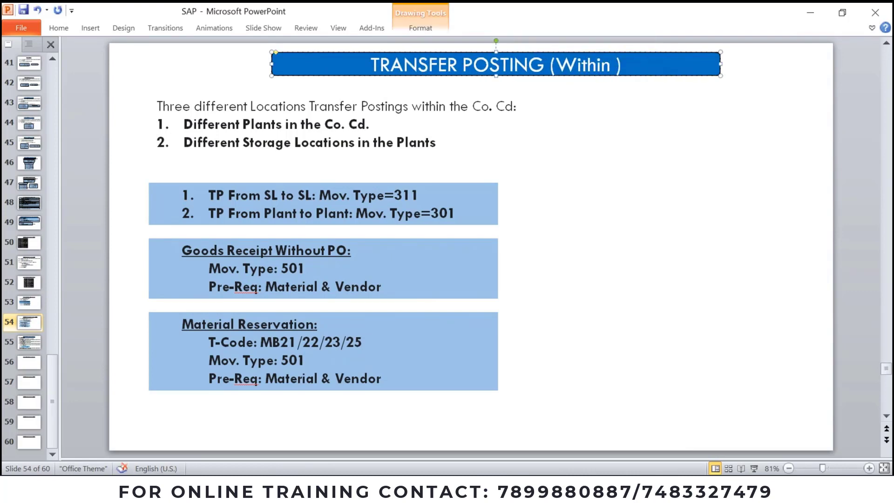
pyautogui.write(' the CO')
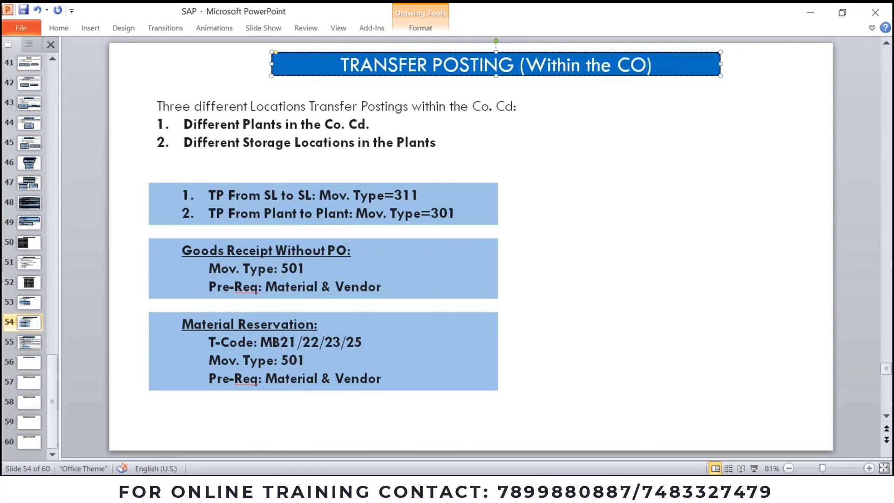
pyautogui.press('BackSpace')
pyautogui.write('o')
pyautogui.write('. Cd')
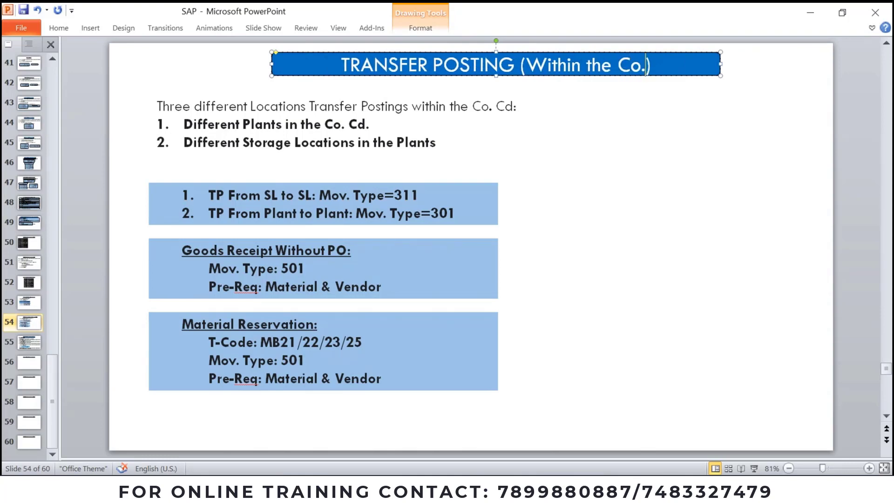
pyautogui.write('.')
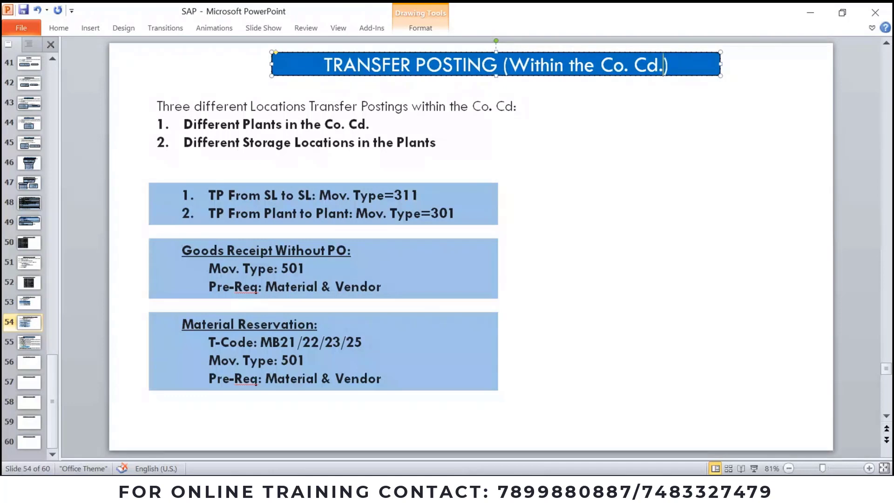
pyautogui.write(')')
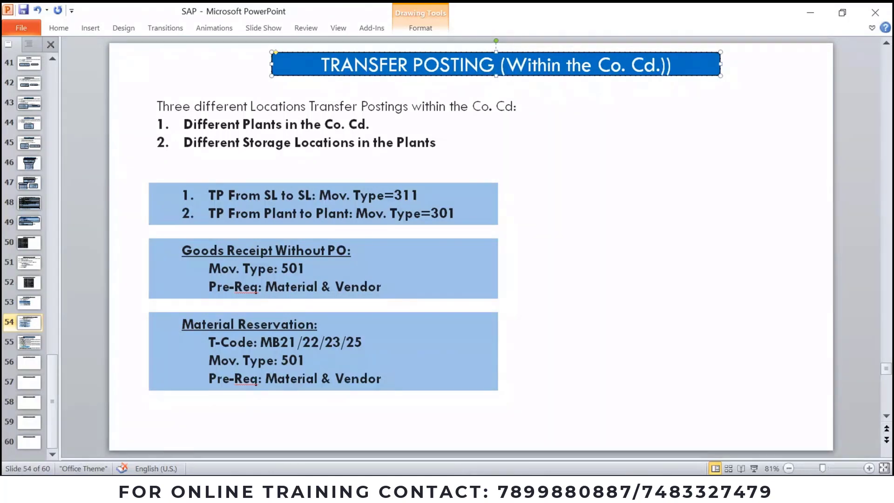
pyautogui.press('BackSpace')
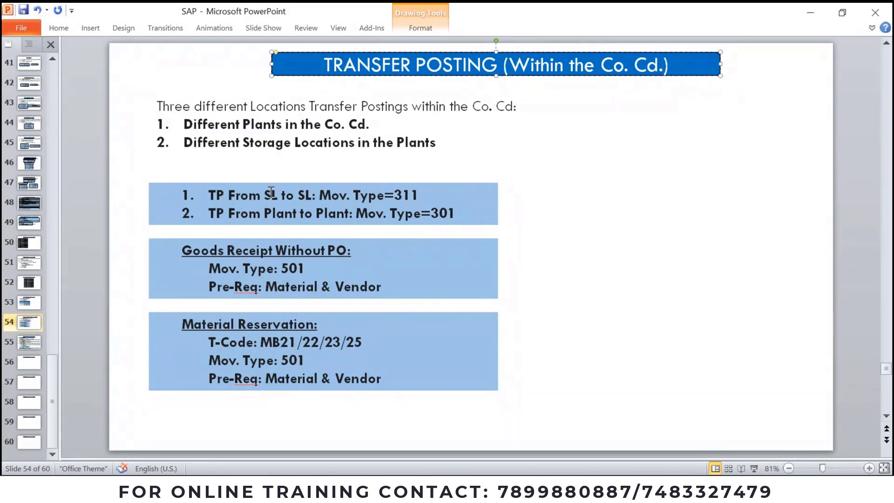
pyautogui.click(272, 192)
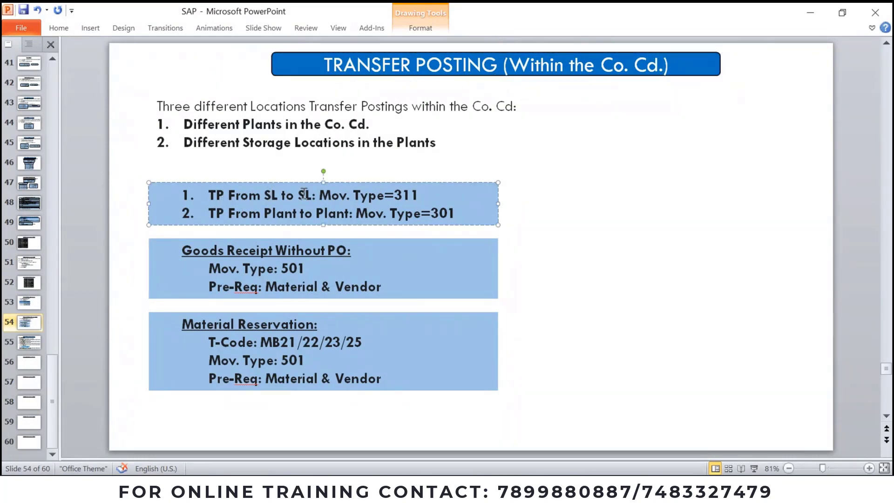
pyautogui.click(349, 213)
# Step: Inspect unrestricted-use stock for plant JSP1 and storage location JSS1, then return to MIGO
pyautogui.hotkey('alt', 'Tab')
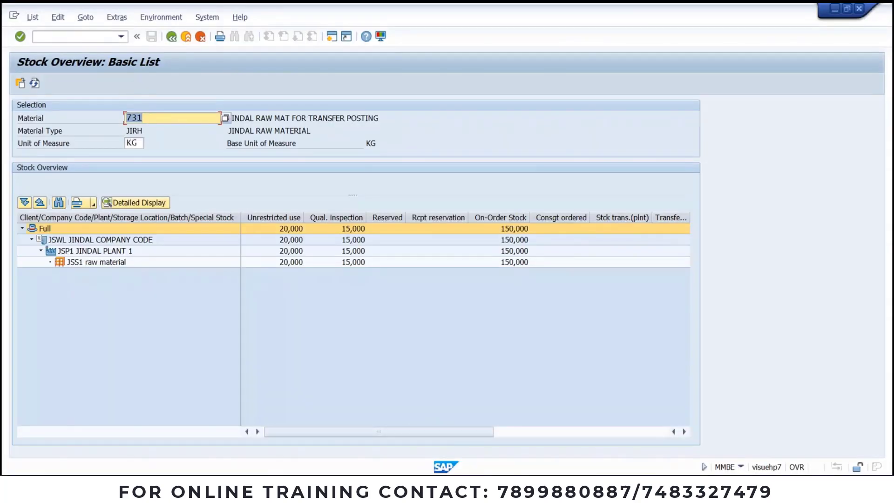
pyautogui.click(90, 254)
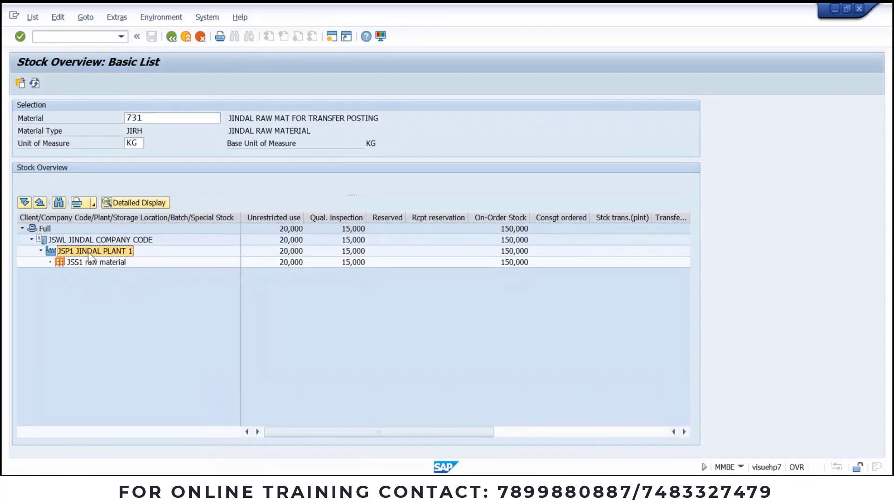
pyautogui.click(291, 253)
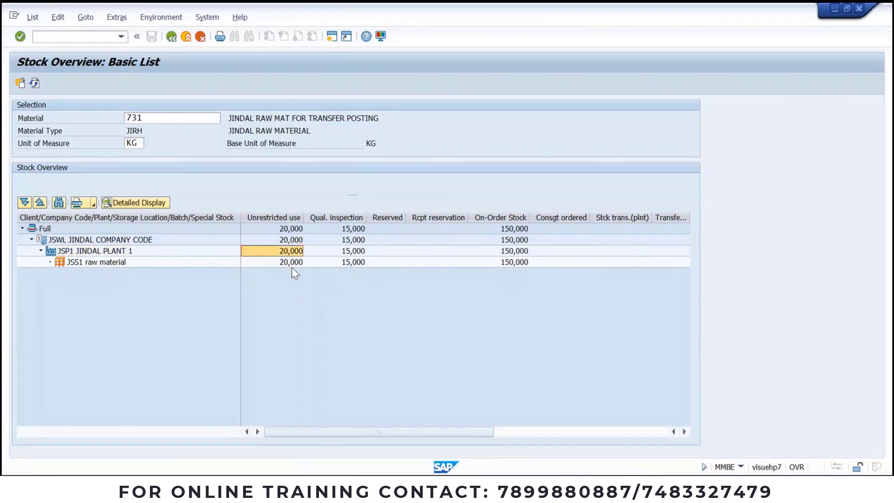
pyautogui.click(291, 264)
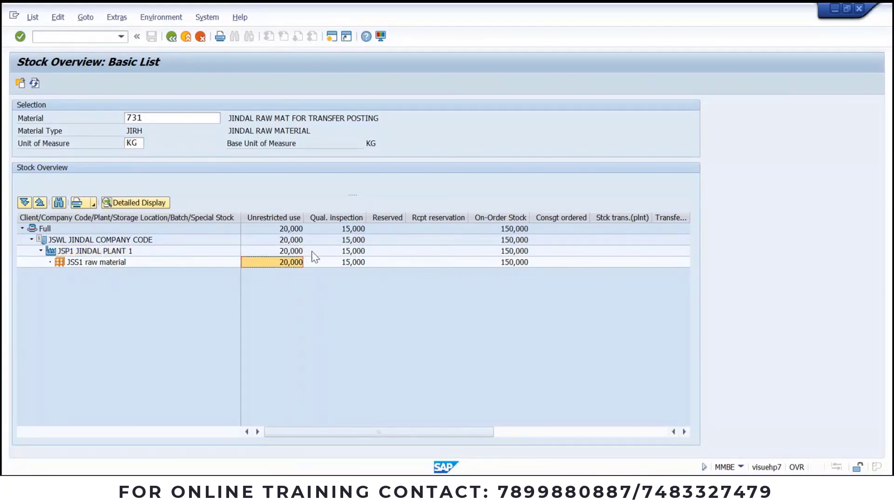
pyautogui.click(286, 228)
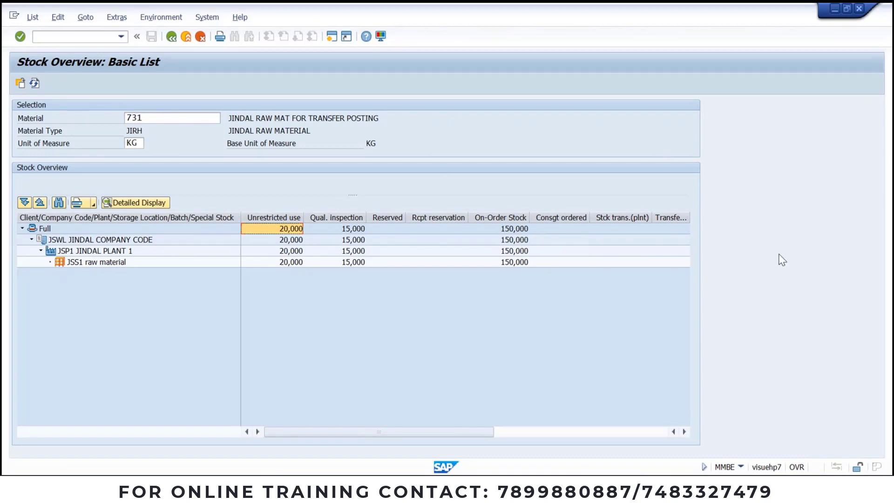
pyautogui.moveTo(485, 431); pyautogui.dragTo(615, 431)
pyautogui.moveTo(495, 432); pyautogui.dragTo(365, 432)
pyautogui.click(76, 254)
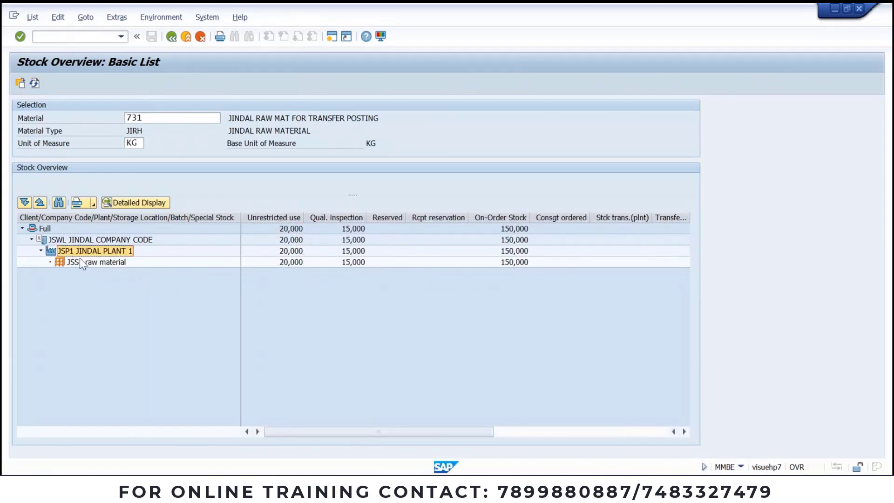
pyautogui.click(85, 263)
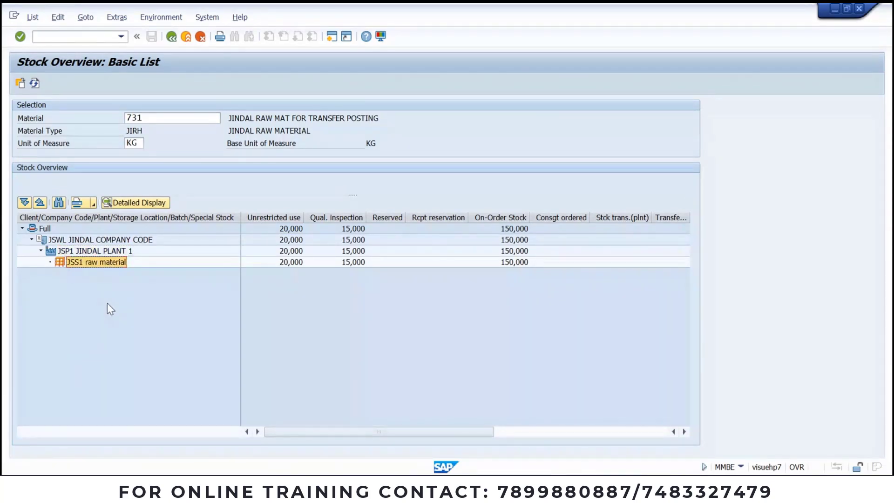
pyautogui.click(426, 486)
pyautogui.click(404, 436)
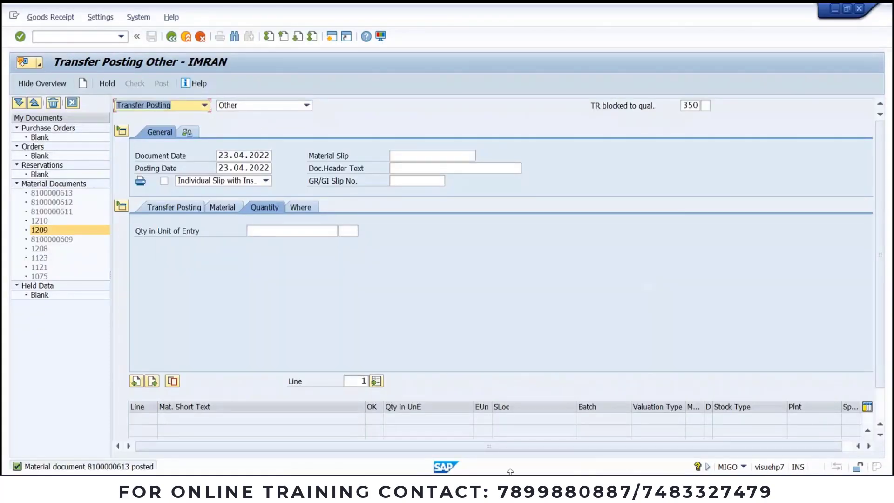
# Step: Look up movement type 301 on the presentation slide
pyautogui.click(474, 486)
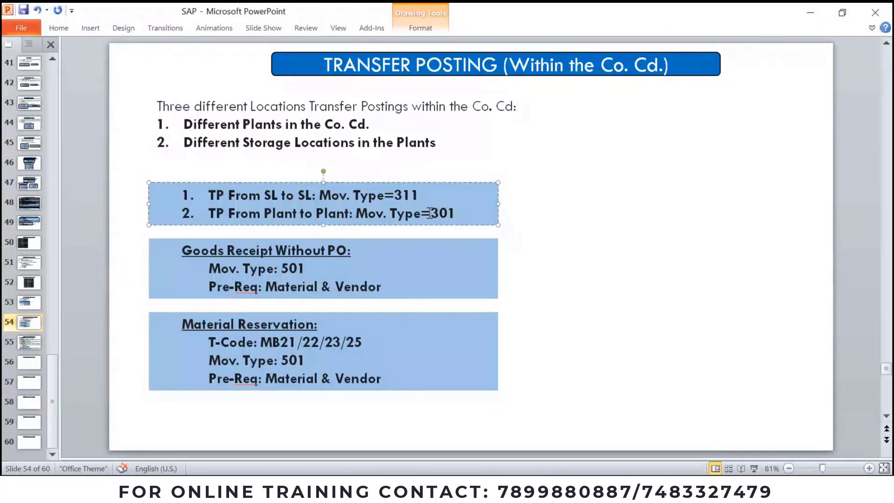
pyautogui.moveTo(430, 213); pyautogui.dragTo(448, 213)
pyautogui.doubleClick(451, 213)
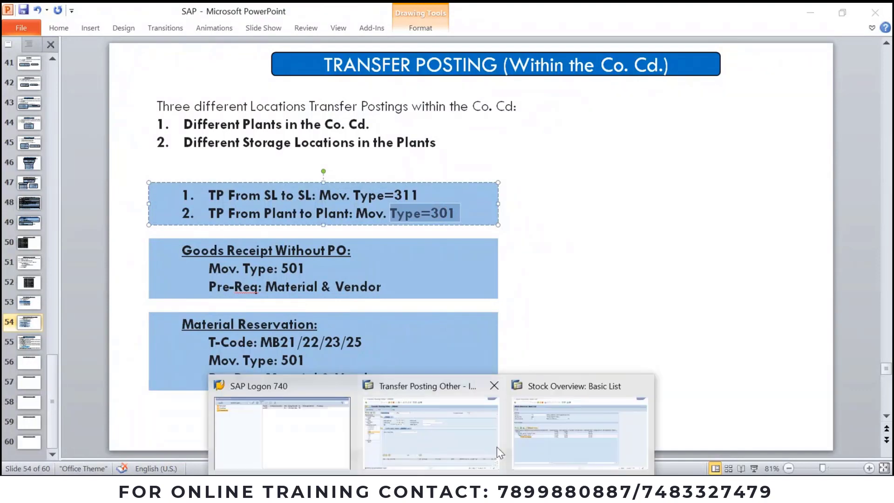
pyautogui.click(466, 427)
# Step: Change the header movement type from 350 to 301 plant-to-plant and show the transfer fields
pyautogui.click(697, 105)
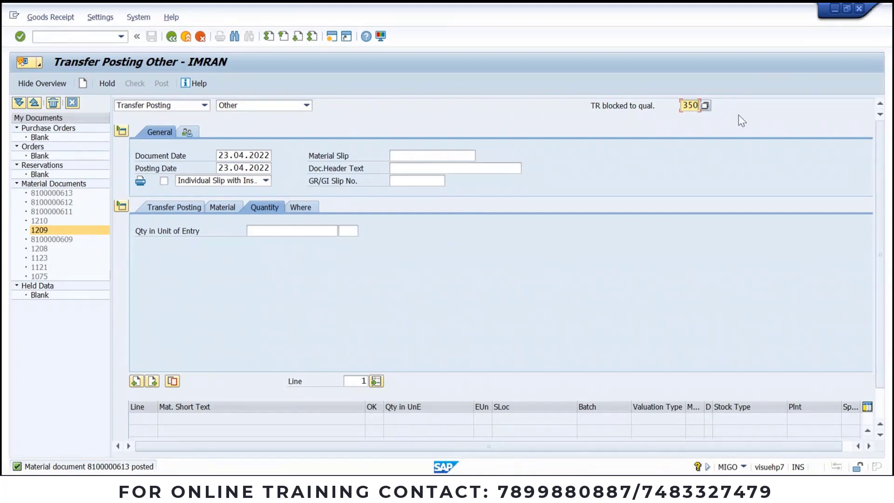
pyautogui.click(706, 104)
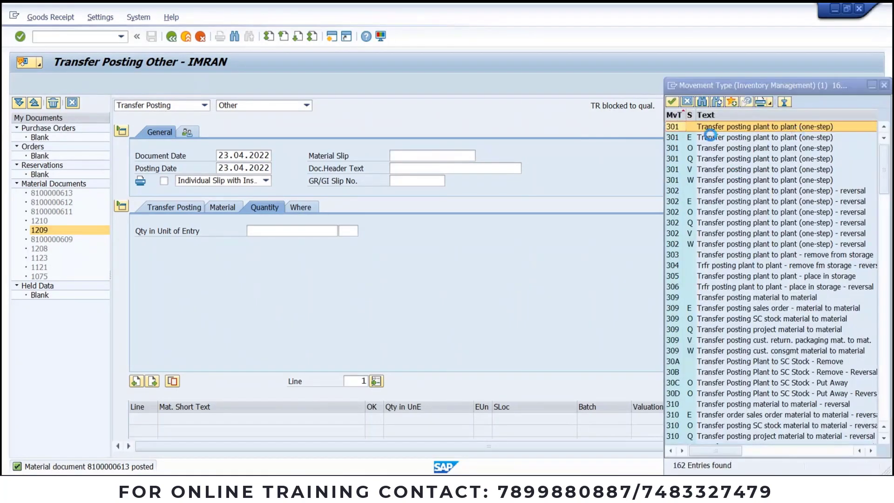
pyautogui.doubleClick(673, 127)
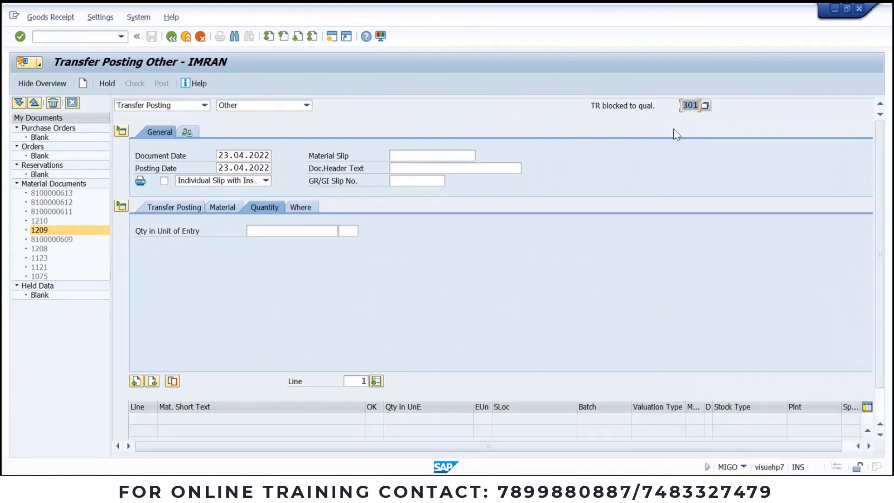
pyautogui.press('Return')
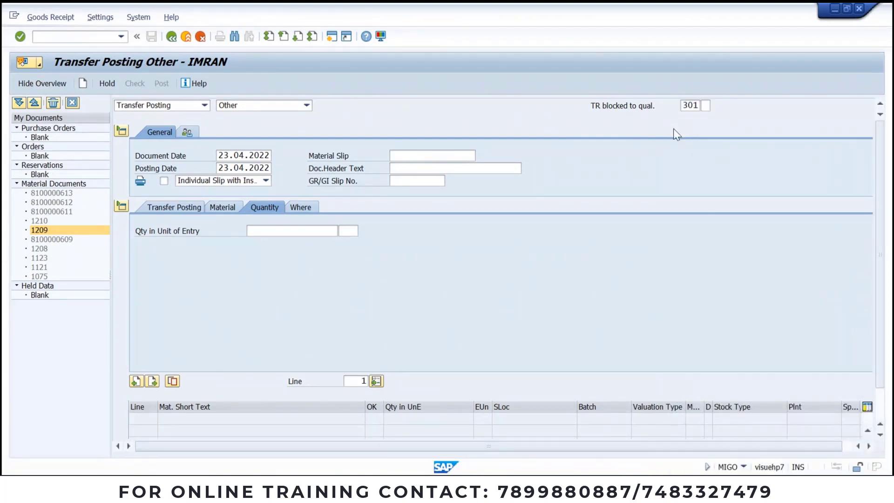
pyautogui.click(195, 208)
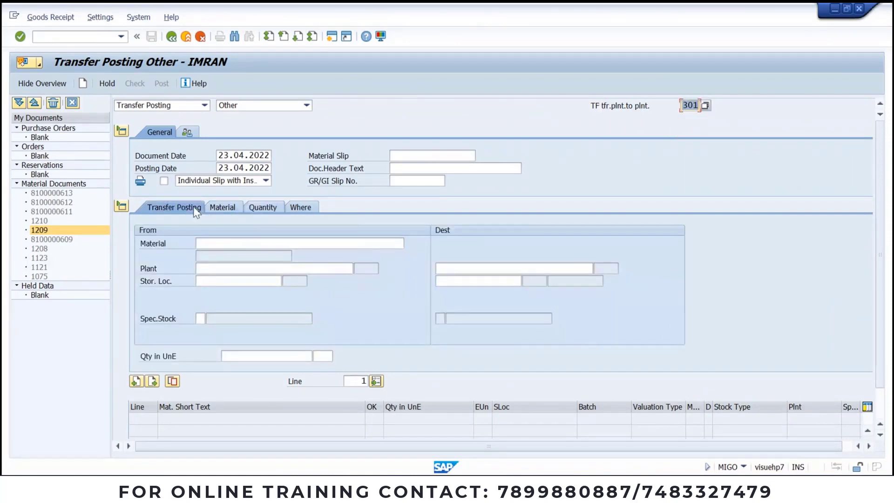
# Step: Enter source material 731, plant JSP1 and storage location JSS1
pyautogui.click(203, 242)
pyautogui.write('7')
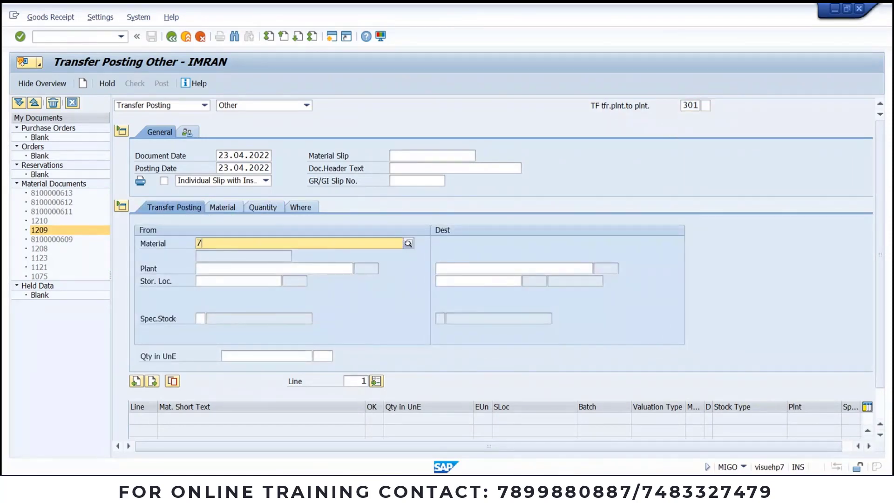
pyautogui.write('31')
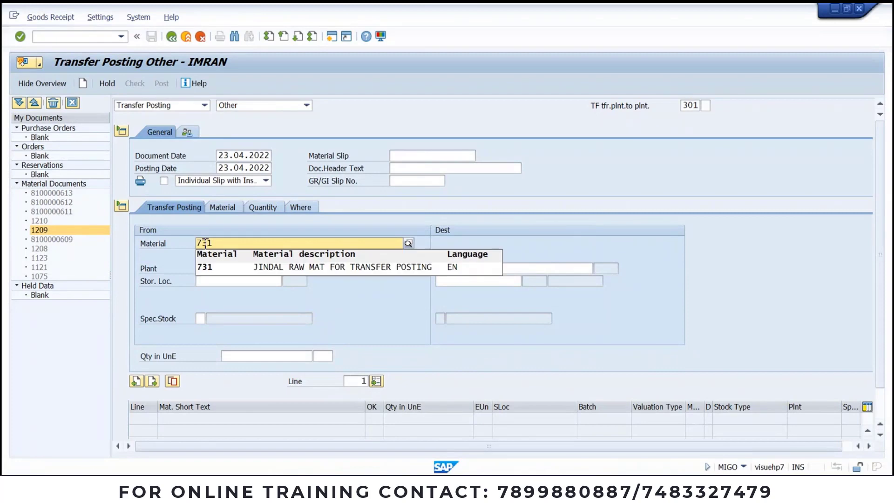
pyautogui.click(224, 267)
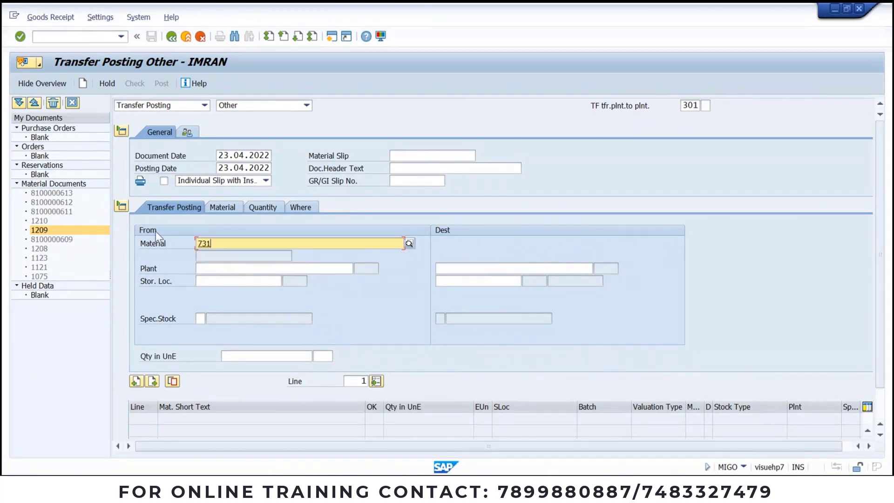
pyautogui.click(225, 270)
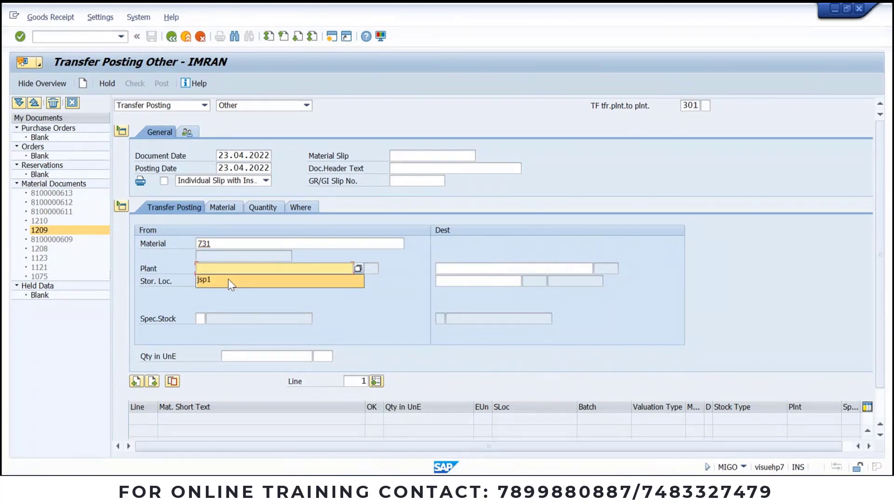
pyautogui.click(228, 278)
pyautogui.click(228, 278)
pyautogui.click(228, 294)
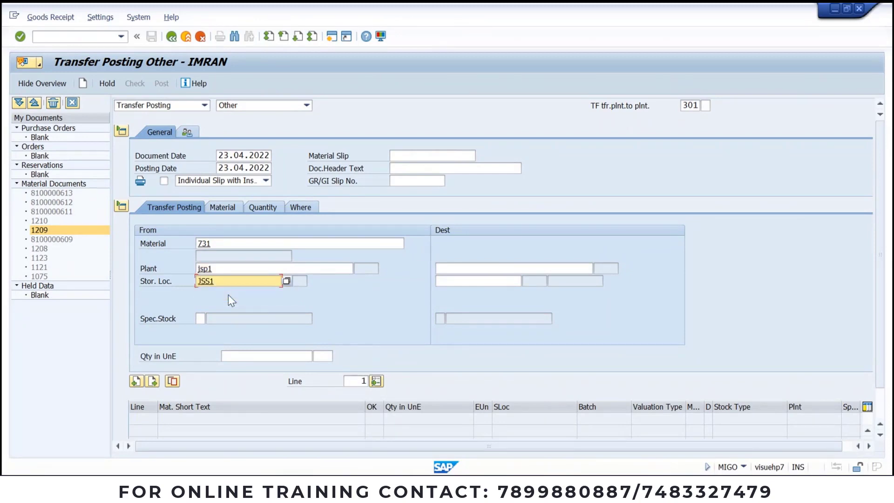
# Step: Enter destination plant JSP2 and storage location JSS2, confirm, and view the Material and Quantity details
pyautogui.click(496, 269)
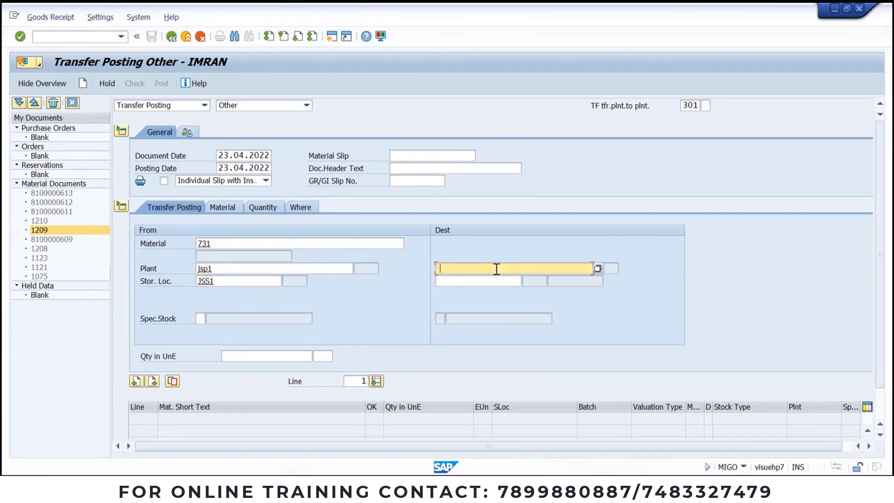
pyautogui.click(494, 271)
pyautogui.click(491, 279)
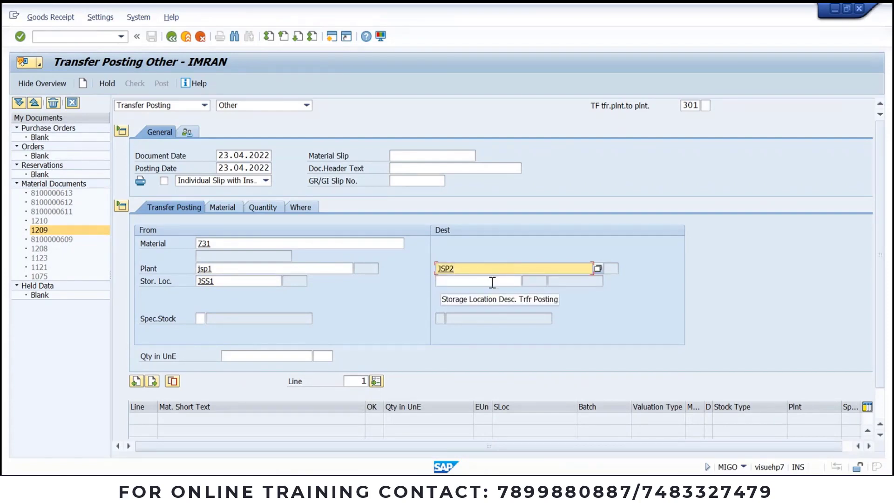
pyautogui.click(491, 282)
pyautogui.click(481, 296)
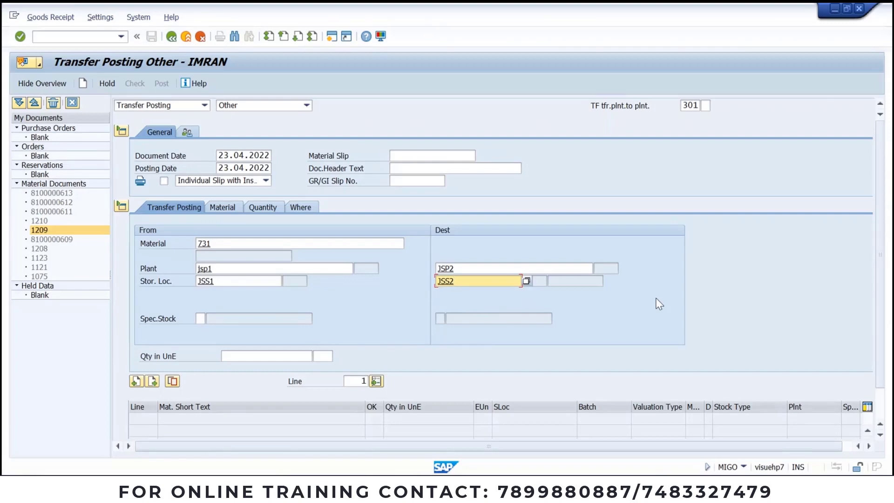
pyautogui.press('Return')
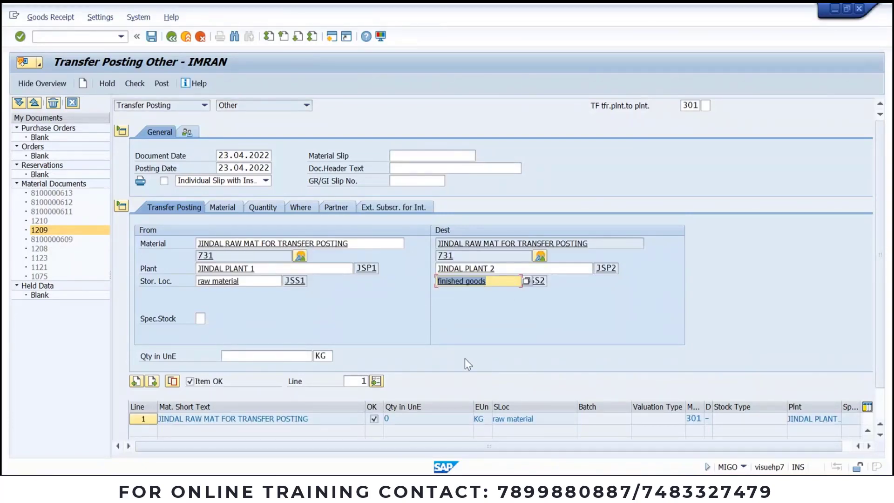
pyautogui.click(225, 208)
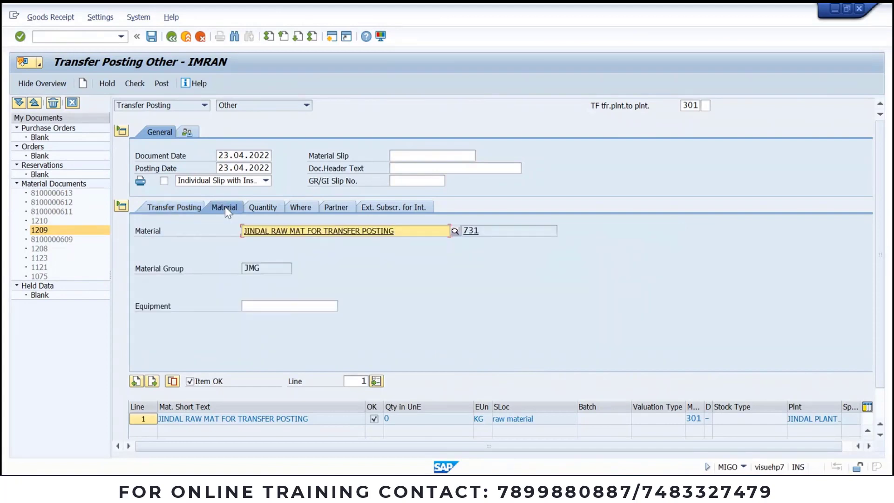
pyautogui.click(260, 208)
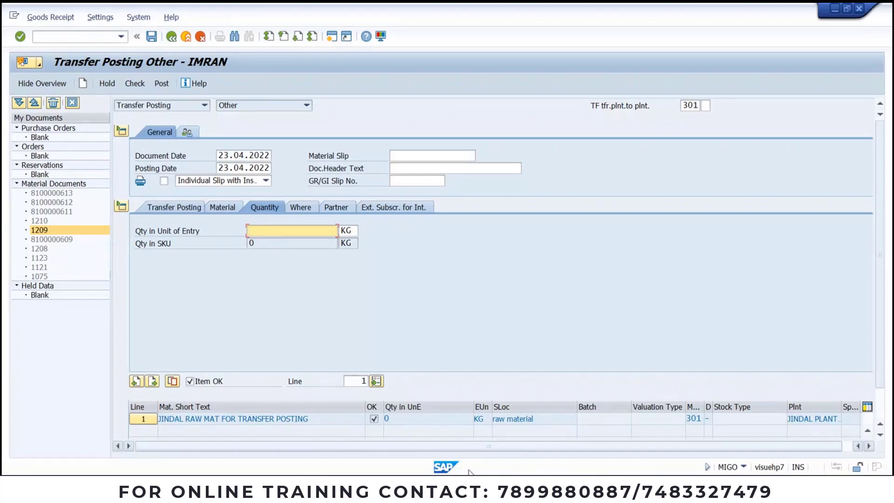
# Step: Enter 10 KG and check the 301 transfer, which reports material 731 not maintained in JSP2
pyautogui.moveTo(479, 487)
pyautogui.click(531, 454)
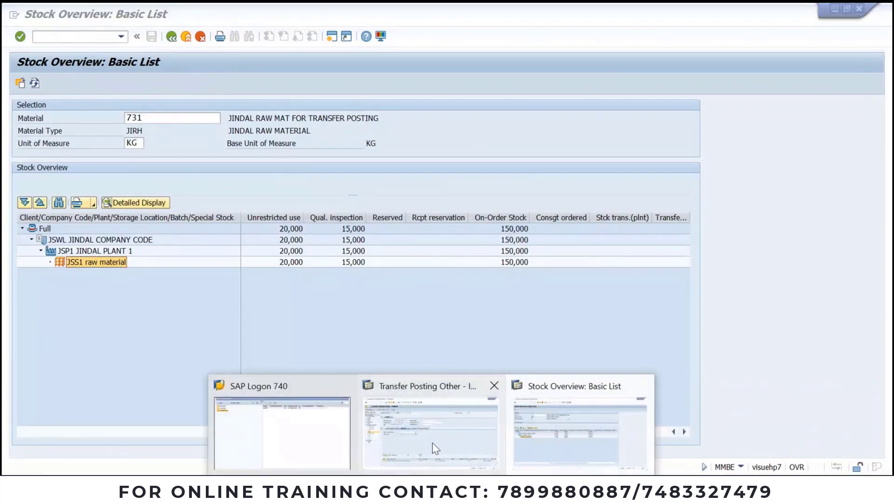
pyautogui.click(432, 442)
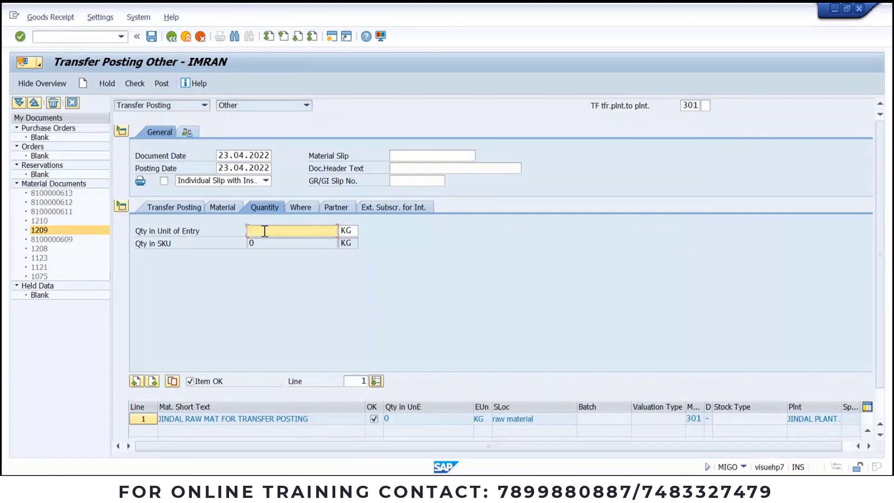
pyautogui.write('10')
pyautogui.press('Return')
pyautogui.click(299, 207)
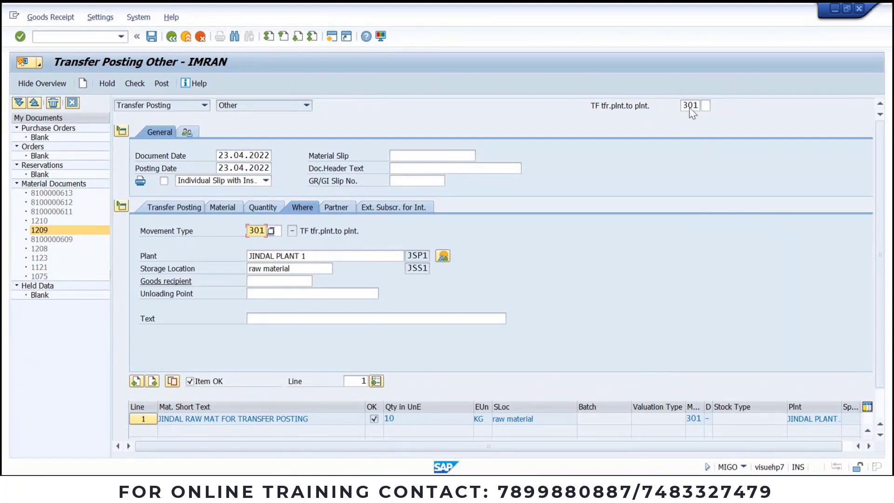
pyautogui.click(349, 209)
pyautogui.click(186, 208)
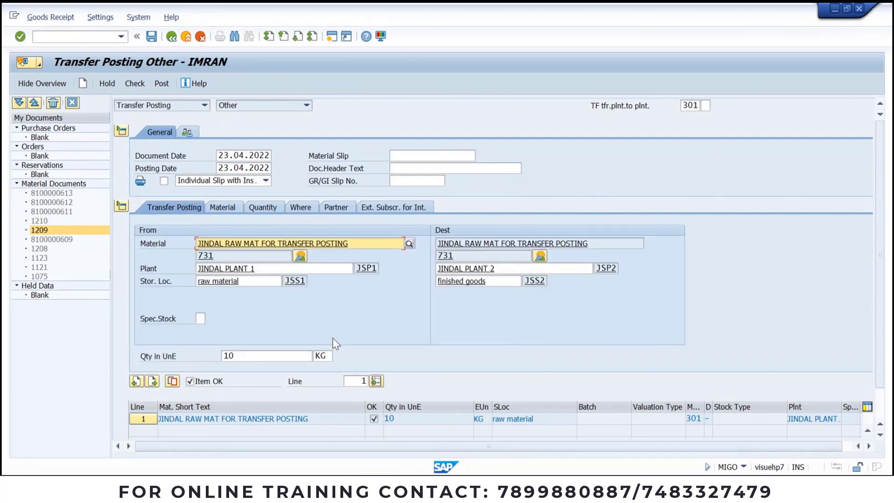
pyautogui.click(135, 83)
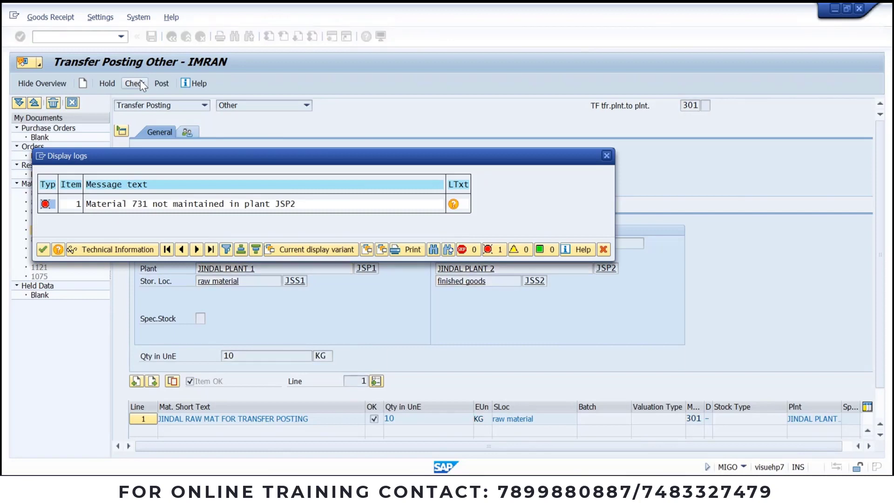
# Step: Read the long text for error M3351 (material 731 not maintained in plant JSP2), then close the log
pyautogui.click(234, 205)
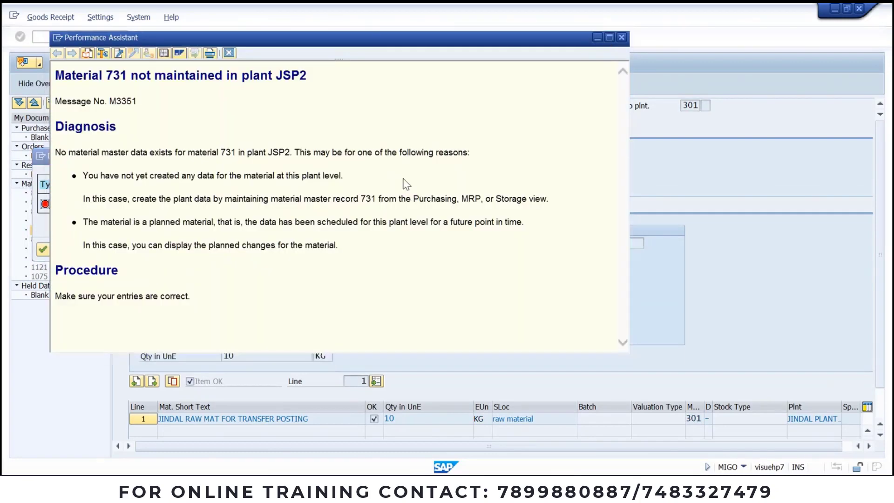
pyautogui.press('Escape')
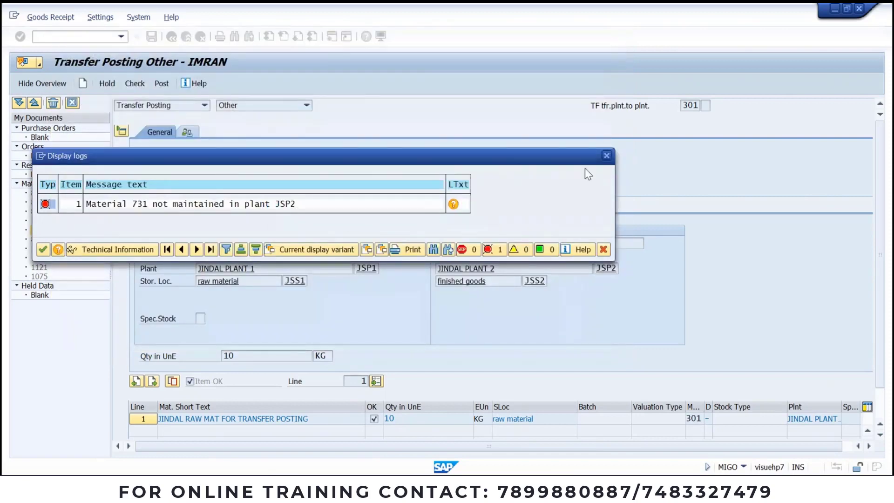
pyautogui.click(605, 156)
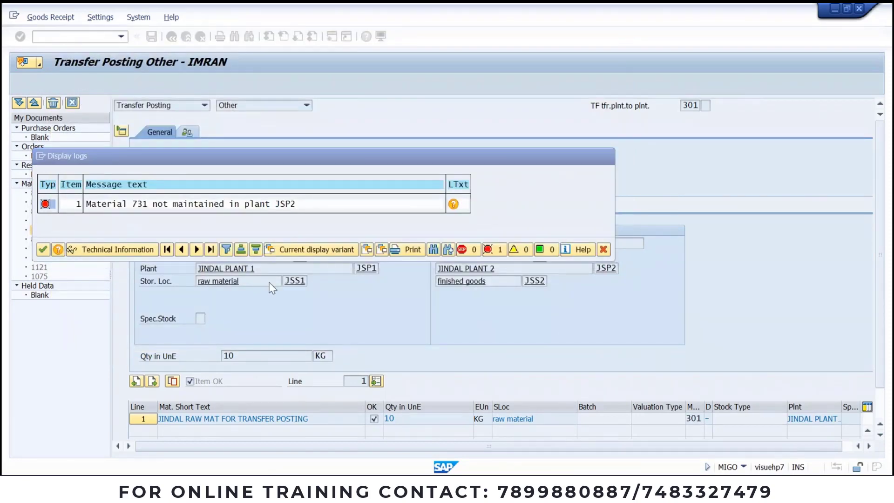
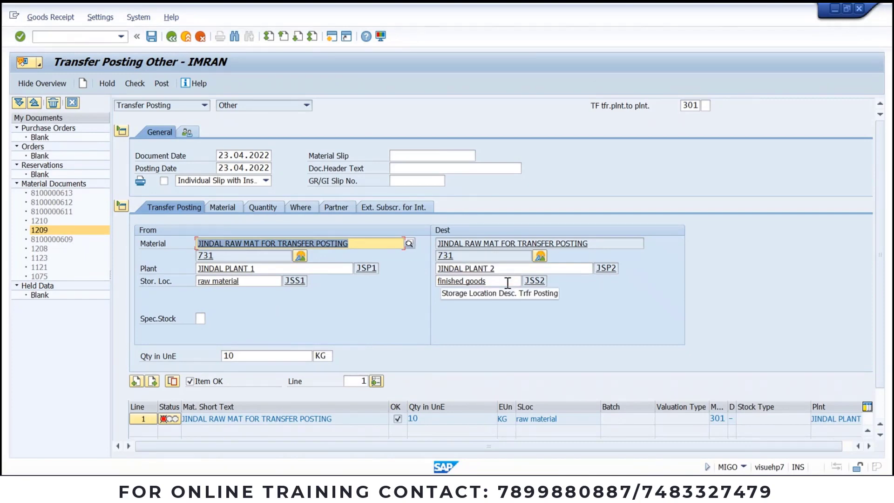
# Step: Start transaction MM01 in a new session with /omm01 to create a material master
pyautogui.click(84, 35)
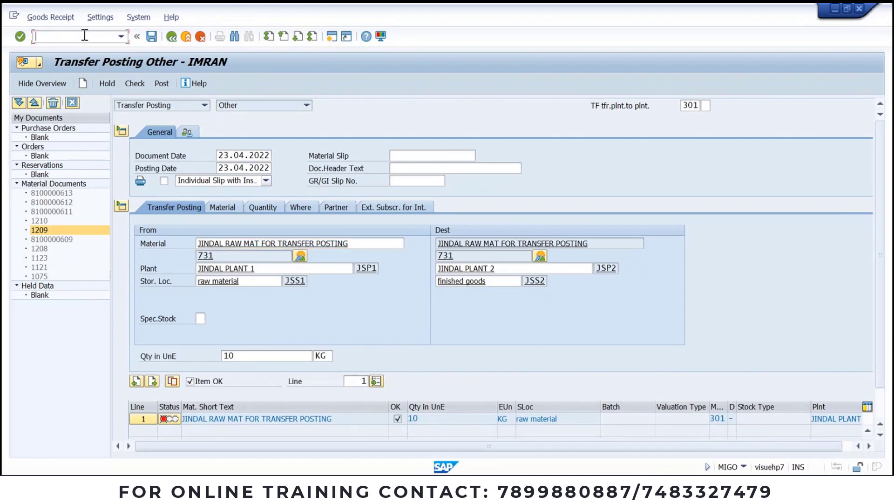
pyautogui.write('/omm01')
pyautogui.press('Return')
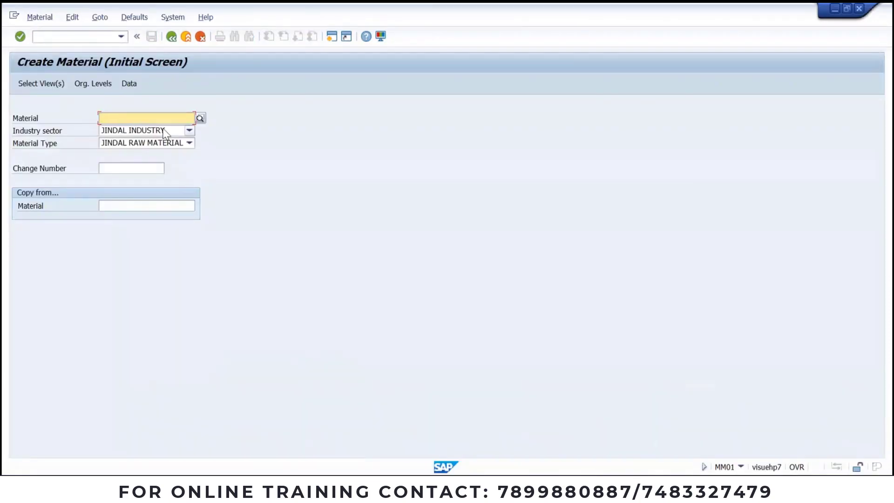
# Step: Extend material 731 to plant JSP2 and storage location JSS2, step through the views, and save
pyautogui.write('731')
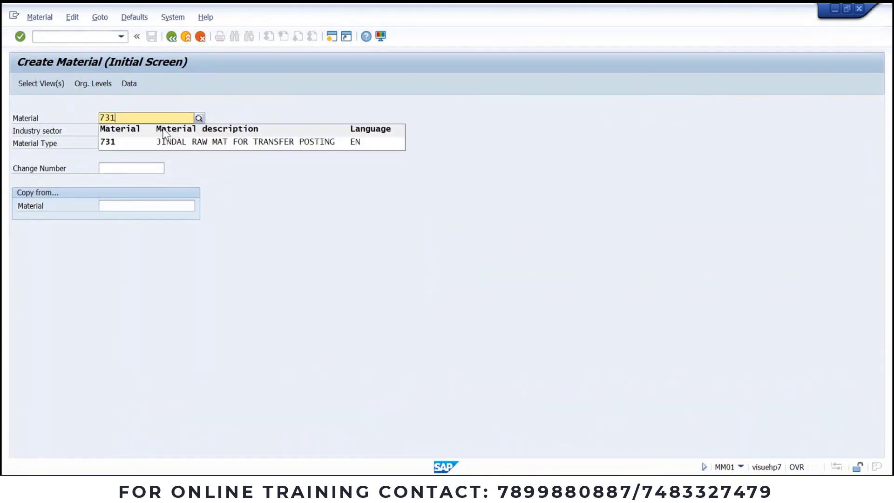
pyautogui.press('Return')
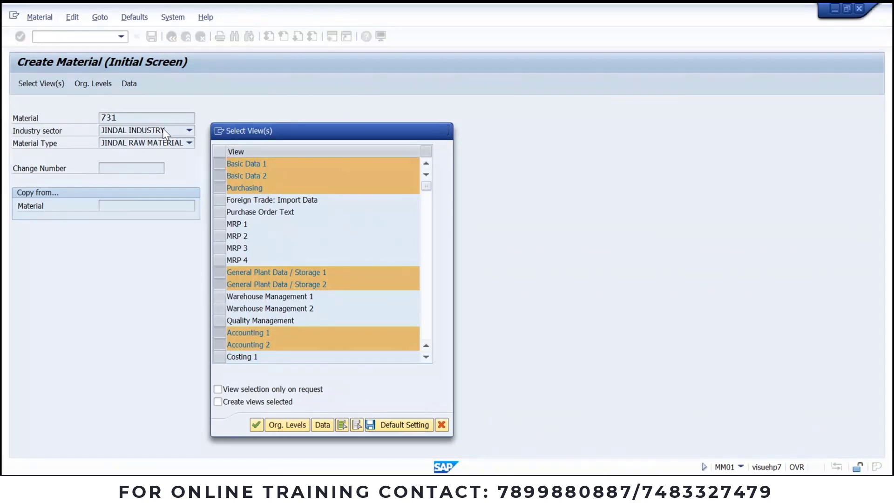
pyautogui.press('Return')
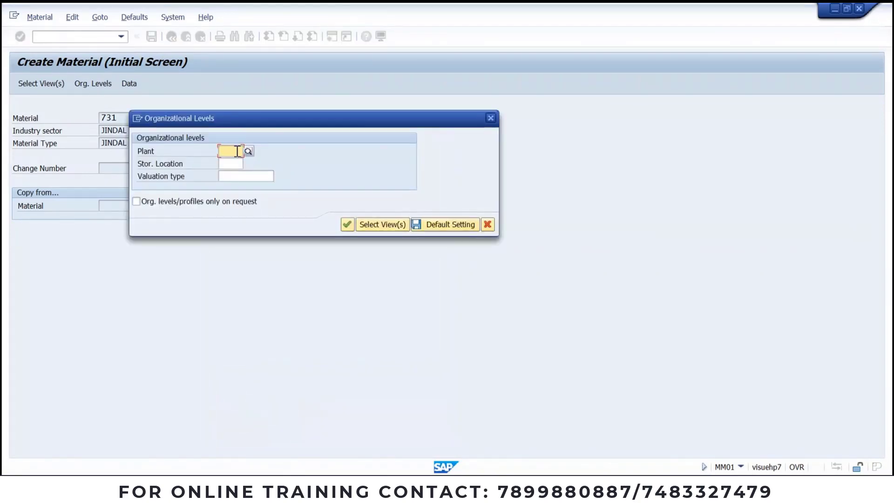
pyautogui.write('jsp2')
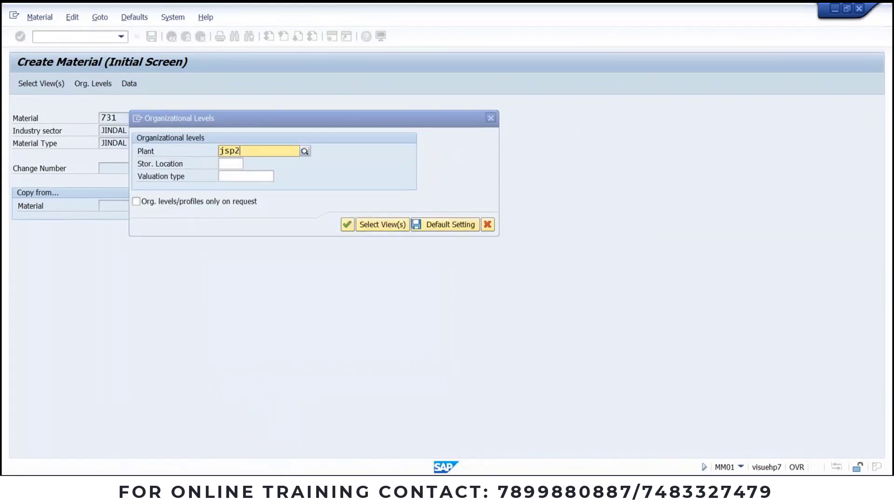
pyautogui.press('Tab')
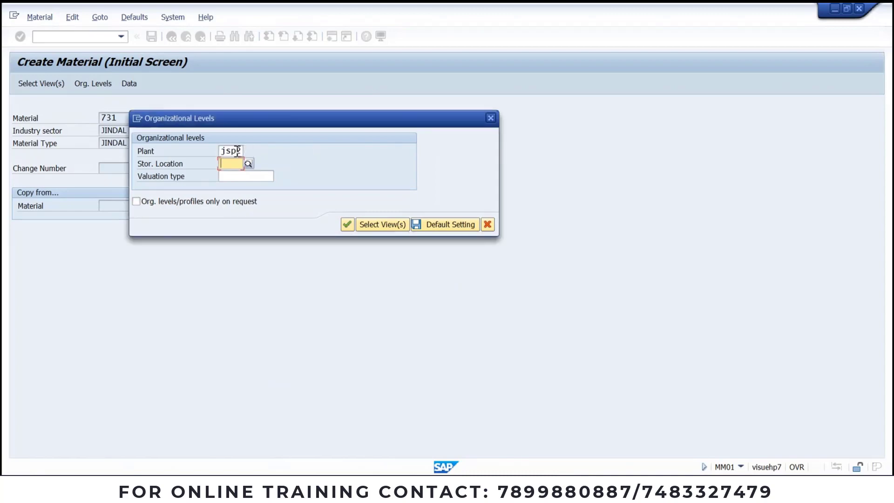
pyautogui.write('jss2')
pyautogui.press('Return')
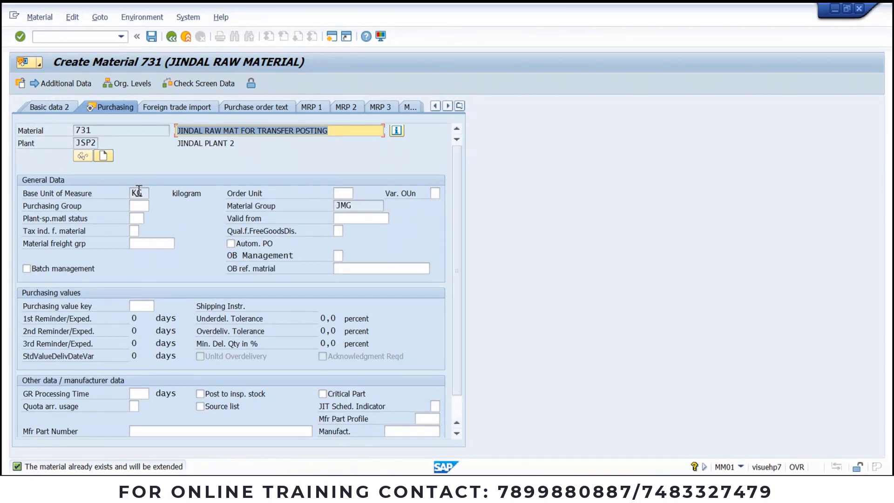
pyautogui.press('Return')
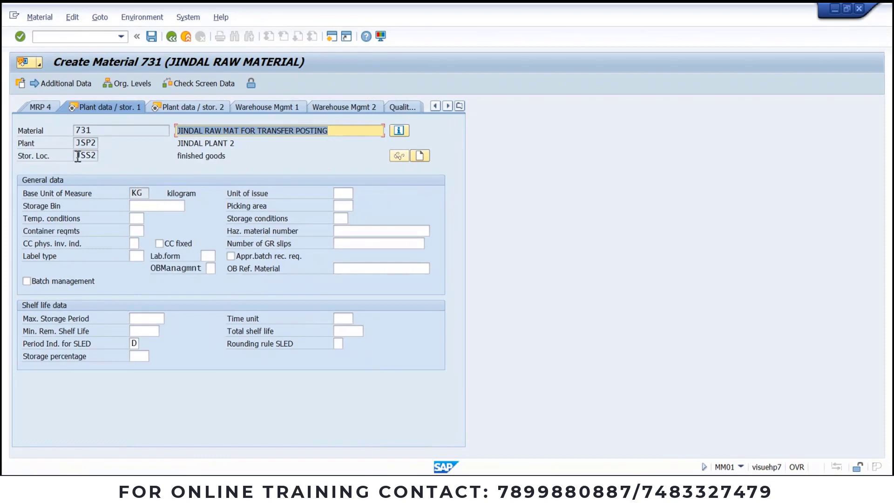
pyautogui.press('Return')
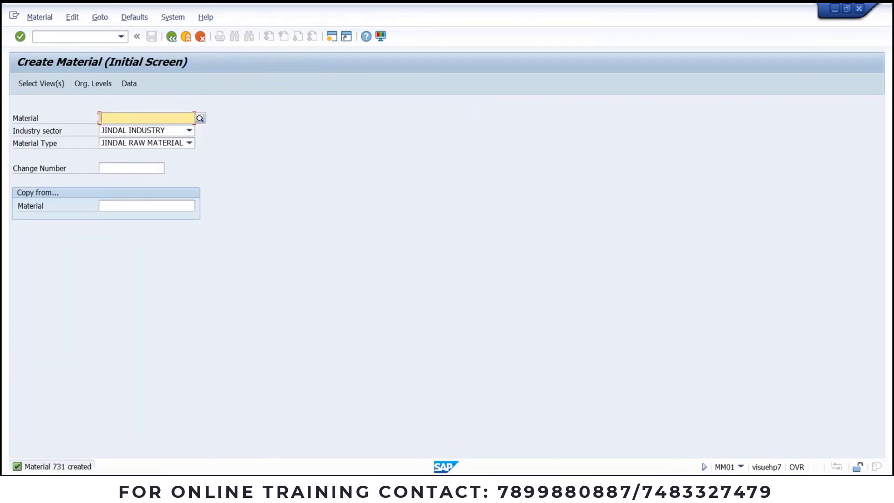
# Step: Return to the transfer posting, close the error log, and restart MIGO from the command history
pyautogui.click(395, 487)
pyautogui.click(382, 435)
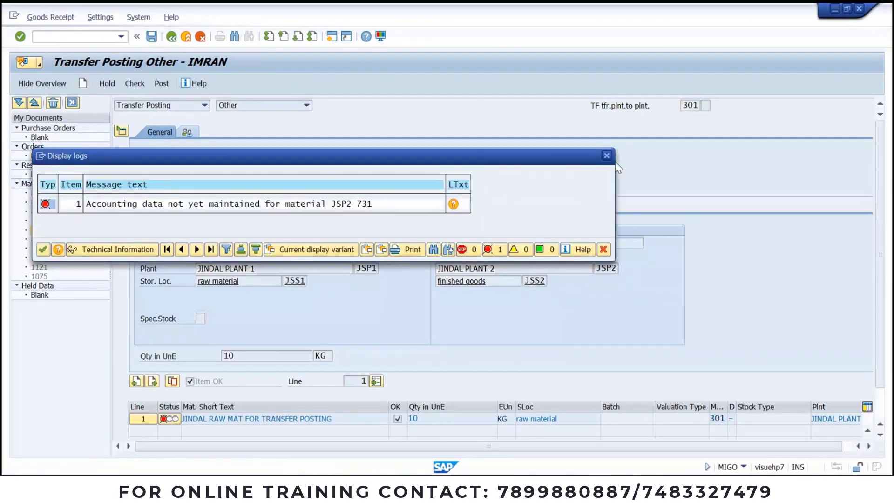
pyautogui.click(605, 156)
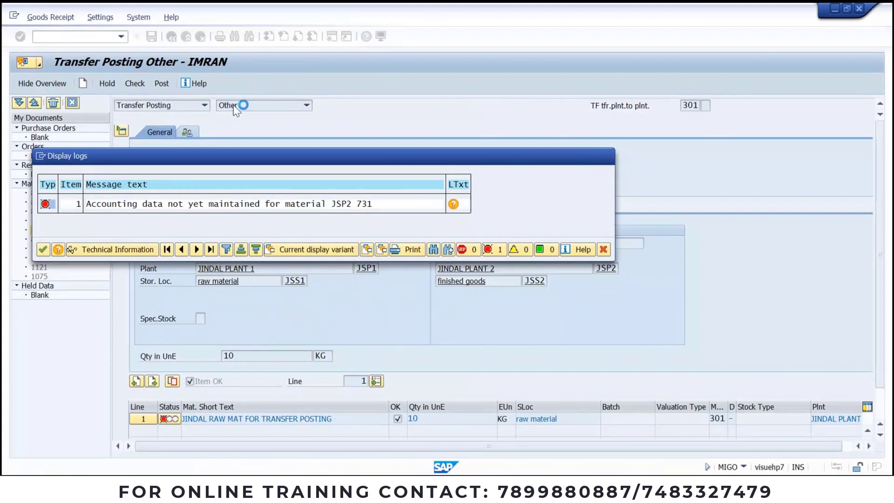
pyautogui.click(121, 36)
pyautogui.click(108, 64)
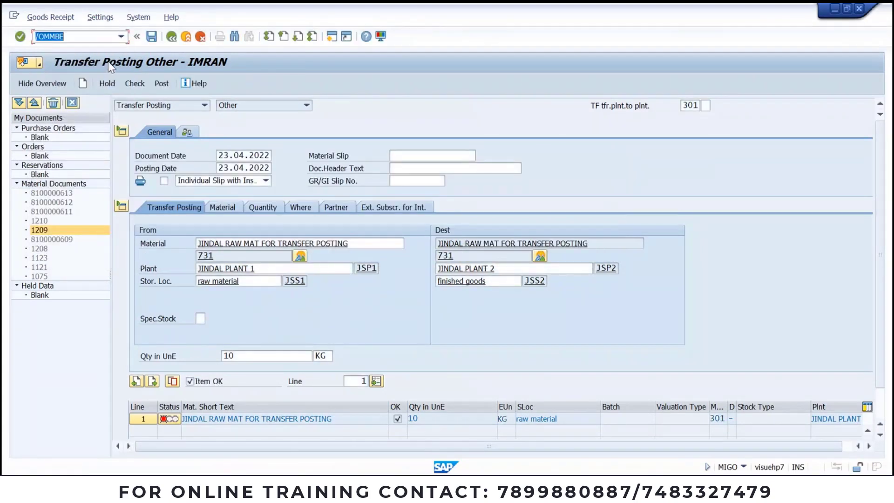
pyautogui.click(121, 36)
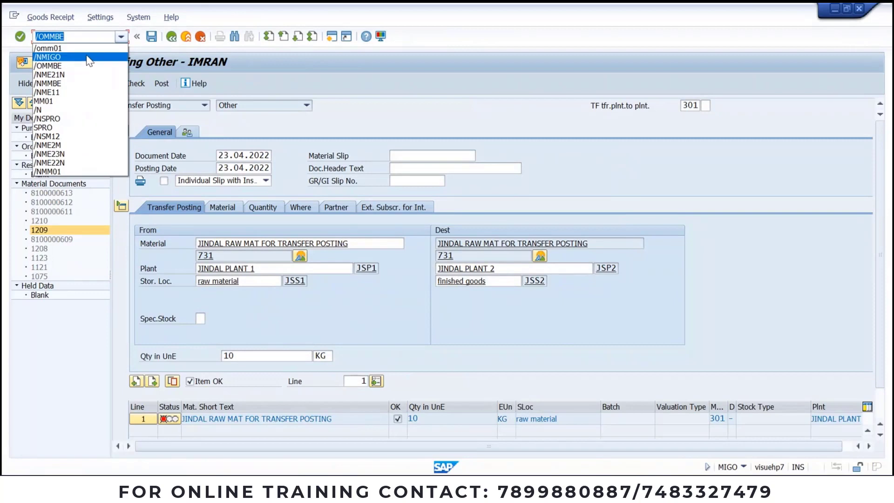
pyautogui.click(85, 55)
pyautogui.press('Return')
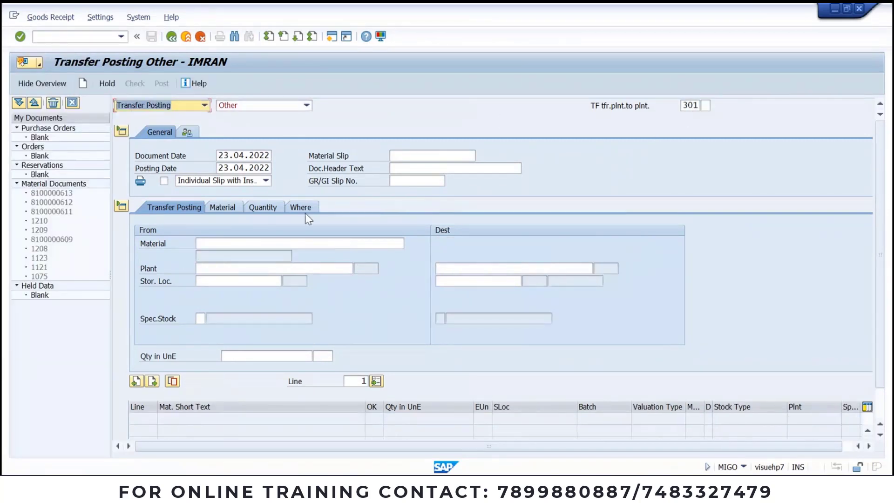
# Step: Enter material 731 from JSP1/JSS1 to destination plant JSP2, storage location JSS2
pyautogui.click(287, 243)
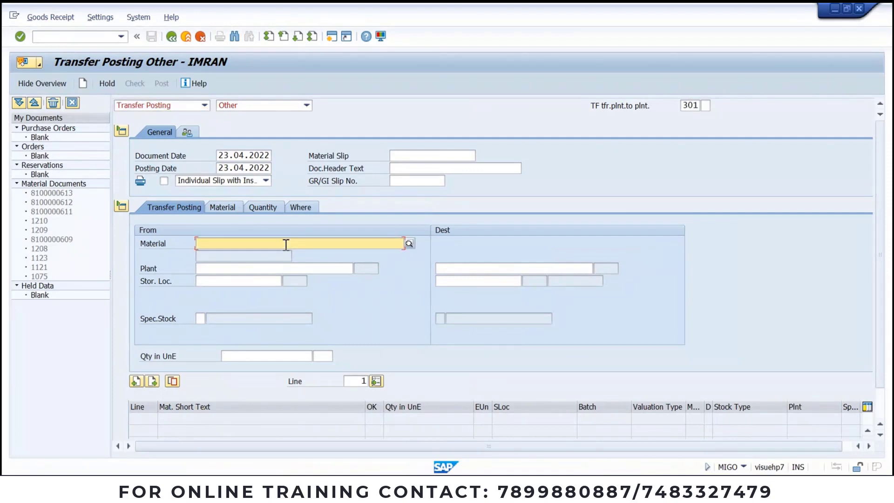
pyautogui.write('731')
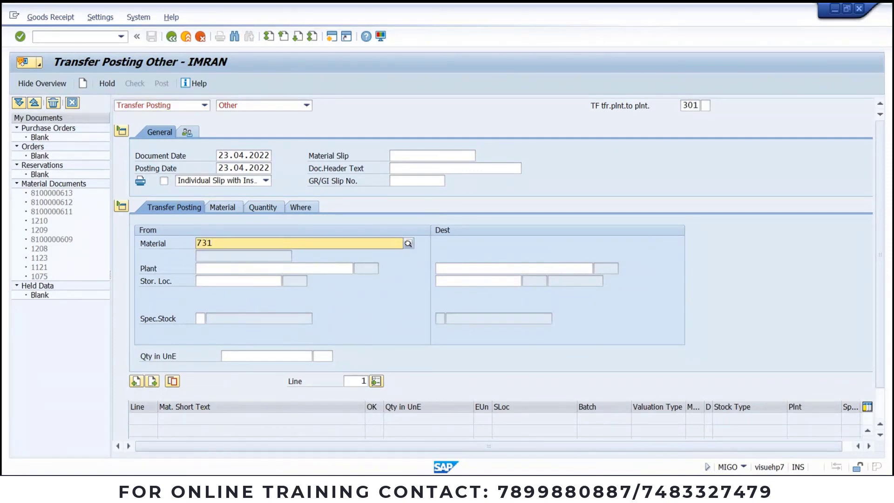
pyautogui.click(215, 266)
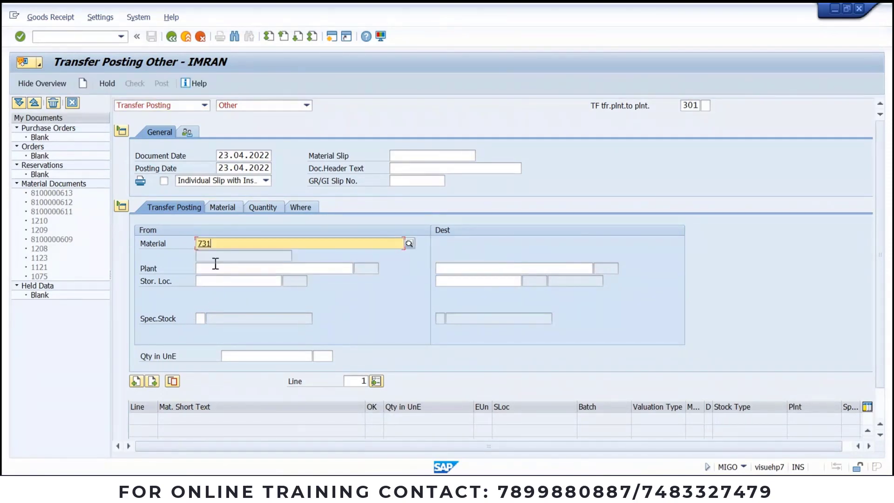
pyautogui.click(215, 269)
pyautogui.write('jsp1')
pyautogui.click(215, 280)
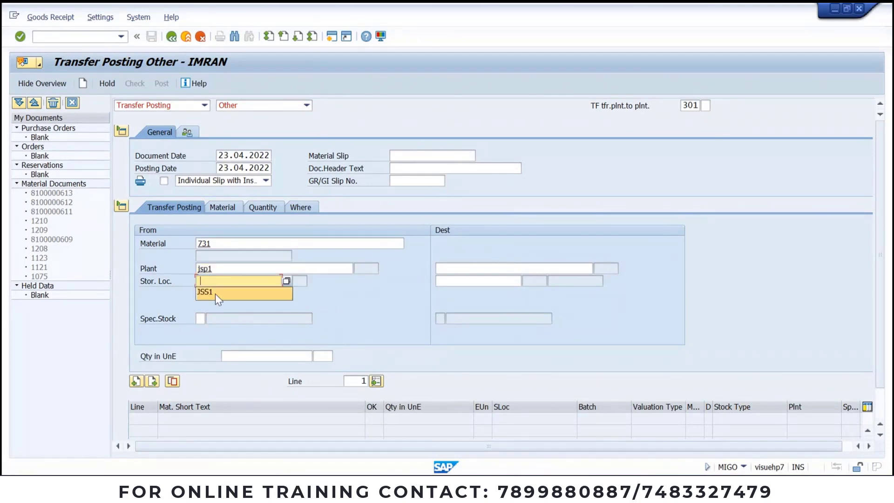
pyautogui.click(215, 294)
pyautogui.click(562, 264)
pyautogui.click(544, 281)
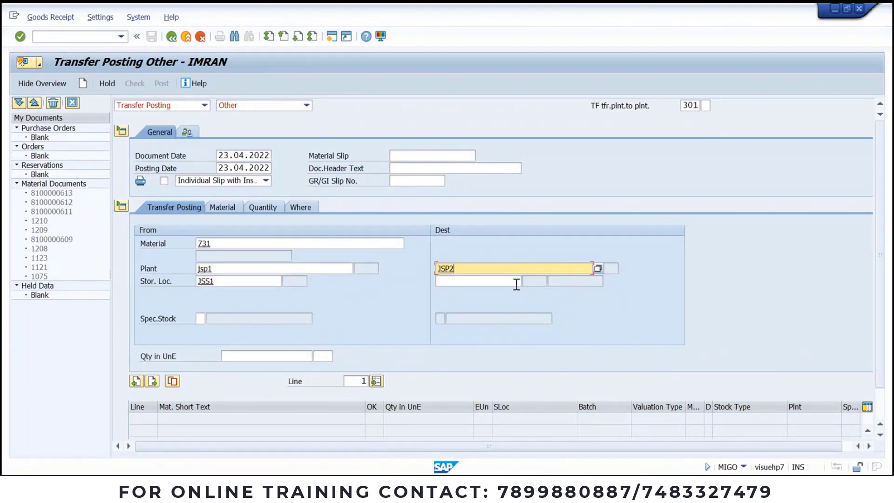
pyautogui.click(510, 284)
pyautogui.write('JSS2')
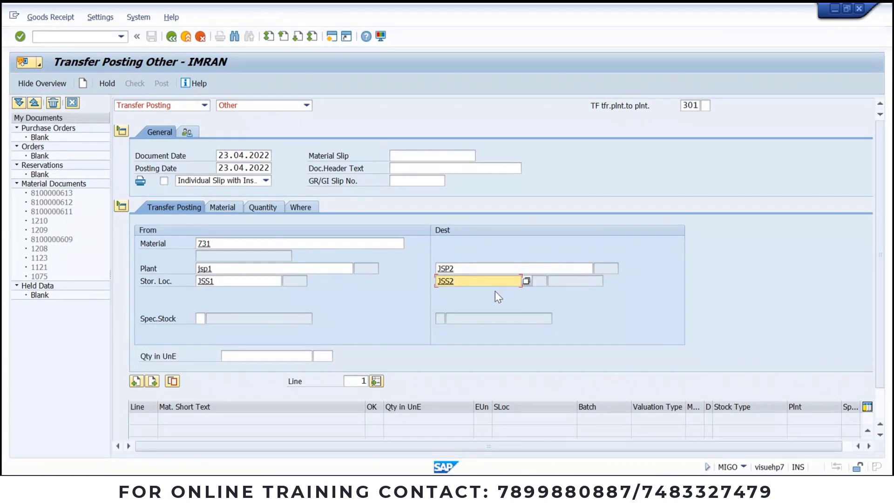
pyautogui.press('Return')
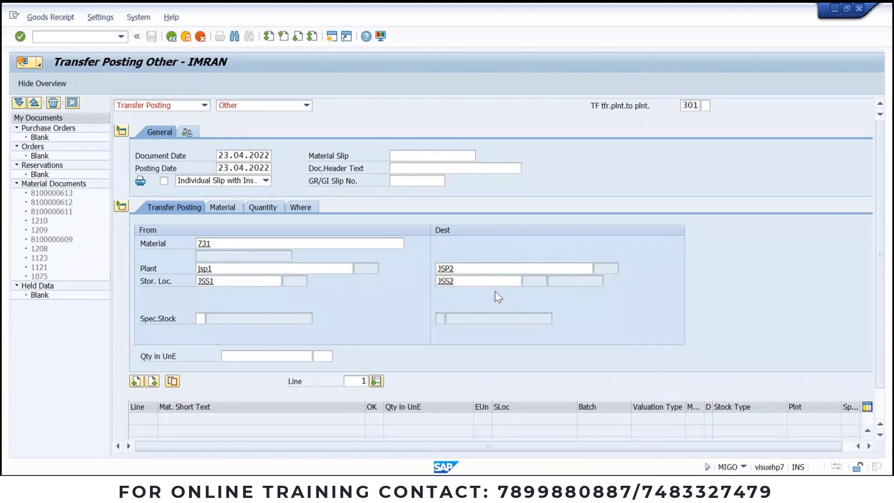
# Step: Enter 10 KG and check the transfer, which flags missing JSP2 accounting data for material 731
pyautogui.click(230, 208)
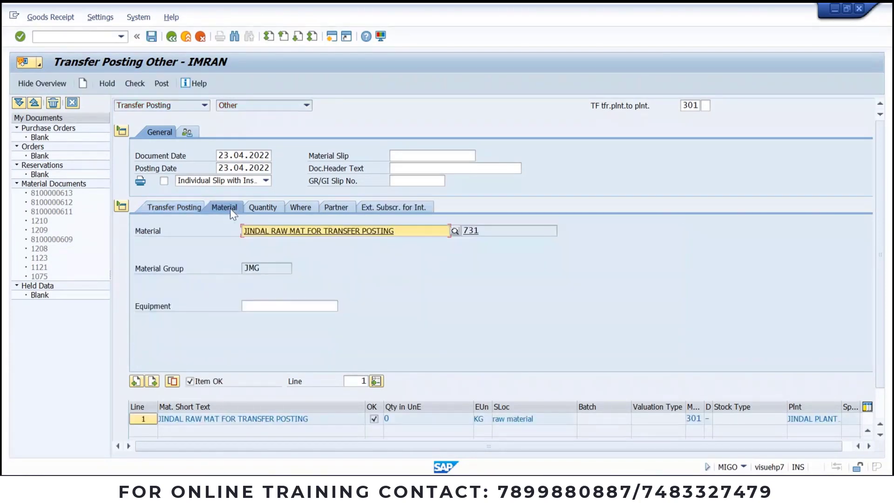
pyautogui.click(263, 208)
pyautogui.write('10')
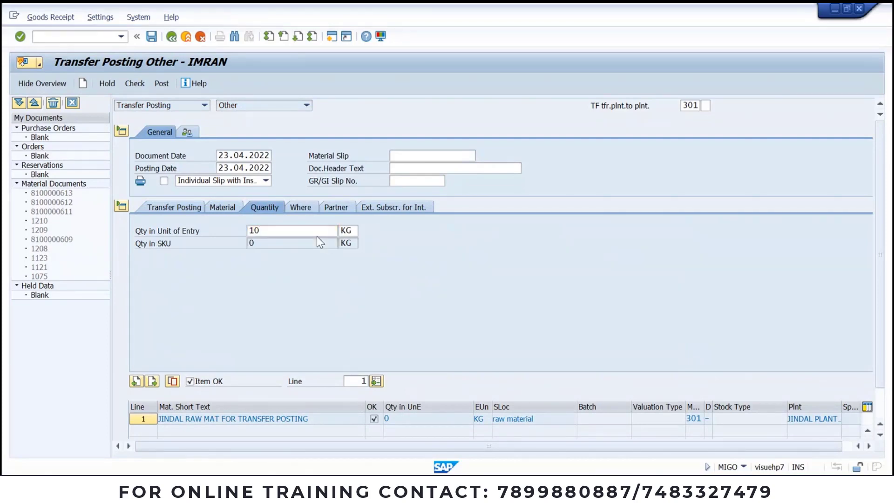
pyautogui.press('Return')
pyautogui.click(303, 207)
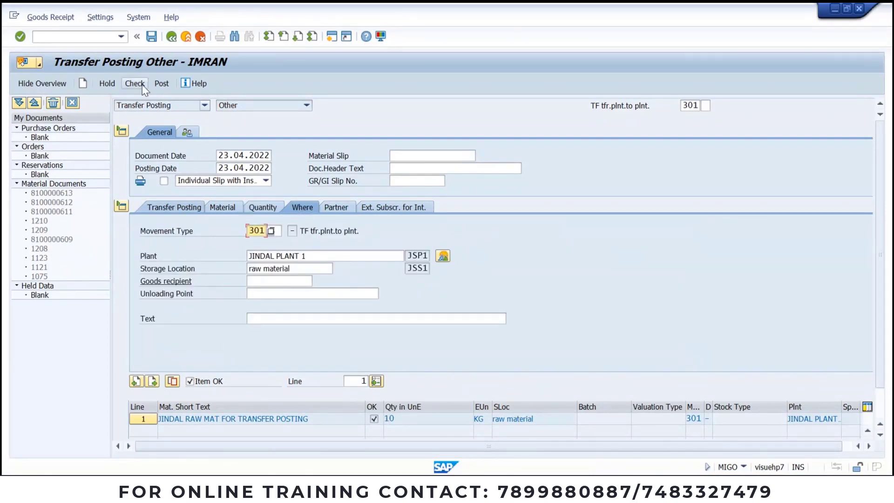
pyautogui.click(285, 208)
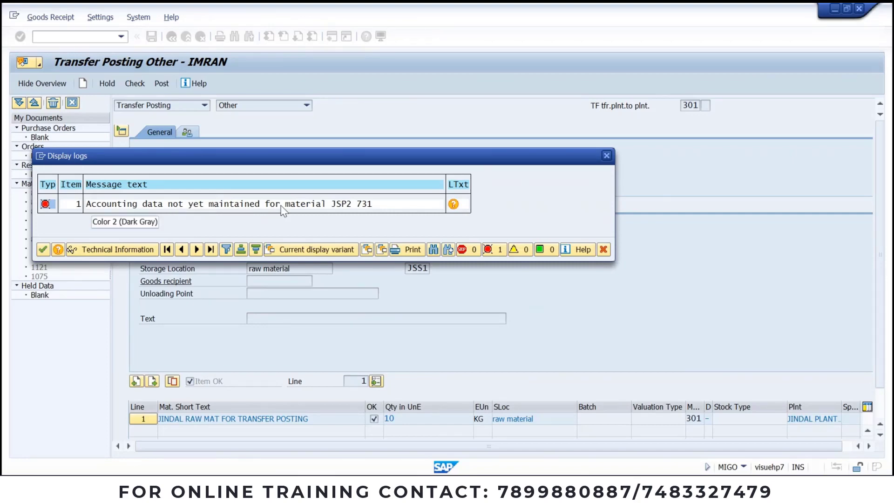
pyautogui.click(606, 155)
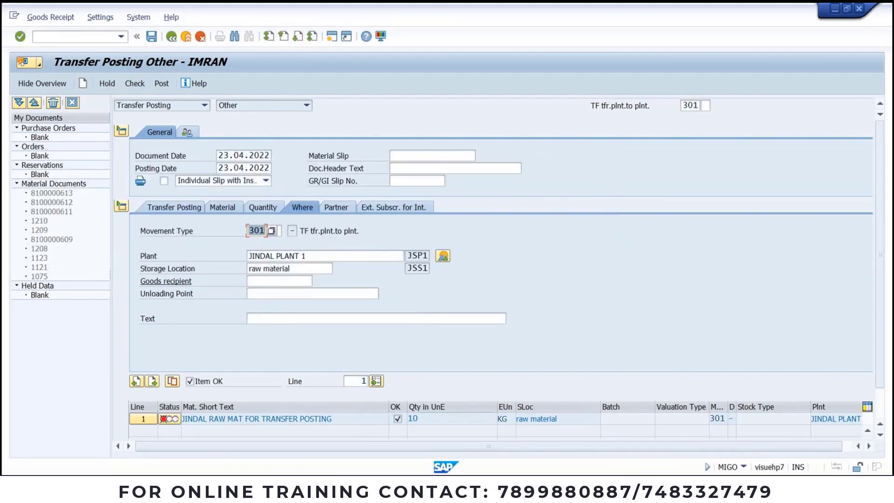
pyautogui.click(432, 489)
pyautogui.click(654, 433)
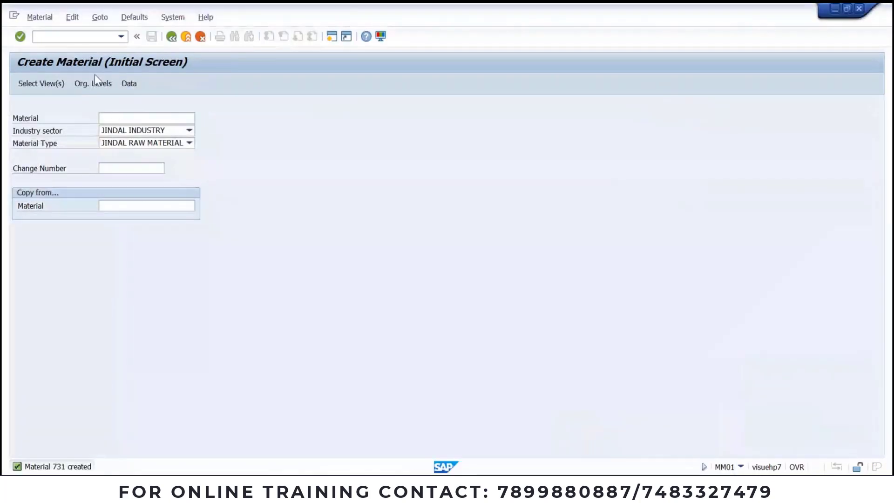
# Step: Open material 731 in MM01 with organizational levels plant JSP2 and storage location JSS2
pyautogui.click(125, 116)
pyautogui.write('731')
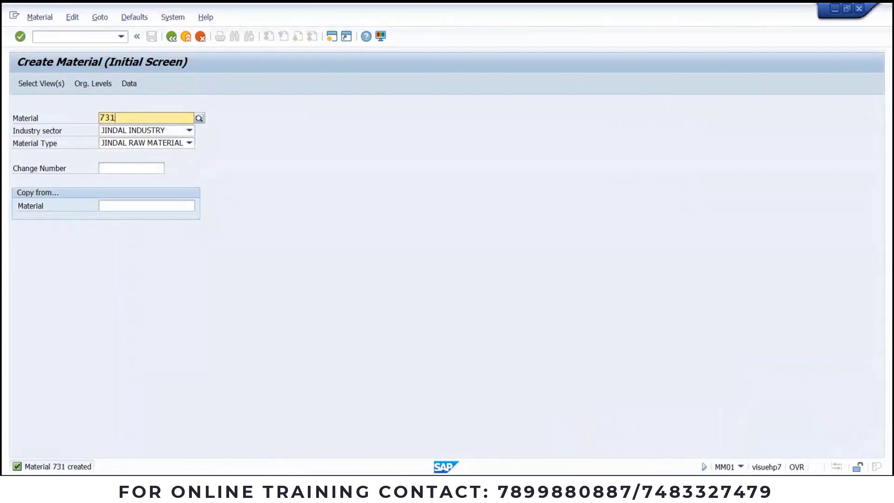
pyautogui.press('Return')
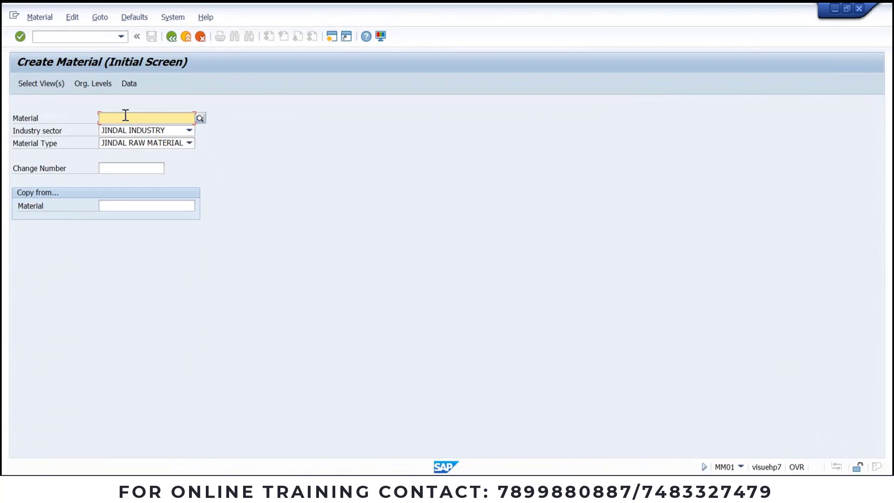
pyautogui.write('731')
pyautogui.press('Return')
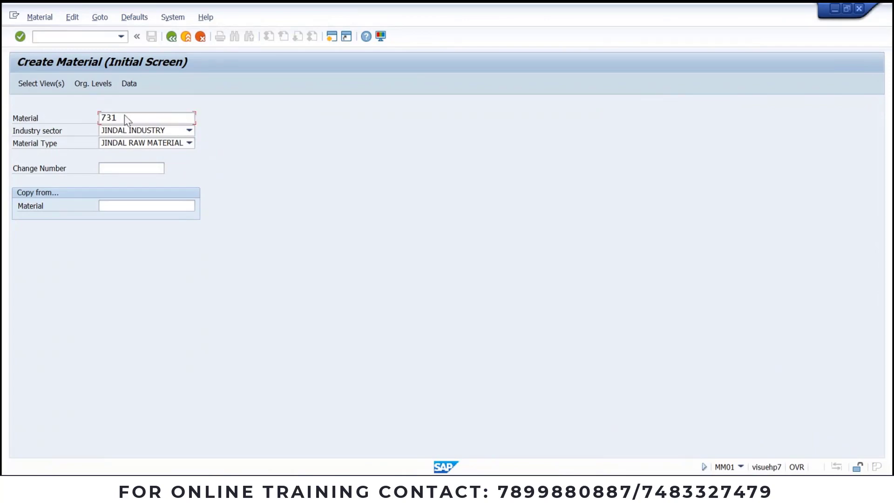
pyautogui.press('Return')
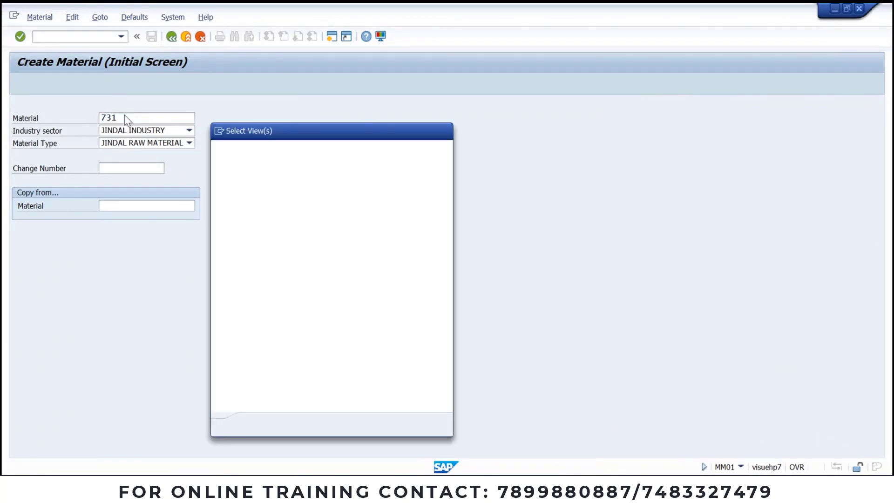
pyautogui.press('Return')
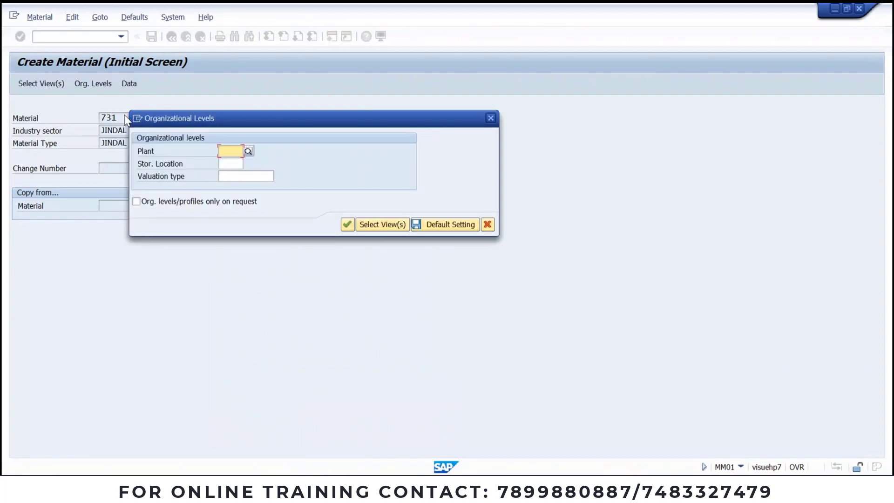
pyautogui.press('BackSpace')
pyautogui.press('Down')
pyautogui.press('Return')
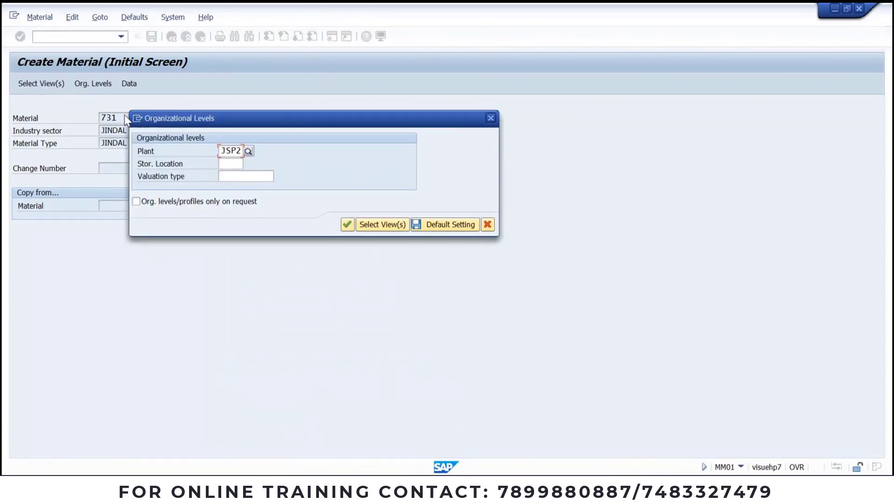
pyautogui.press('Tab')
pyautogui.press('BackSpace')
pyautogui.press('Down')
pyautogui.press('Return')
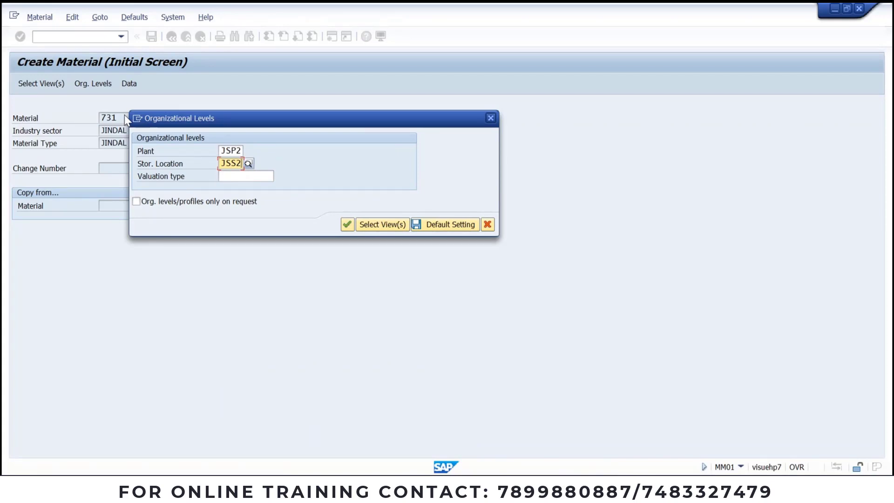
pyautogui.press('Return')
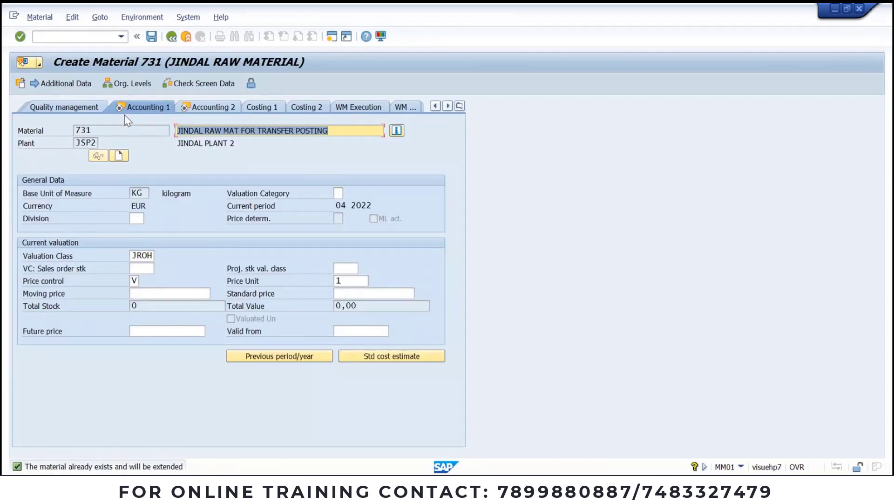
# Step: Enter moving price 100 on the accounting view and save material 731
pyautogui.click(140, 293)
pyautogui.write('100')
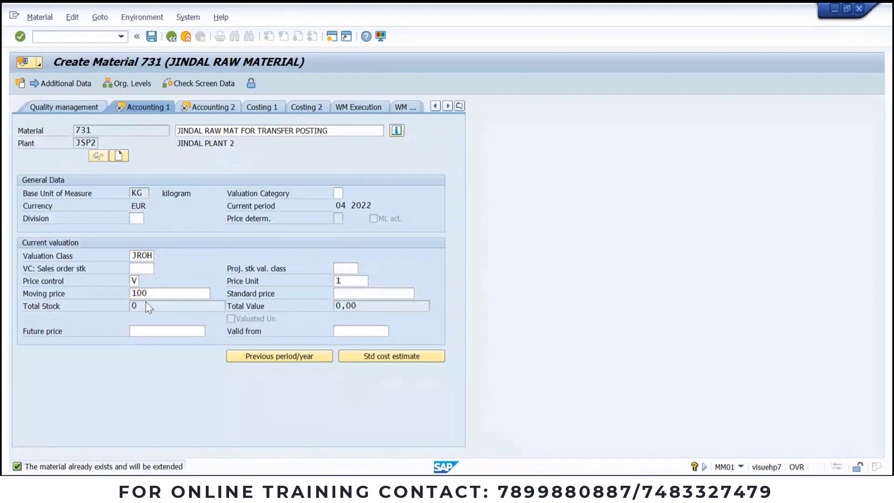
pyautogui.press('Return')
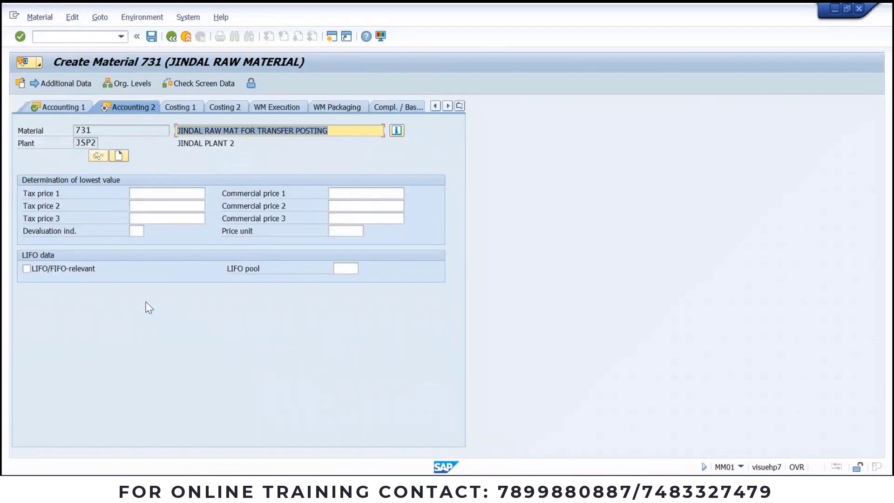
pyautogui.click(151, 40)
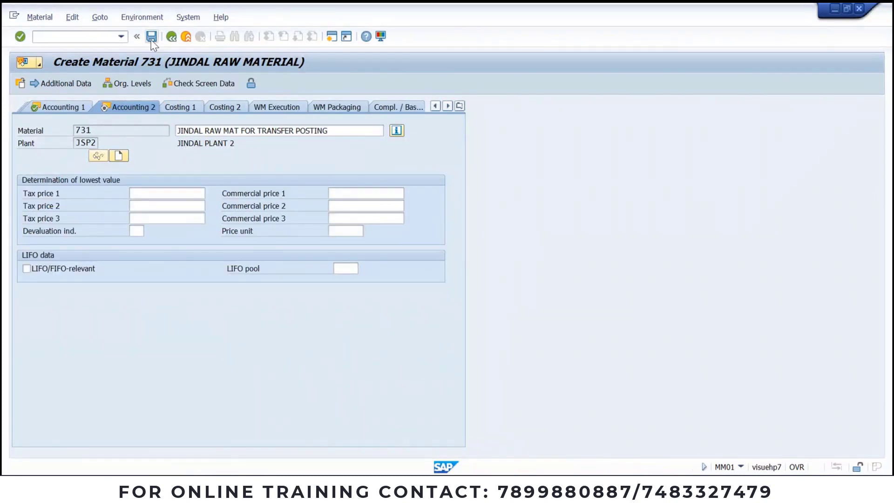
pyautogui.press('Return')
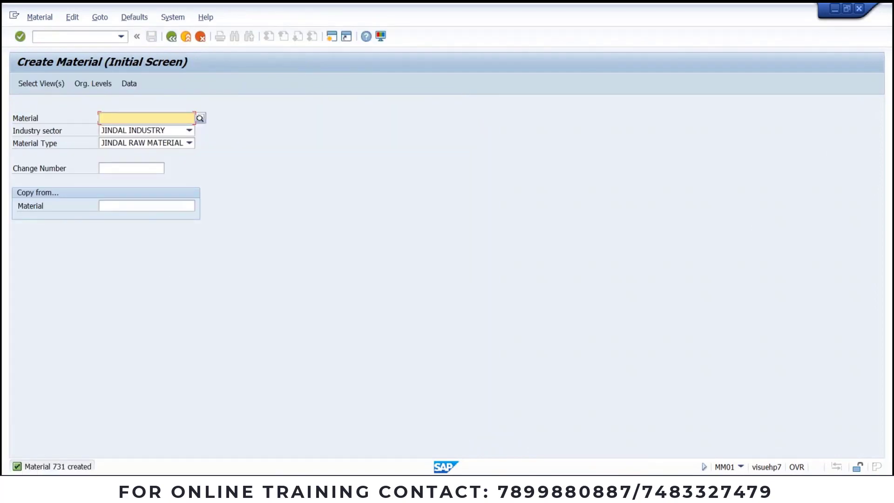
pyautogui.moveTo(437, 494)
pyautogui.click(359, 419)
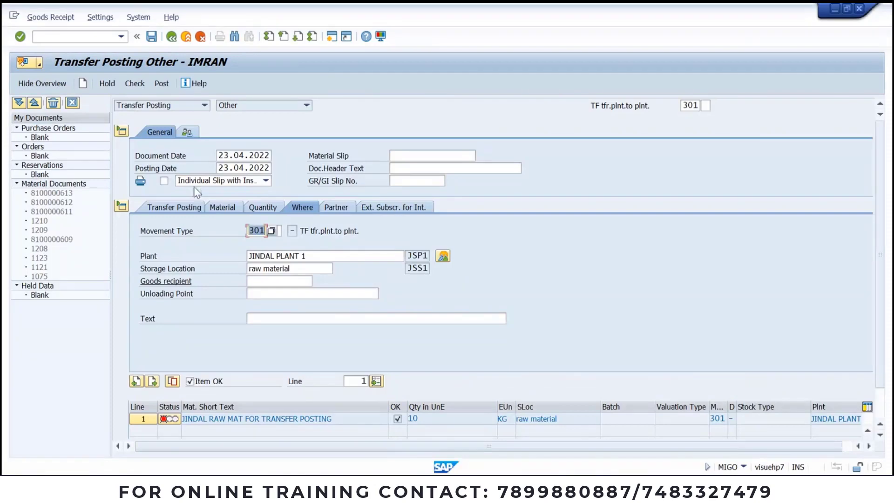
pyautogui.click(136, 88)
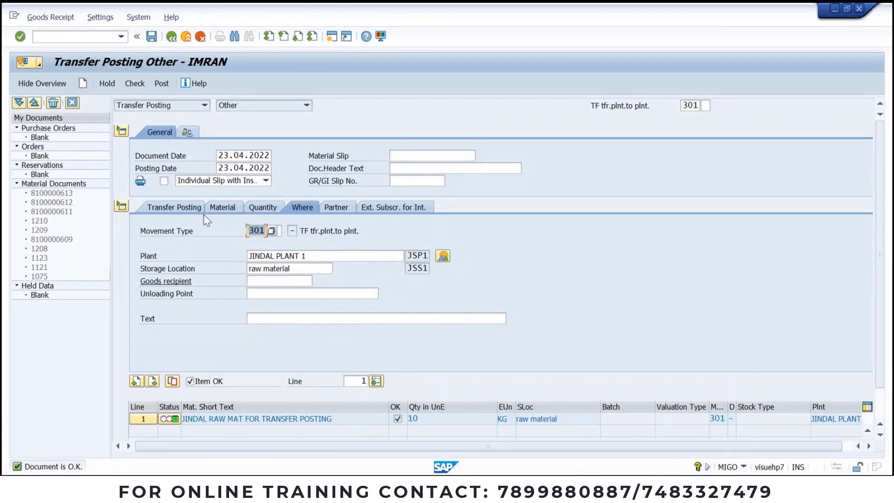
pyautogui.click(247, 208)
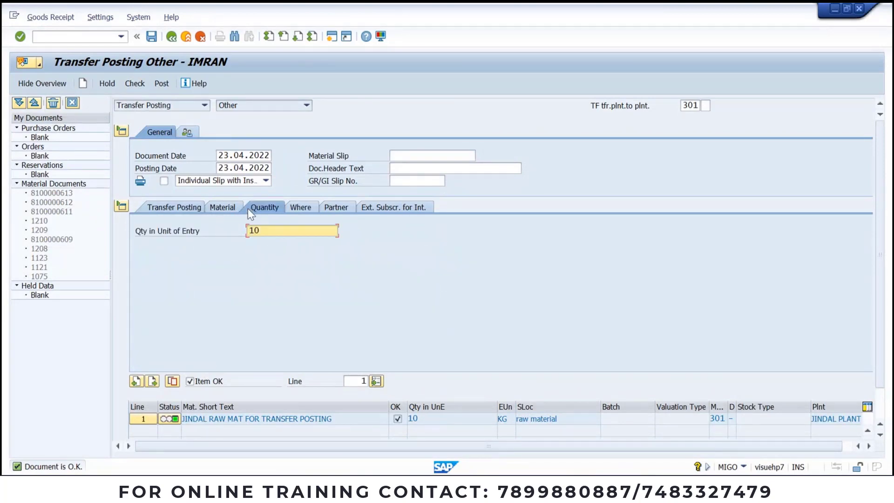
pyautogui.click(181, 211)
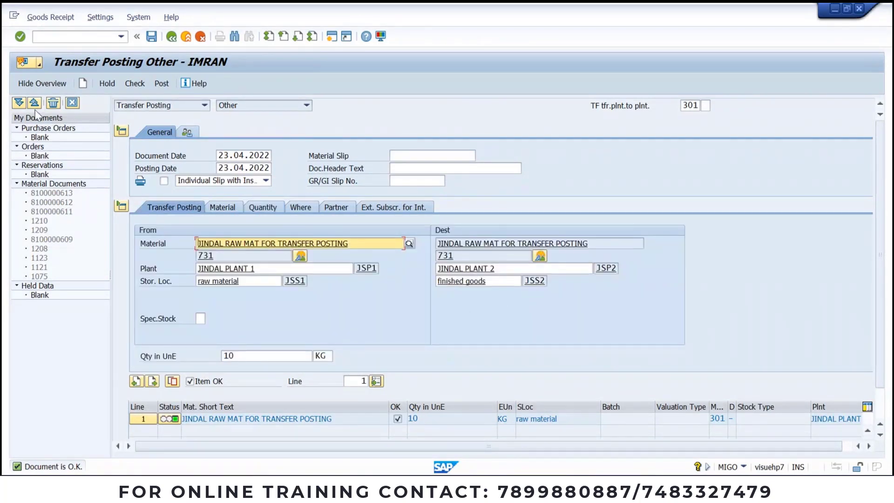
pyautogui.click(165, 87)
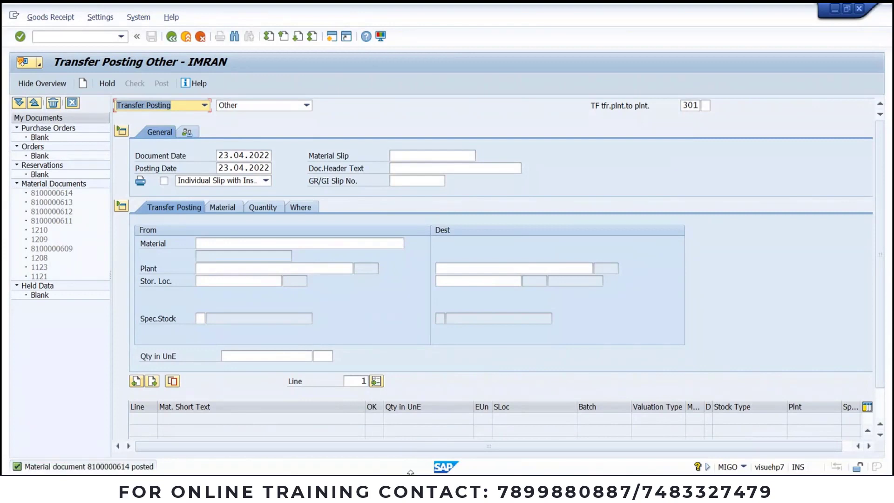
# Step: Refresh the MMBE stock overview for material 731 and inspect JSS1, JSS2, and total unrestricted stock
pyautogui.click(530, 454)
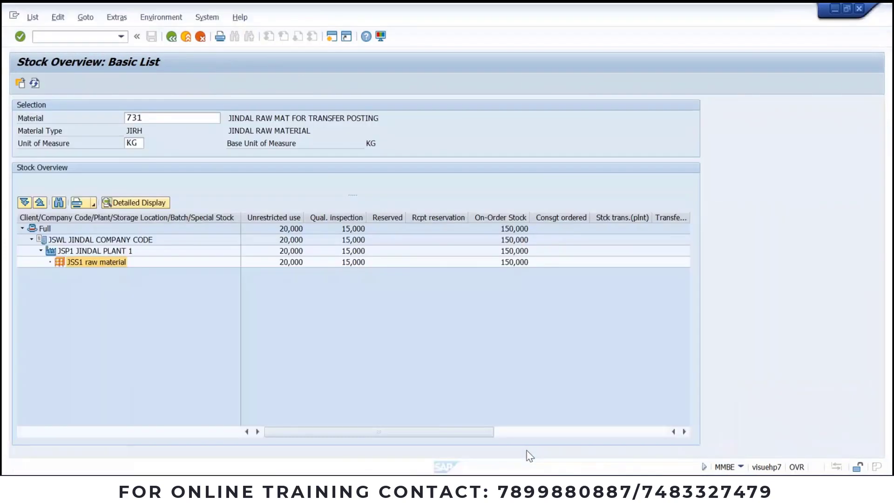
pyautogui.click(35, 84)
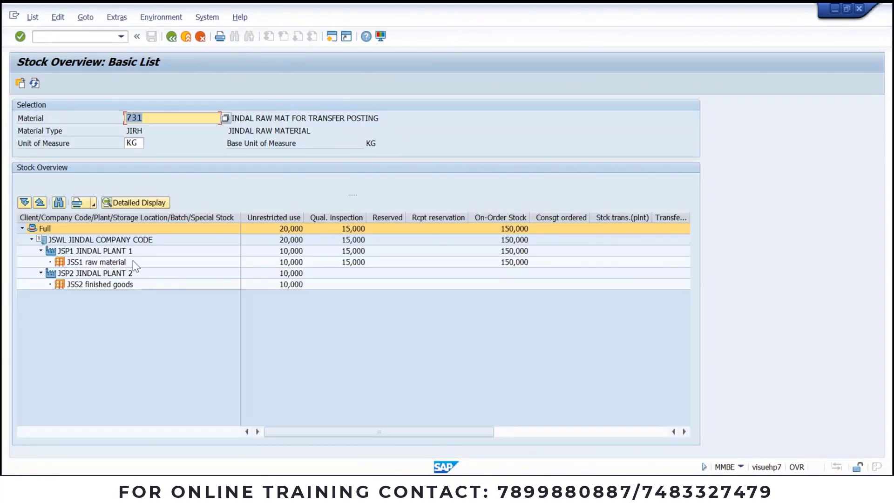
pyautogui.click(91, 275)
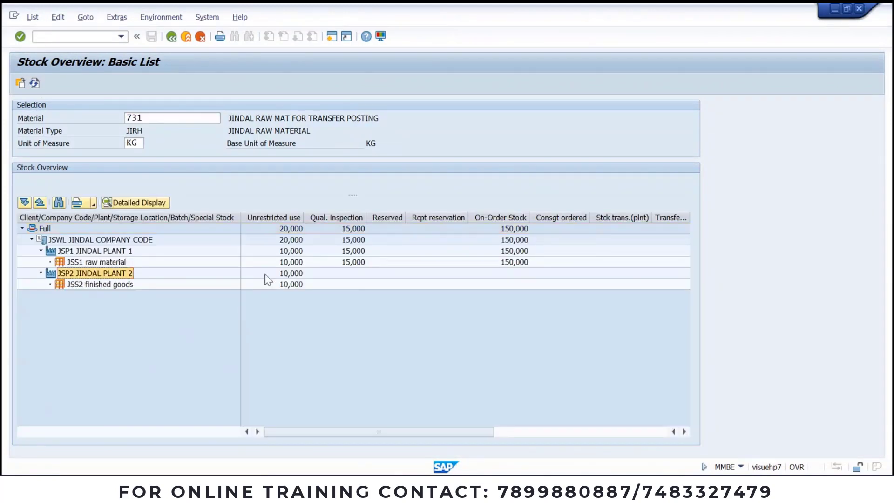
pyautogui.click(287, 273)
pyautogui.click(285, 263)
pyautogui.click(285, 231)
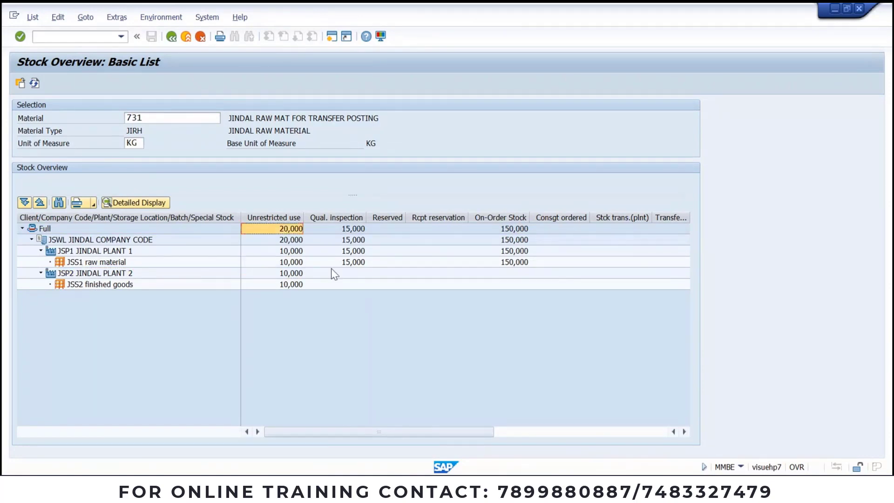
pyautogui.click(289, 285)
pyautogui.click(281, 274)
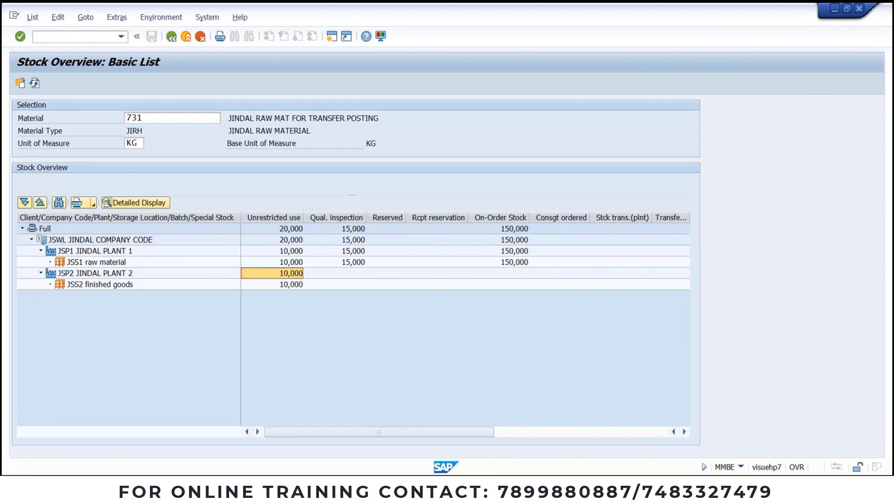
pyautogui.click(483, 486)
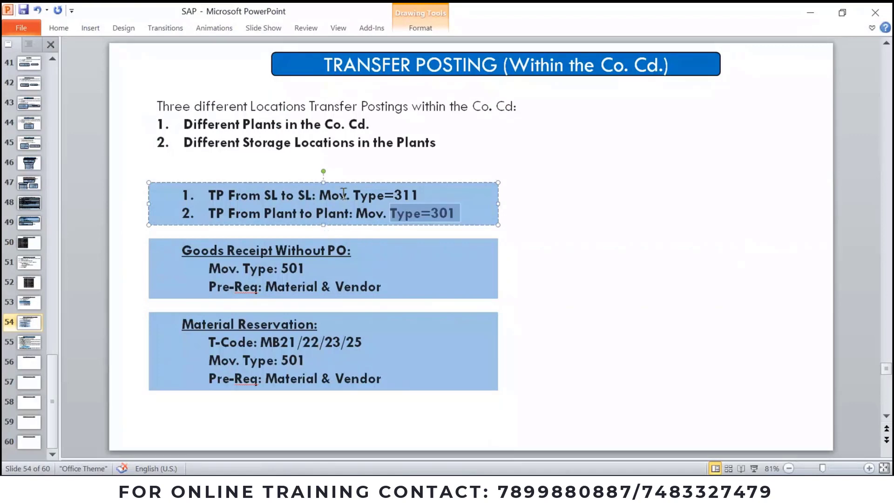
# Step: Highlight 'Type=311' for storage-location transfers on slide 54, then head back to SAP
pyautogui.doubleClick(401, 197)
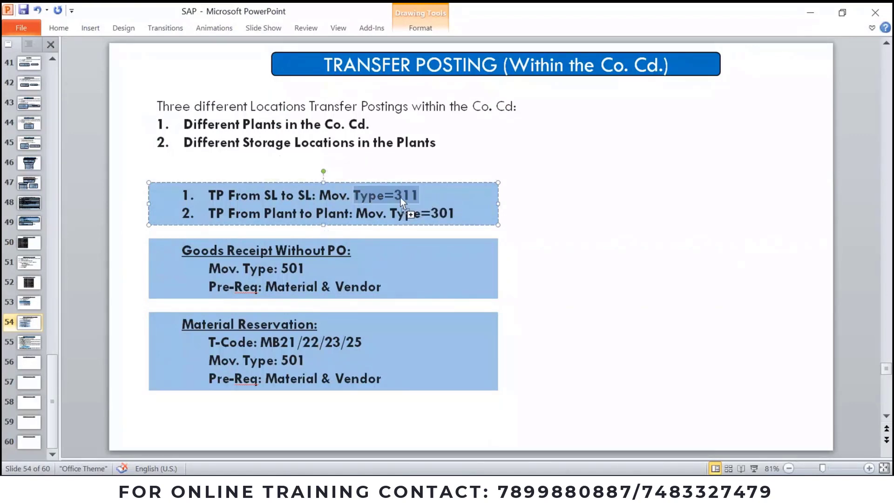
pyautogui.click(398, 195)
pyautogui.moveTo(395, 195); pyautogui.dragTo(416, 195)
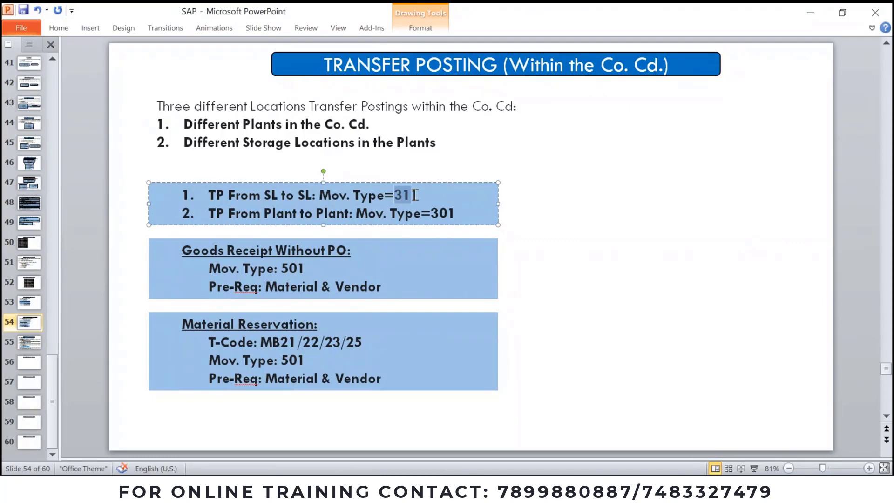
pyautogui.doubleClick(415, 195)
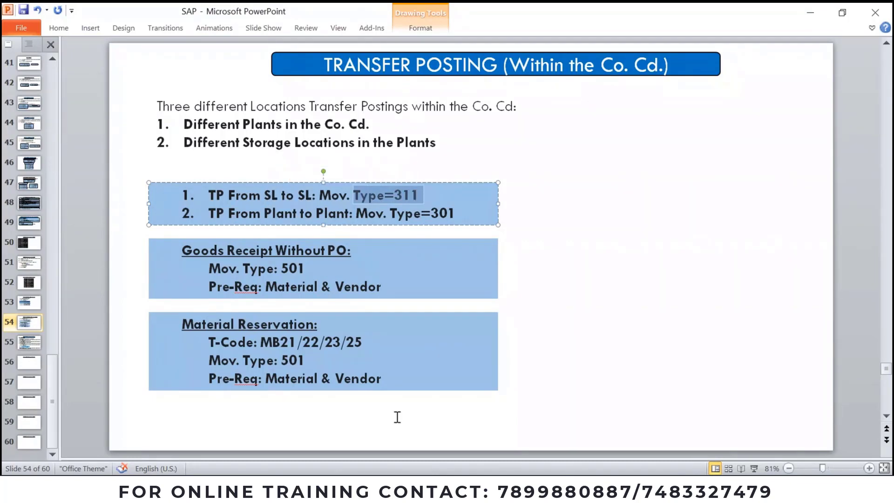
pyautogui.click(429, 488)
# Step: Change the MIGO movement type from 301 to 311
pyautogui.click(357, 419)
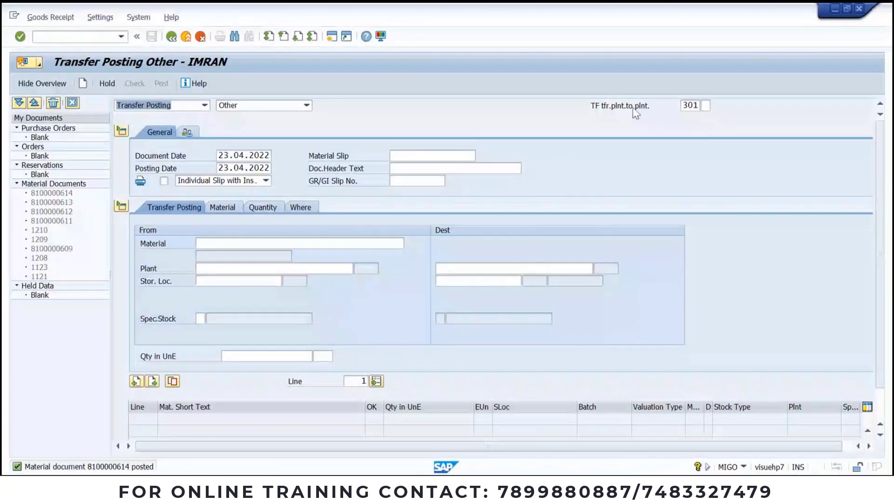
pyautogui.click(693, 105)
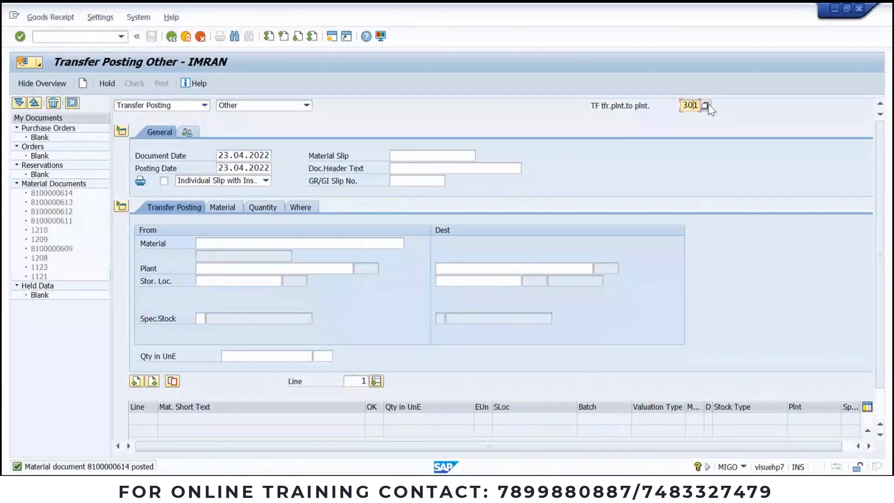
pyautogui.click(707, 105)
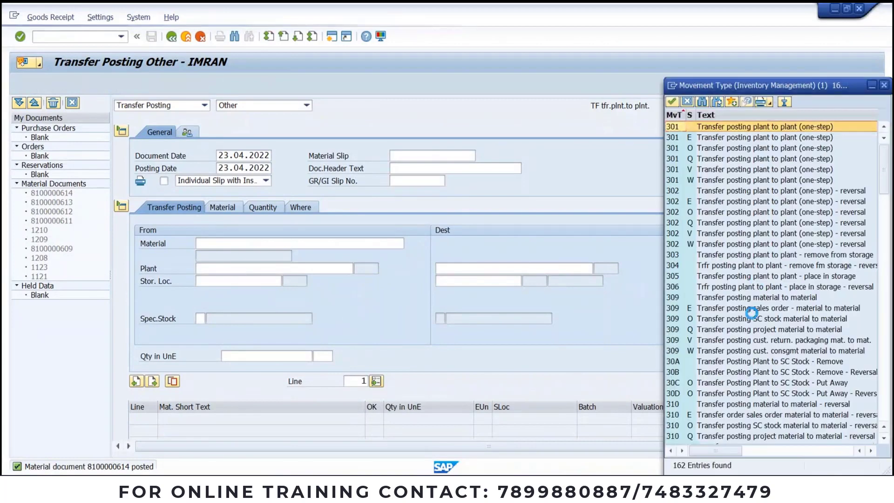
pyautogui.scroll(-3, 754, 318)
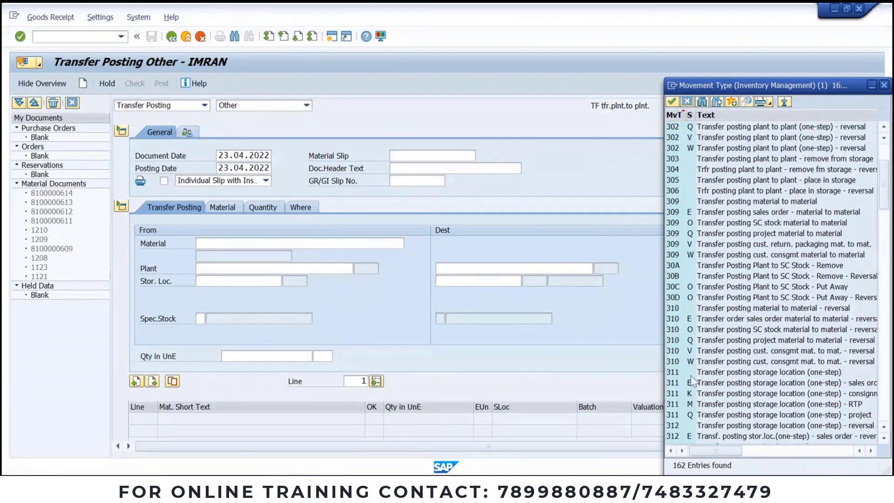
pyautogui.doubleClick(673, 372)
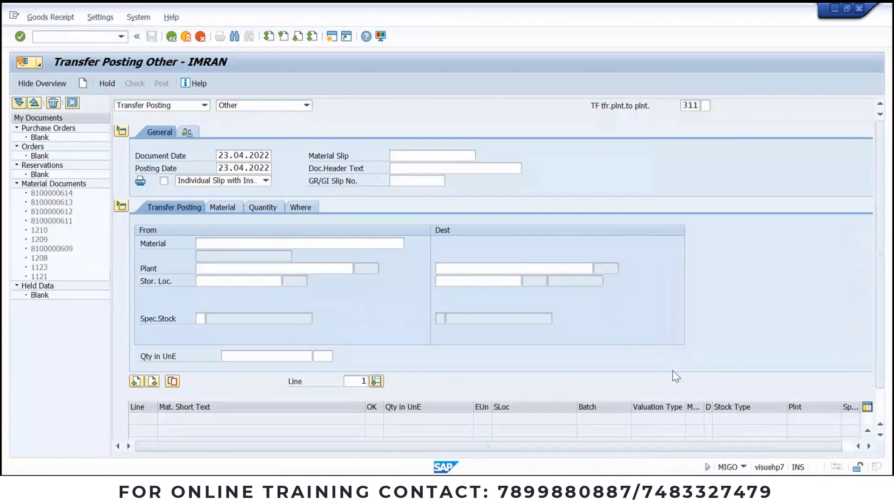
# Step: Enter material 731 with a quantity of 5000
pyautogui.click(233, 243)
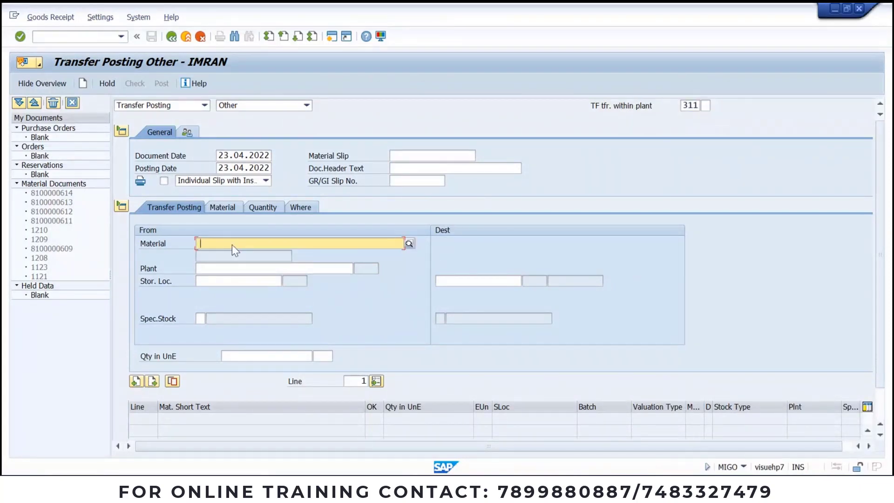
pyautogui.press('Return')
pyautogui.click(223, 206)
pyautogui.click(265, 207)
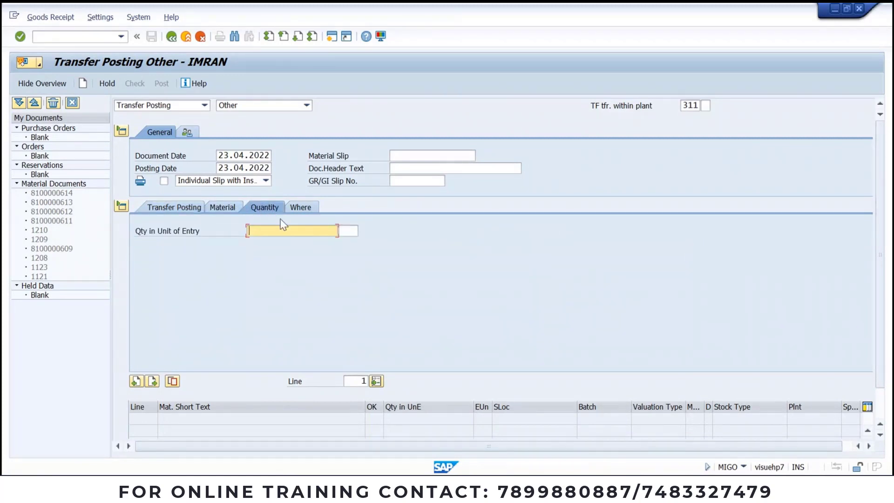
pyautogui.write('5000')
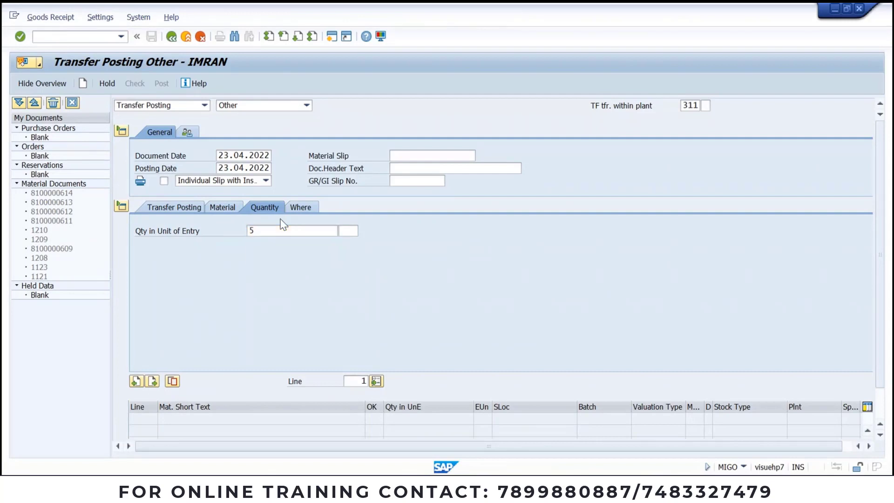
pyautogui.press('Return')
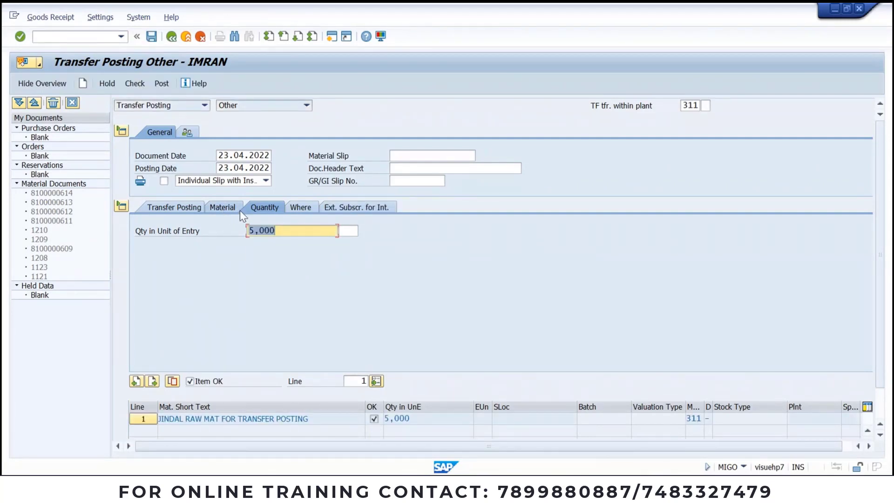
# Step: Set the item's plant to JSP1 and storage location to JSS1
pyautogui.click(301, 208)
pyautogui.click(286, 255)
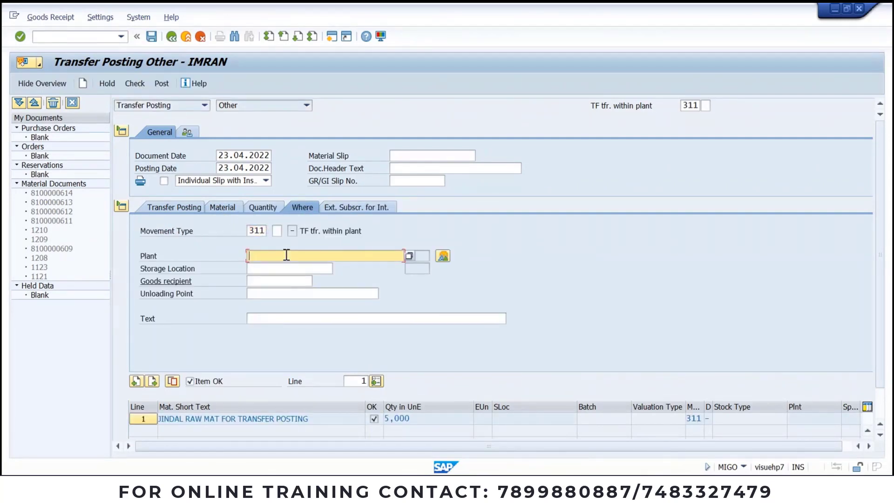
pyautogui.click(271, 269)
pyautogui.click(272, 269)
pyautogui.click(272, 283)
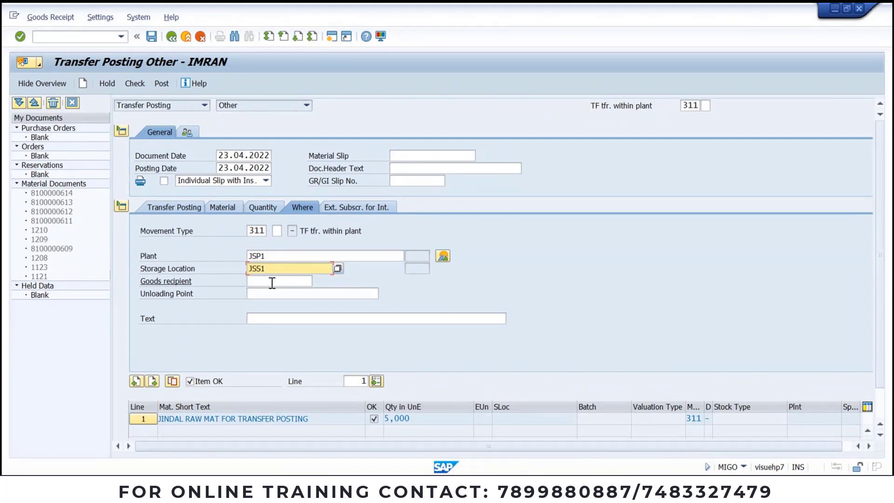
# Step: Fill the transfer source as plant JSP1, storage location JSS1, leaving the destination location pending
pyautogui.click(182, 206)
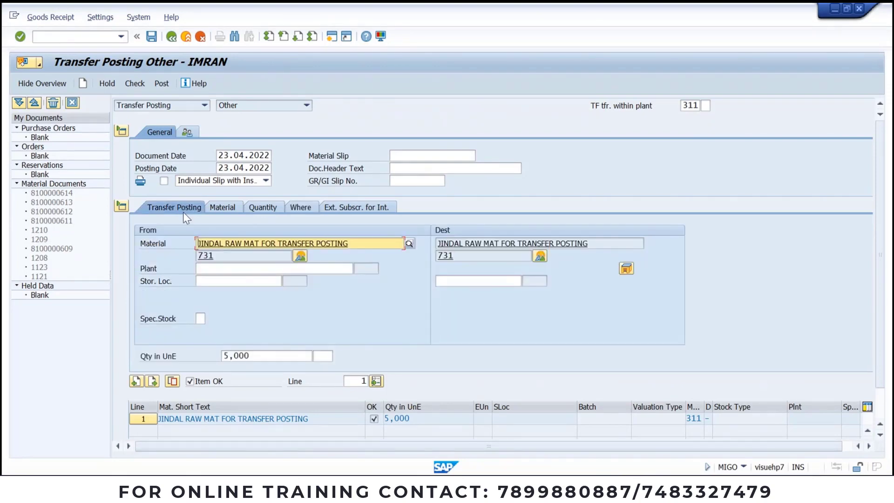
pyautogui.click(210, 268)
pyautogui.click(213, 282)
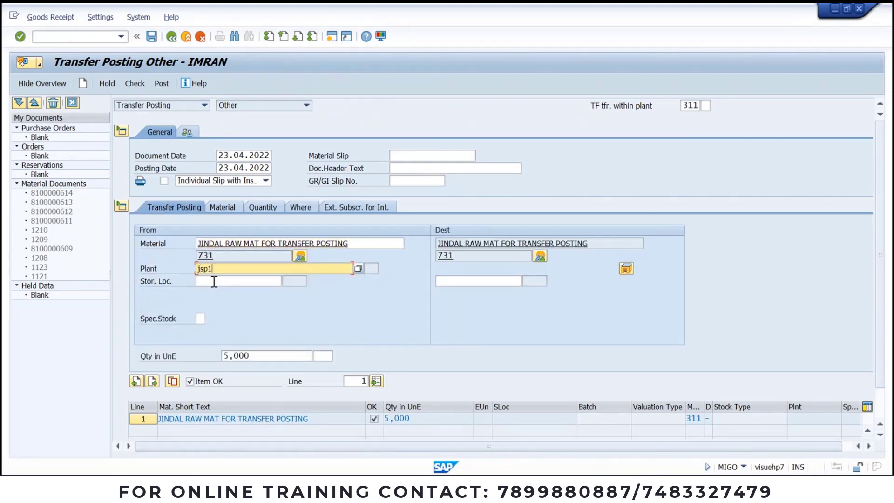
pyautogui.click(214, 280)
pyautogui.click(214, 293)
pyautogui.click(457, 281)
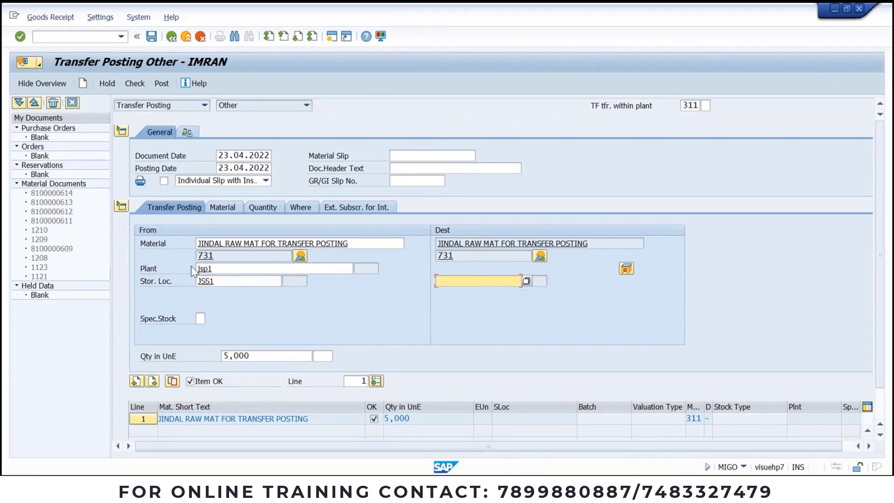
pyautogui.doubleClick(218, 281)
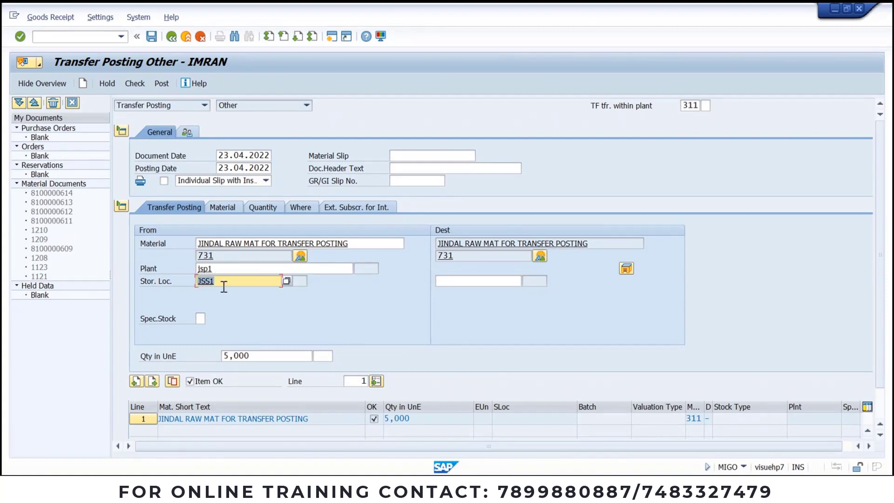
pyautogui.doubleClick(218, 268)
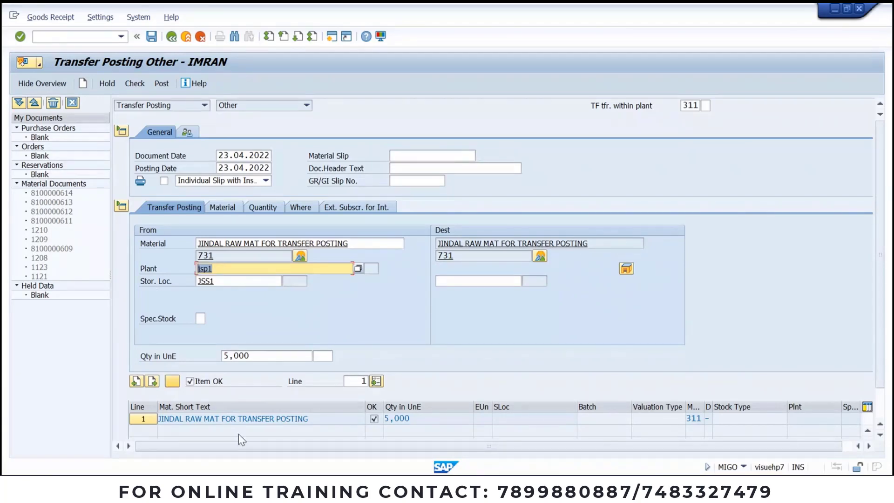
pyautogui.click(472, 279)
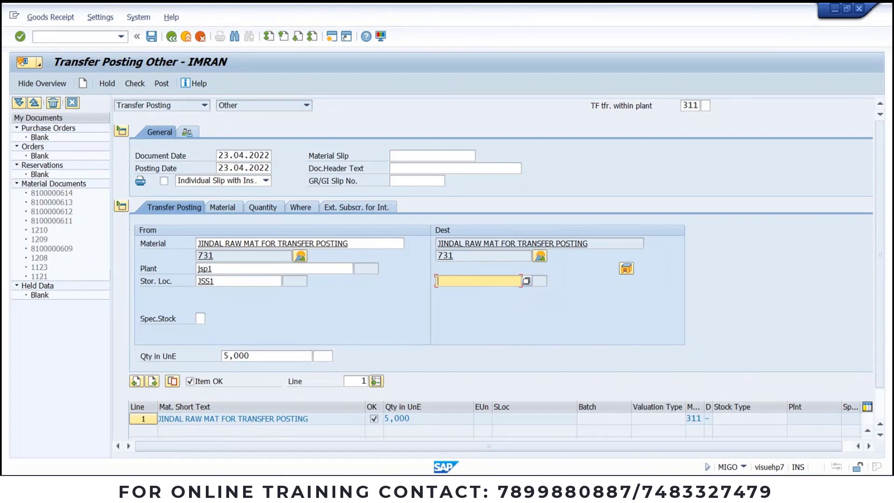
pyautogui.moveTo(431, 489)
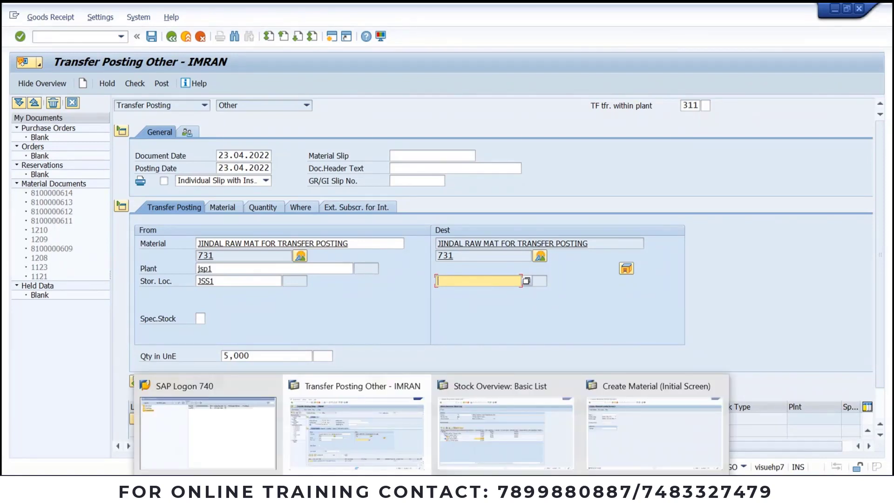
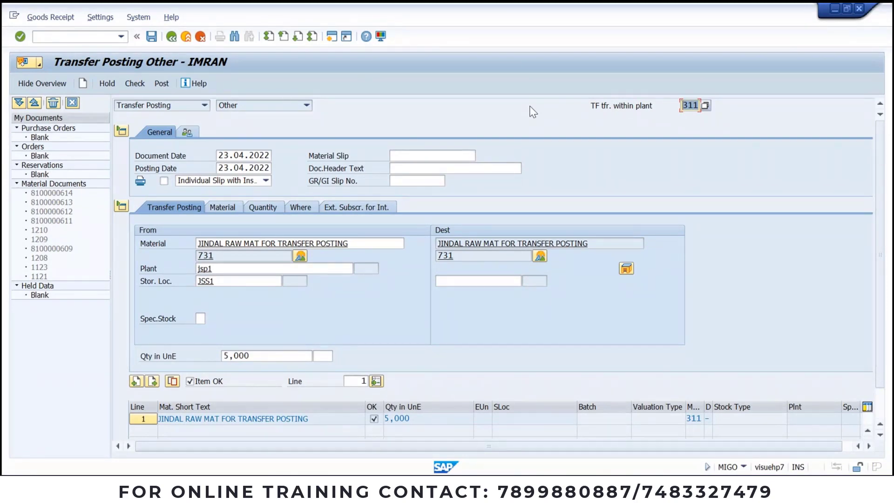
# Step: Browse the movement type F4 list, then close it
pyautogui.click(705, 105)
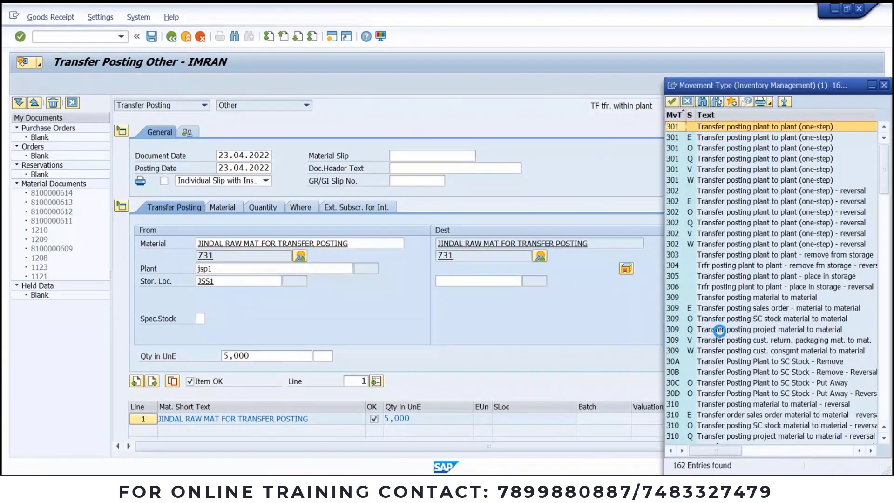
pyautogui.scroll(-20, 720, 335)
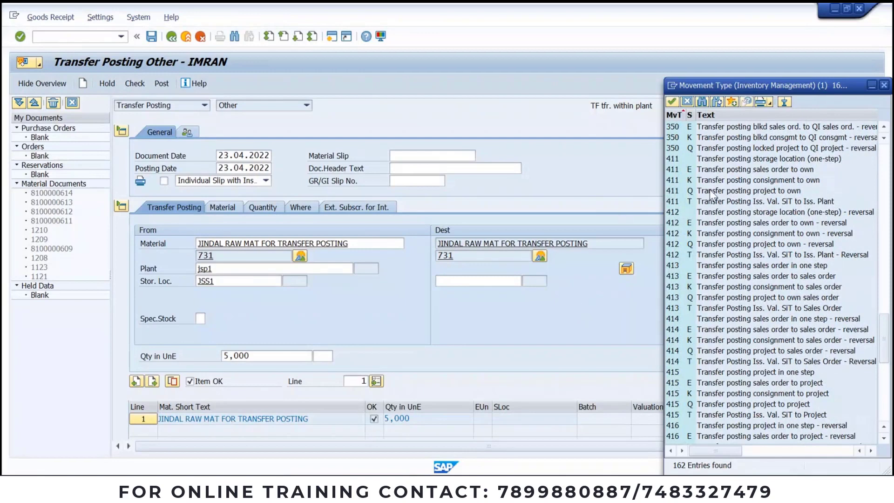
pyautogui.click(883, 85)
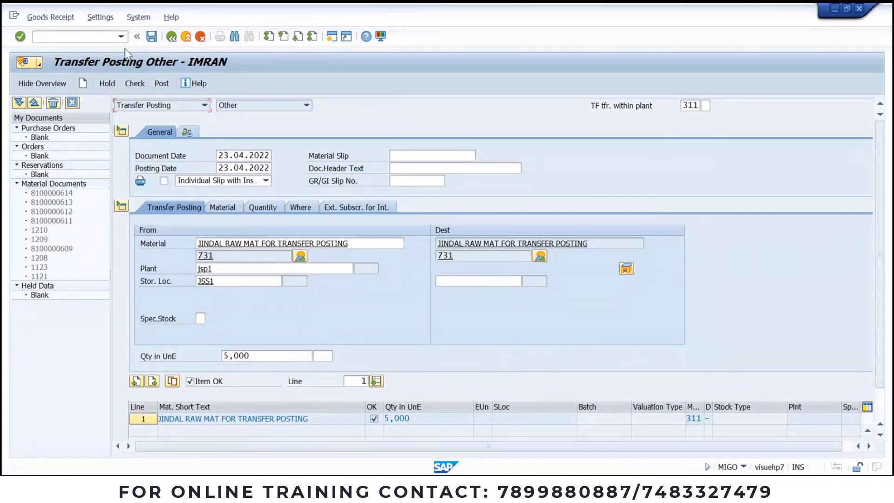
# Step: Rerun /NMIGO from the command history for a fresh goods movement entry
pyautogui.click(120, 37)
pyautogui.click(98, 49)
pyautogui.press('Return')
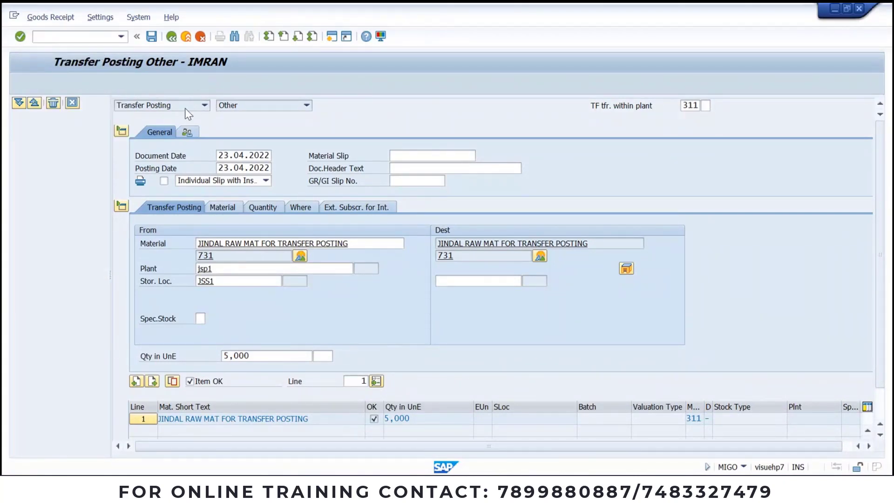
pyautogui.click(185, 106)
# Step: Choose Goods Receipt with reference Other and movement type 501 from the F4 list
pyautogui.click(168, 126)
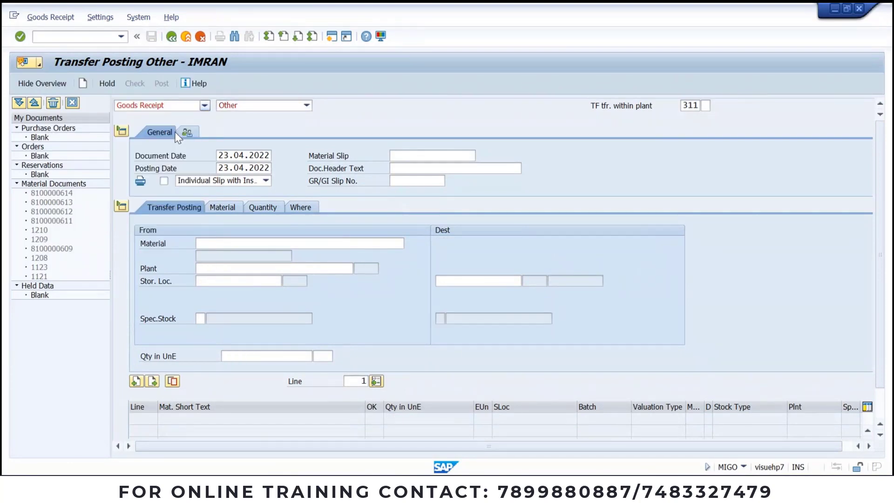
pyautogui.click(247, 106)
pyautogui.click(237, 157)
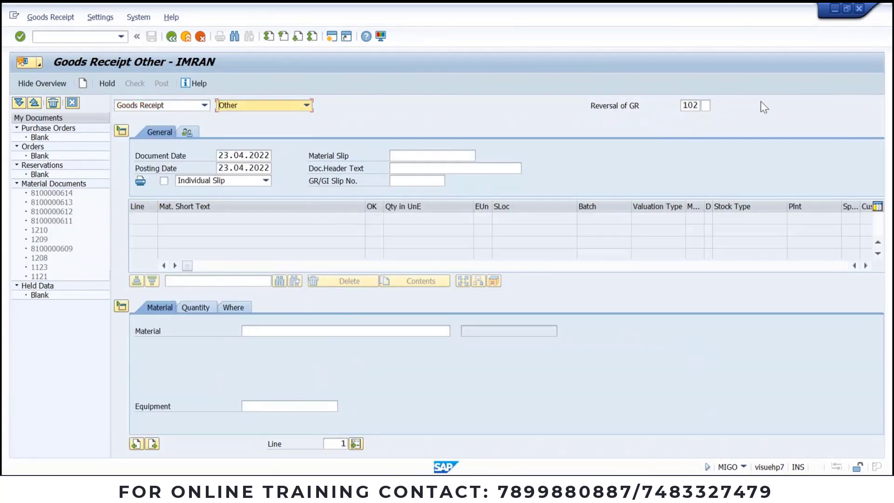
pyautogui.click(695, 105)
pyautogui.click(704, 106)
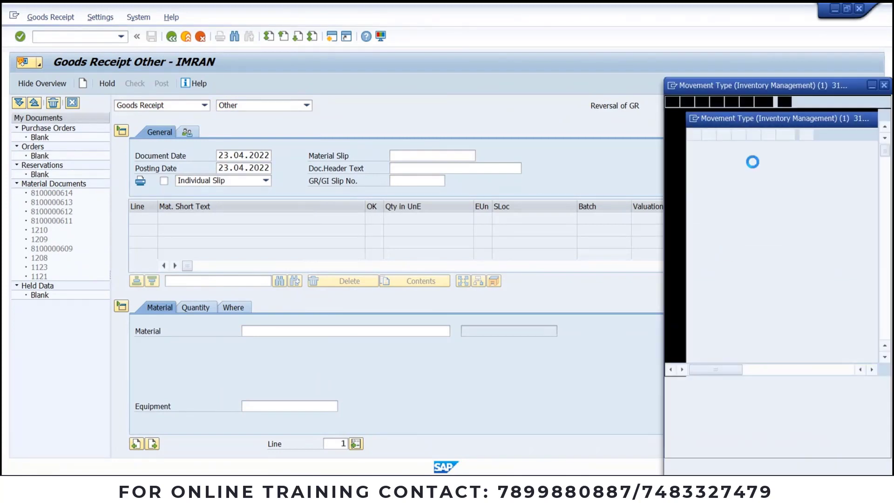
pyautogui.moveTo(738, 87); pyautogui.dragTo(498, 82)
pyautogui.moveTo(653, 215); pyautogui.dragTo(754, 247)
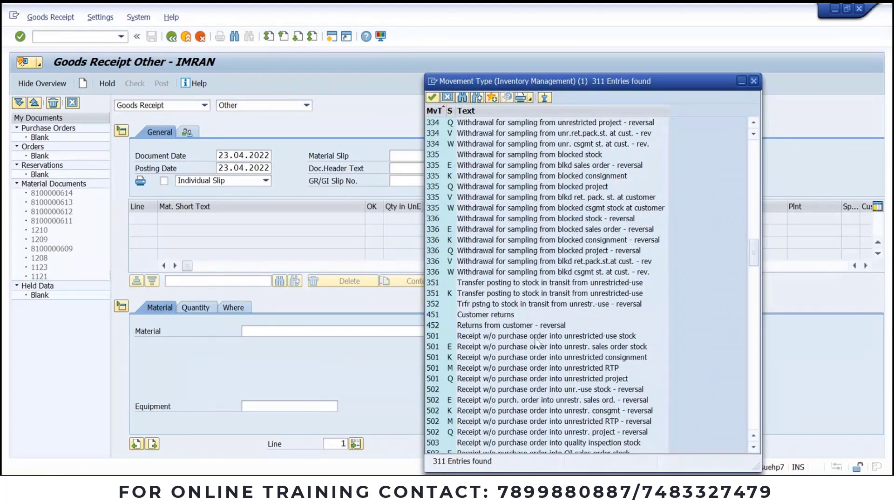
pyautogui.doubleClick(581, 336)
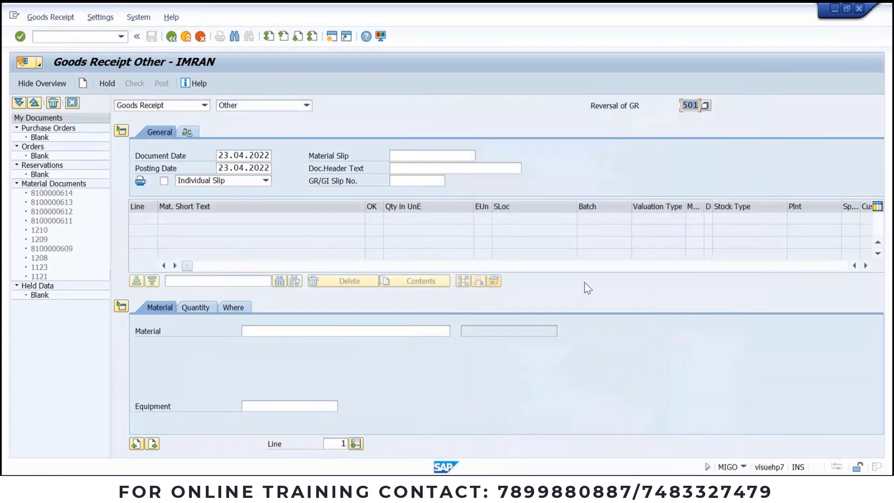
pyautogui.press('Return')
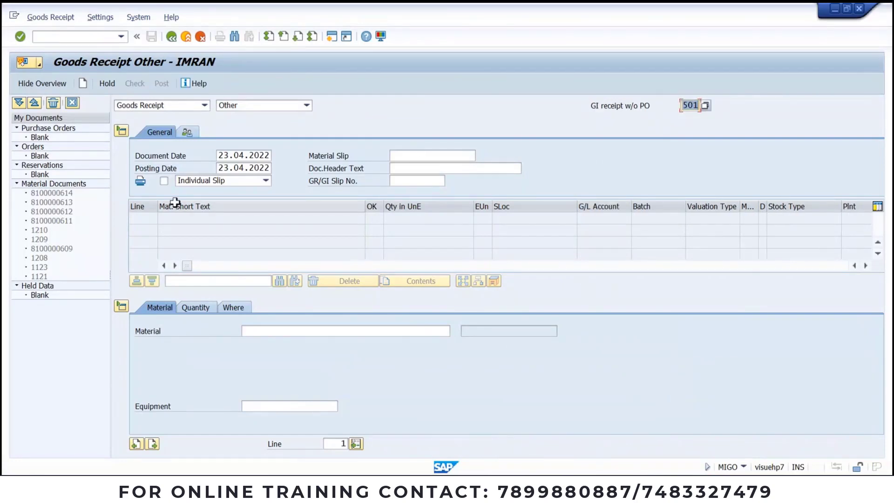
# Step: Enter material 731 with a quantity of 100
pyautogui.click(269, 331)
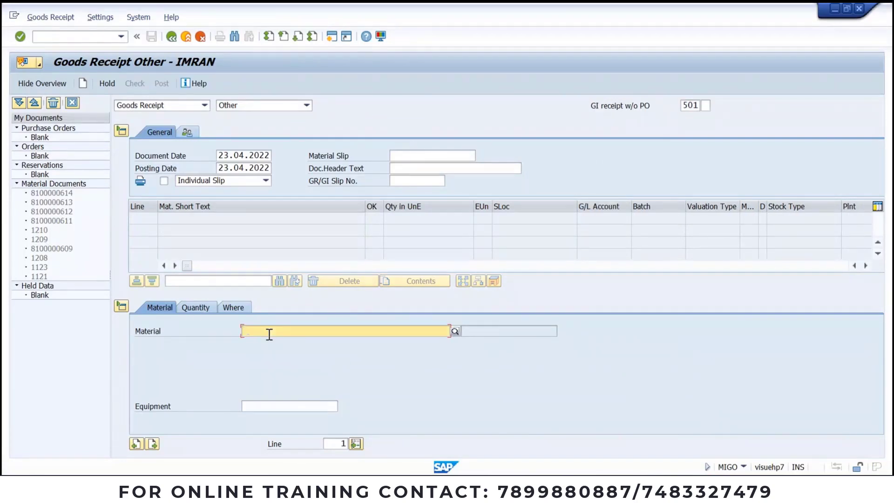
pyautogui.write('731')
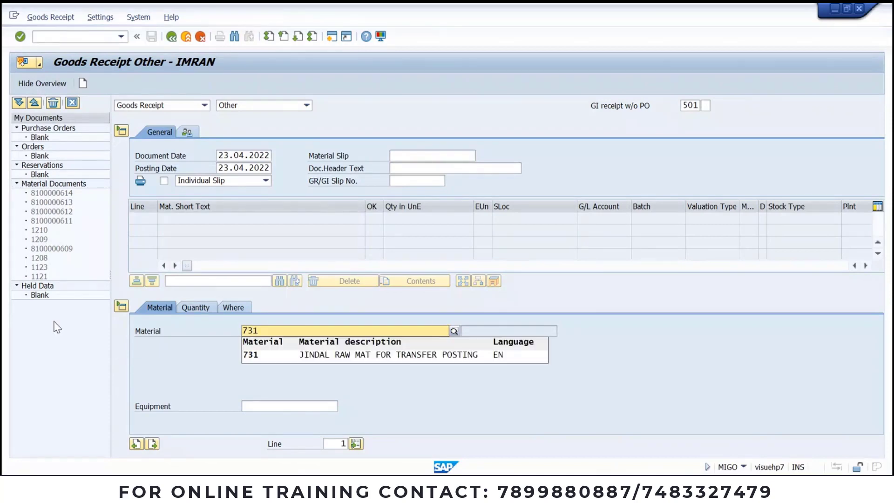
pyautogui.click(190, 307)
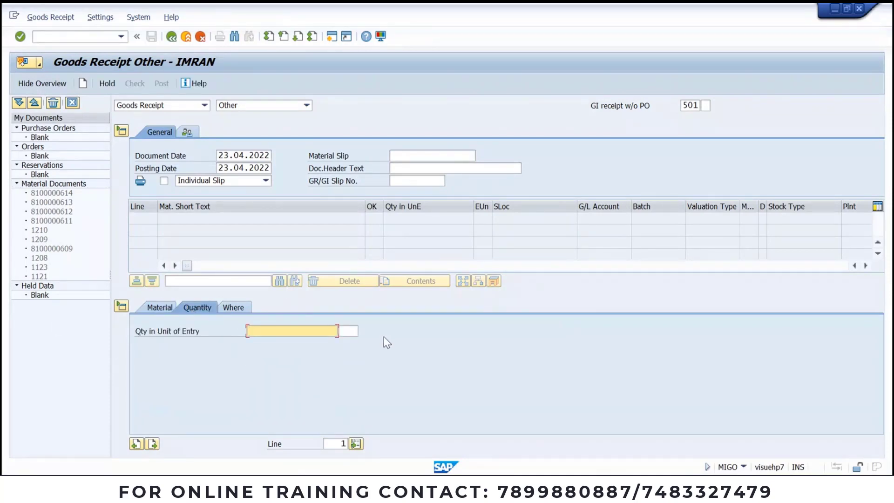
pyautogui.write('100')
# Step: Set plant JSP1 and storage location JSS1, correcting the rejected jss2
pyautogui.click(231, 308)
pyautogui.click(288, 356)
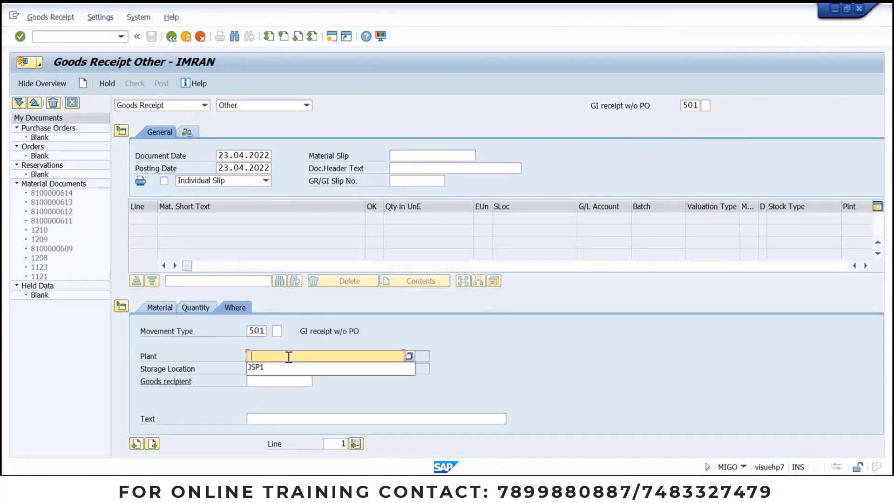
pyautogui.click(284, 356)
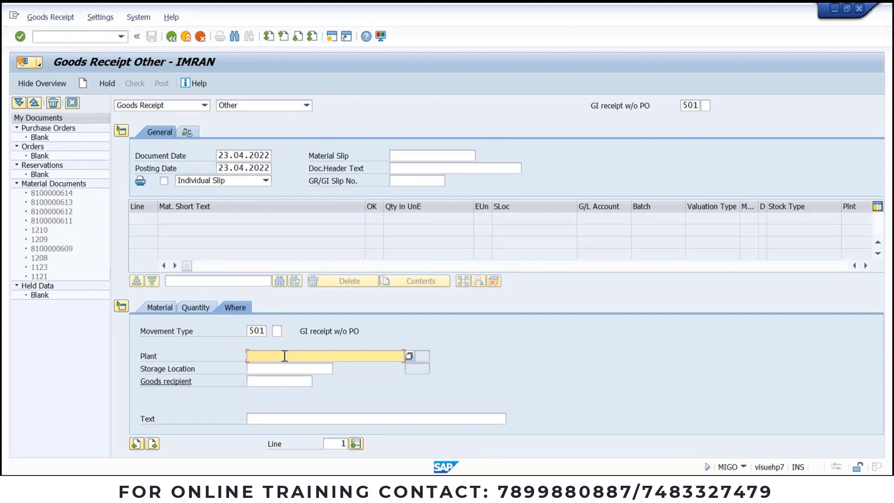
pyautogui.write('jsp1')
pyautogui.press('Tab')
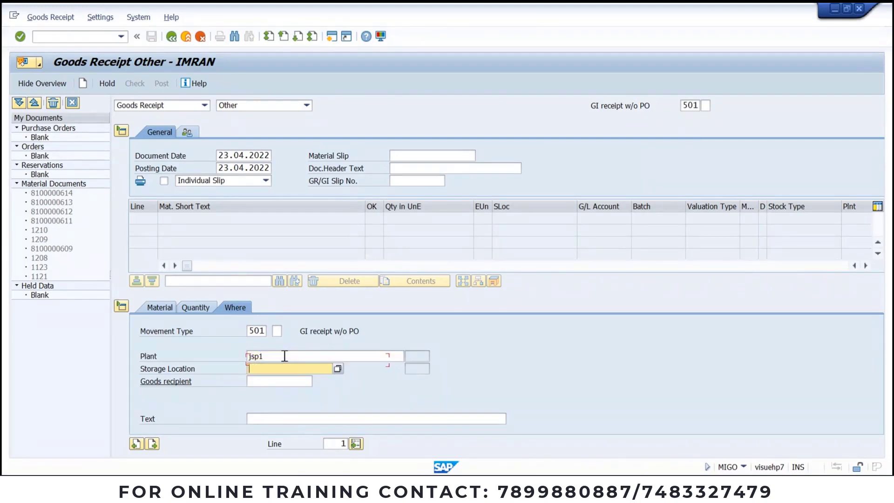
pyautogui.write('jss')
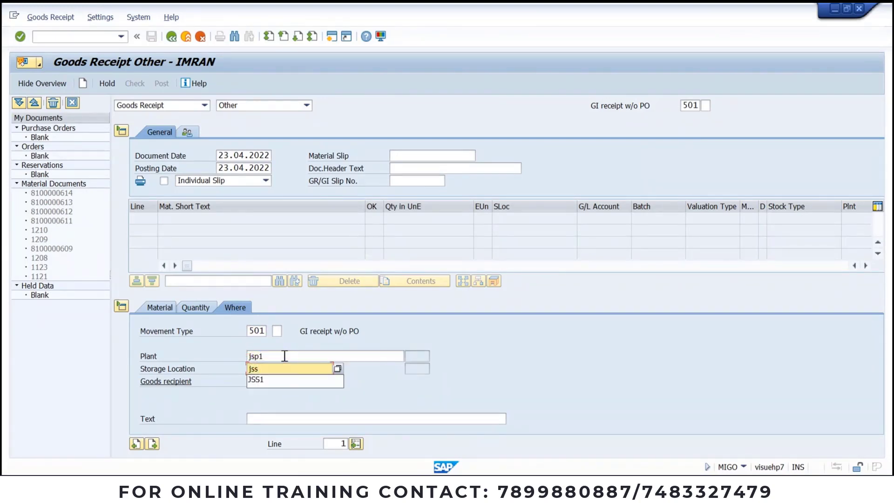
pyautogui.write('2')
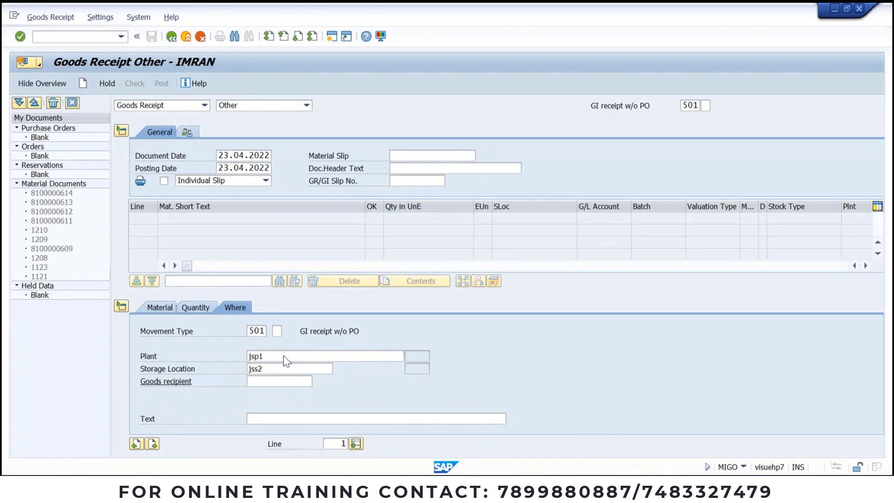
pyautogui.press('Return')
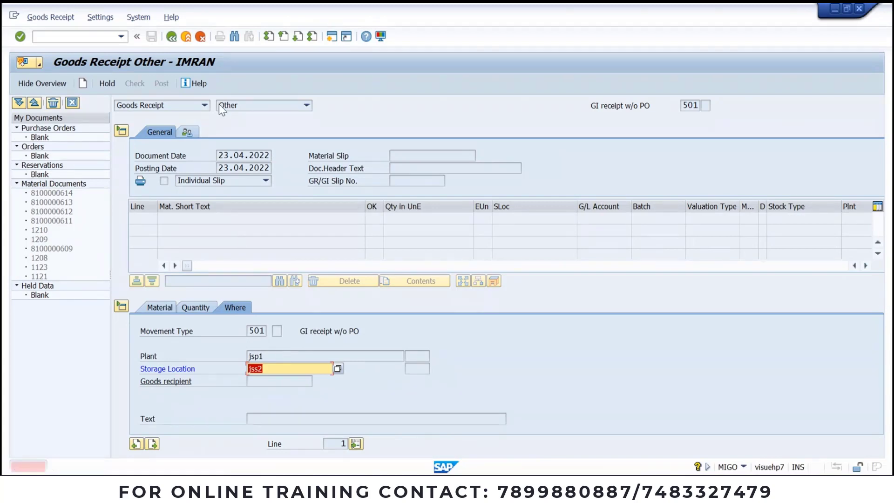
pyautogui.press('BackSpace')
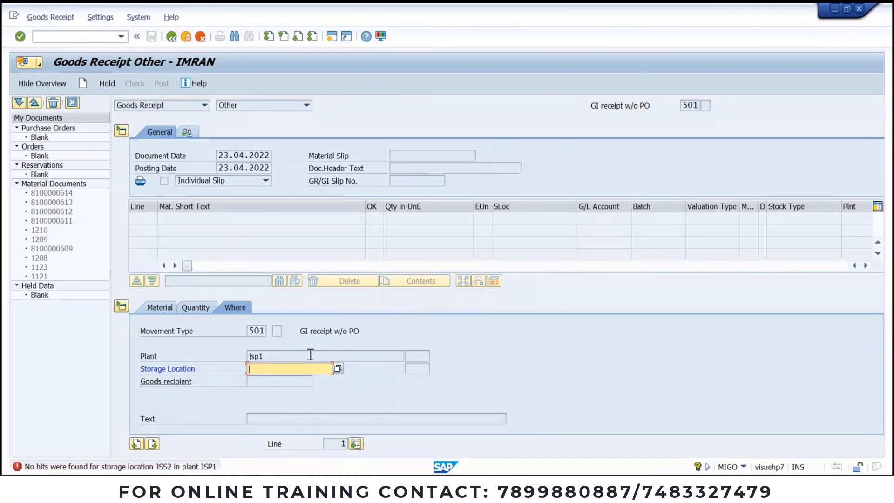
pyautogui.write('jss1')
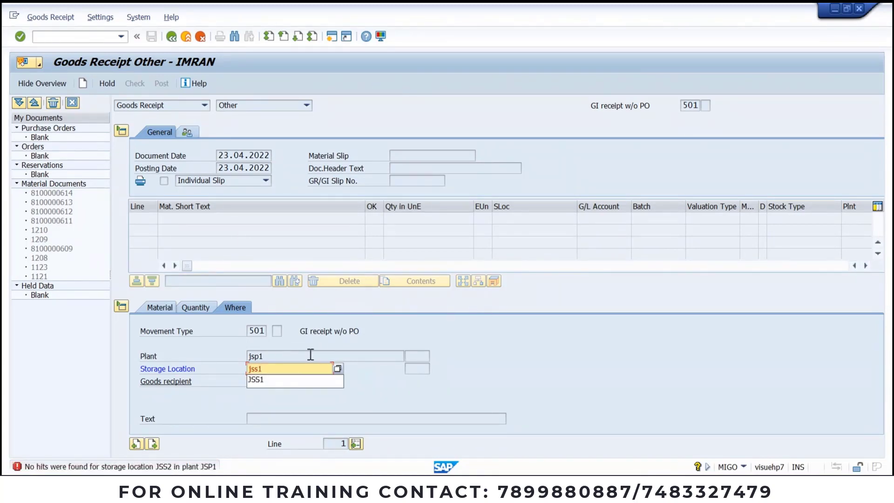
pyautogui.press('Return')
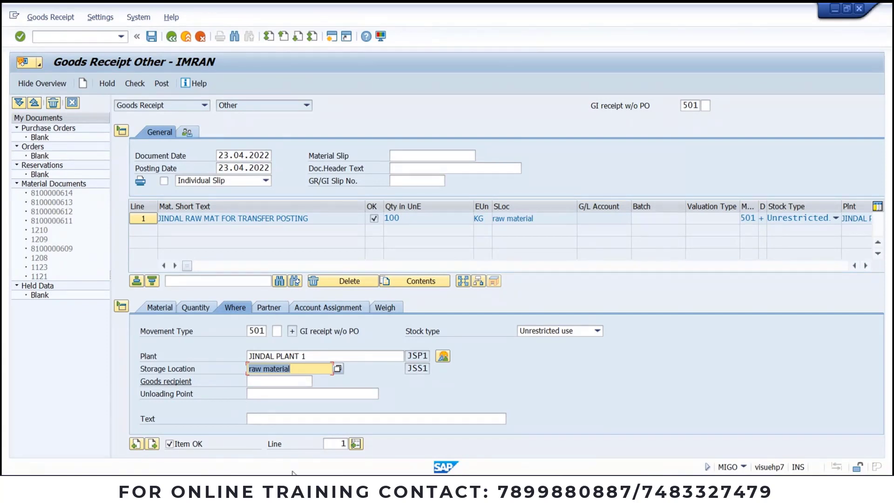
# Step: Copy vendor 36500 from the Word notes into the Partner tab's vendor field
pyautogui.click(269, 307)
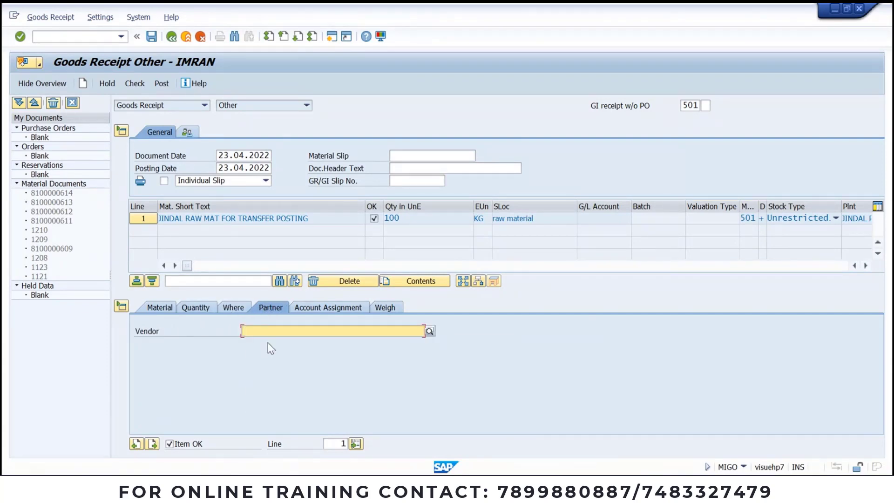
pyautogui.click(294, 326)
pyautogui.click(467, 488)
pyautogui.scroll(10, 442, 315)
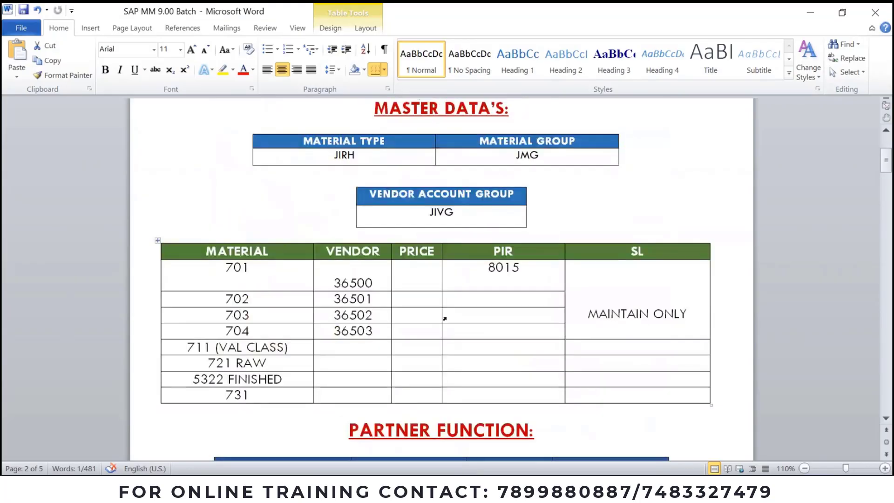
pyautogui.doubleClick(363, 282)
pyautogui.hotkey('ctrl', 'c')
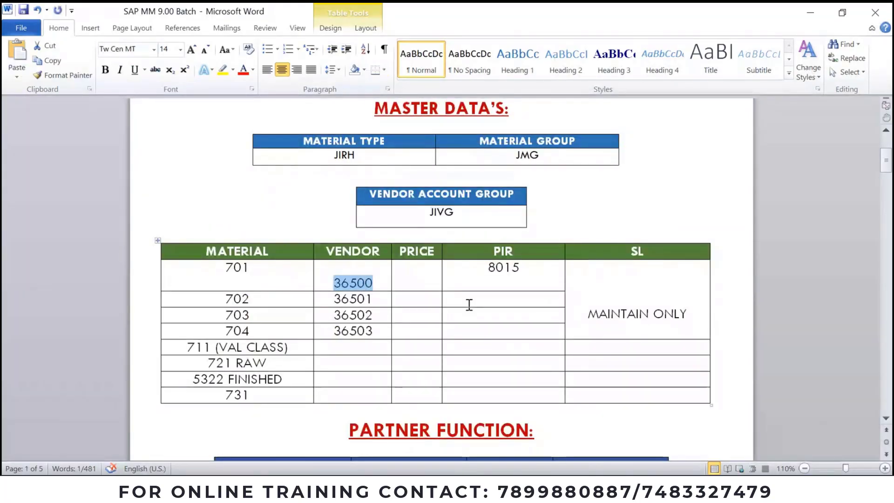
pyautogui.hotkey('alt', 'Tab')
pyautogui.hotkey('ctrl', 'v')
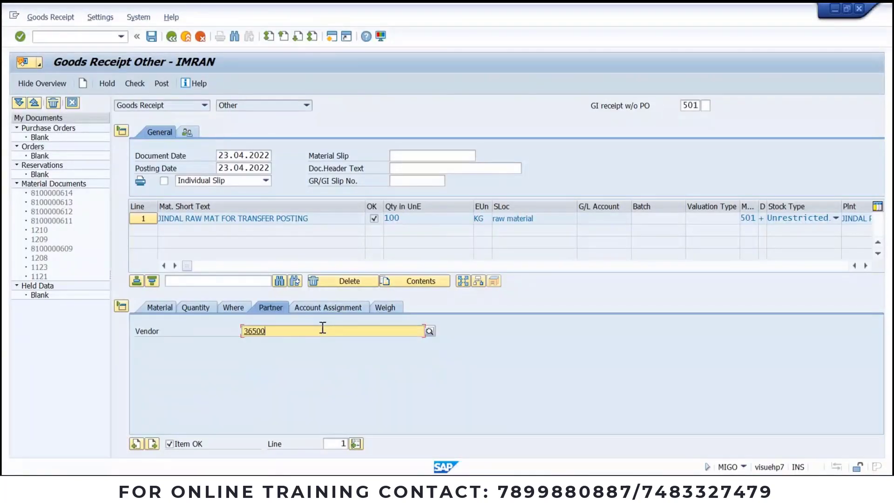
# Step: Confirm vendor 36500 (JINDAL VENDOR 1) and review the item tabs through Account Assignment
pyautogui.press('Return')
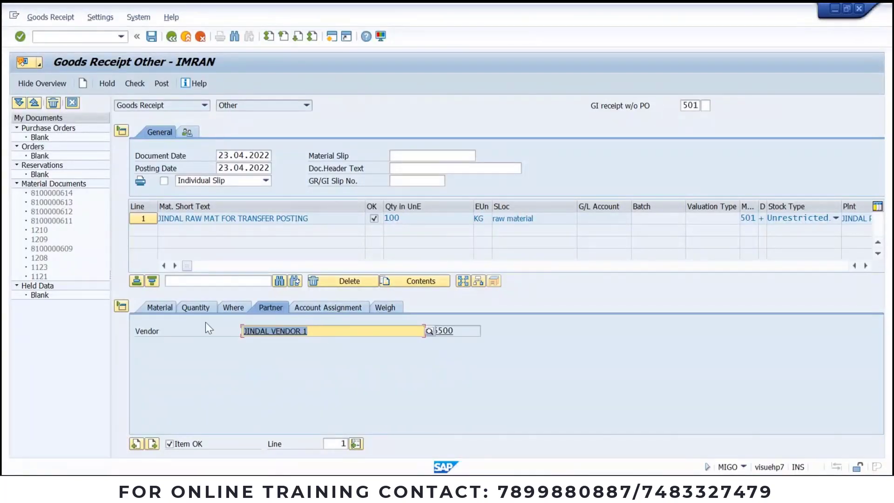
pyautogui.click(168, 310)
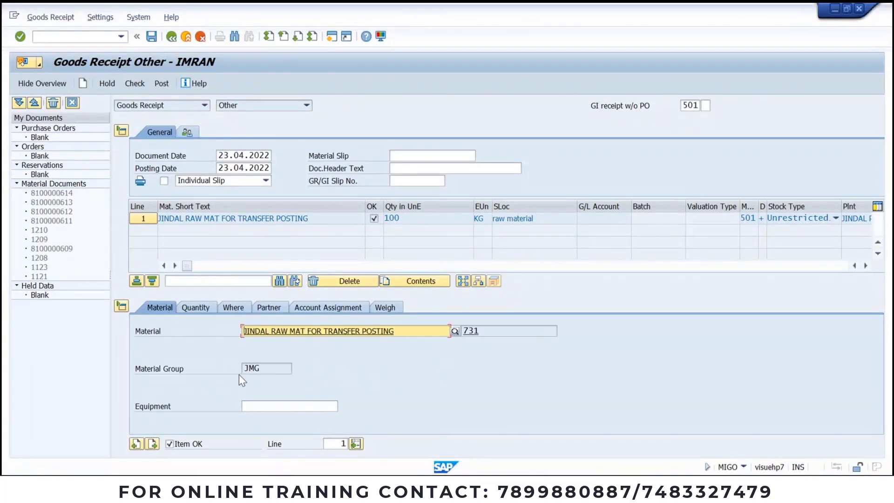
pyautogui.click(209, 309)
pyautogui.click(233, 309)
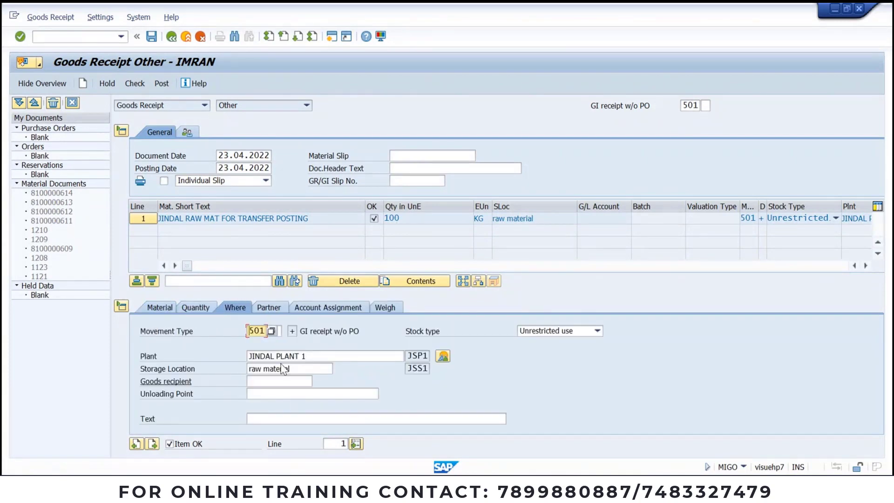
pyautogui.click(269, 307)
pyautogui.click(322, 308)
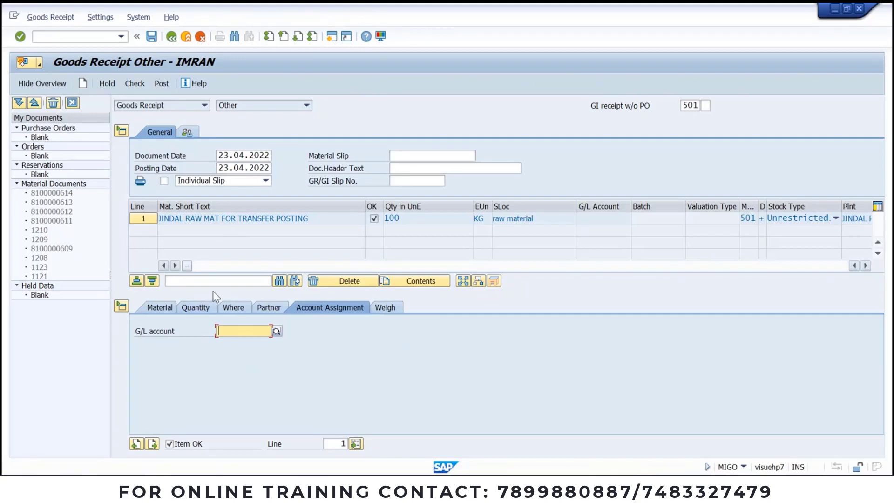
# Step: Check the receipt, open the M8147 account determination error's long text, and copy its title
pyautogui.click(136, 88)
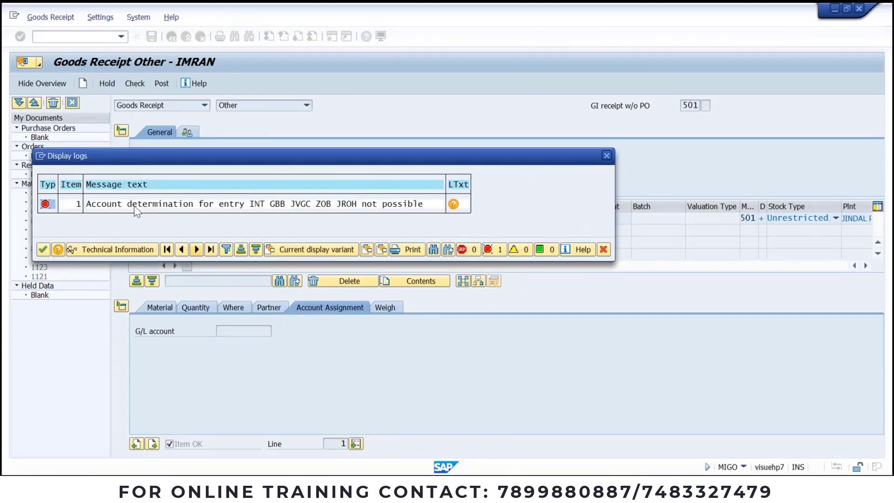
pyautogui.moveTo(335, 160); pyautogui.dragTo(387, 98)
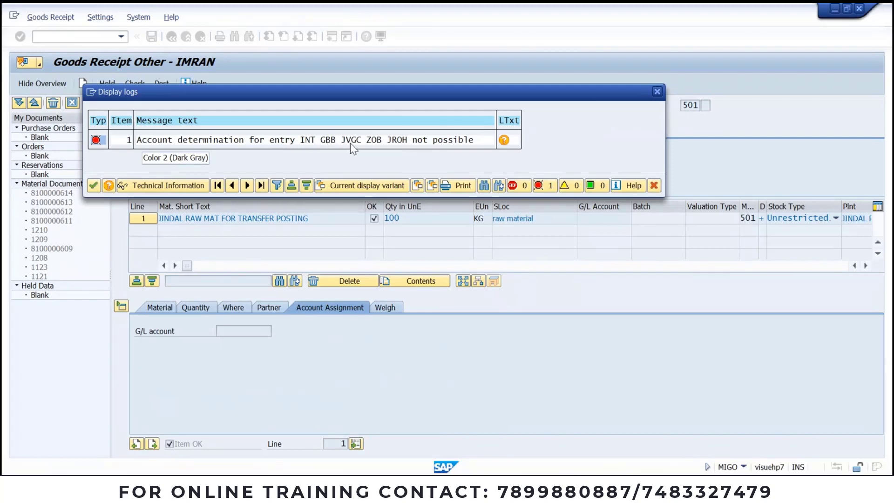
pyautogui.doubleClick(312, 139)
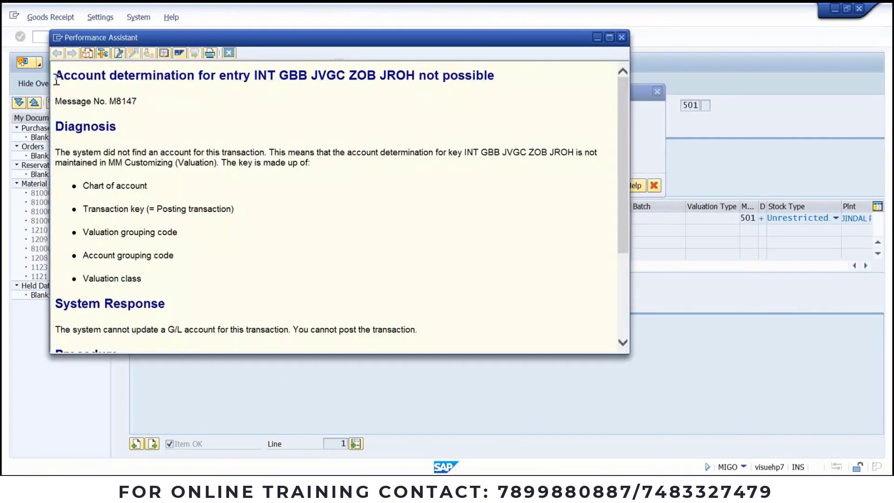
pyautogui.moveTo(55, 74); pyautogui.dragTo(577, 104)
pyautogui.hotkey('ctrl', 'c')
# Step: Close the error explanation and bring up the SAP MM 9.00 Batch Word notes
pyautogui.click(516, 403)
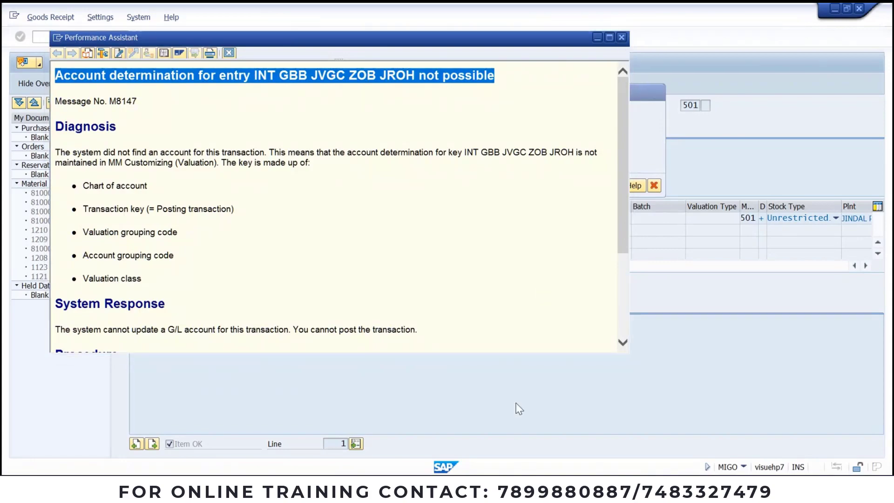
pyautogui.click(498, 487)
pyautogui.scroll(-6, 494, 335)
pyautogui.scroll(-20, 494, 333)
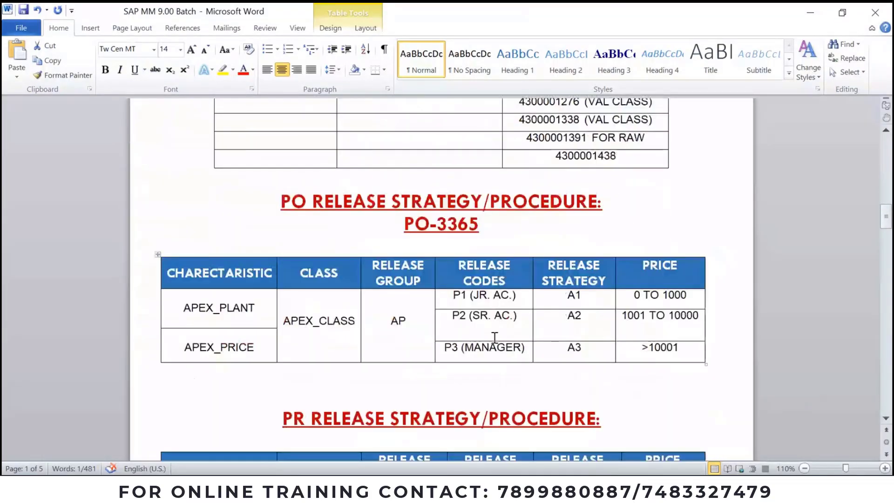
# Step: Paste the INT GBB JVGC ZOB JROH error on a new line below ticket 3
pyautogui.scroll(-15, 494, 350)
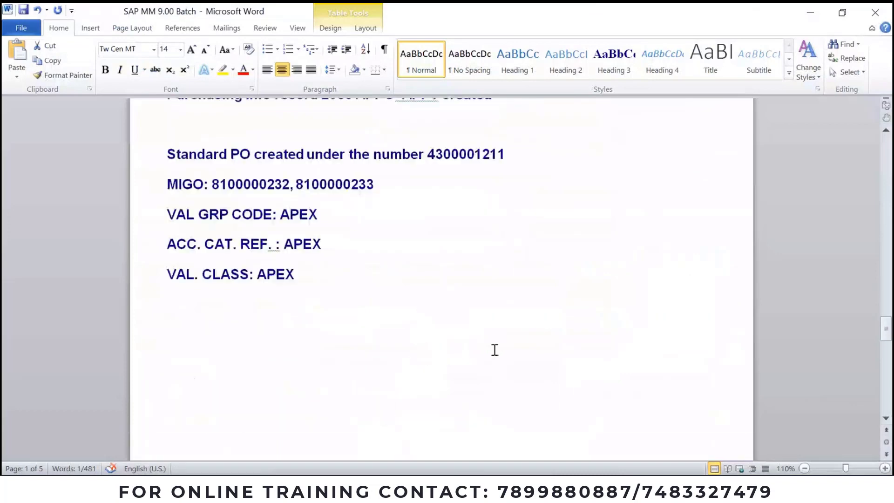
pyautogui.moveTo(361, 228); pyautogui.dragTo(515, 251)
pyautogui.scroll(-5, 494, 270)
pyautogui.scroll(-5, 494, 270)
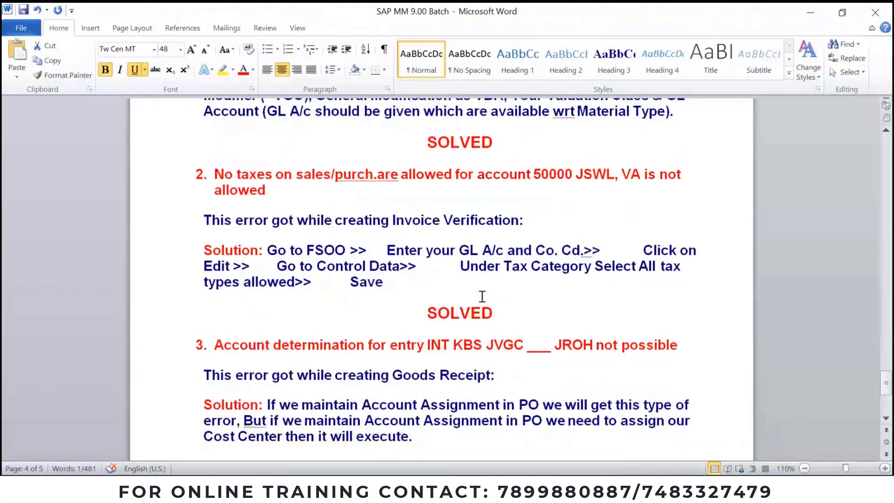
pyautogui.click(415, 219)
pyautogui.press('Return')
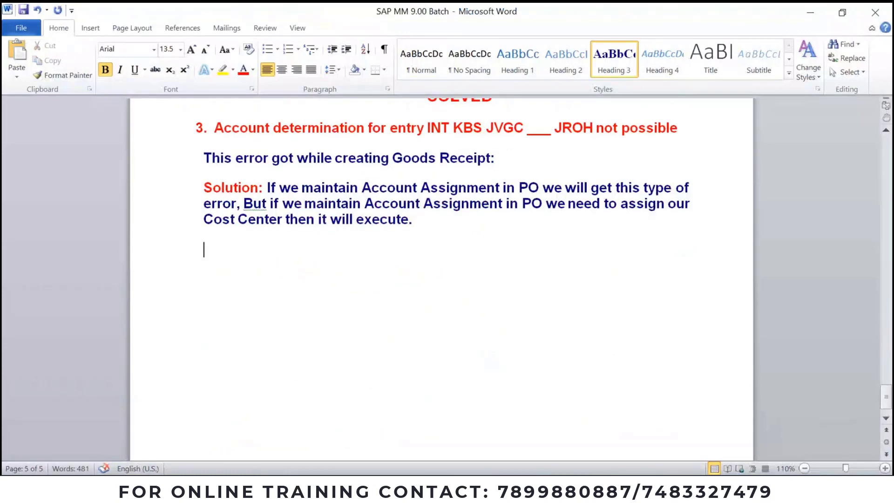
pyautogui.hotkey('ctrl', 'v')
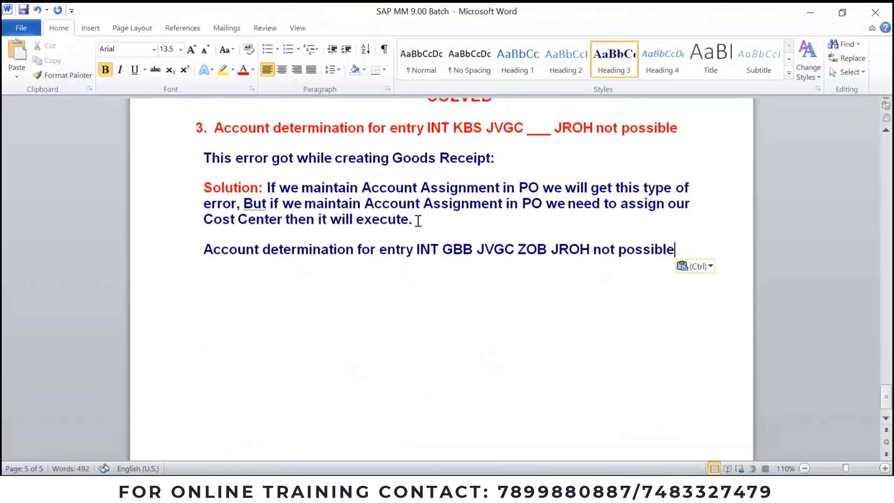
# Step: Format Painter ticket 3's red heading and numbering onto the pasted line as item 4
pyautogui.moveTo(215, 128); pyautogui.dragTo(367, 129)
pyautogui.click(62, 75)
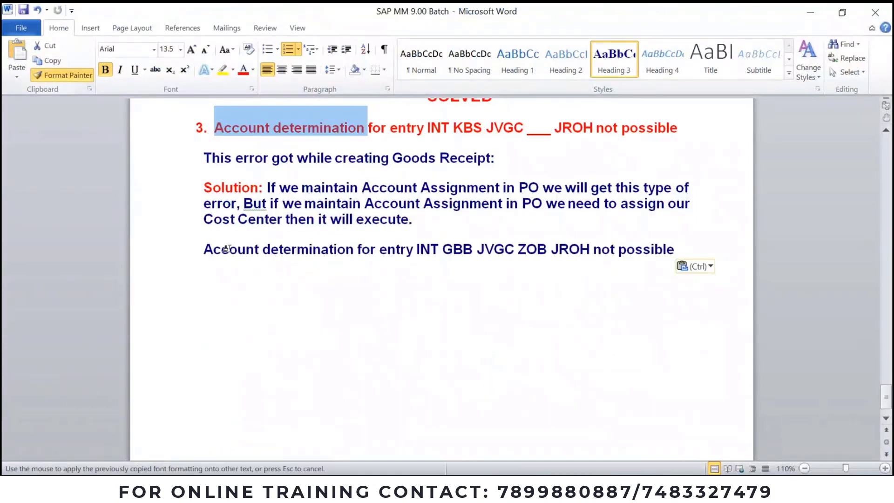
pyautogui.moveTo(201, 250)
pyautogui.mouseDown()
pyautogui.moveTo(488, 260)
pyautogui.moveTo(695, 250)
pyautogui.mouseUp()
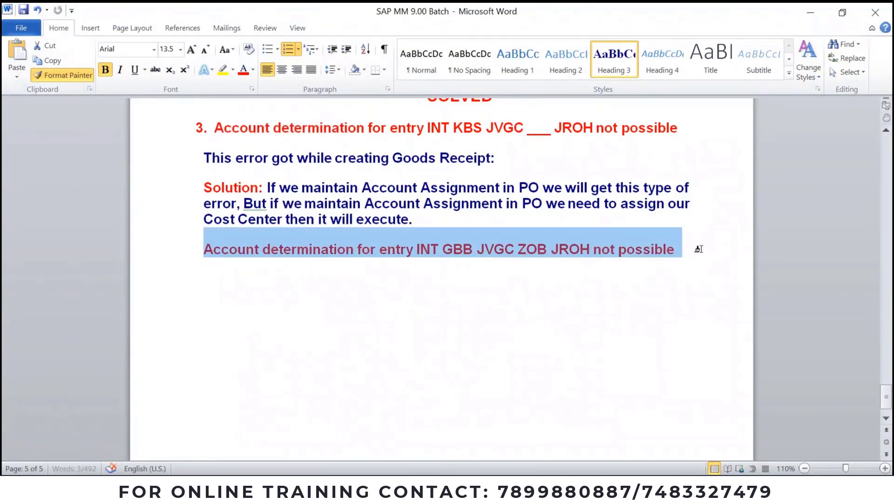
pyautogui.click(198, 126)
pyautogui.click(51, 73)
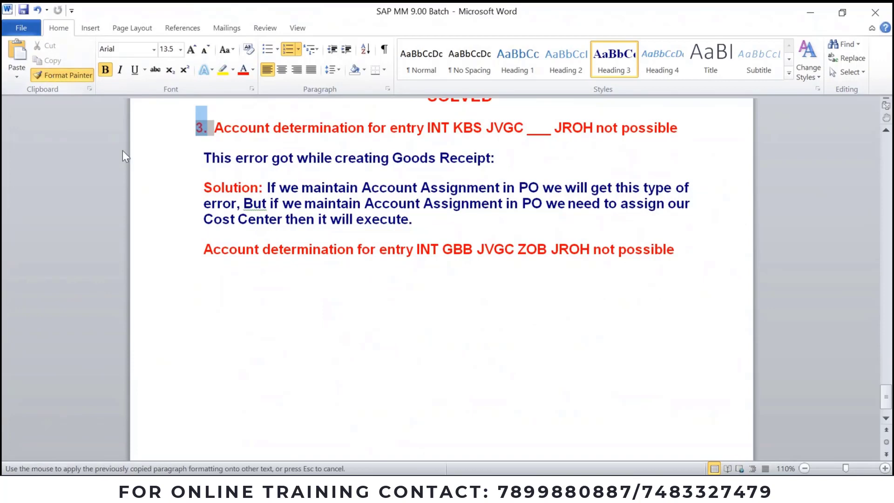
pyautogui.moveTo(203, 249); pyautogui.dragTo(220, 250)
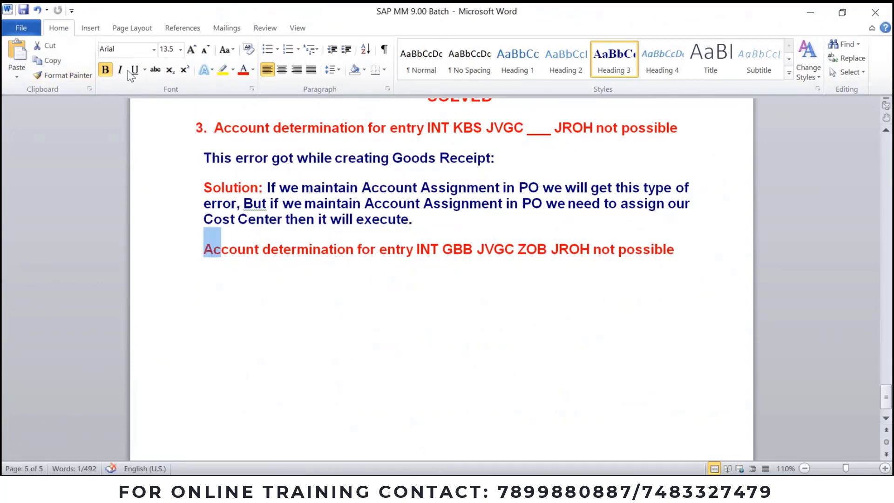
pyautogui.click(198, 126)
pyautogui.click(65, 75)
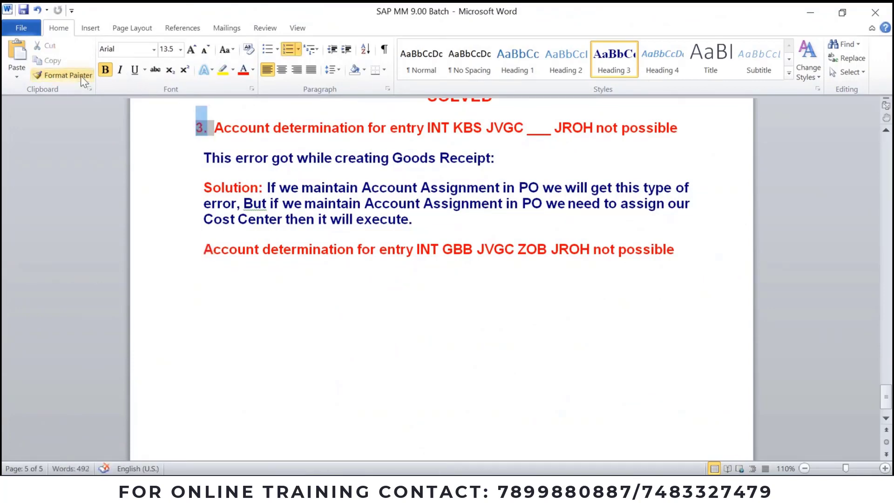
pyautogui.click(200, 249)
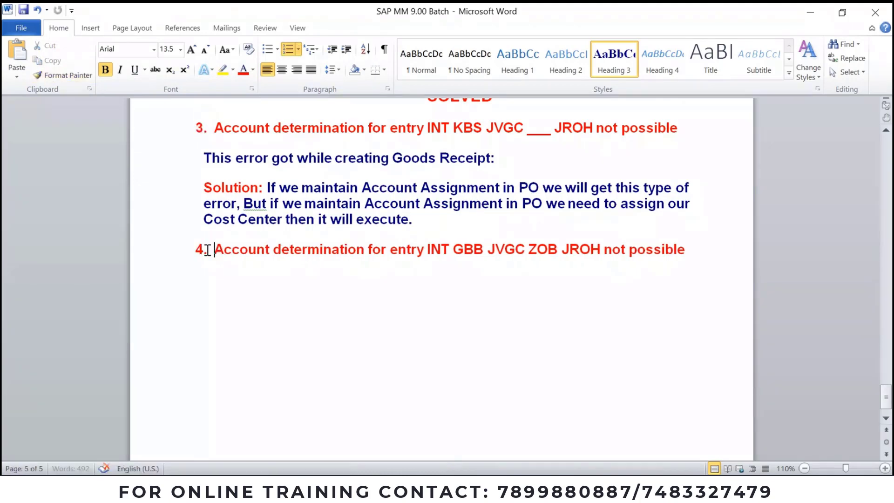
# Step: Review the notes, highlight JVGC, and return to the SAP Create Material screen
pyautogui.scroll(3, 385, 335)
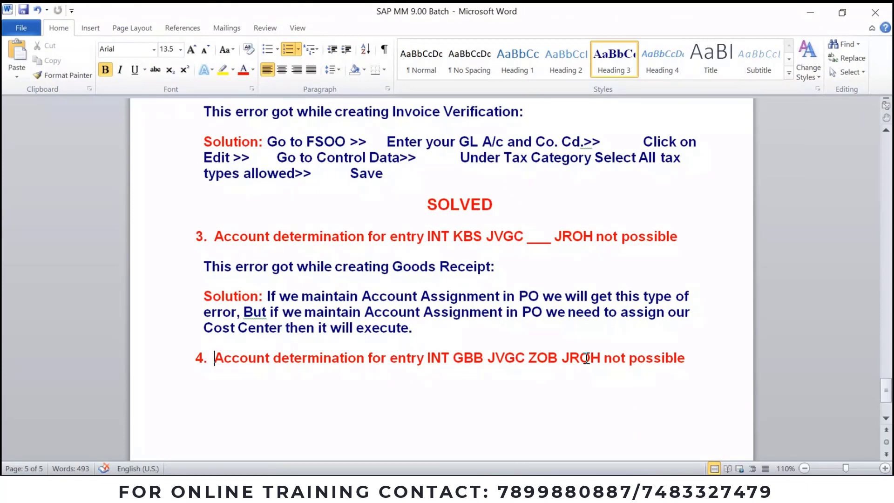
pyautogui.moveTo(501, 487)
pyautogui.scroll(20, 511, 365)
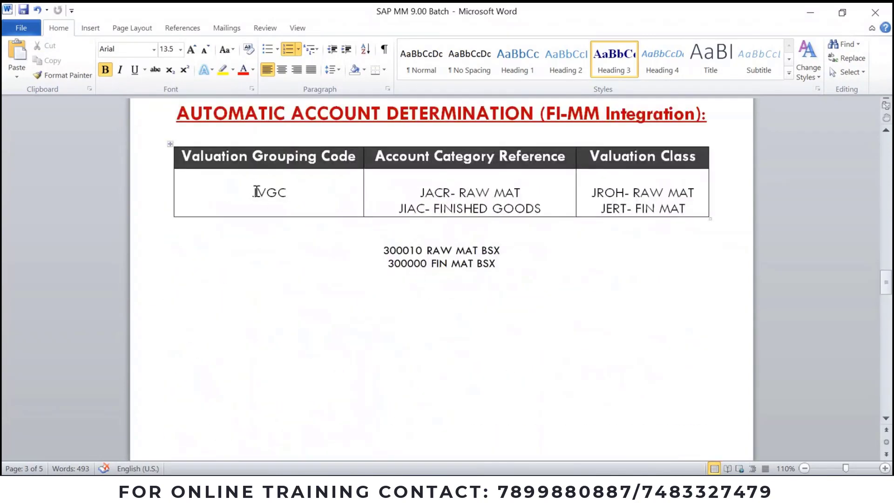
pyautogui.doubleClick(270, 192)
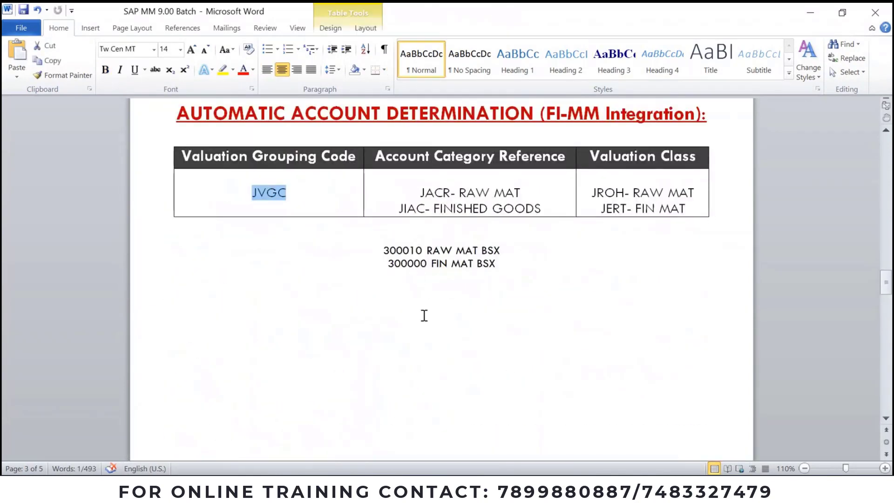
pyautogui.scroll(-15, 424, 315)
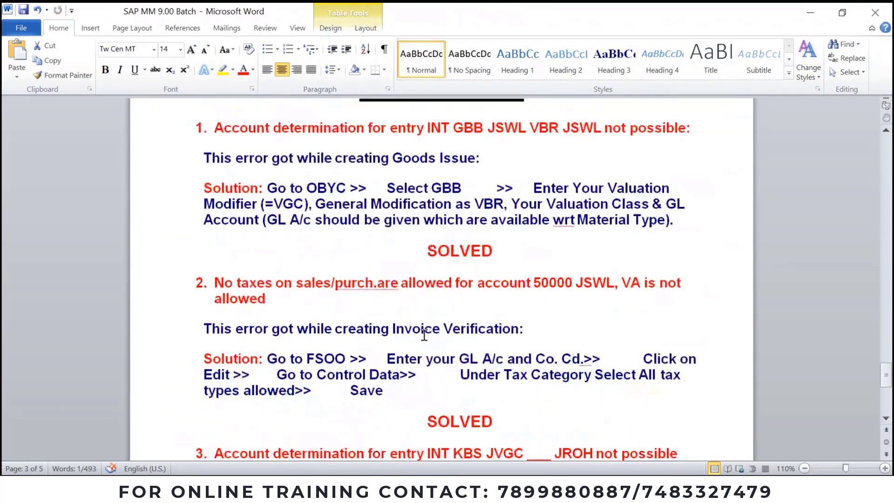
pyautogui.scroll(-5, 424, 334)
pyautogui.click(466, 285)
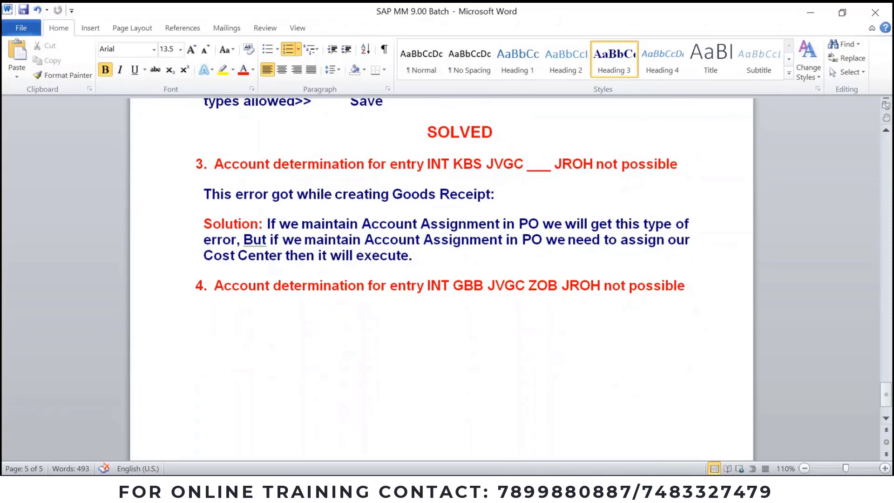
pyautogui.click(507, 487)
pyautogui.click(592, 444)
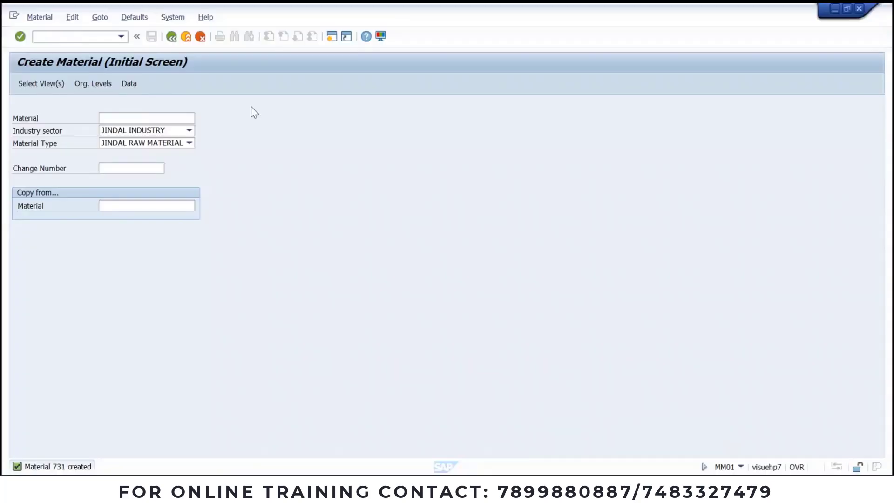
# Step: Start transaction OBYC with /nobyc
pyautogui.click(92, 37)
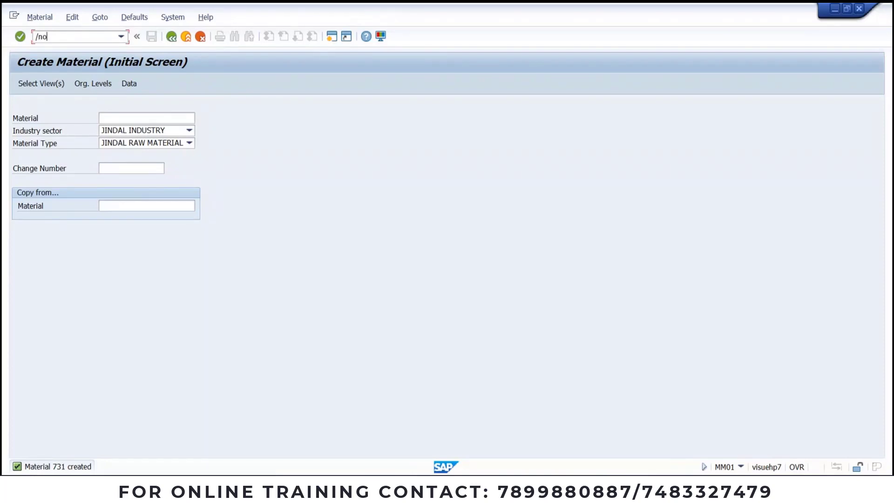
pyautogui.write('/nobyc')
pyautogui.press('Return')
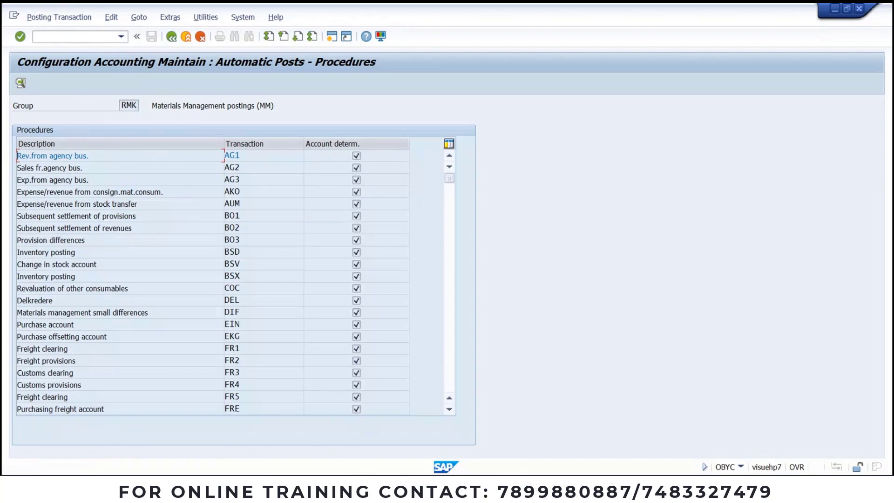
# Step: Open the GBB offsetting entry for inventory posting and enter chart of accounts INT
pyautogui.click(465, 430)
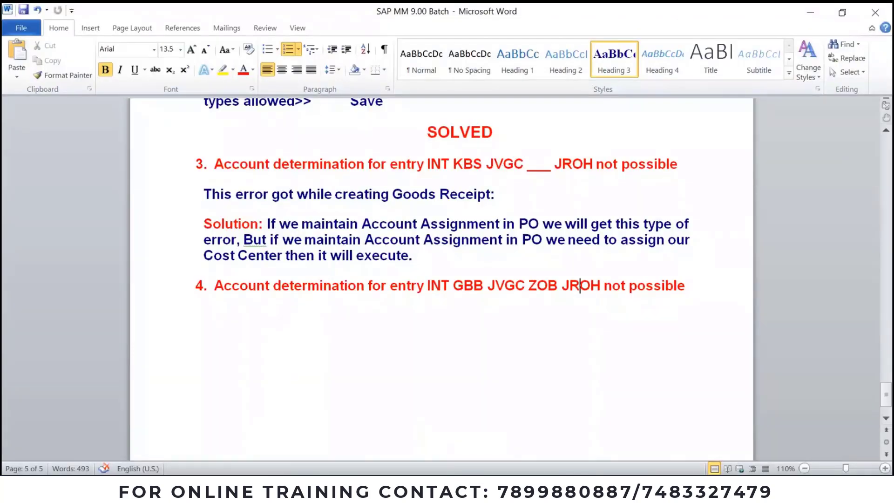
pyautogui.doubleClick(470, 285)
pyautogui.hotkey('alt', 'Tab')
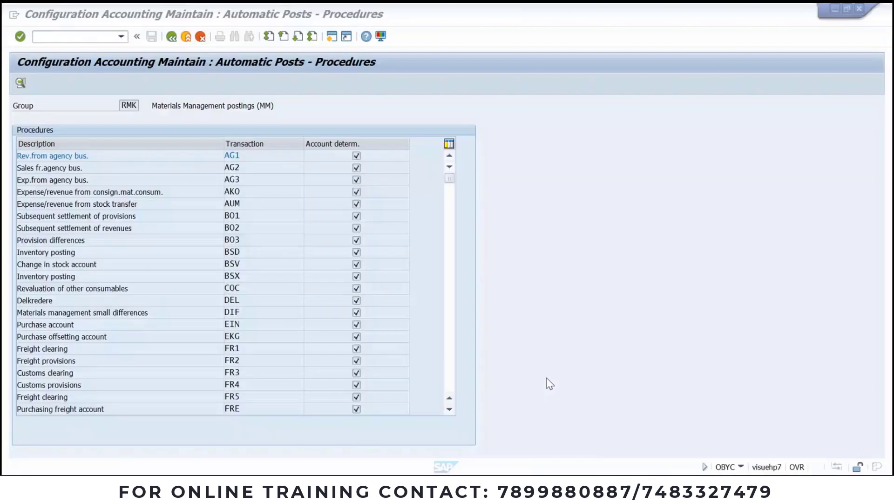
pyautogui.scroll(-3, 251, 335)
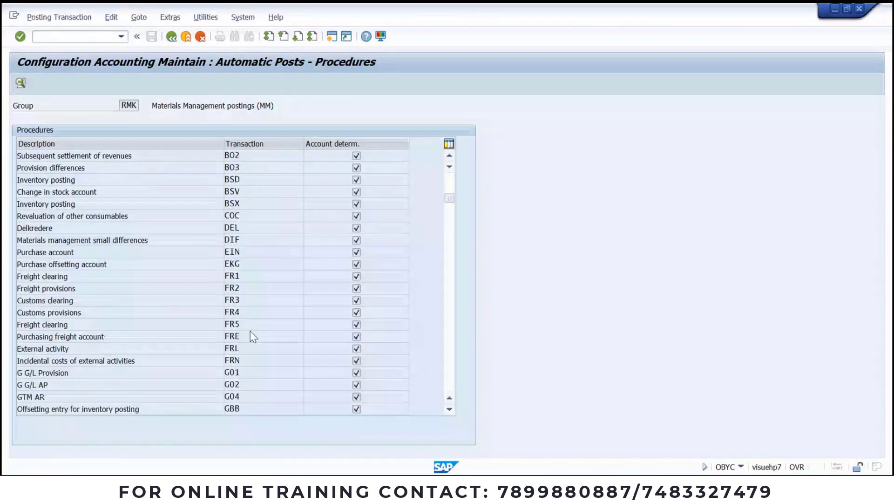
pyautogui.scroll(-1, 235, 410)
pyautogui.click(235, 408)
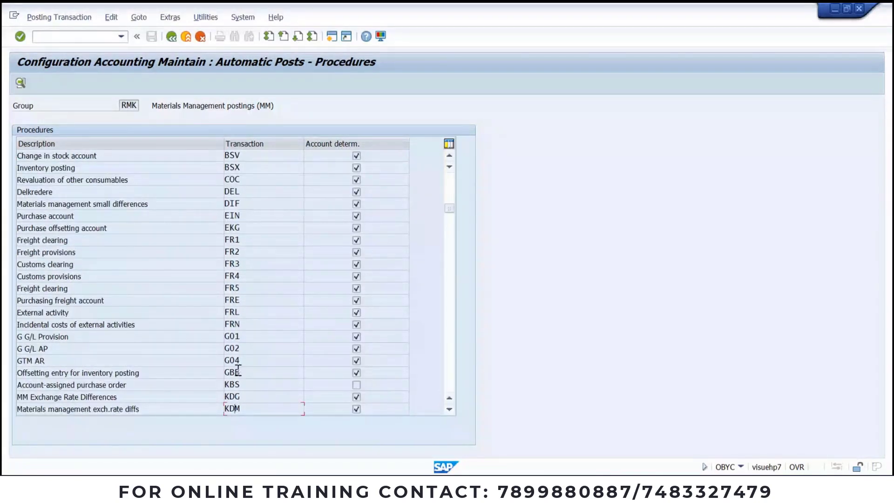
pyautogui.doubleClick(238, 370)
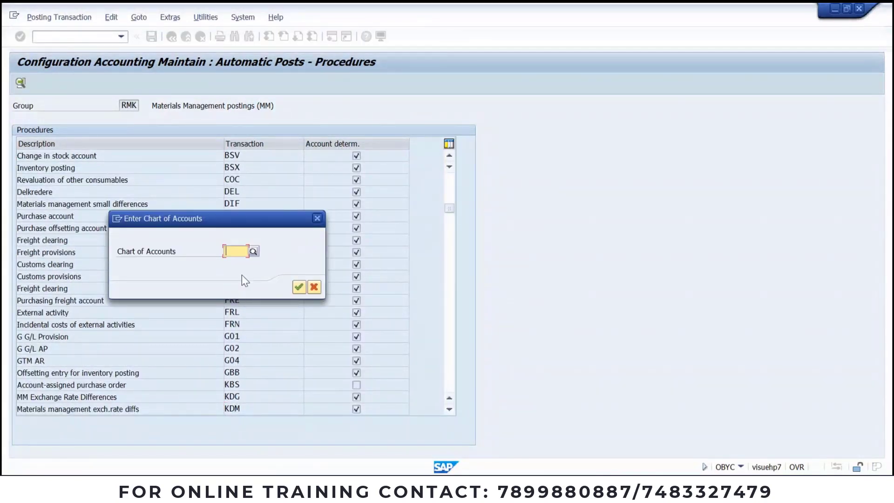
pyautogui.write('intint')
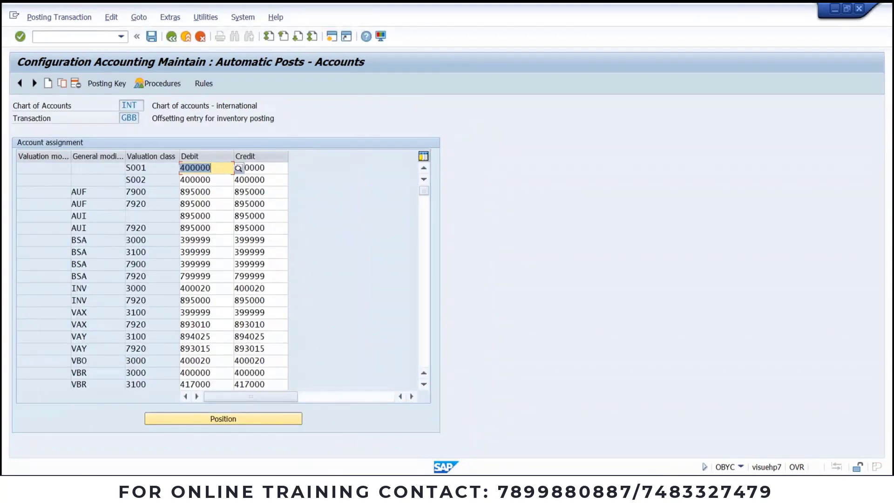
# Step: Read the JVGC, ZOB and JROH codes from the noted error in Word
pyautogui.hotkey('alt', 'Tab')
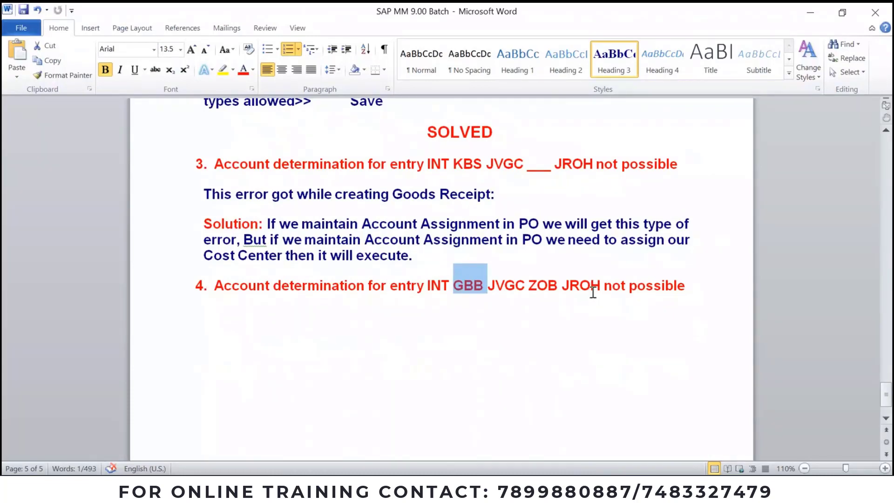
pyautogui.doubleClick(507, 284)
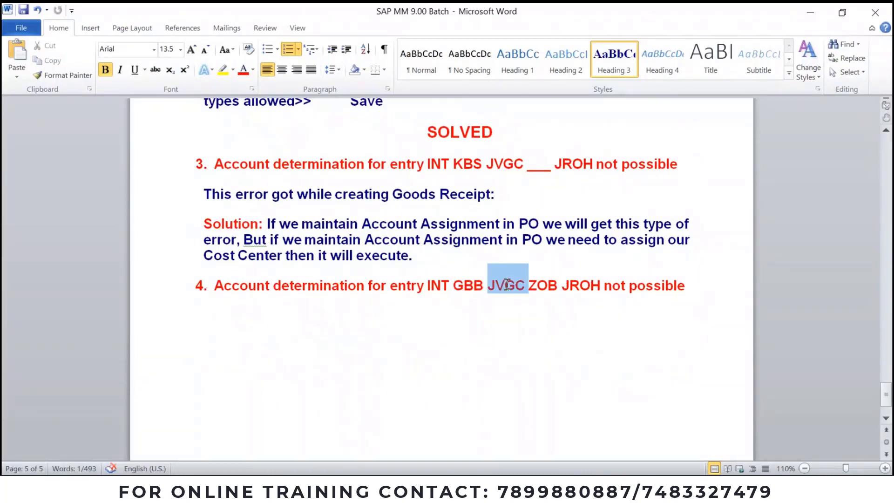
pyautogui.doubleClick(541, 286)
pyautogui.hotkey('ctrl', 'c')
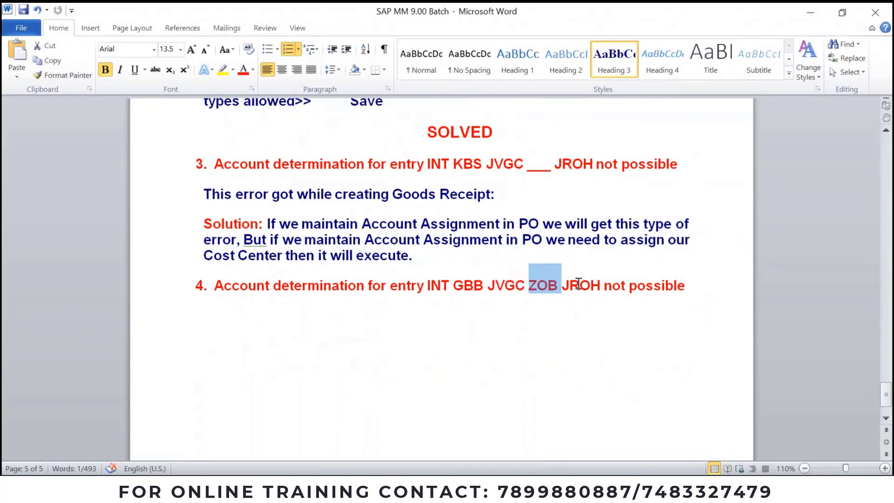
pyautogui.doubleClick(577, 285)
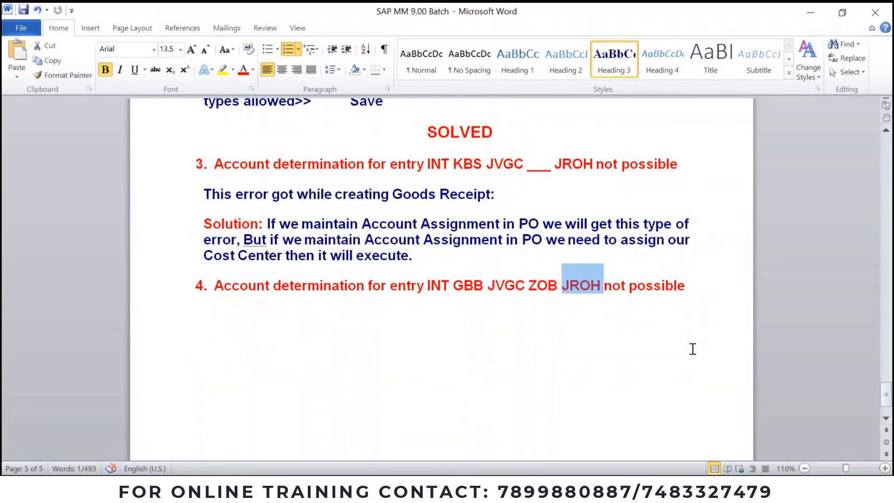
pyautogui.hotkey('alt', 'Tab')
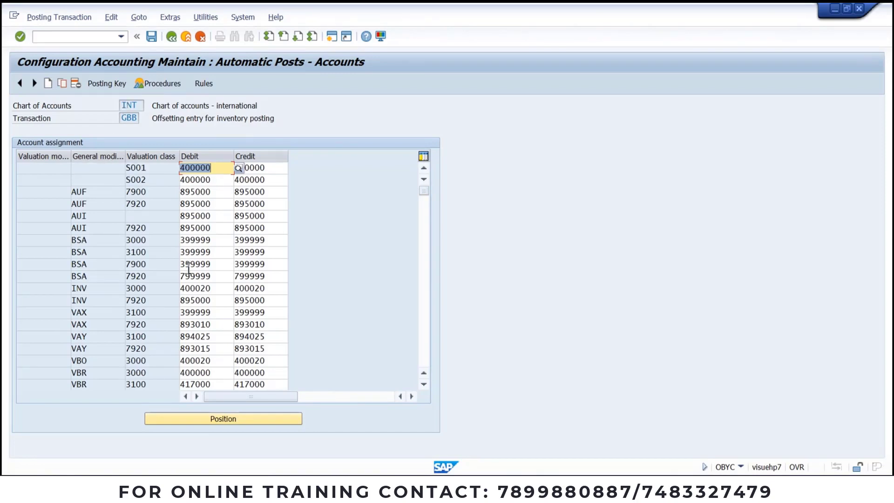
pyautogui.hotkey('alt', 'Tab')
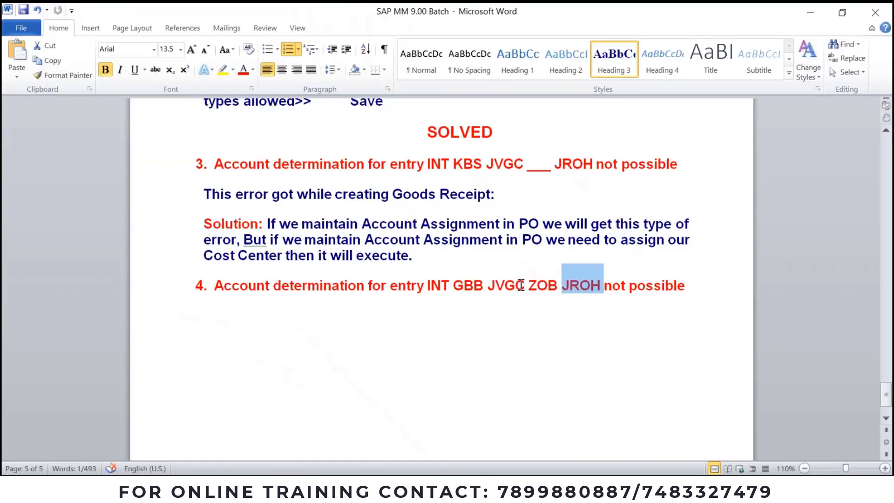
pyautogui.hotkey('alt', 'Tab')
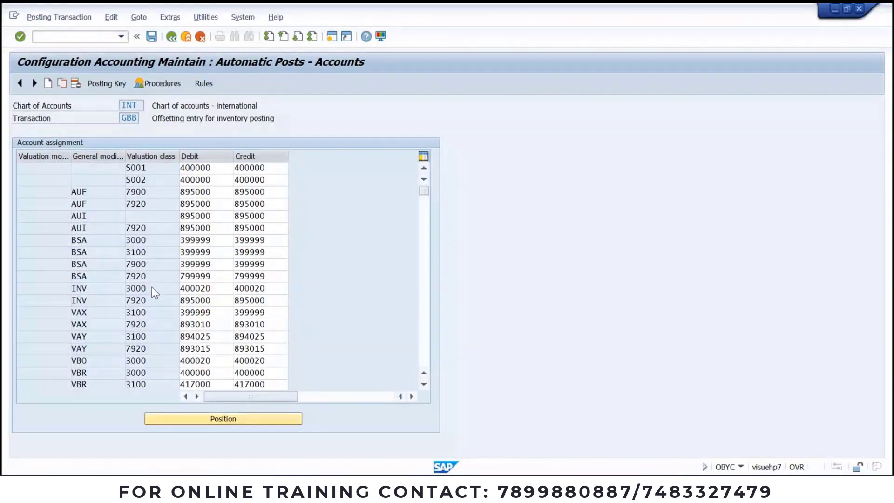
# Step: Scroll the GBB table and choose New Entries to add an assignment row
pyautogui.scroll(-1, 156, 286)
pyautogui.click(423, 384)
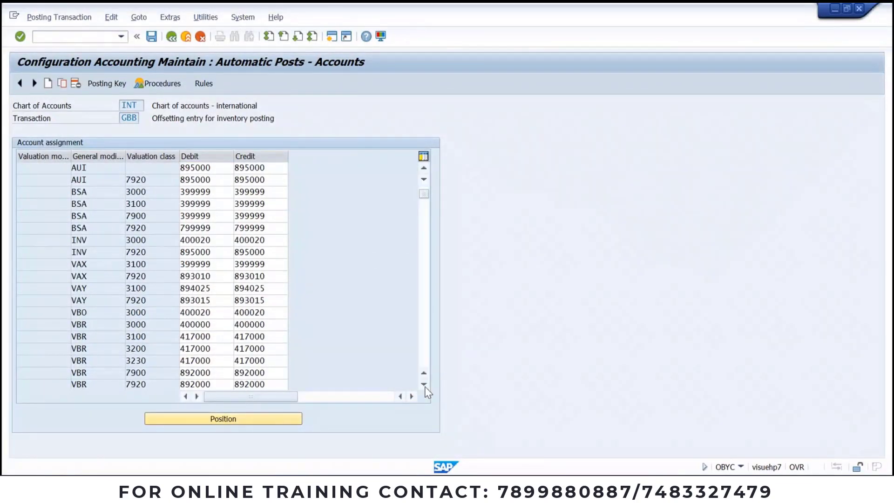
pyautogui.click(423, 384)
pyautogui.click(424, 384)
pyautogui.click(424, 384)
pyautogui.click(423, 384)
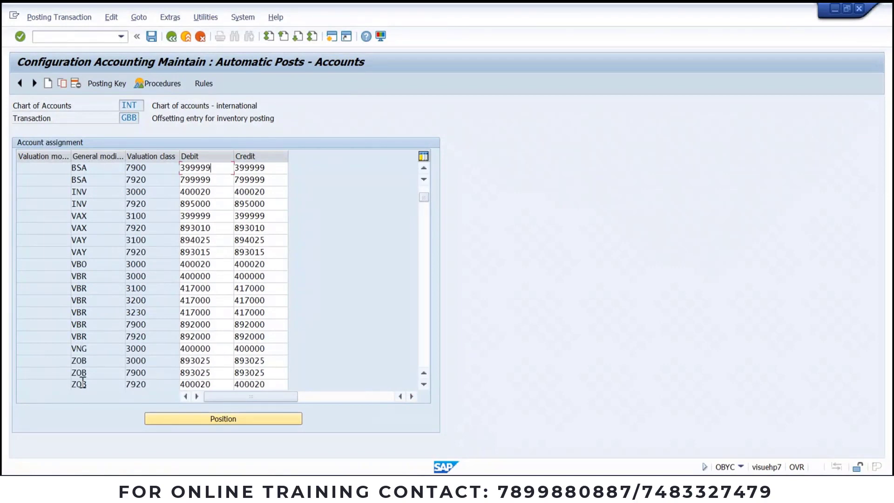
pyautogui.click(48, 83)
pyautogui.click(62, 168)
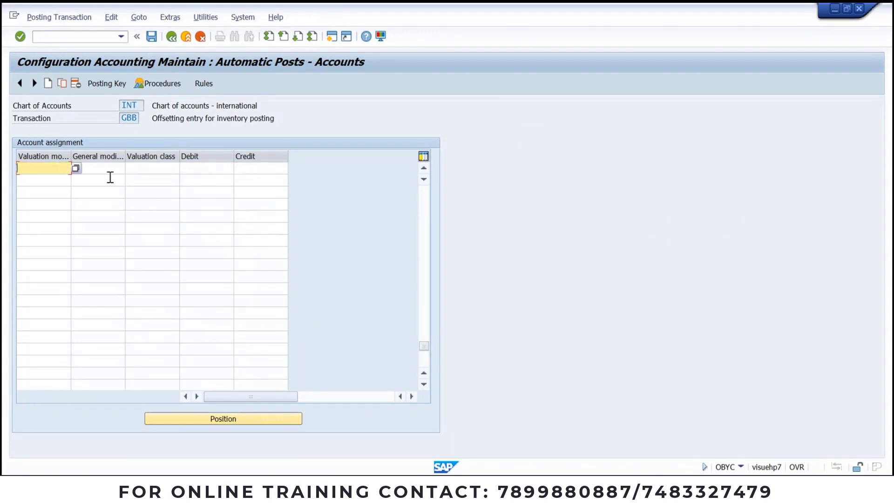
# Step: Paste JVGC as valuation modifier and ZOB as general modifier from the Word notes
pyautogui.hotkey('alt', 'Tab')
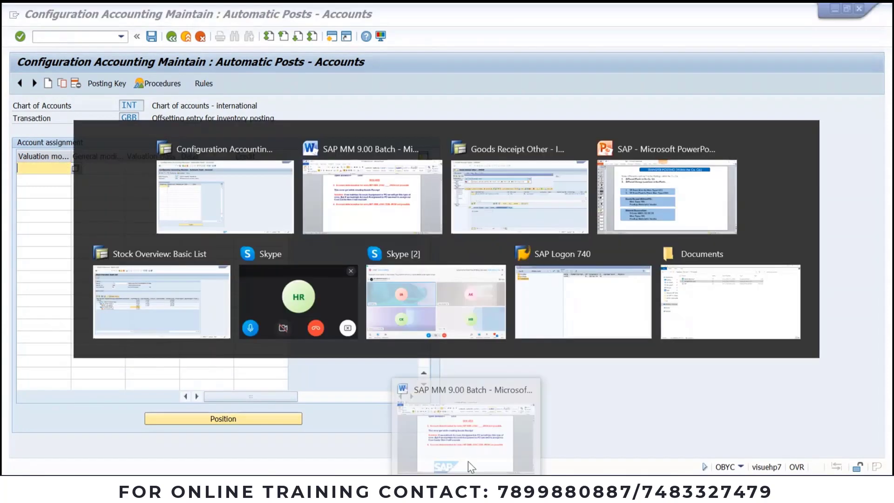
pyautogui.click(470, 465)
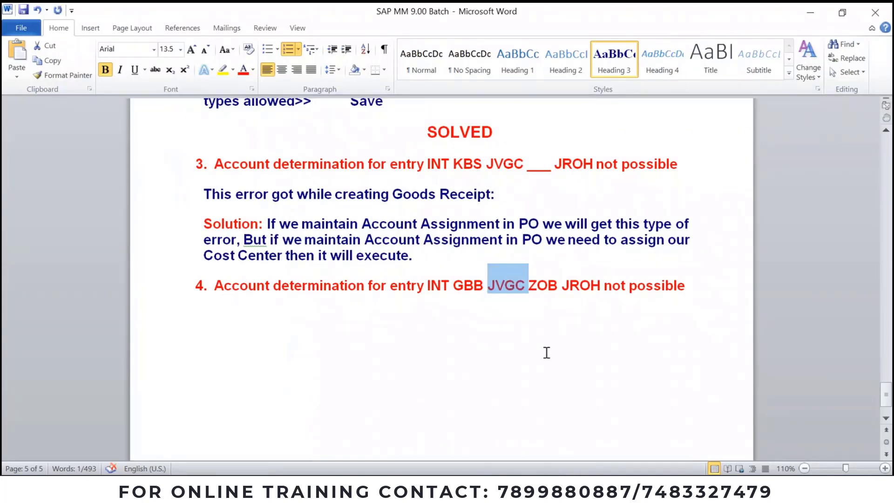
pyautogui.hotkey('alt', 'Tab')
pyautogui.click(53, 168)
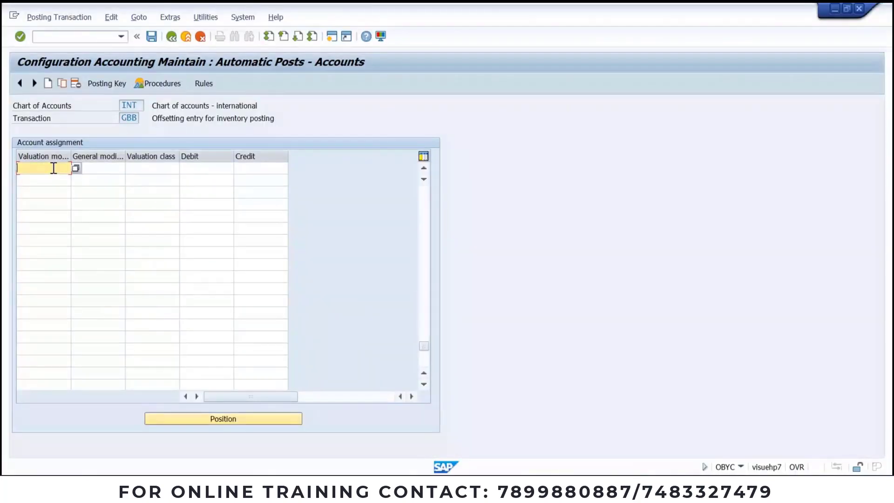
pyautogui.write('JVGC')
pyautogui.click(100, 168)
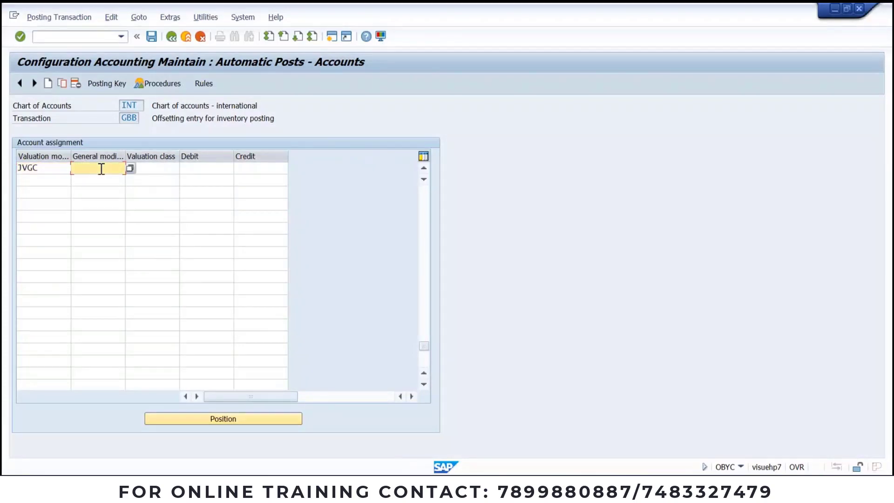
pyautogui.hotkey('alt', 'Tab')
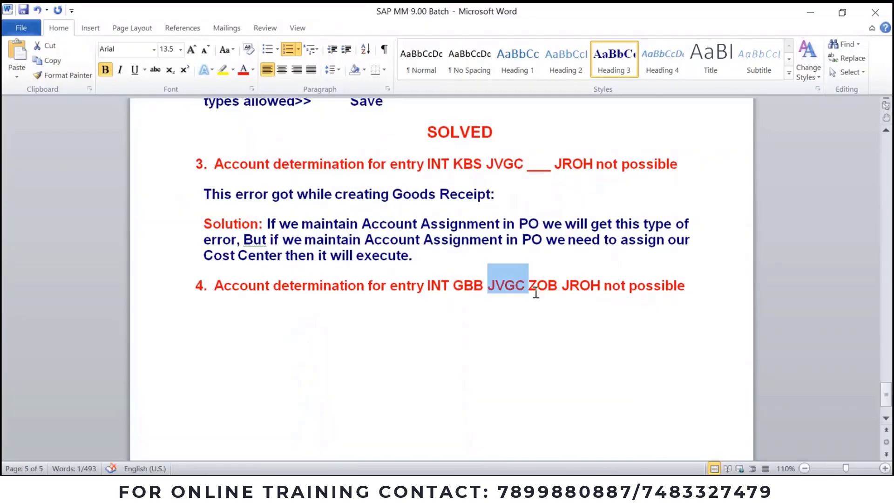
pyautogui.doubleClick(543, 284)
pyautogui.hotkey('alt', 'Tab')
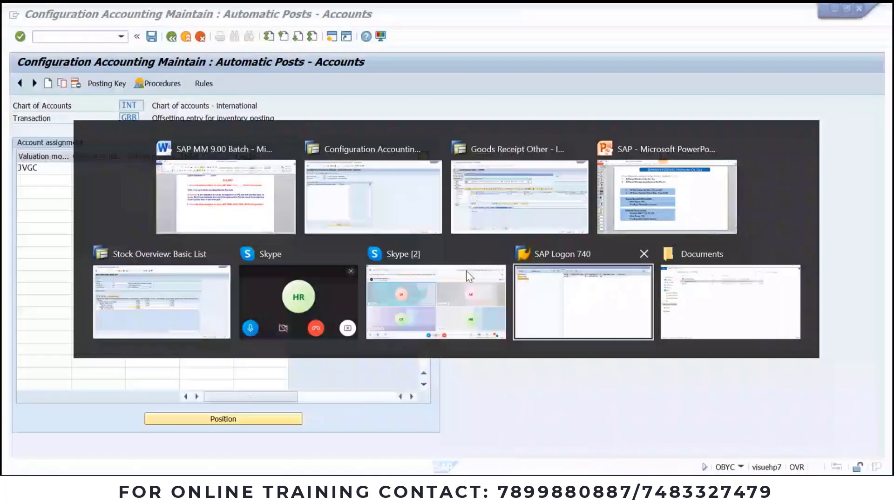
pyautogui.hotkey('ctrl', 'v')
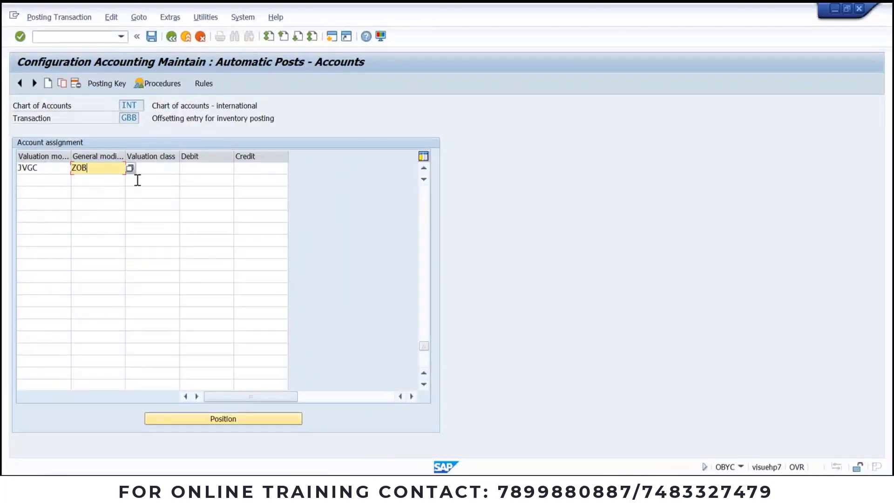
# Step: Paste JROH as valuation class and confirm the new row
pyautogui.click(165, 167)
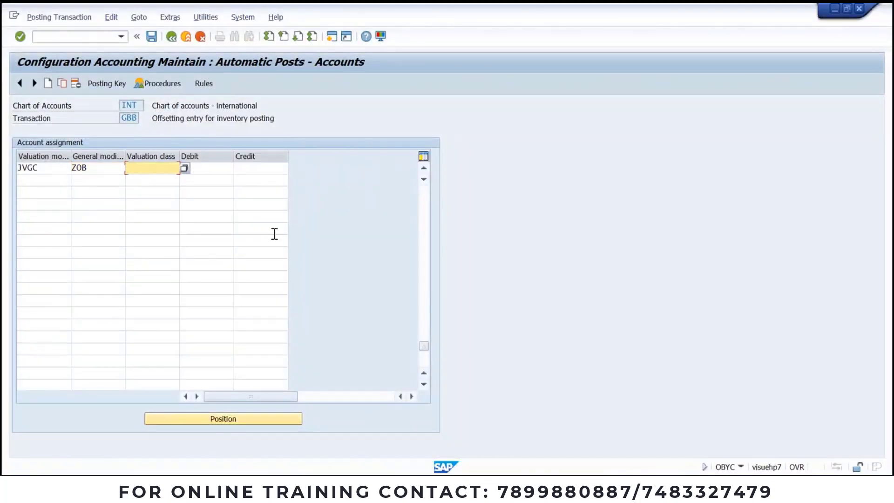
pyautogui.hotkey('alt', 'Tab')
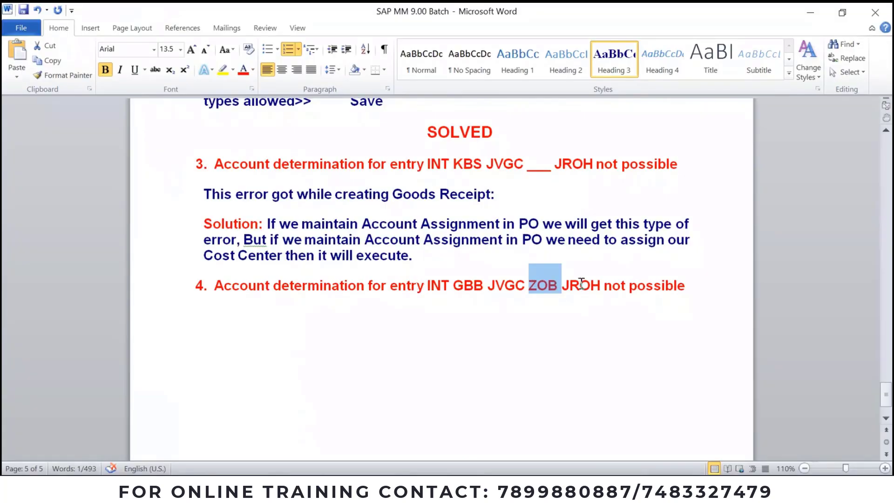
pyautogui.doubleClick(581, 283)
pyautogui.hotkey('ctrl', 'c')
pyautogui.hotkey('alt', 'Tab')
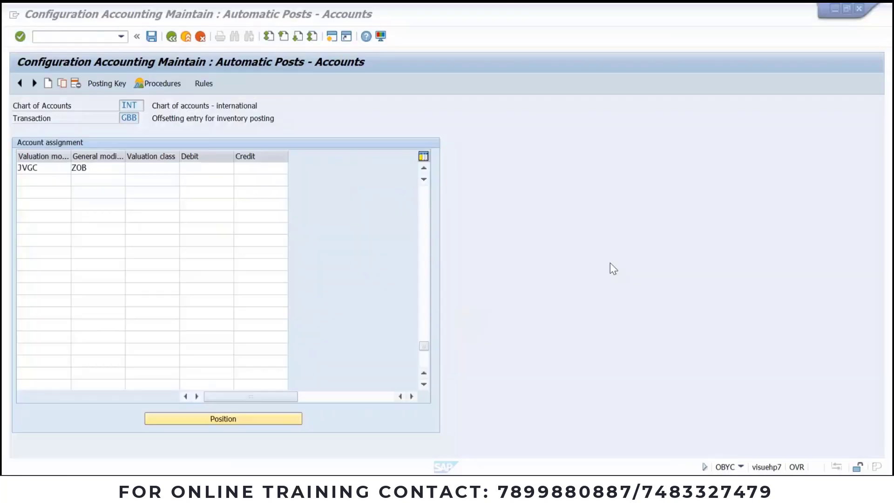
pyautogui.click(142, 168)
pyautogui.hotkey('ctrl', 'v')
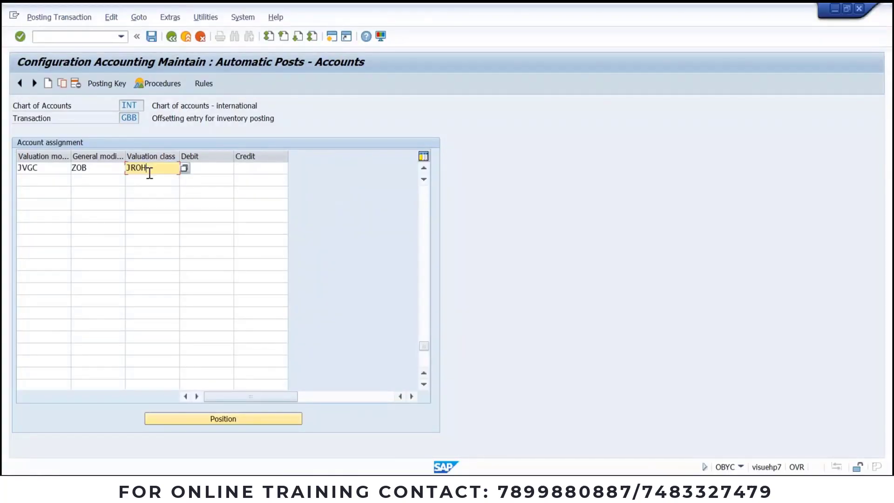
pyautogui.click(215, 166)
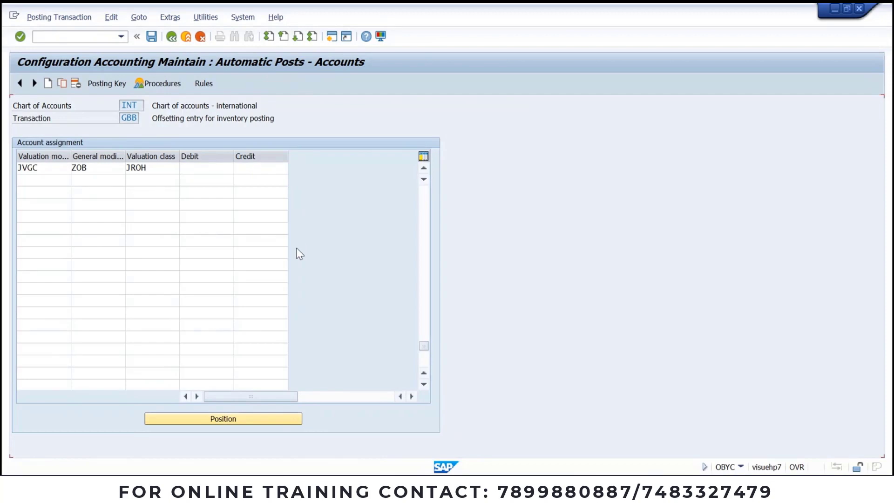
pyautogui.press('Return')
pyautogui.press('Return')
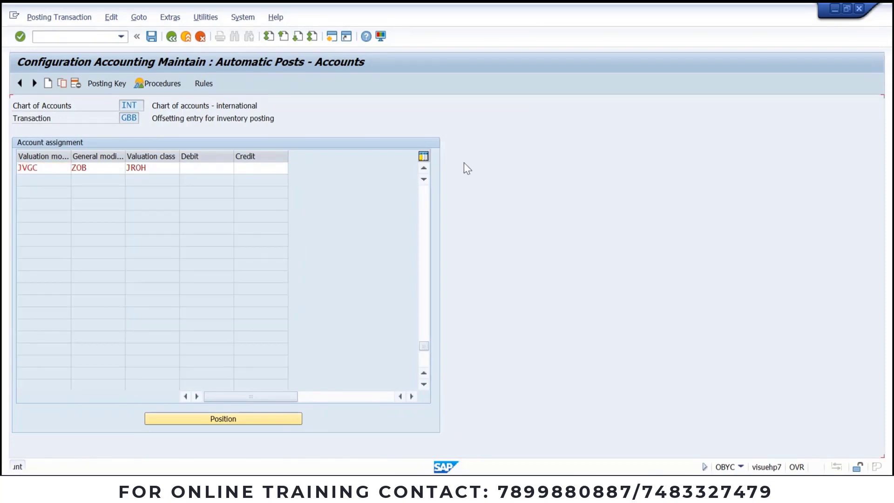
# Step: Dismiss the missing account warning and select the BSA 3000 row's debit account
pyautogui.click(424, 170)
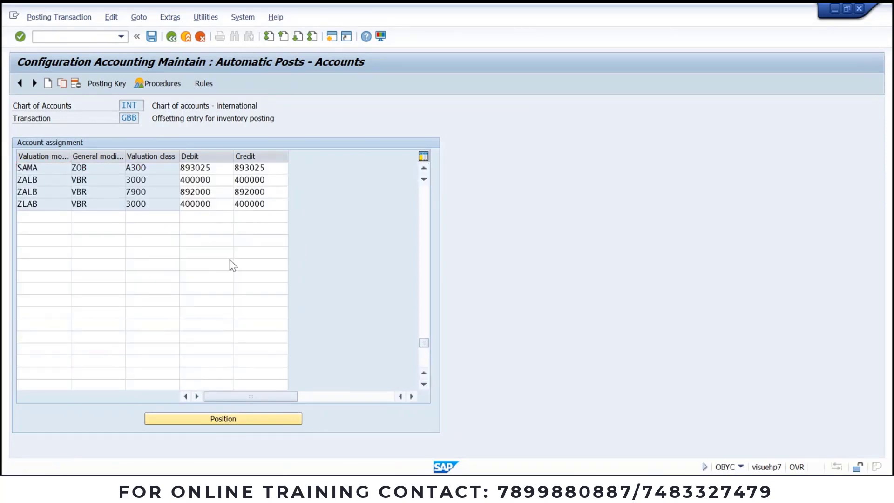
pyautogui.scroll(1, 230, 258)
pyautogui.scroll(3, 230, 259)
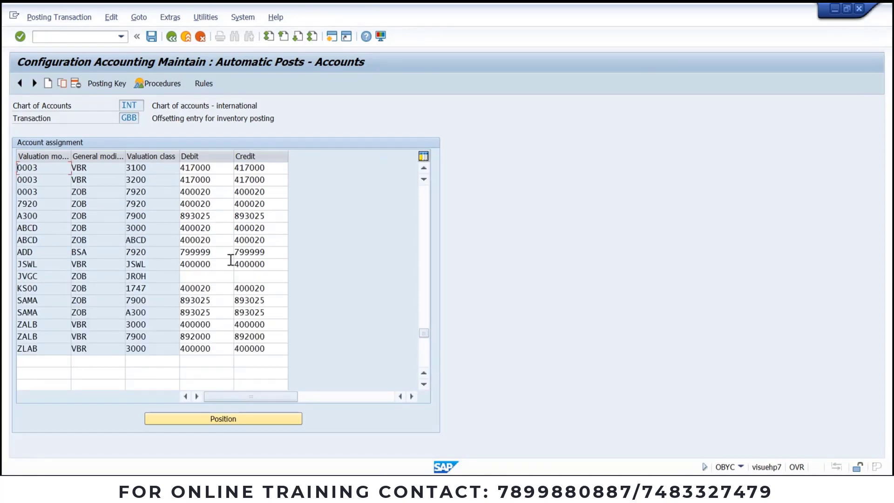
pyautogui.scroll(1, 231, 259)
pyautogui.scroll(1, 231, 264)
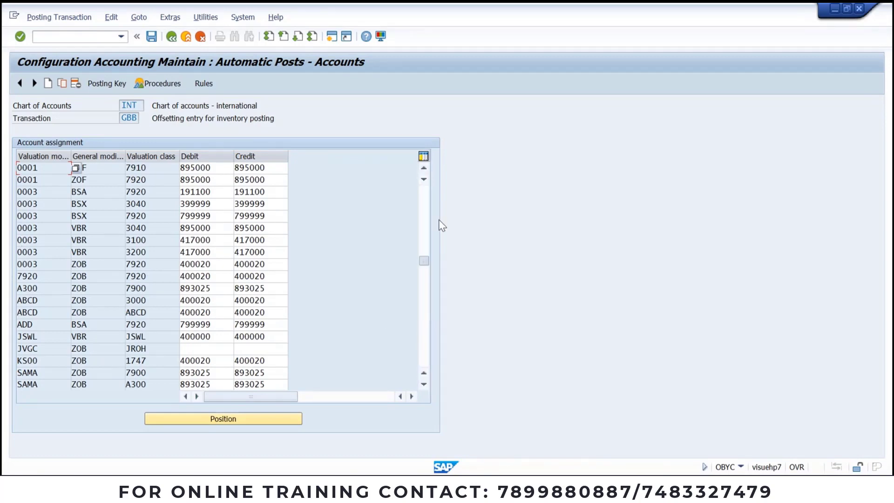
pyautogui.scroll(10, 280, 233)
pyautogui.click(210, 241)
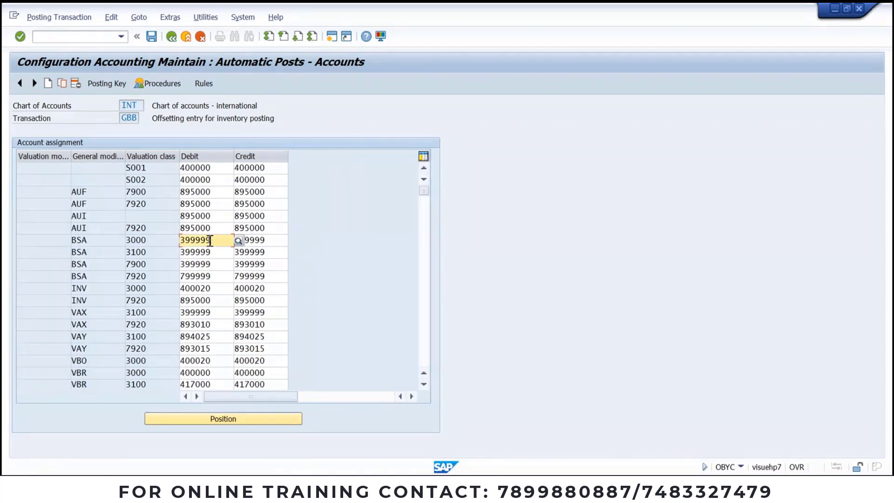
pyautogui.moveTo(210, 241); pyautogui.dragTo(183, 241)
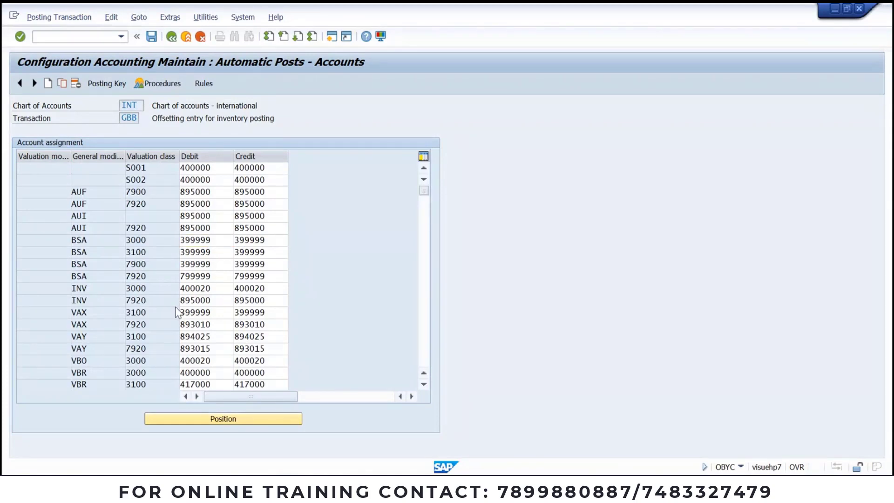
# Step: Scroll to the table's end to find the JVGC / ZOB / JROH row
pyautogui.scroll(-2, 176, 310)
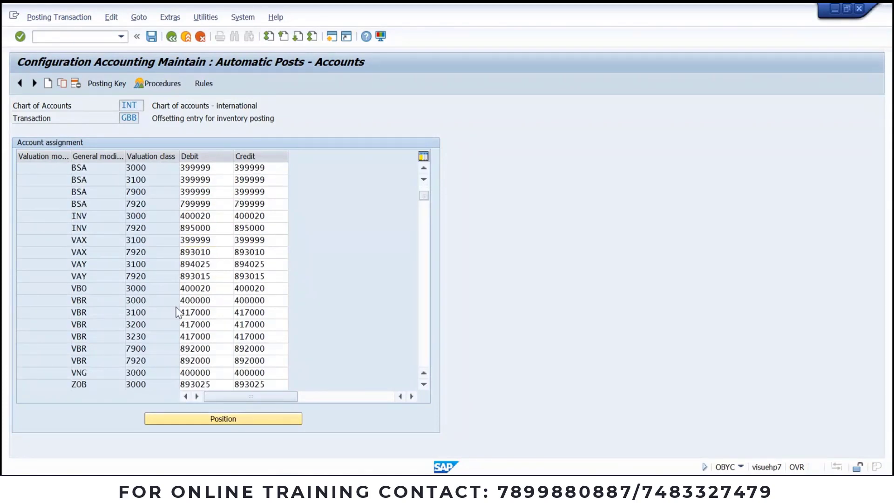
pyautogui.scroll(-5, 176, 308)
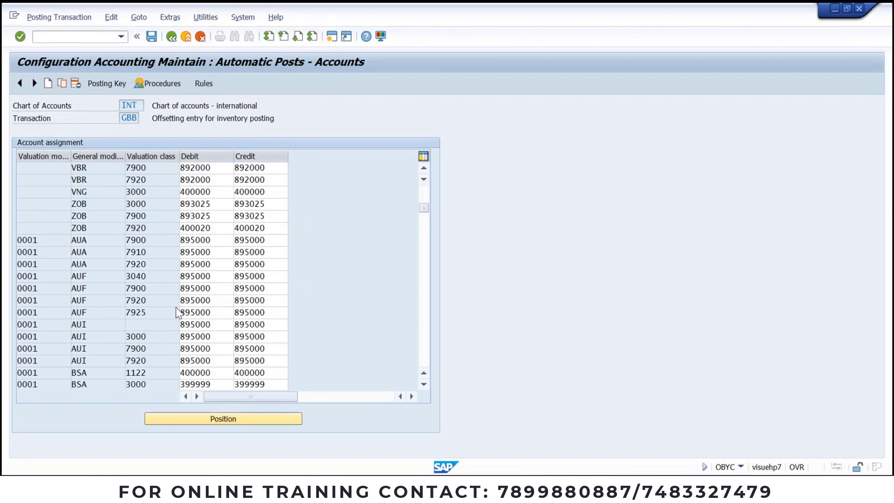
pyautogui.scroll(-11, 177, 312)
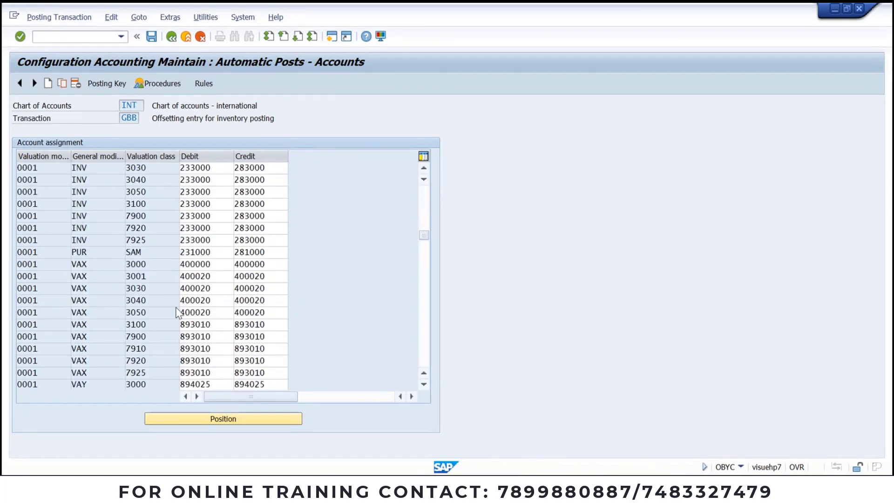
pyautogui.scroll(-10, 177, 312)
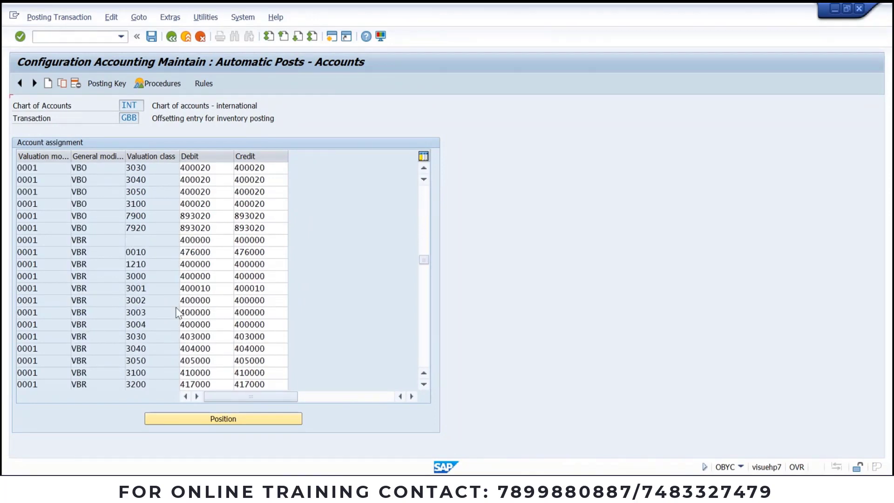
pyautogui.scroll(-3, 177, 312)
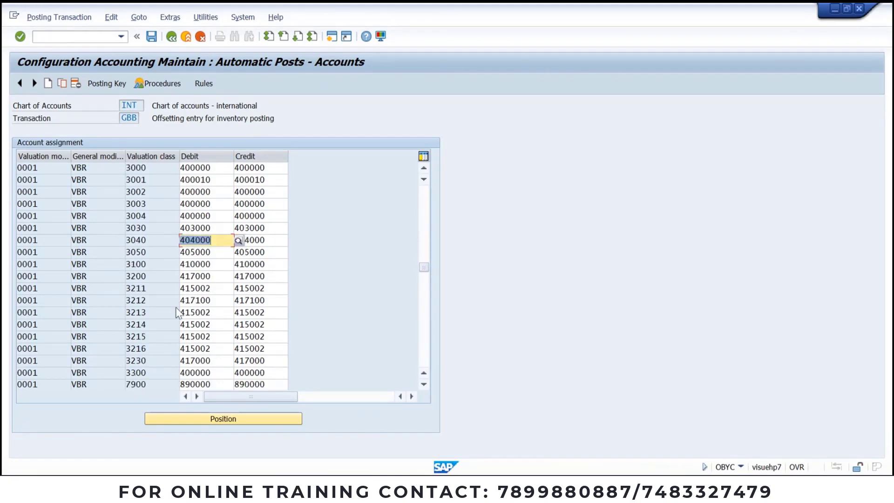
pyautogui.scroll(-3, 328, 303)
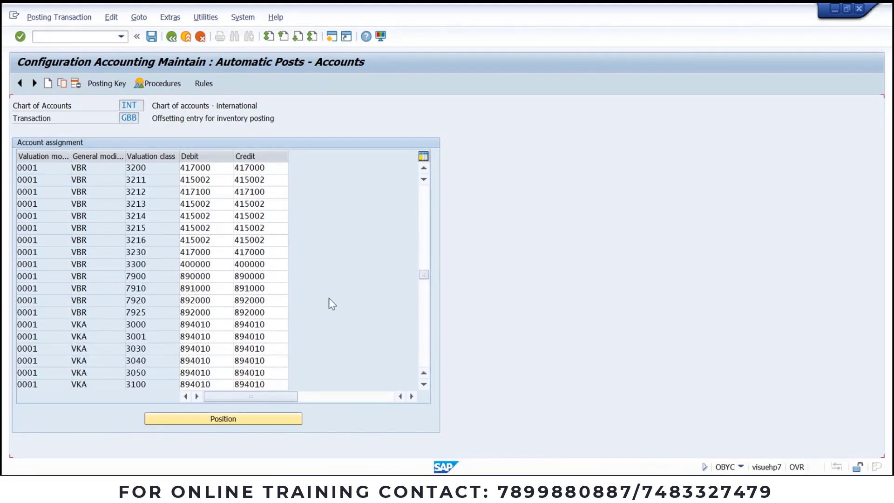
pyautogui.scroll(-5, 332, 303)
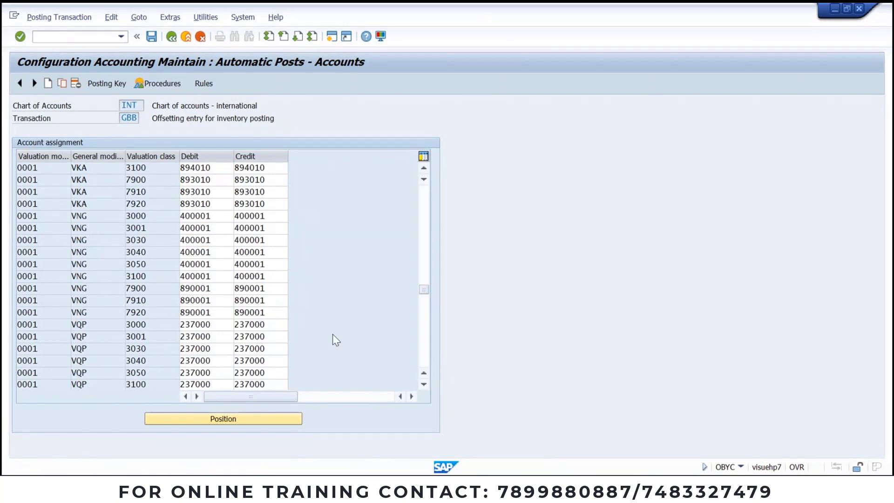
pyautogui.scroll(-1, 332, 334)
pyautogui.scroll(-1, 371, 335)
pyautogui.moveTo(425, 298); pyautogui.dragTo(424, 329)
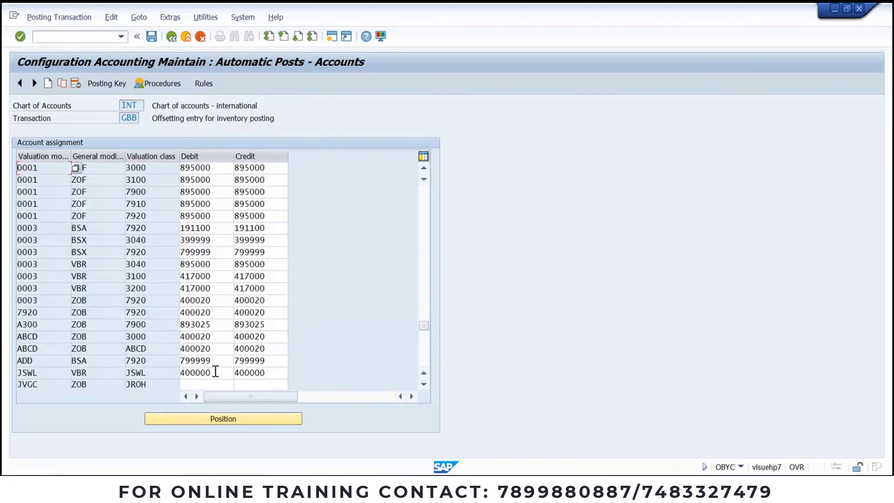
# Step: Copy account 400000 into the JVGC row's debit and credit fields and save under the customizing request
pyautogui.moveTo(214, 371); pyautogui.dragTo(140, 374)
pyautogui.hotkey('ctrl', 'c')
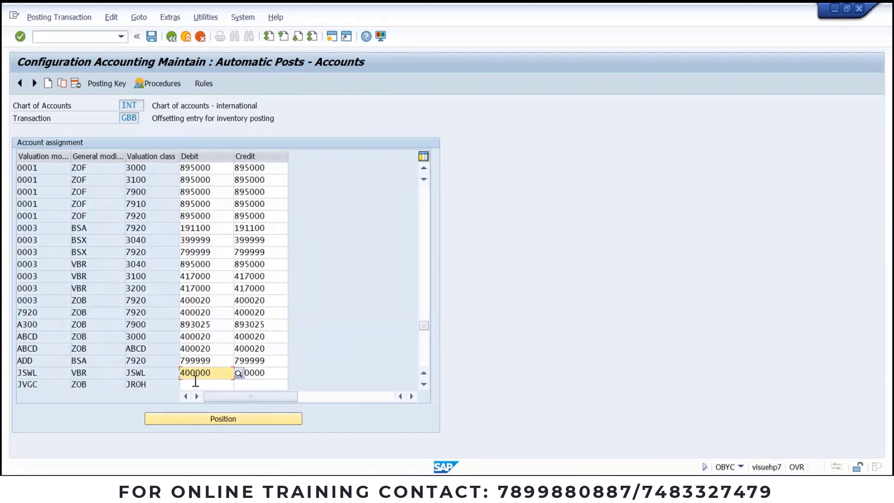
pyautogui.click(233, 385)
pyautogui.hotkey('ctrl', 'v')
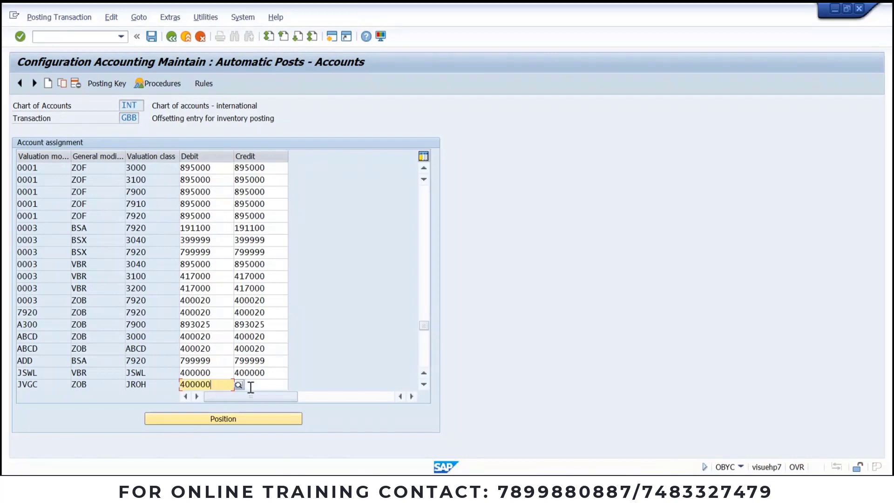
pyautogui.click(250, 384)
pyautogui.hotkey('ctrl', 'v')
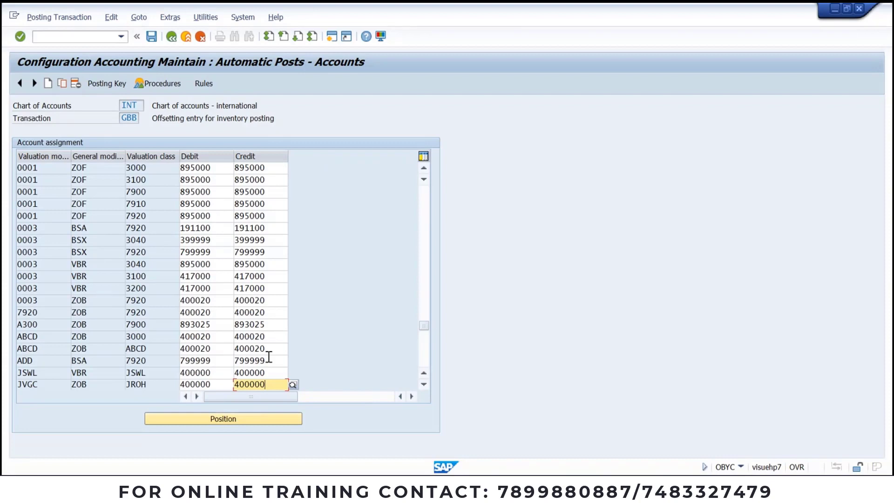
pyautogui.press('Return')
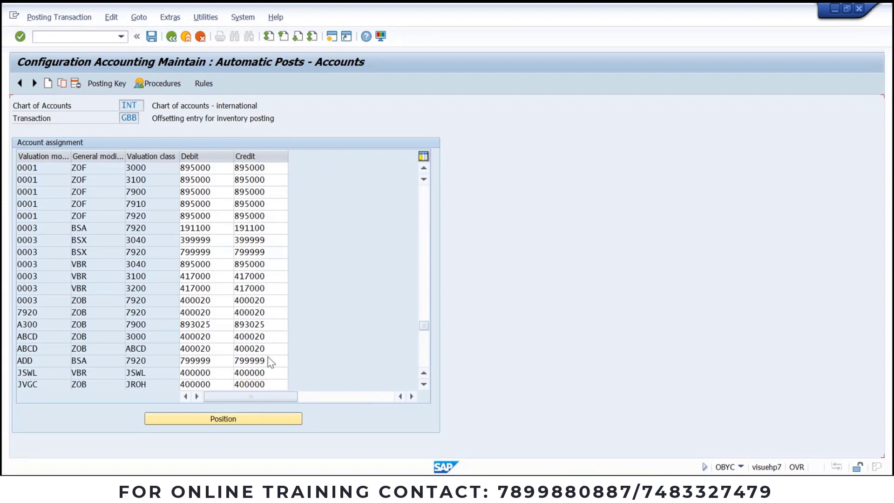
pyautogui.click(154, 40)
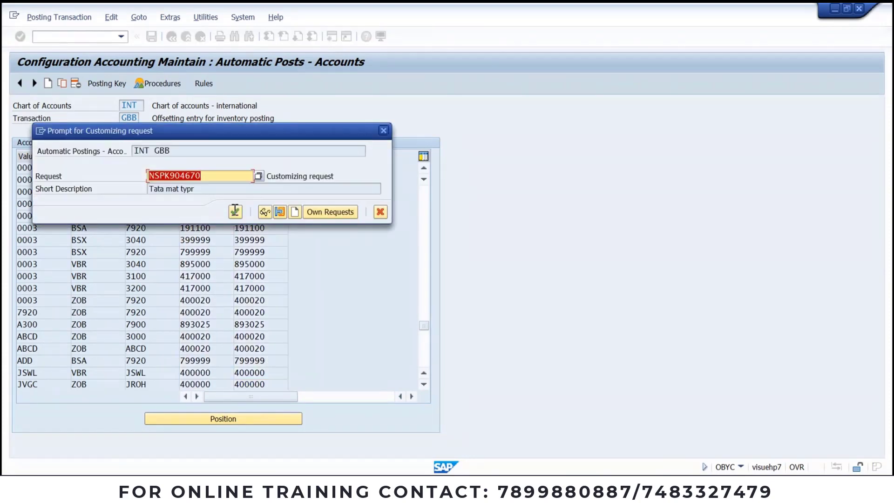
pyautogui.click(234, 213)
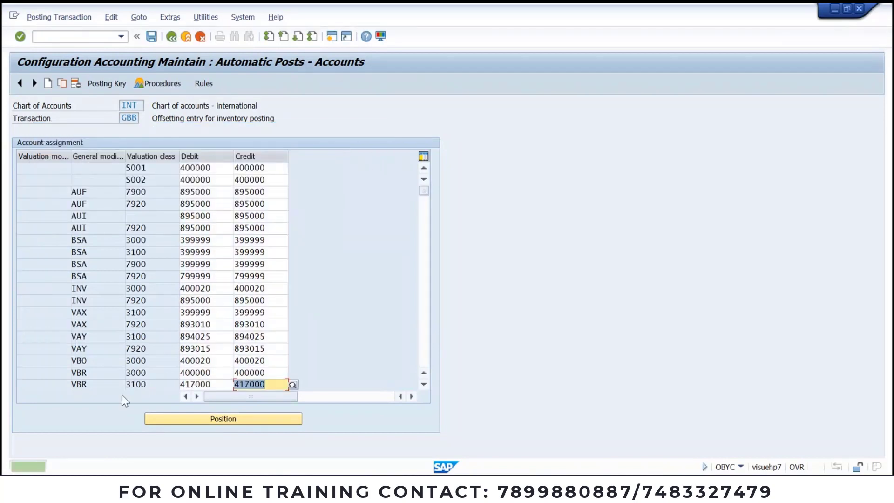
# Step: Position the table at the JVGC entry and check its JROH valuation class
pyautogui.click(267, 422)
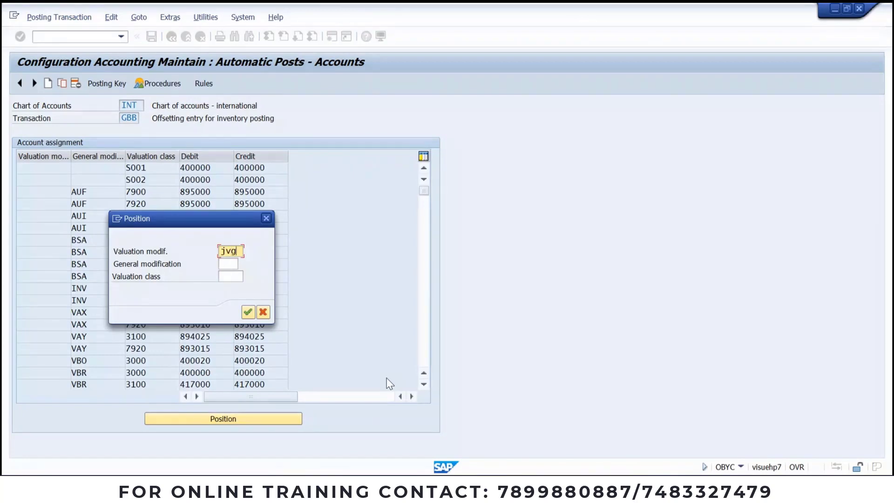
pyautogui.press('Return')
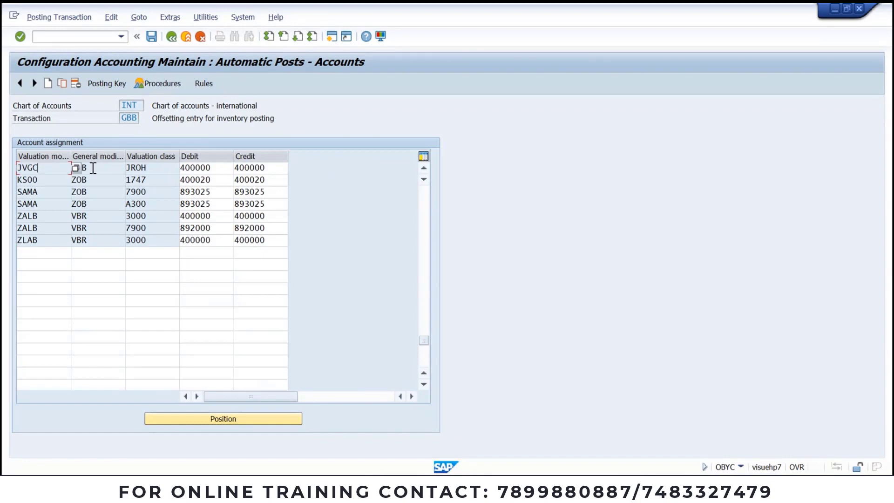
pyautogui.click(168, 167)
# Step: In the Word notes, highlight INT, GBB and JVGC ZOB JROH in the noted error
pyautogui.hotkey('alt', 'Tab')
pyautogui.click(450, 320)
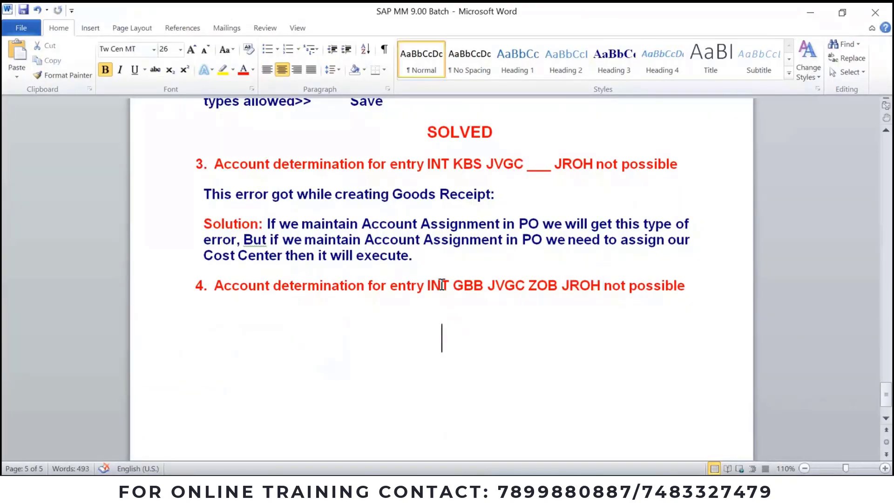
pyautogui.click(441, 285)
pyautogui.click(475, 285)
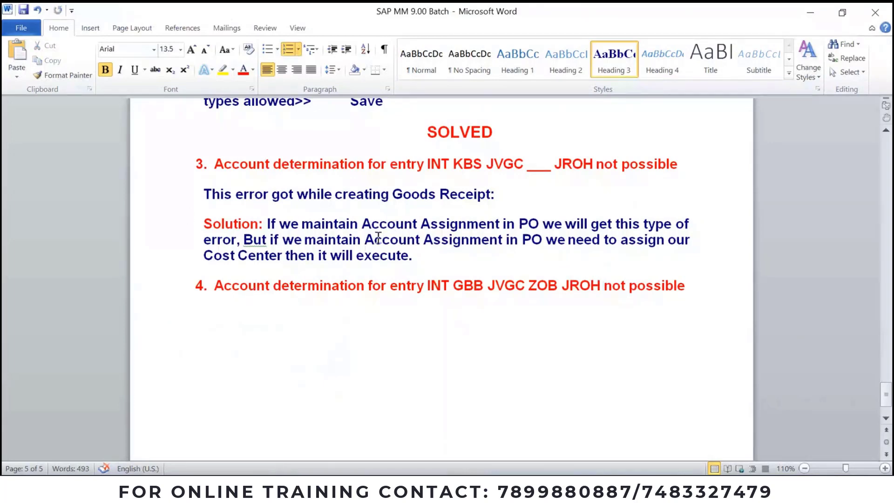
pyautogui.doubleClick(468, 284)
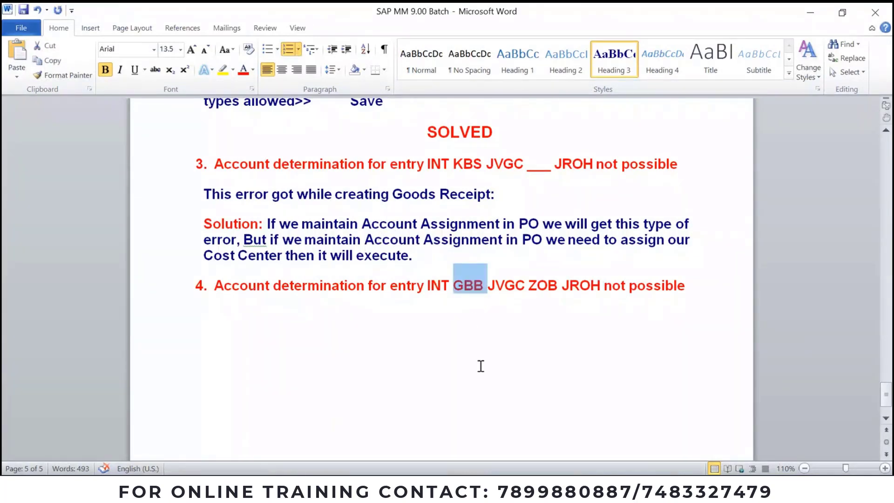
pyautogui.click(442, 285)
pyautogui.doubleClick(444, 286)
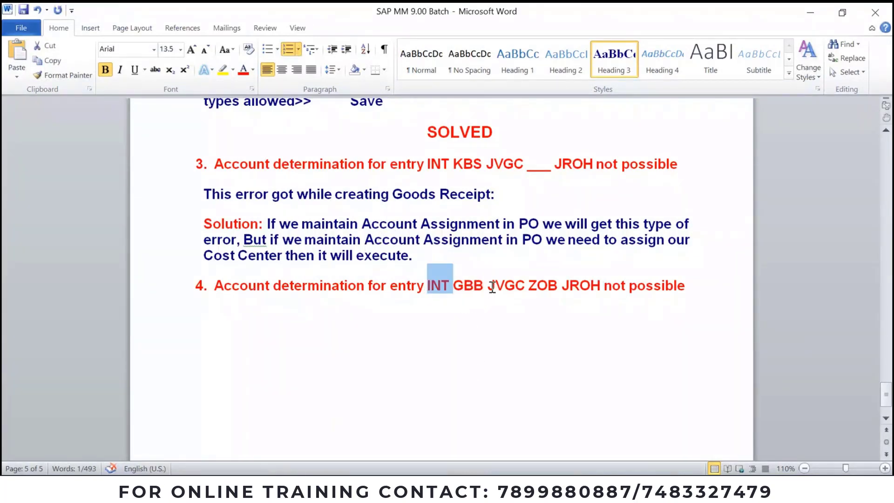
pyautogui.moveTo(487, 285); pyautogui.dragTo(603, 285)
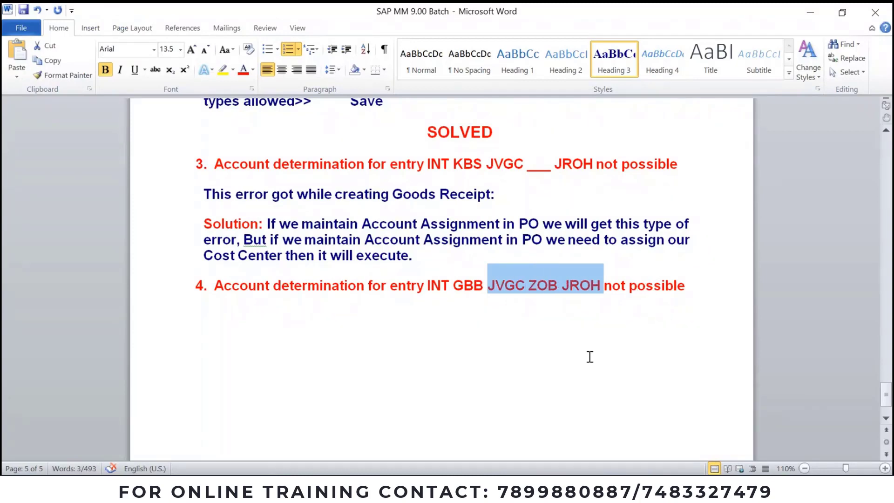
# Step: Cycle through the open SAP windows back to the goods receipt window
pyautogui.click(432, 488)
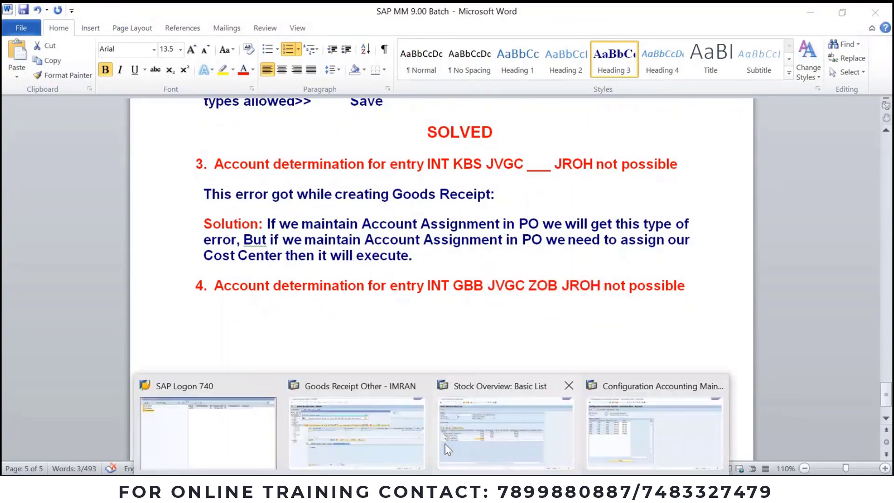
pyautogui.click(581, 425)
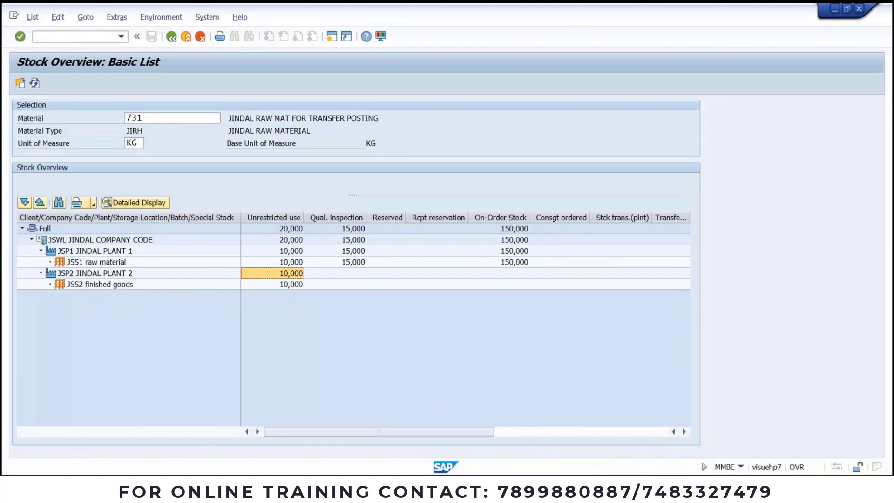
pyautogui.click(451, 488)
pyautogui.click(525, 450)
pyautogui.click(451, 489)
pyautogui.click(658, 430)
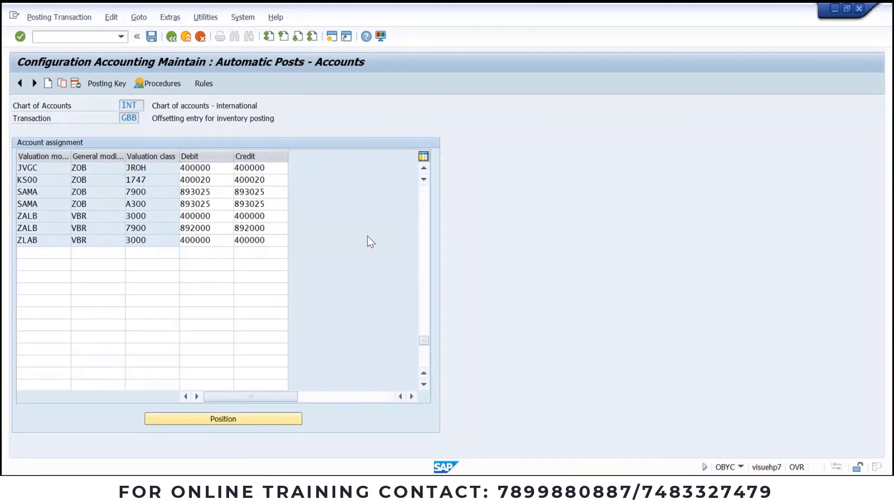
pyautogui.click(434, 489)
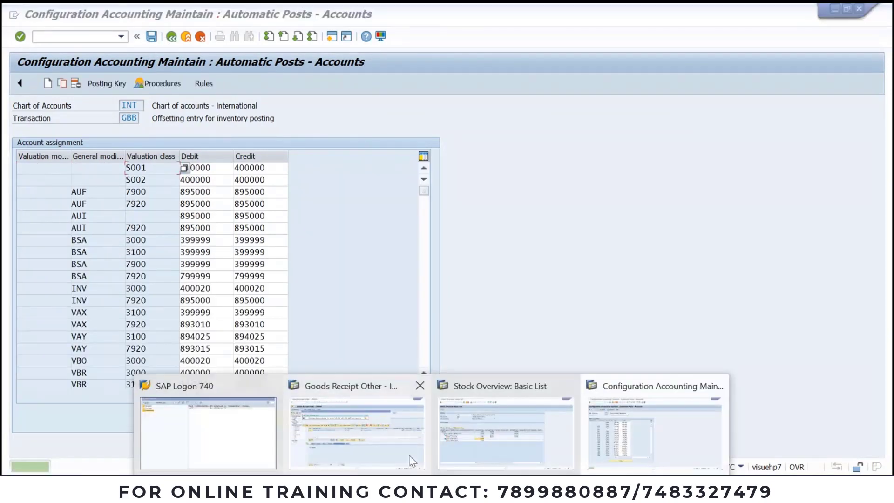
pyautogui.click(410, 456)
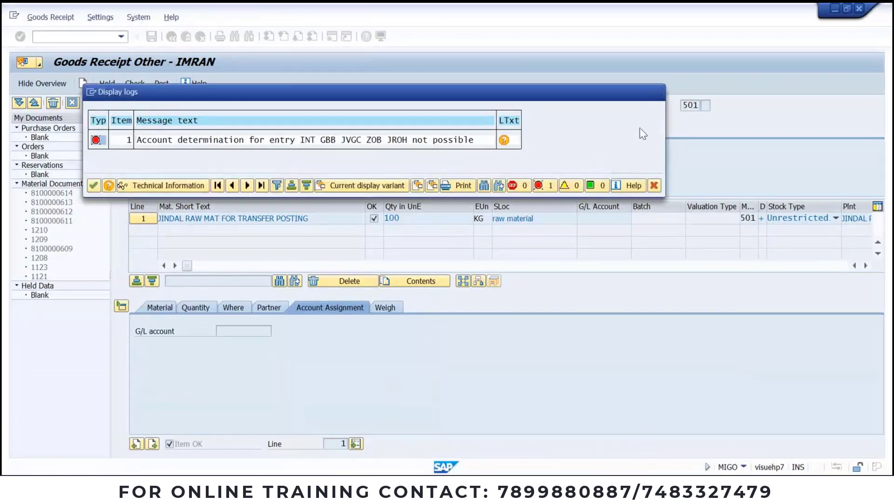
# Step: Close the error log, re-check the goods receipt, then switch to the account determination window
pyautogui.press('Return')
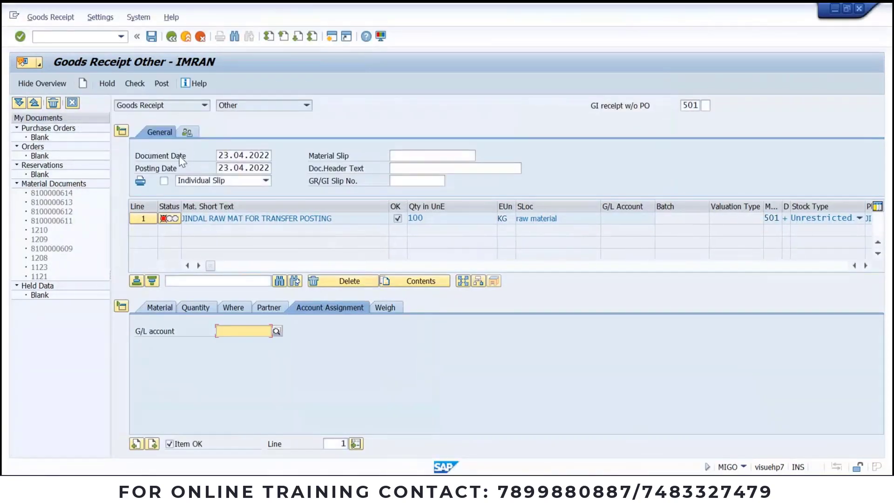
pyautogui.click(135, 84)
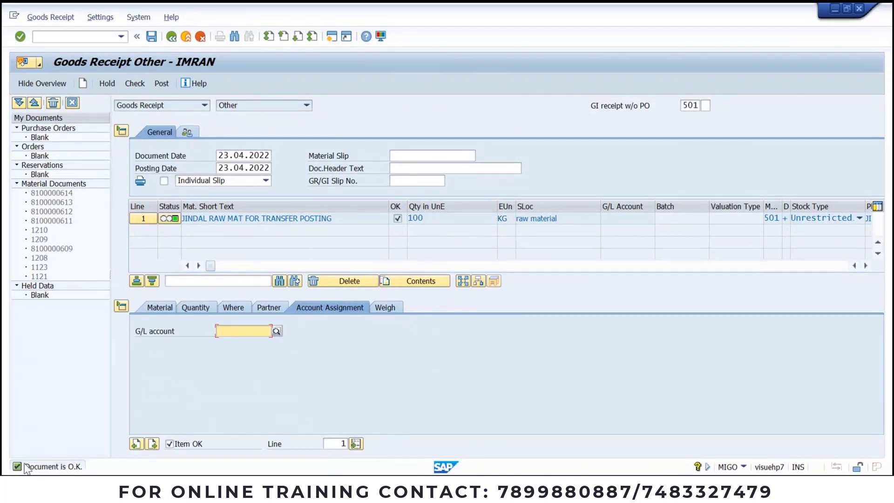
pyautogui.click(431, 487)
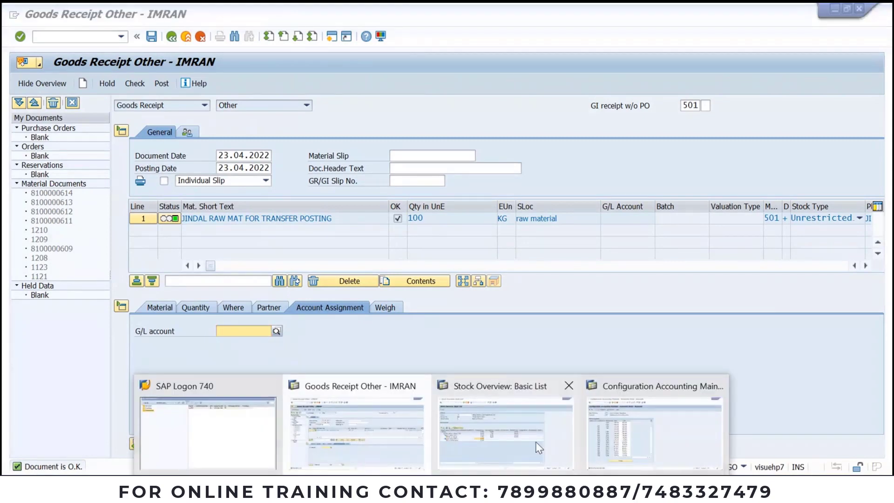
pyautogui.click(539, 448)
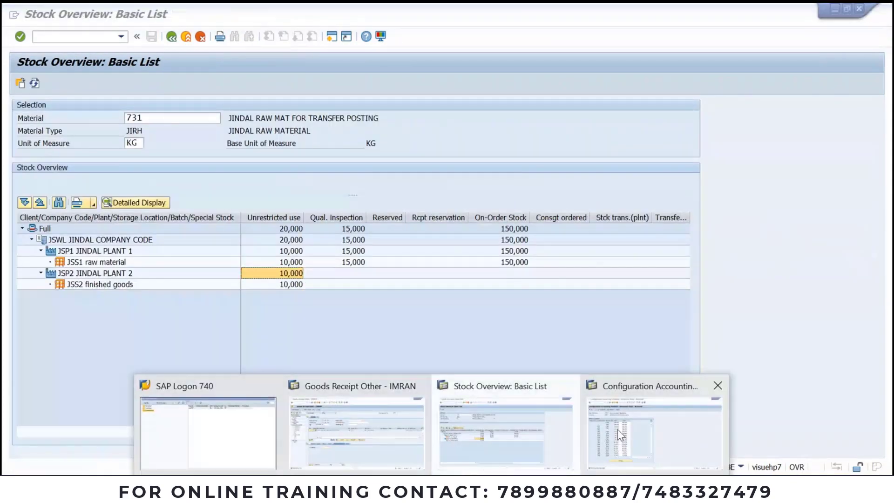
pyautogui.click(620, 435)
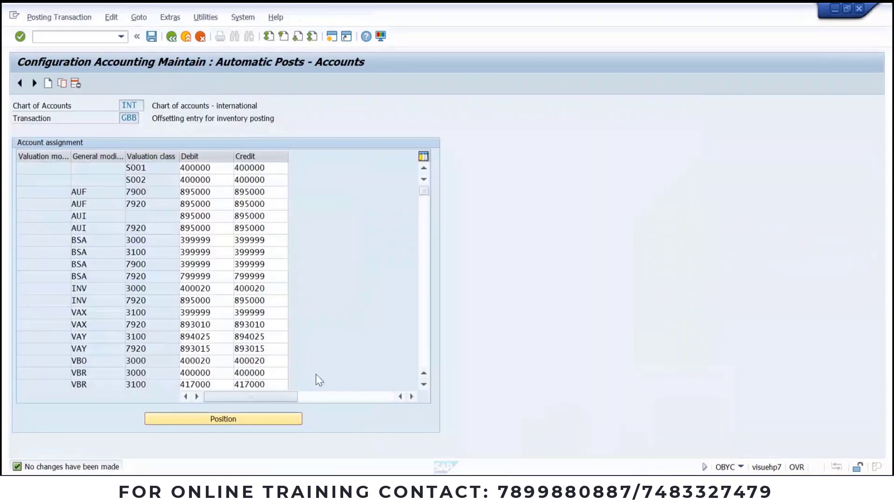
# Step: Position the GBB table at valuation modifier JVGC and check its credit account 400000
pyautogui.click(216, 417)
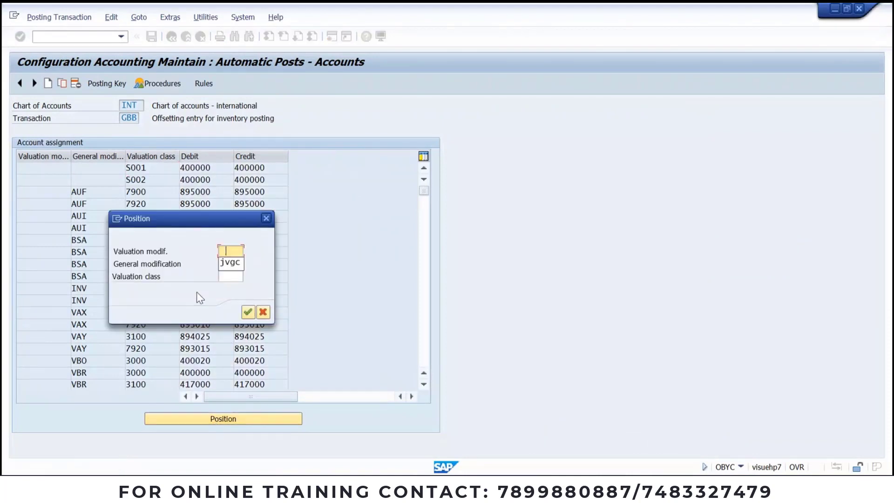
pyautogui.click(230, 262)
pyautogui.click(230, 264)
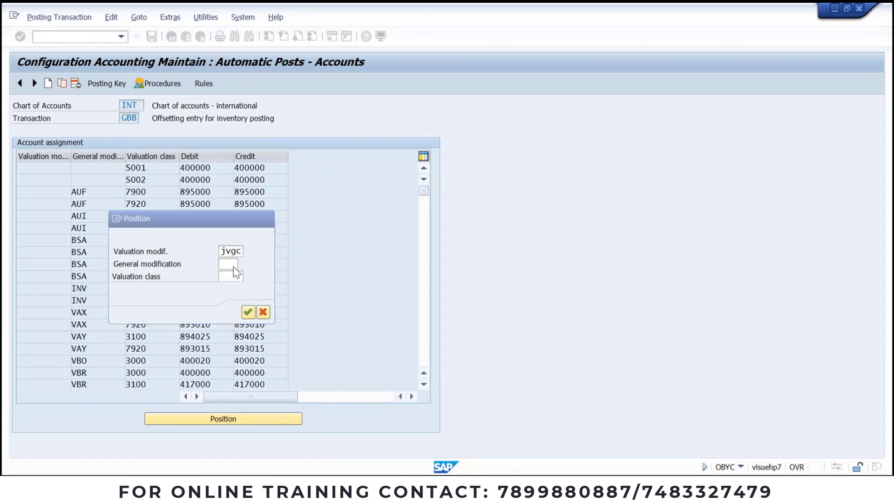
pyautogui.press('Return')
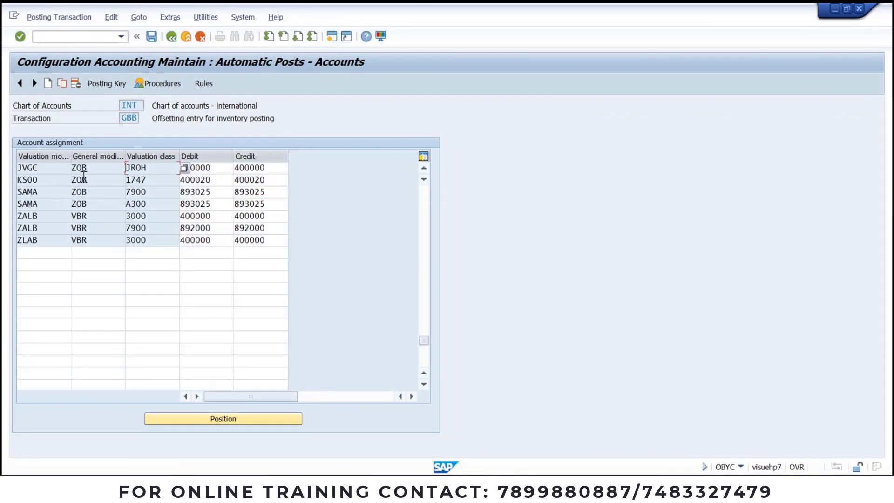
pyautogui.doubleClick(276, 168)
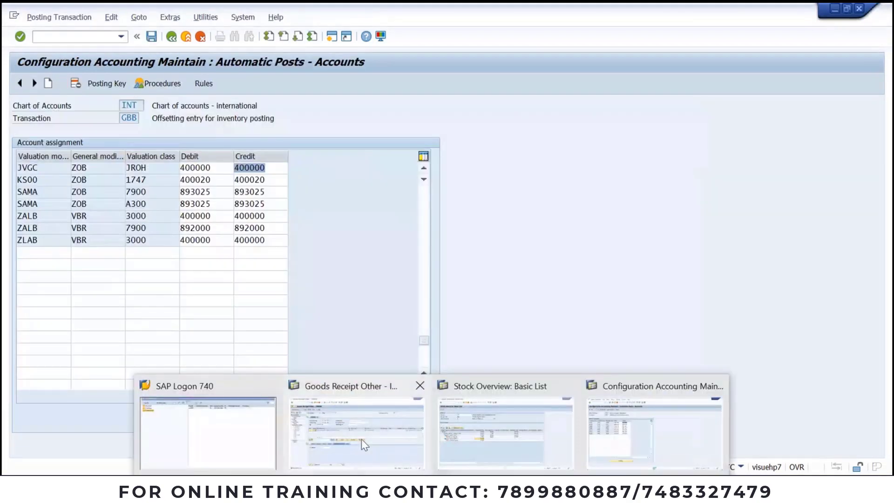
pyautogui.click(363, 440)
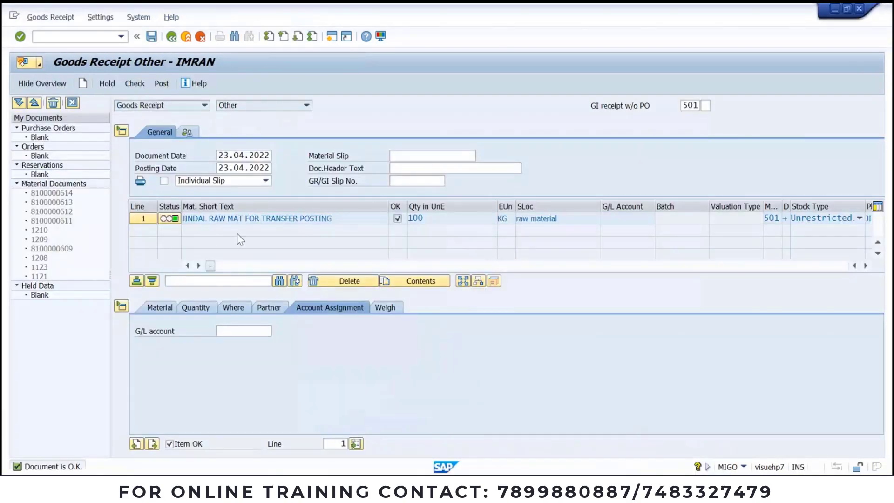
pyautogui.click(160, 84)
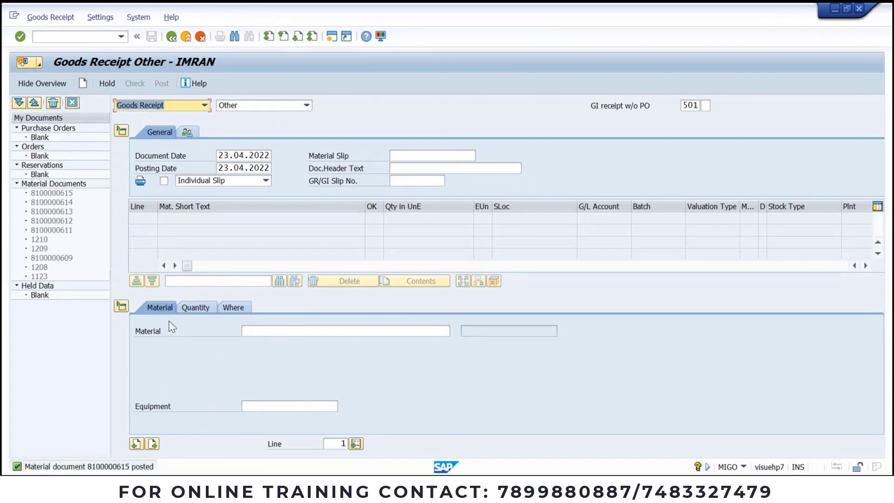
pyautogui.click(64, 194)
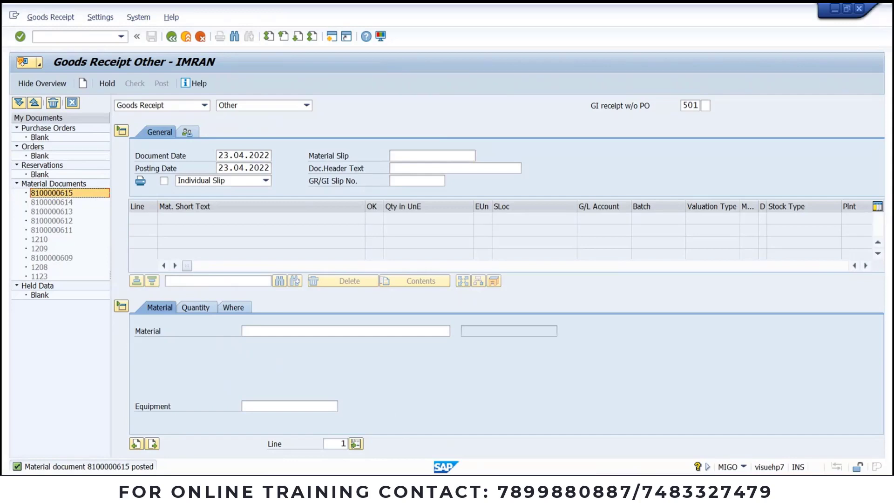
pyautogui.hotkey('alt', 'Tab')
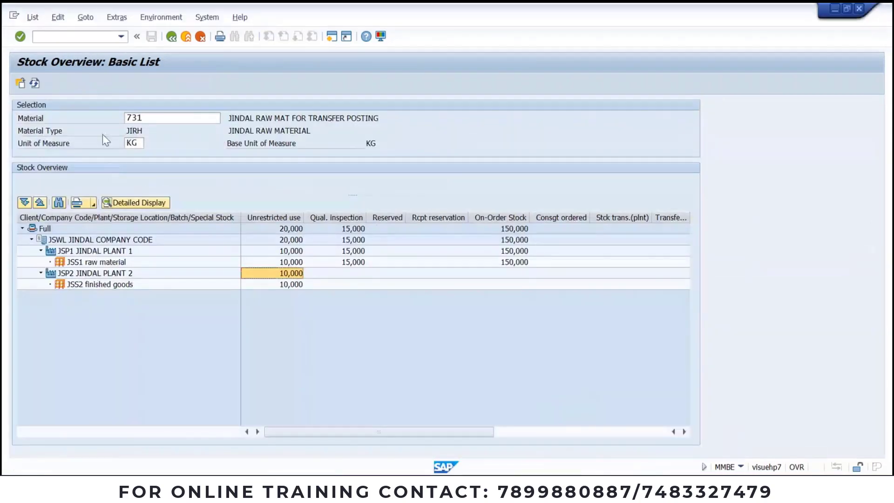
# Step: Refresh material 731's stock to show 110,000 unrestricted in JSP1, then return to the goods receipt
pyautogui.click(35, 84)
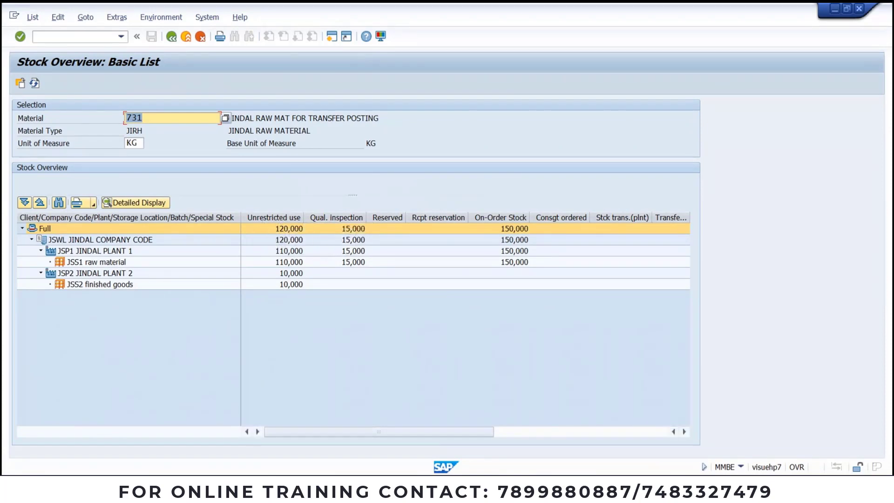
pyautogui.click(432, 489)
pyautogui.click(539, 425)
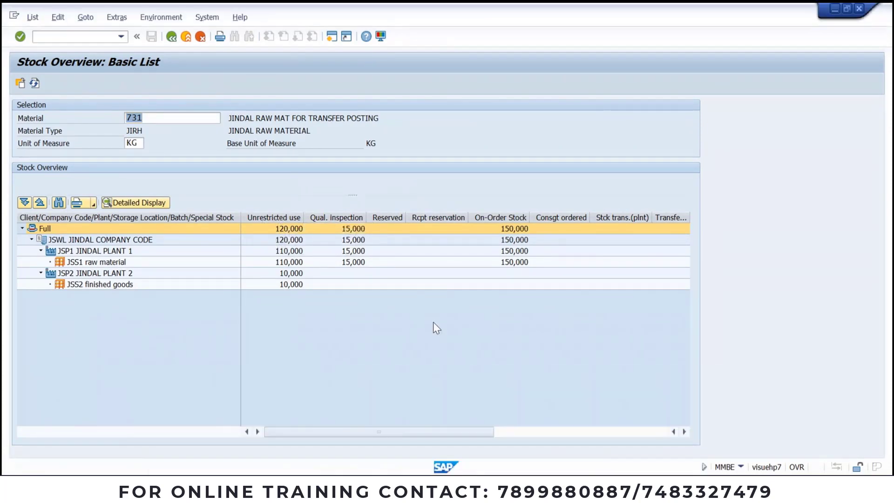
pyautogui.click(433, 489)
pyautogui.click(605, 430)
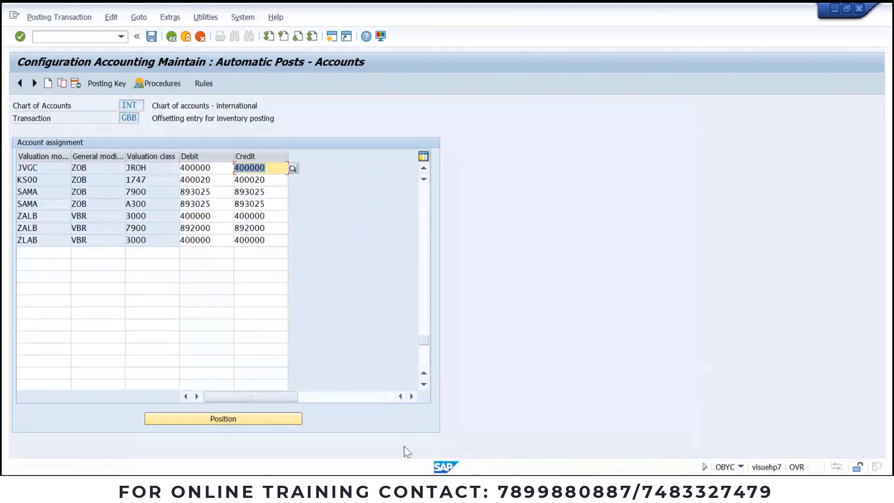
pyautogui.click(433, 489)
pyautogui.click(367, 426)
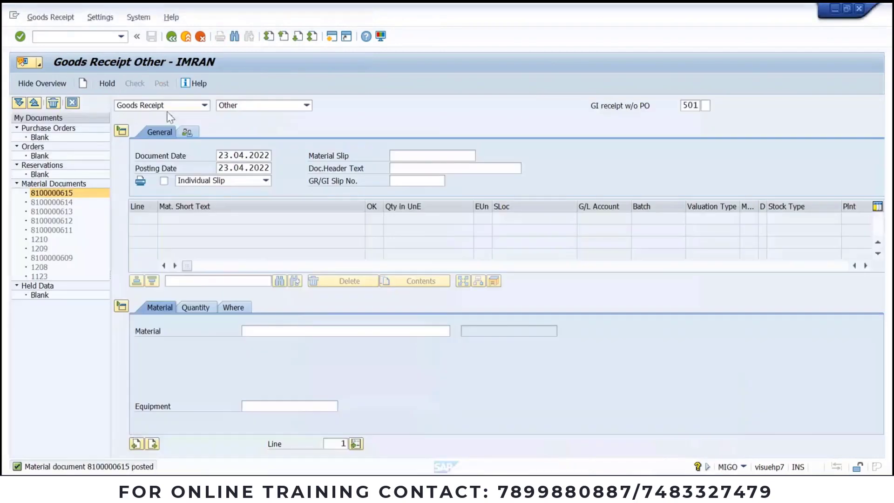
# Step: Keep Goods Receipt as the MIGO action and bring up the reference document types
pyautogui.click(181, 111)
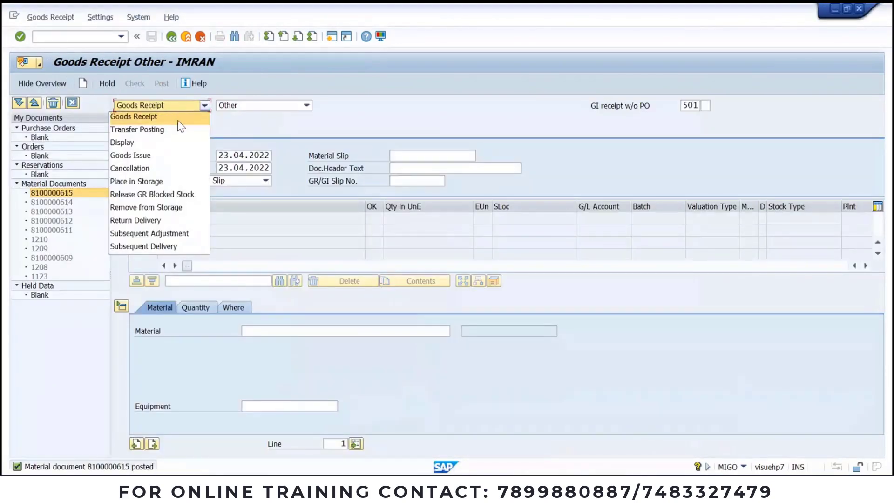
pyautogui.click(181, 117)
pyautogui.click(258, 106)
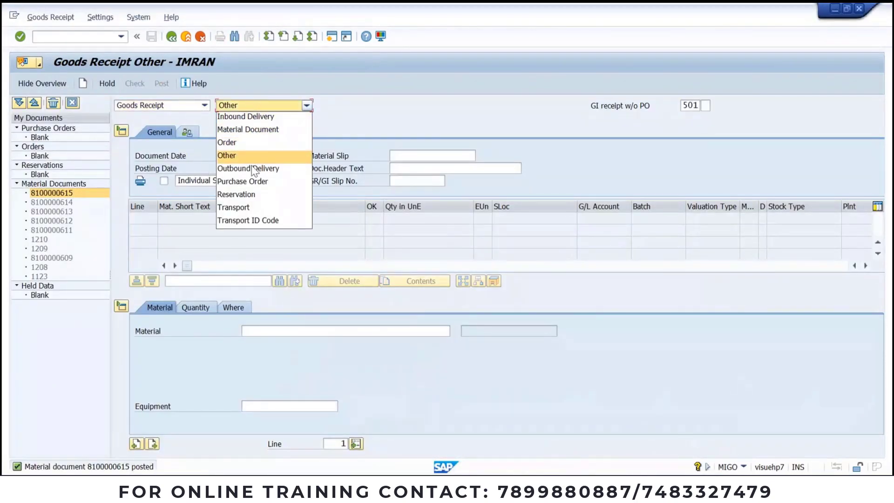
pyautogui.click(204, 107)
pyautogui.click(203, 107)
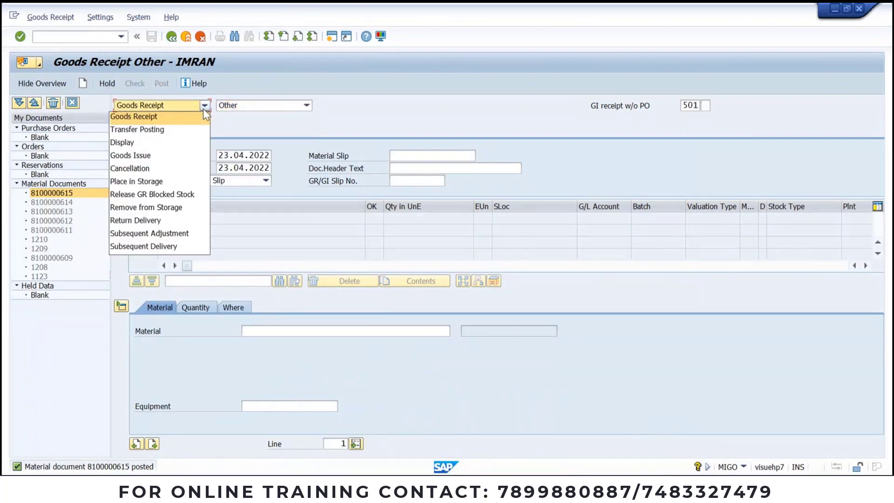
pyautogui.click(203, 108)
pyautogui.click(242, 107)
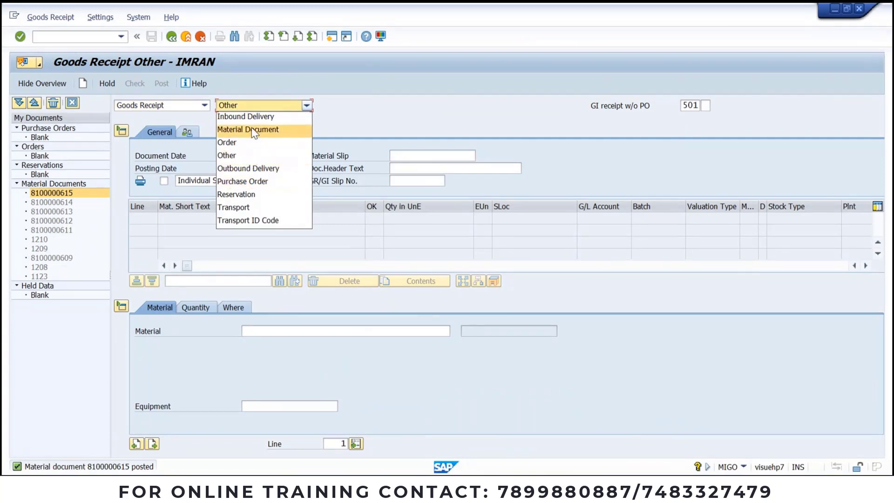
pyautogui.click(254, 131)
pyautogui.doubleClick(68, 193)
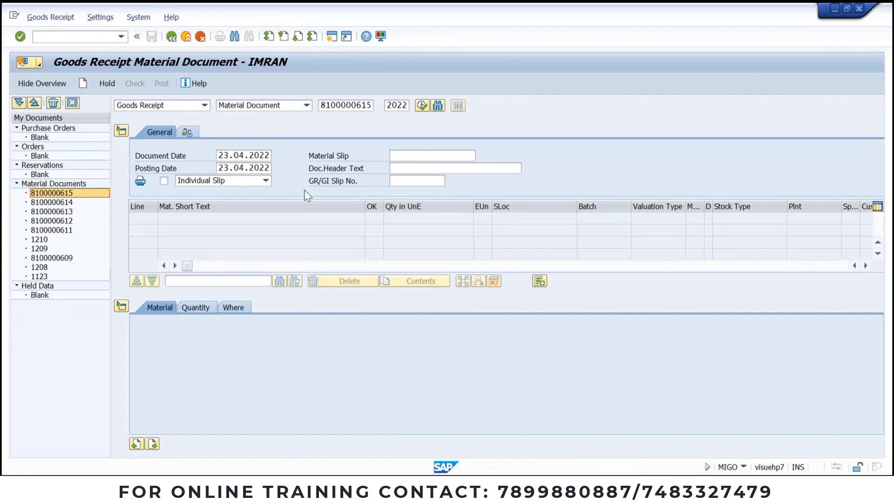
pyautogui.click(205, 106)
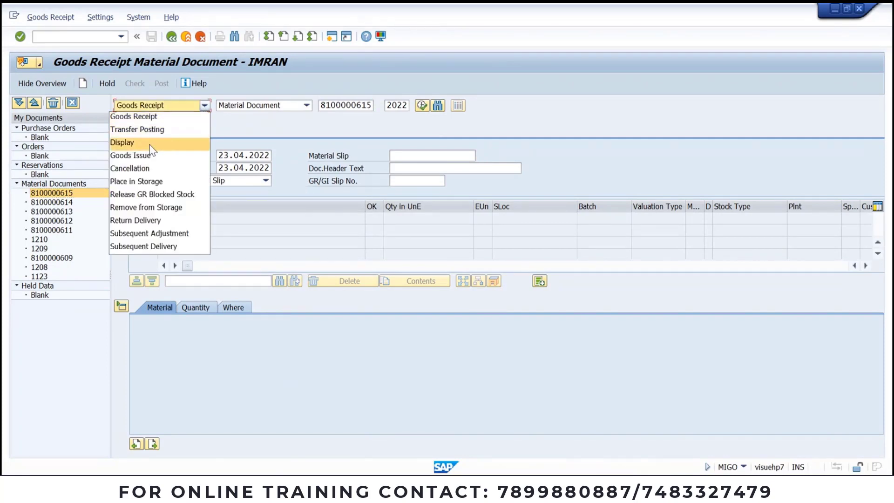
pyautogui.click(135, 142)
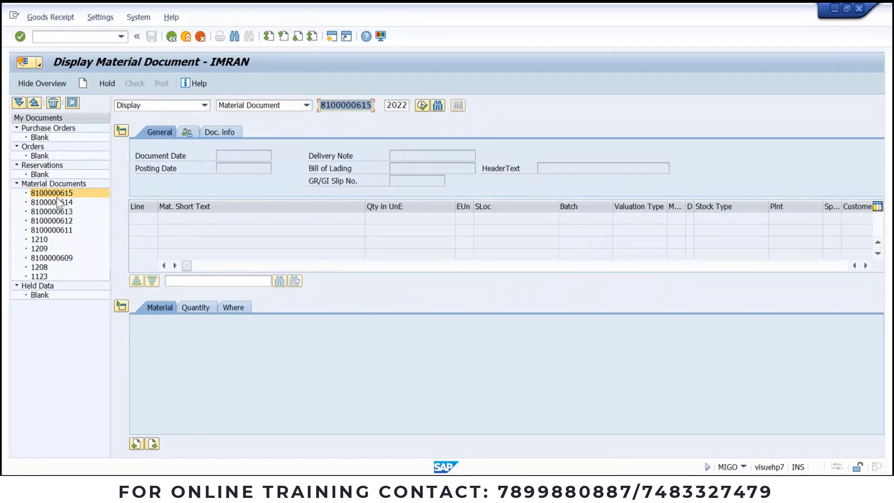
pyautogui.click(372, 107)
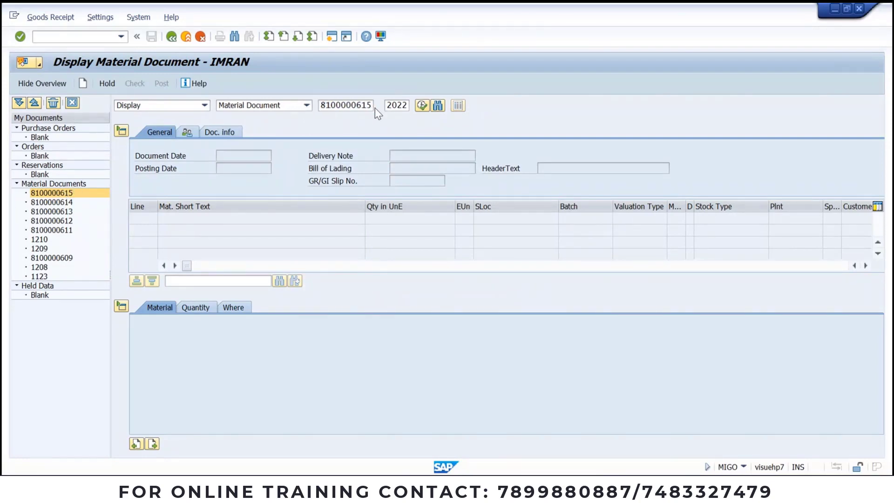
pyautogui.press('Return')
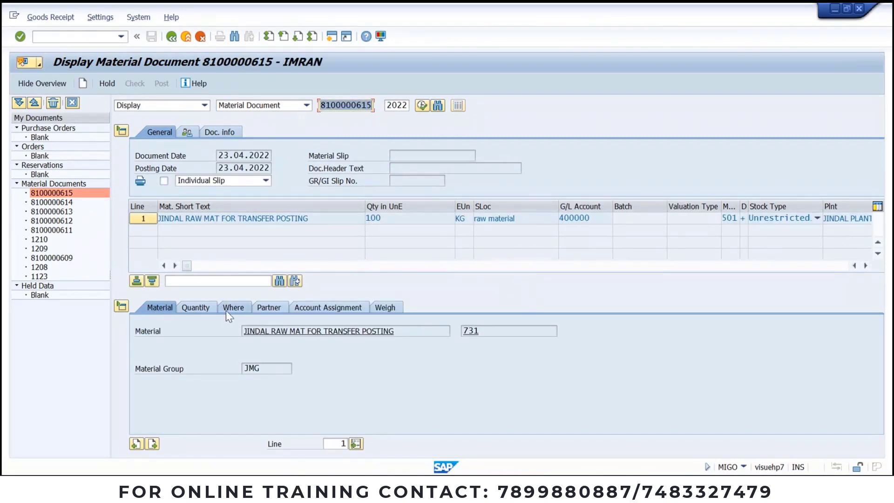
pyautogui.click(196, 307)
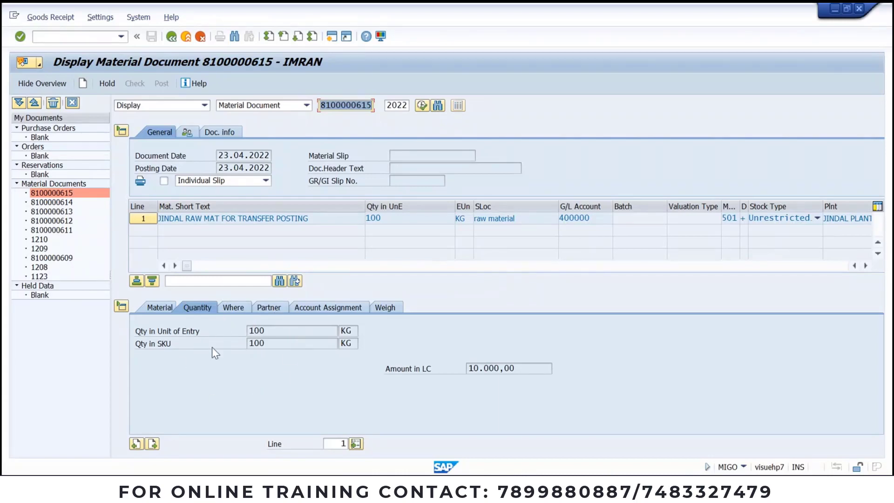
pyautogui.click(219, 133)
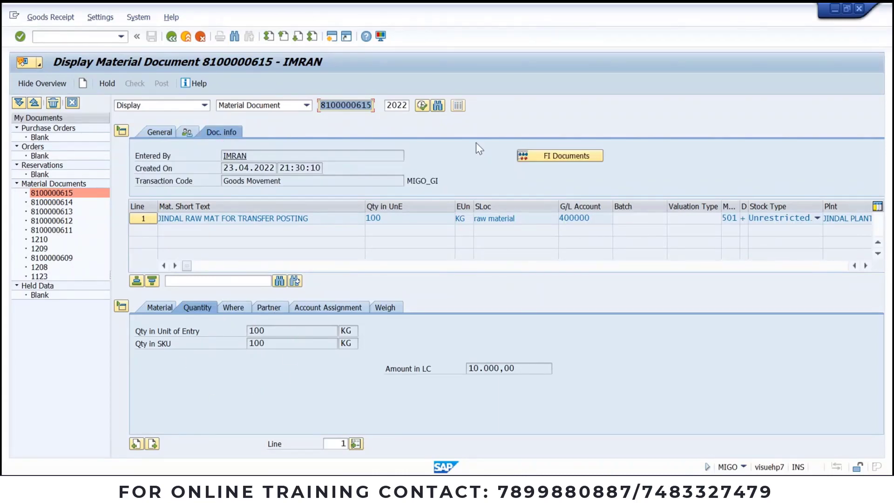
pyautogui.click(558, 155)
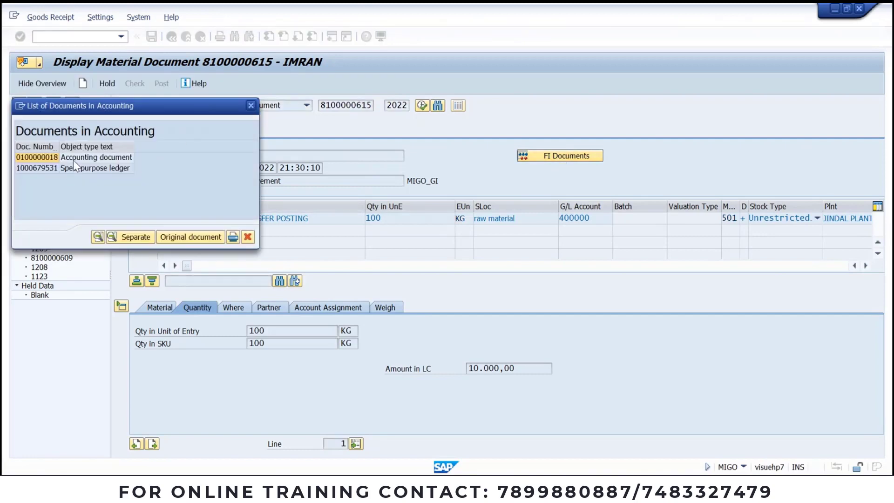
pyautogui.doubleClick(73, 160)
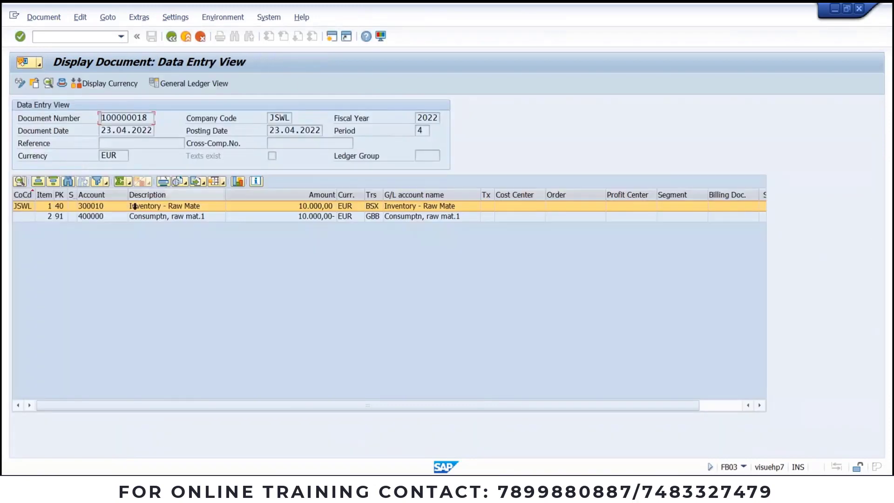
pyautogui.click(82, 217)
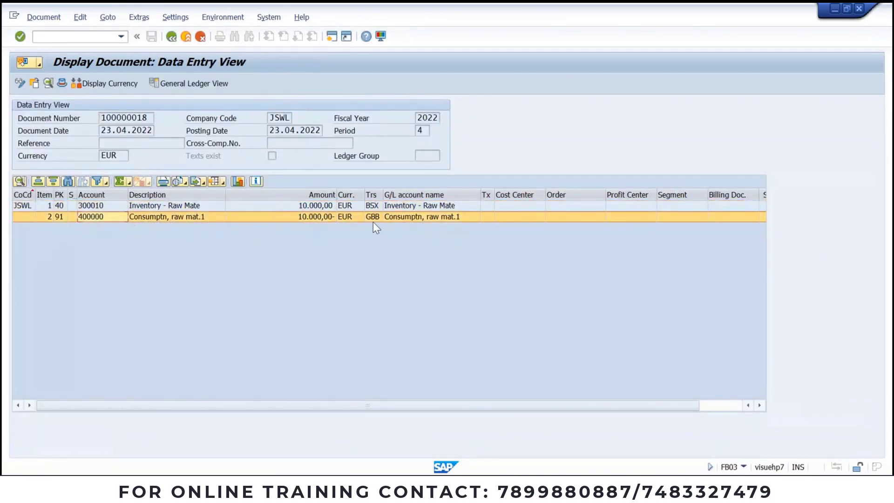
pyautogui.click(88, 205)
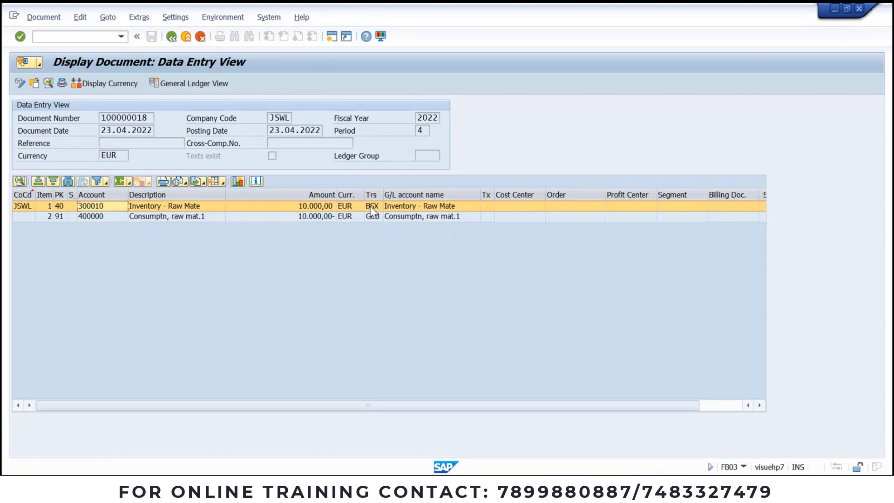
pyautogui.click(99, 215)
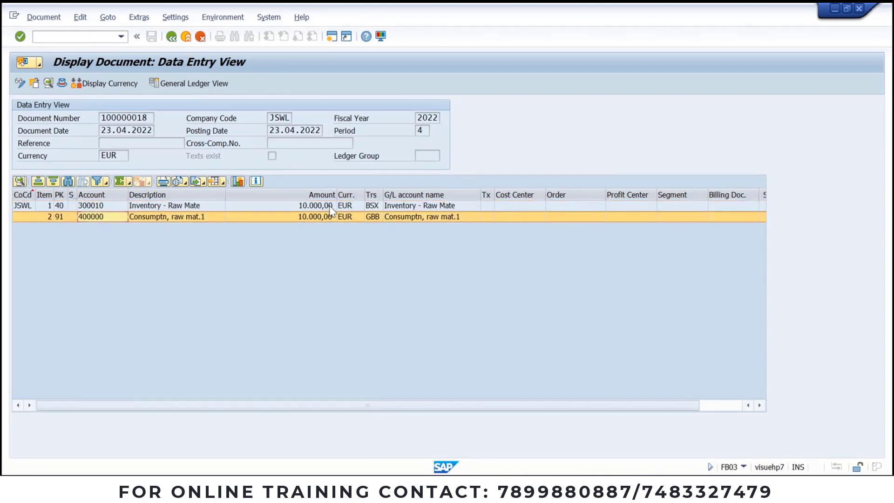
pyautogui.click(371, 219)
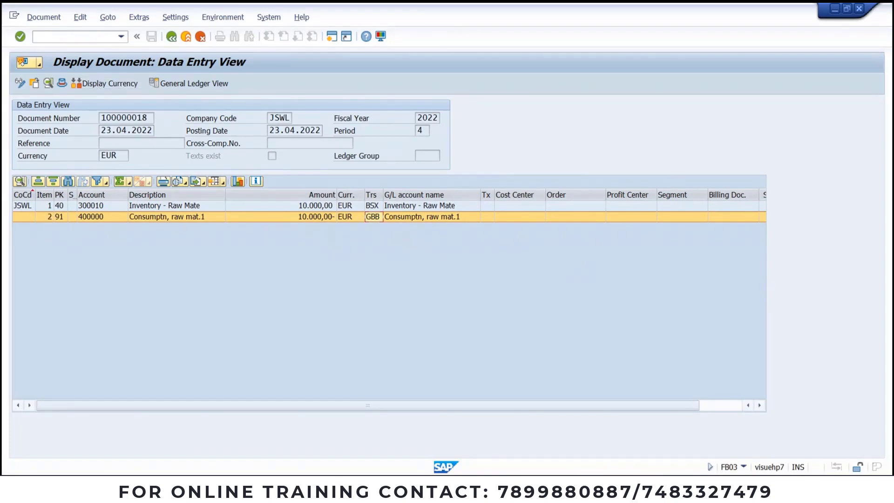
pyautogui.click(431, 488)
pyautogui.click(457, 487)
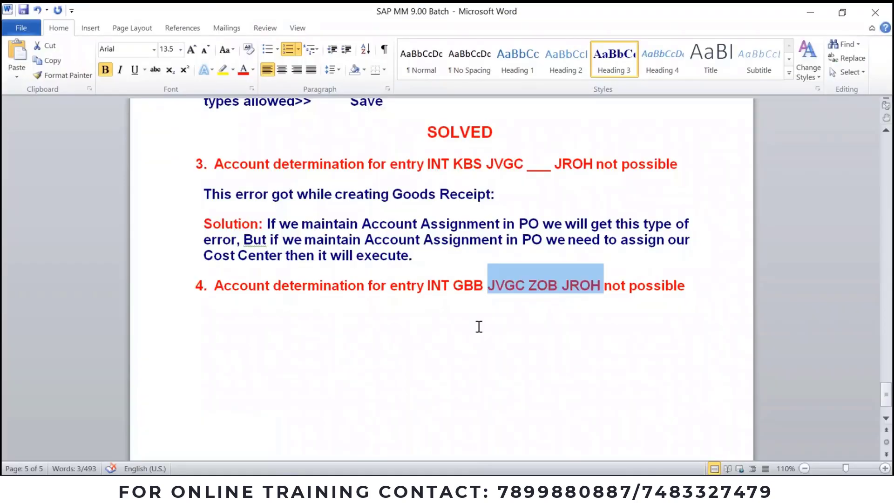
# Step: Add an unnumbered line under item 4 and paste item 3's error and solution paragraphs there
pyautogui.click(703, 285)
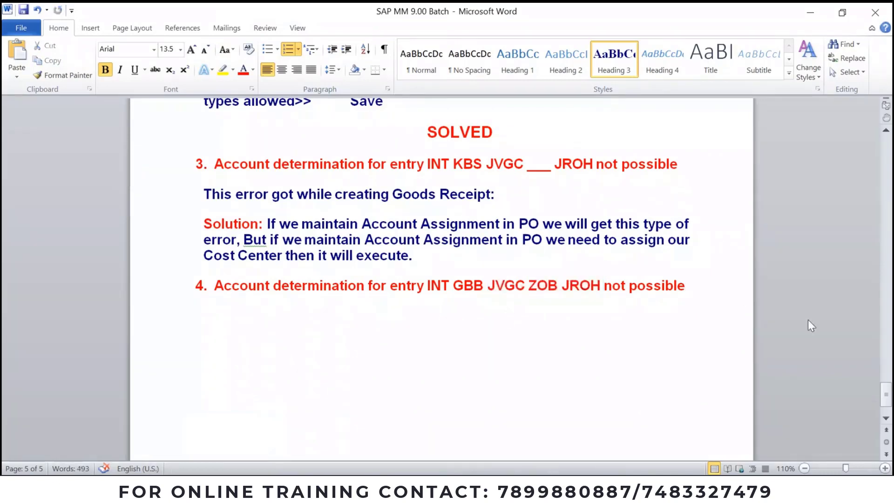
pyautogui.press('Return')
pyautogui.press('BackSpace')
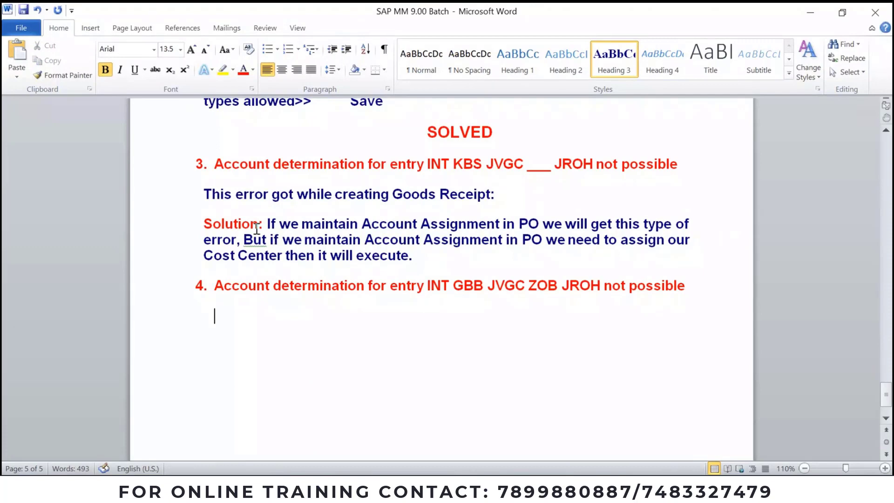
pyautogui.moveTo(202, 193); pyautogui.dragTo(417, 255)
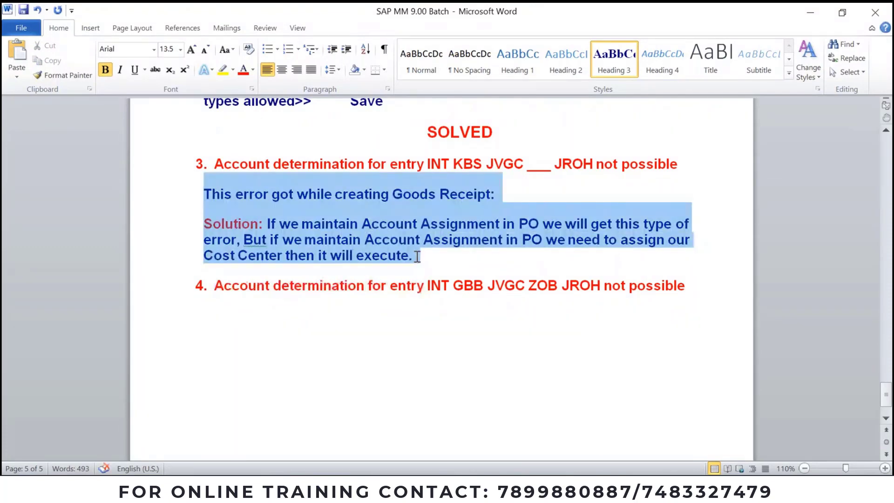
pyautogui.hotkey('ctrl', 'c')
pyautogui.click(347, 308)
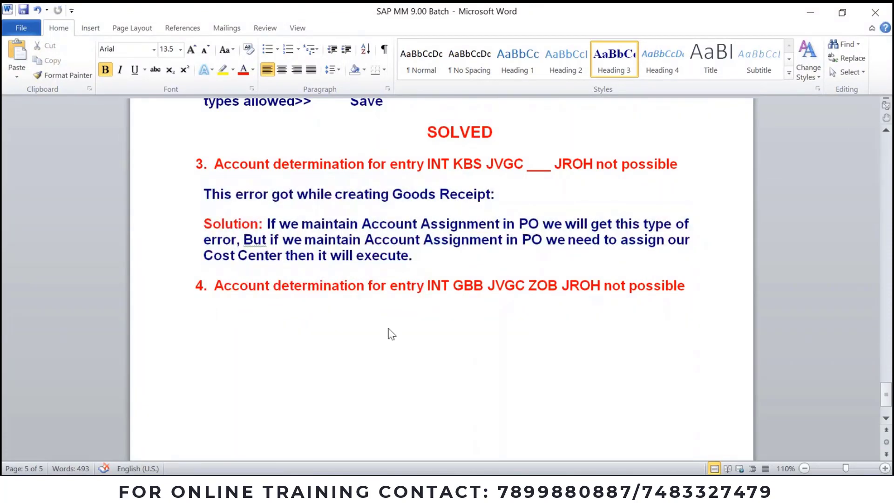
pyautogui.hotkey('ctrl', 'v')
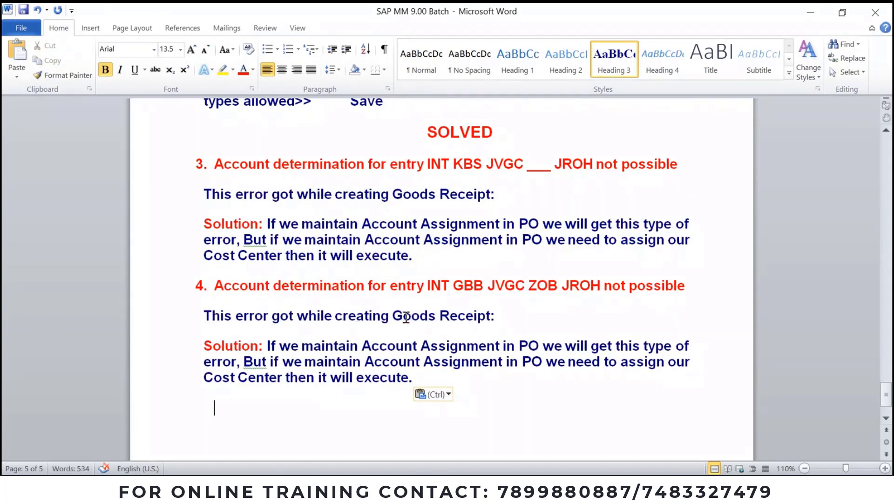
# Step: Make item 4's error sentence end 'Goods Receipt without PO' and select the copied solution text
pyautogui.click(576, 327)
pyautogui.press('BackSpace')
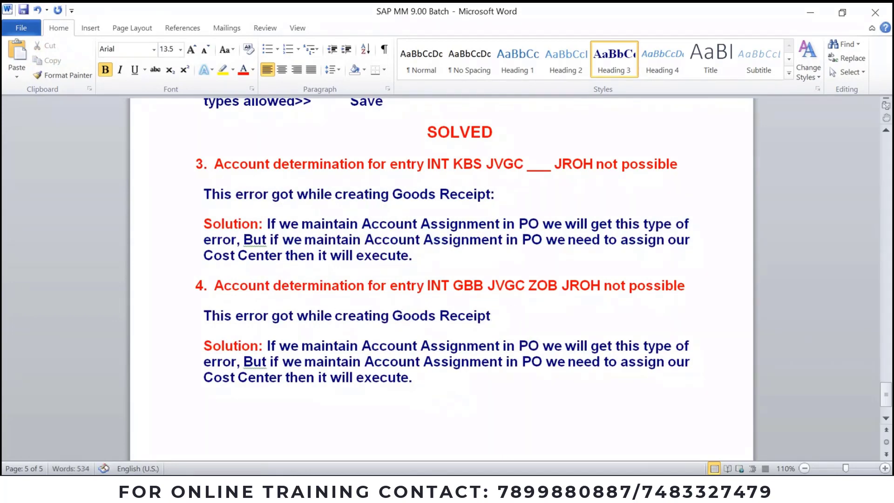
pyautogui.write('withou')
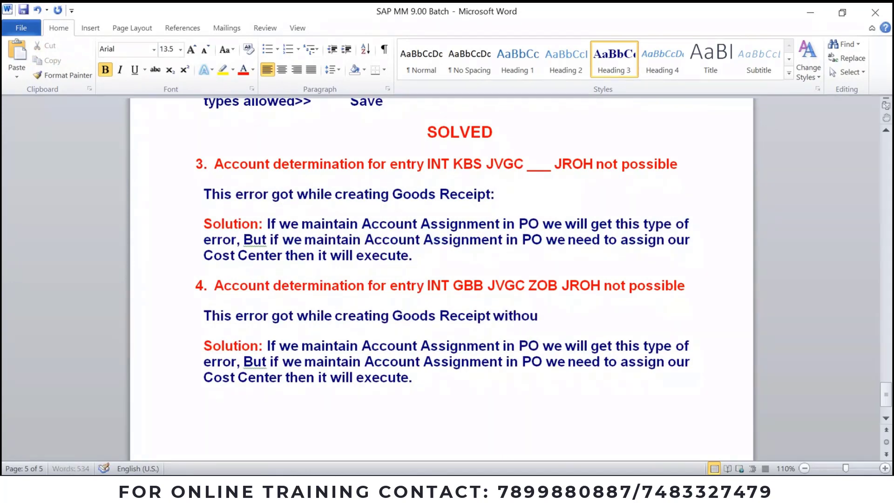
pyautogui.write('t PO')
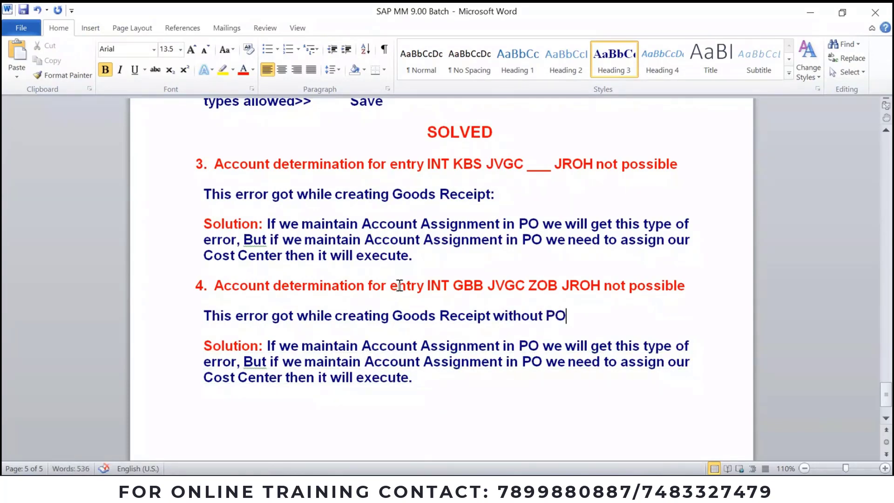
pyautogui.moveTo(267, 345); pyautogui.dragTo(419, 378)
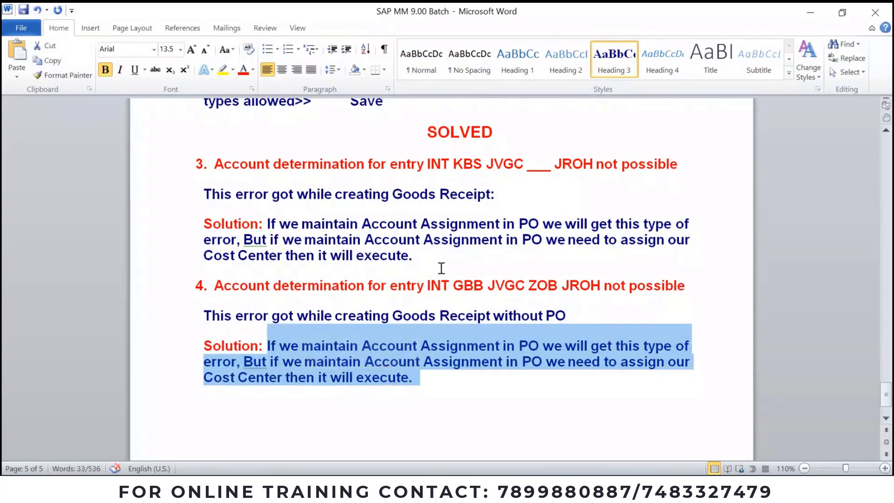
pyautogui.scroll(3, 441, 265)
pyautogui.scroll(2, 341, 229)
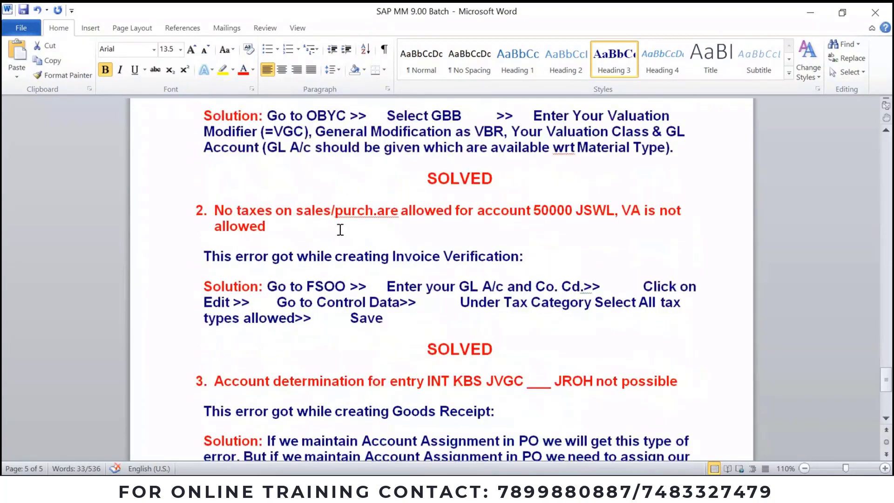
# Step: Copy item 1's OBYC solution and paste it over item 4's solution text
pyautogui.scroll(2, 341, 229)
pyautogui.moveTo(267, 188); pyautogui.dragTo(674, 219)
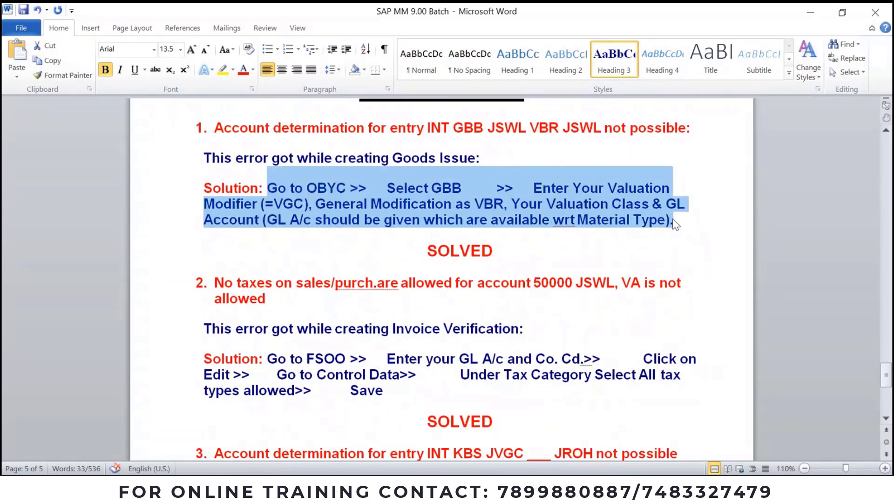
pyautogui.scroll(-10, 523, 313)
pyautogui.press('alt')
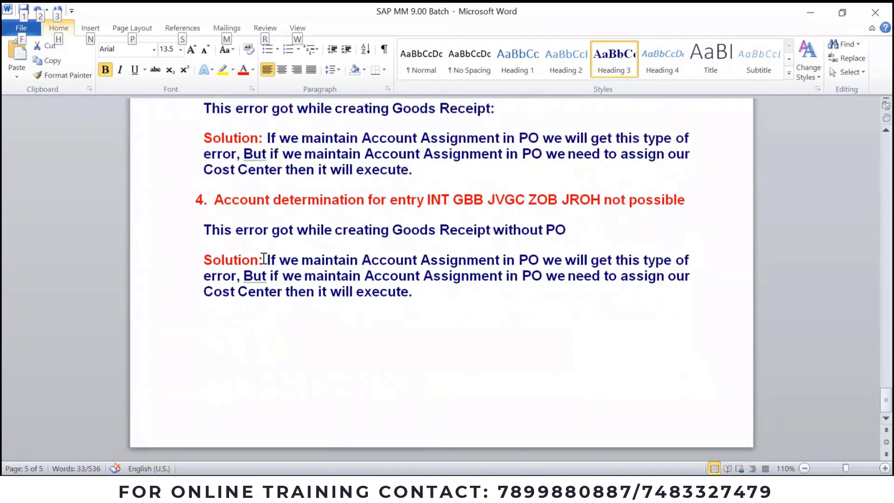
pyautogui.moveTo(266, 260); pyautogui.dragTo(430, 289)
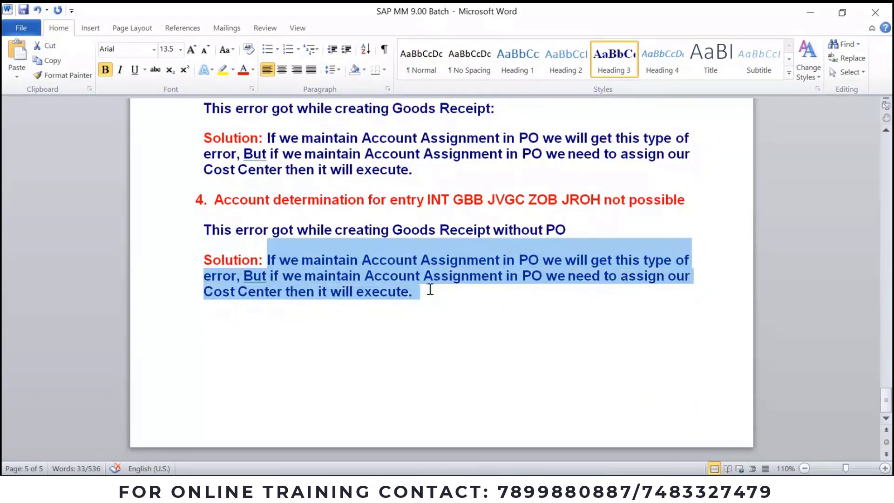
pyautogui.hotkey('ctrl', 'v')
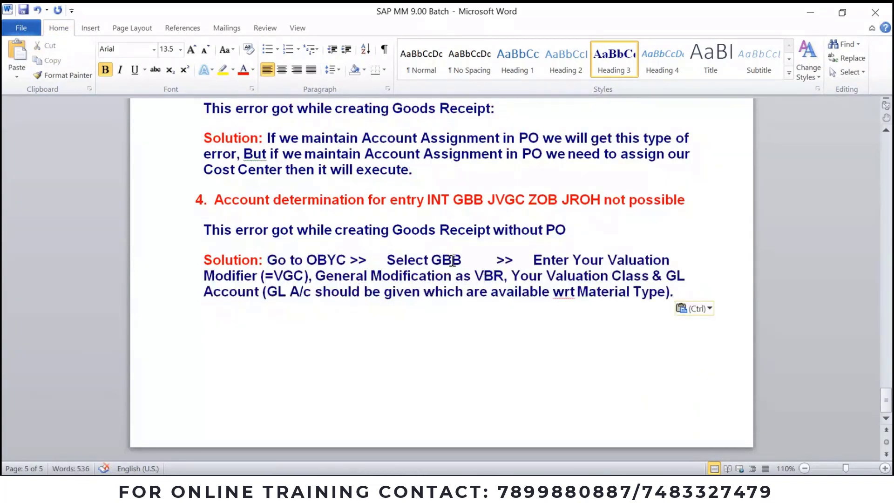
# Step: Change the valuation modifier (=VGC) to (JVGC) and general modification VBR to ZOB
pyautogui.doubleClick(288, 275)
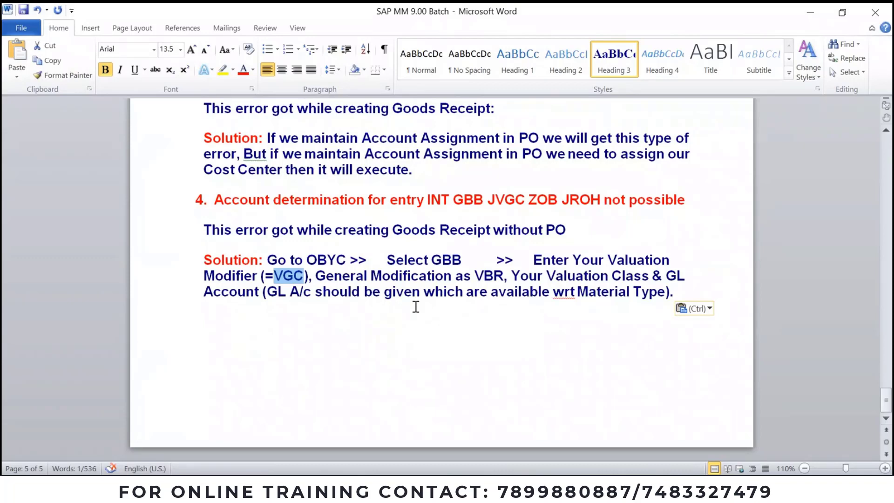
pyautogui.click(294, 277)
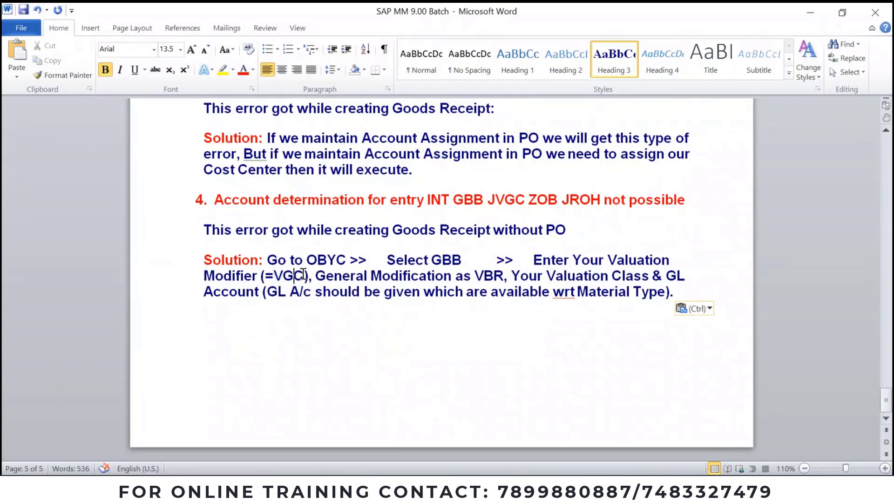
pyautogui.moveTo(261, 276); pyautogui.dragTo(307, 277)
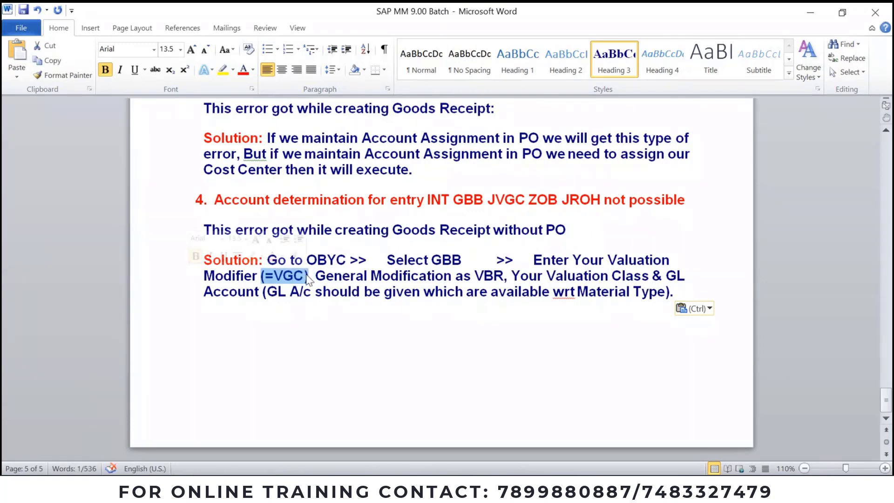
pyautogui.press('Delete')
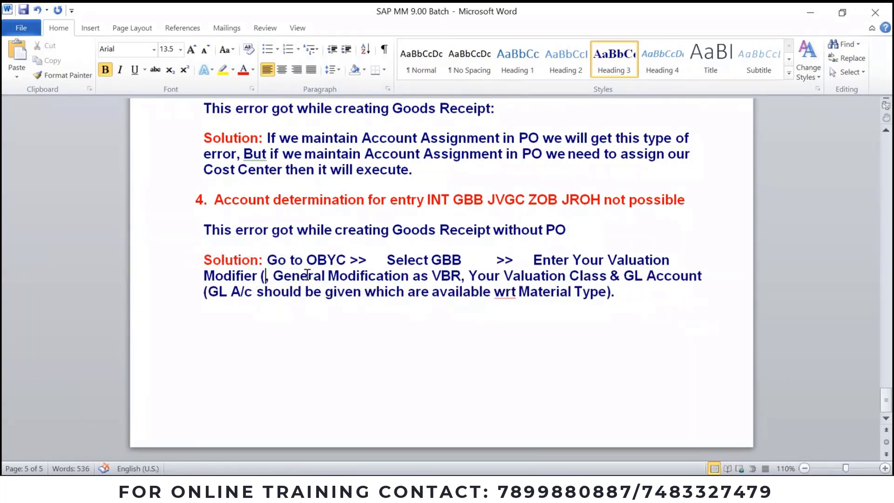
pyautogui.write('J')
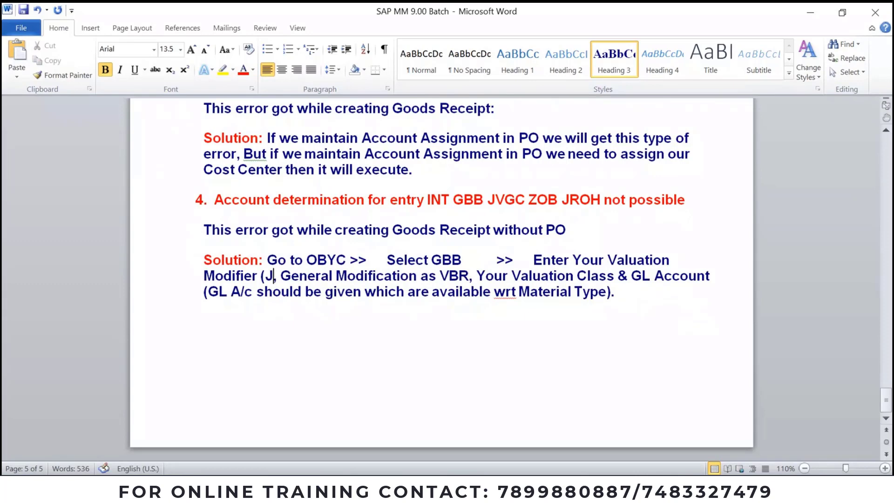
pyautogui.write('VGC)')
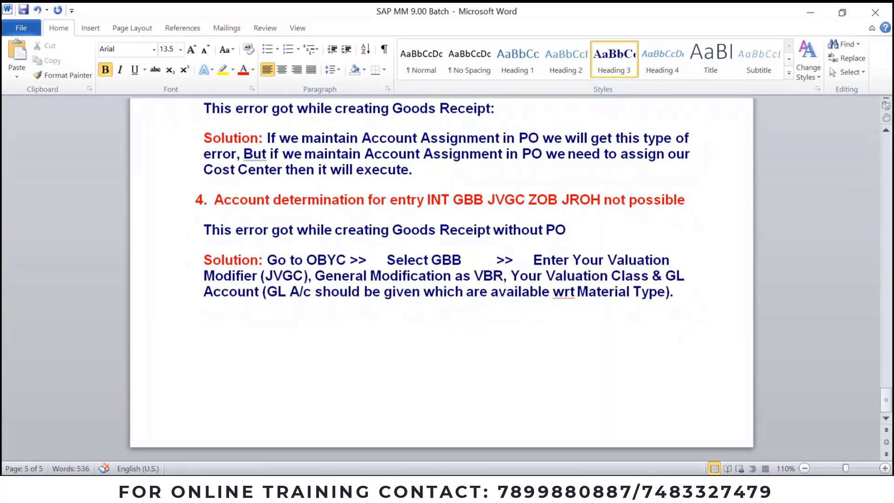
pyautogui.doubleClick(486, 276)
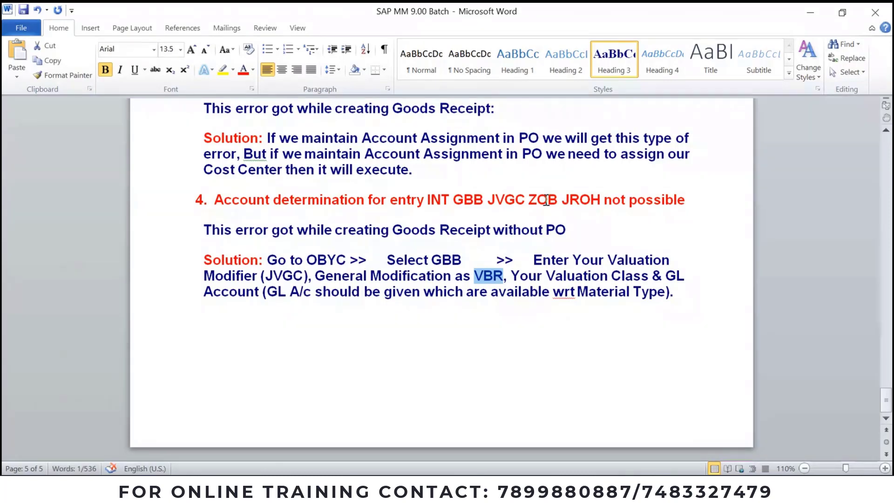
pyautogui.write('ZOB')
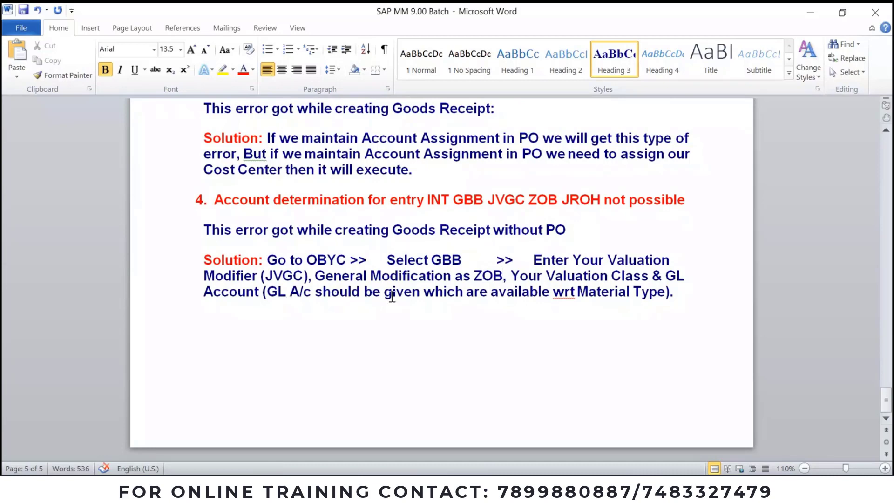
# Step: Add 'wrt' to the dictionary so it is no longer flagged as misspelled
pyautogui.rightClick(564, 293)
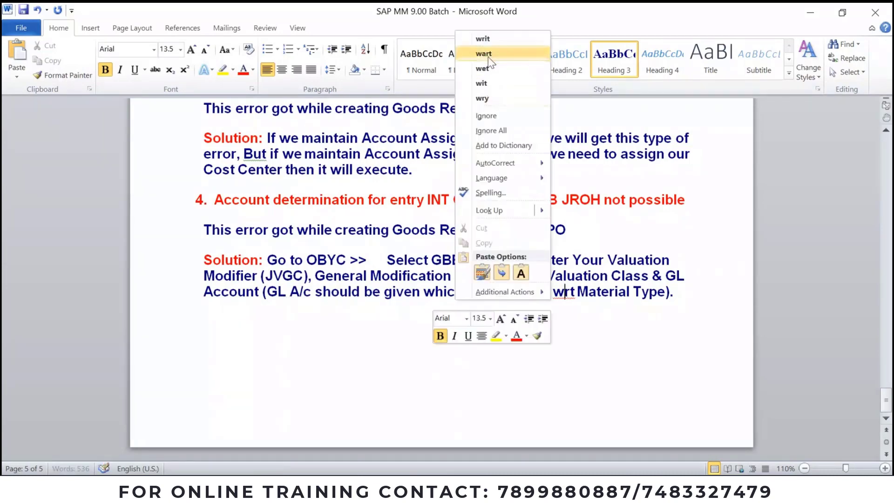
pyautogui.click(503, 145)
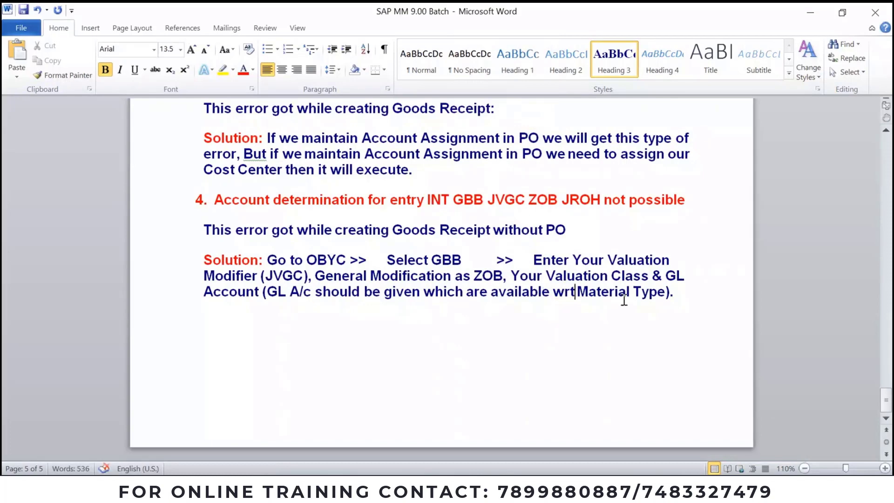
pyautogui.scroll(3, 437, 211)
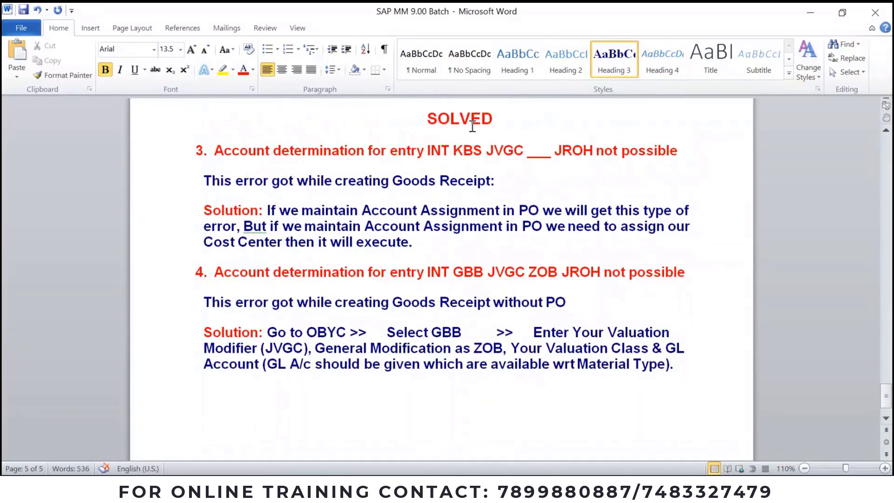
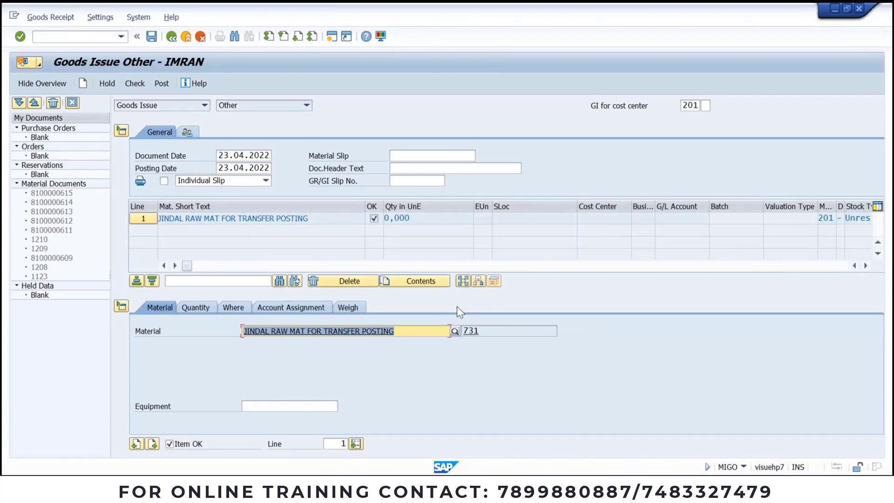
# Step: Show the goods issue Quantity tab and check material 731's stock overview: 120,000 unrestricted
pyautogui.click(196, 309)
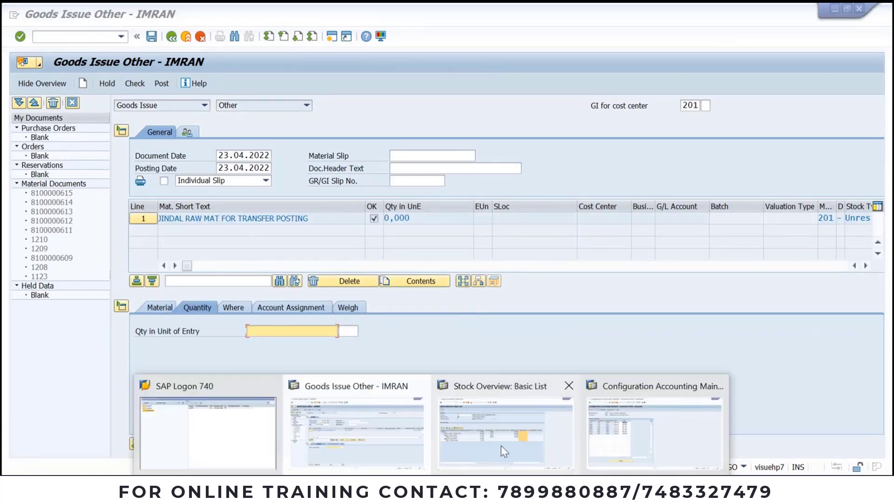
pyautogui.click(509, 428)
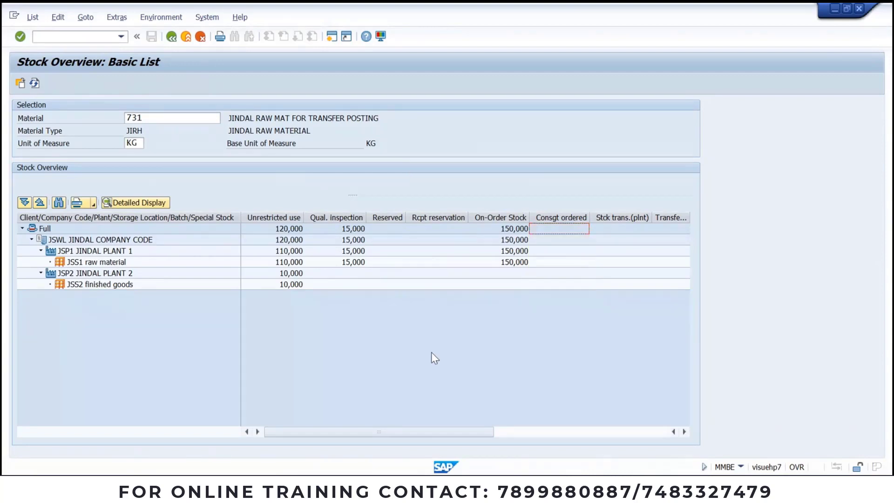
pyautogui.click(285, 228)
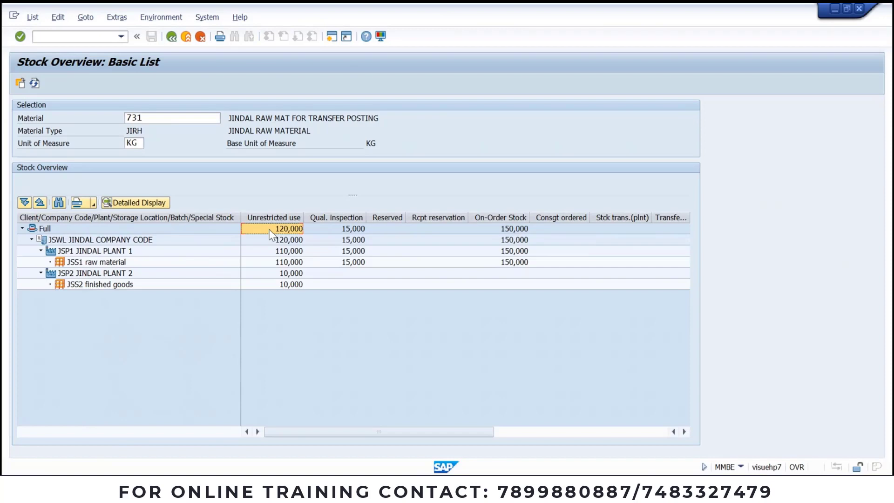
pyautogui.hotkey('alt', 'Tab')
# Step: Enter quantity 20 for the goods issue item
pyautogui.click(297, 333)
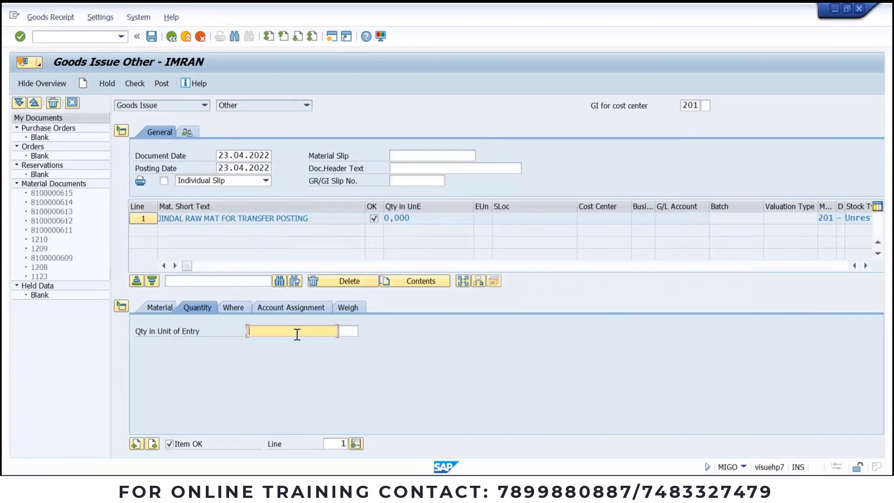
pyautogui.write('20')
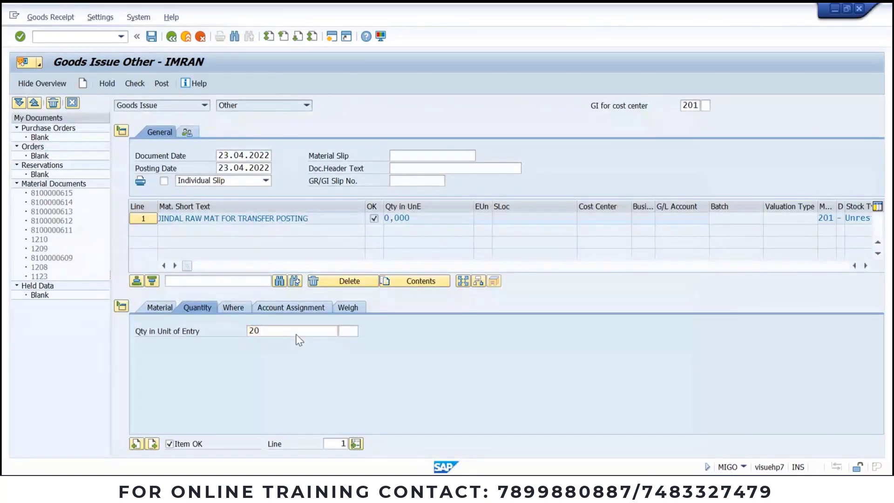
pyautogui.press('Return')
# Step: Issue from plant JSP1, storage location JSS1, stock type Quality inspection
pyautogui.click(233, 308)
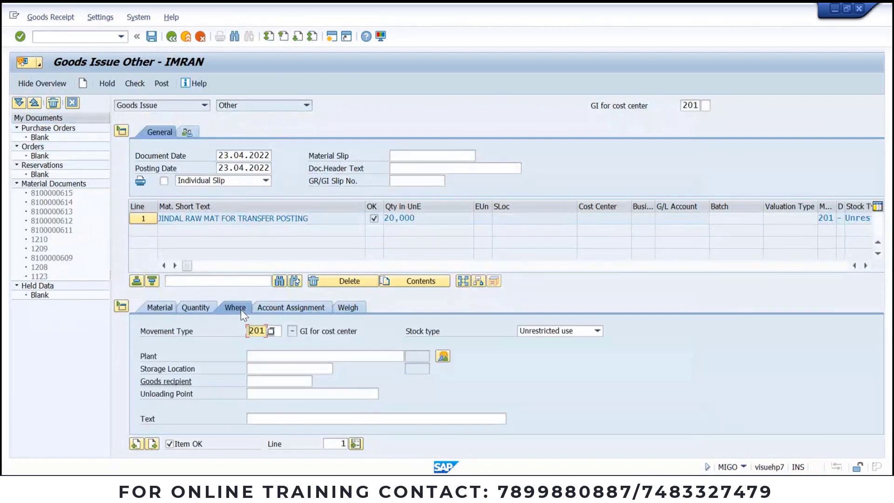
pyautogui.click(282, 362)
pyautogui.click(278, 366)
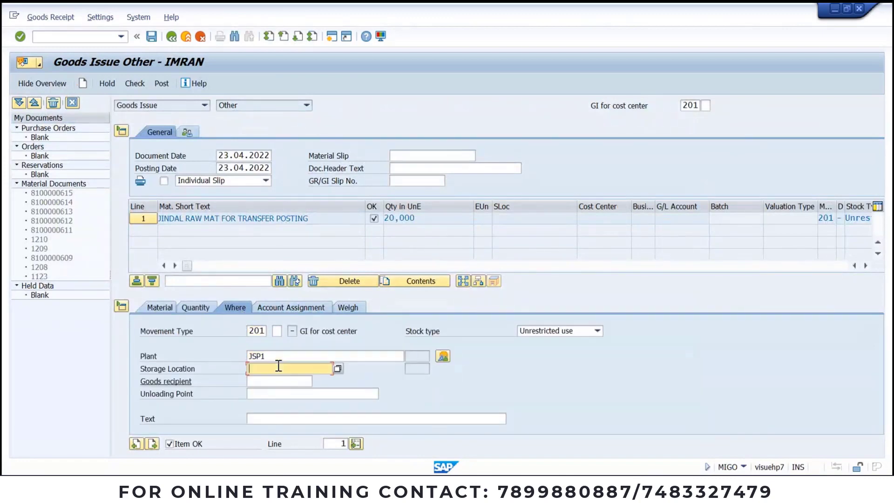
pyautogui.click(278, 366)
pyautogui.click(274, 378)
pyautogui.click(441, 356)
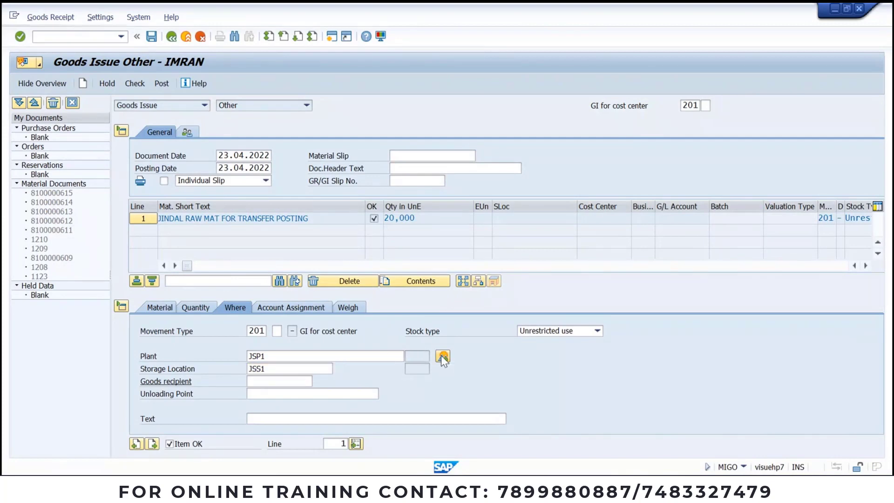
pyautogui.click(582, 334)
pyautogui.click(582, 334)
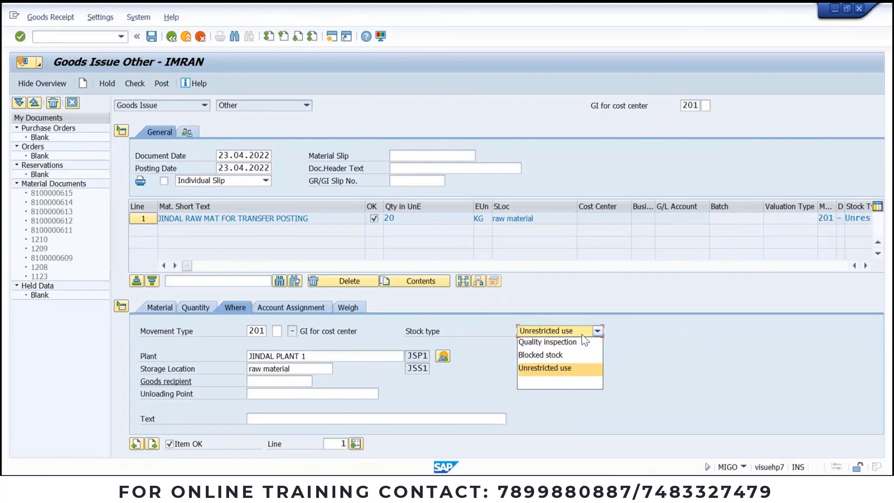
pyautogui.click(579, 343)
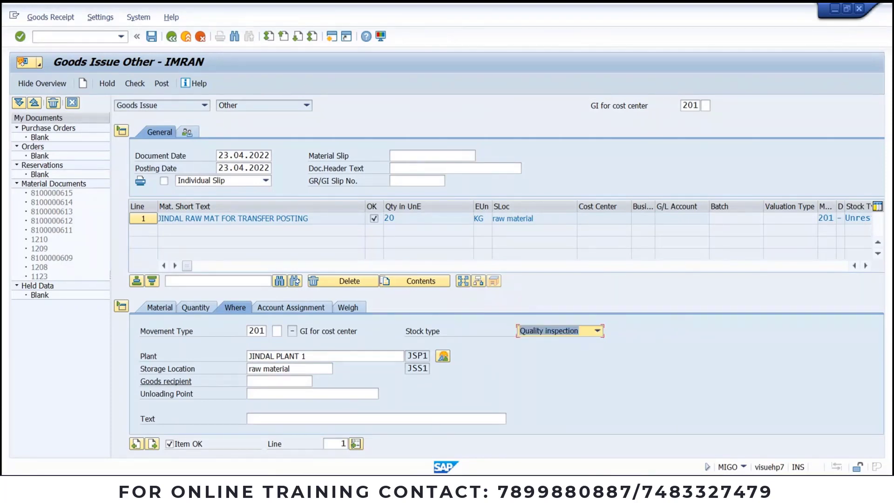
# Step: Change the quantity to 10 KG and check the goods issue for errors
pyautogui.click(507, 452)
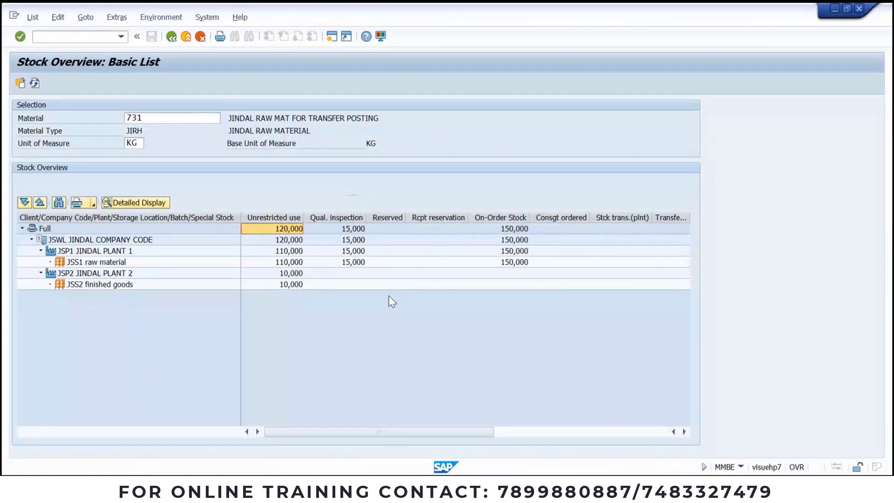
pyautogui.hotkey('alt', 'Tab')
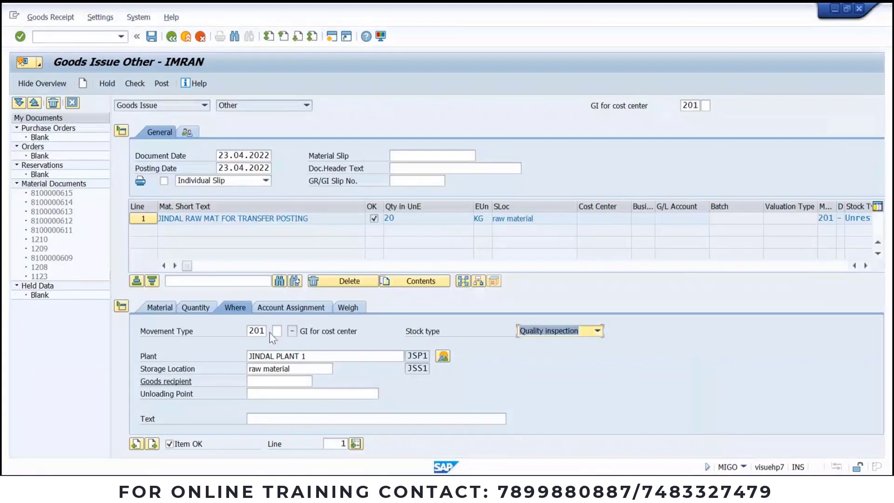
pyautogui.click(198, 307)
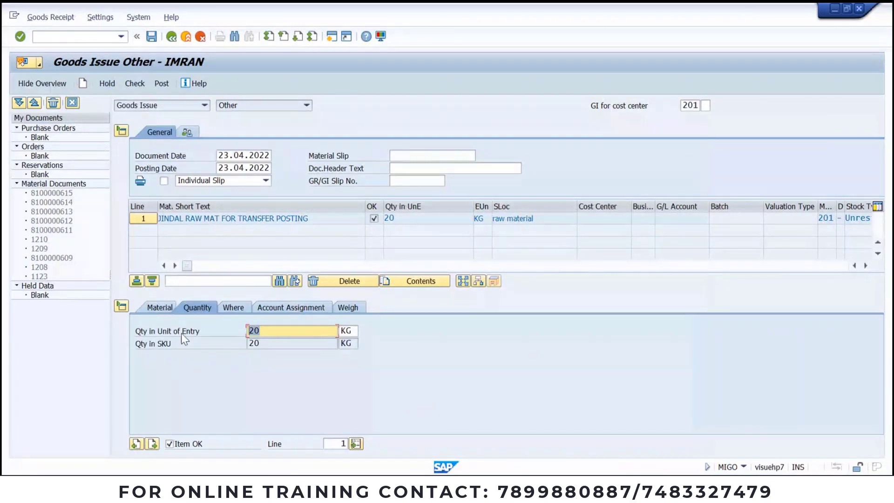
pyautogui.write('10')
pyautogui.press('Return')
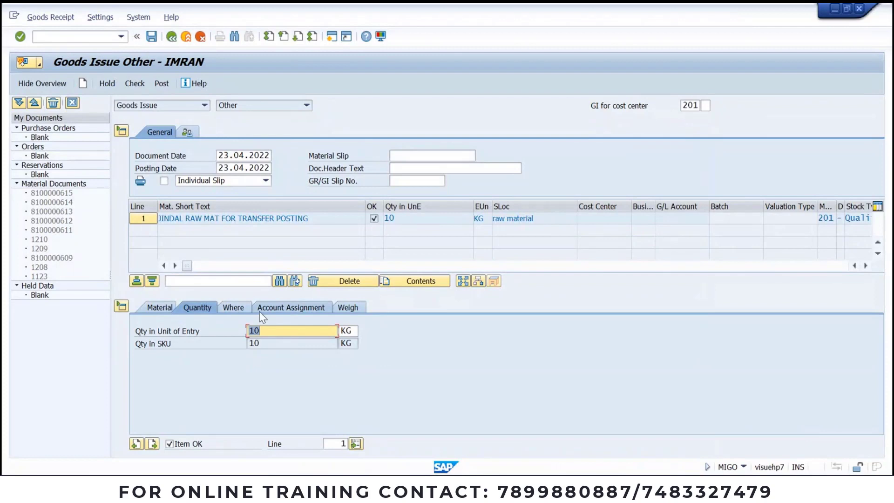
pyautogui.click(134, 84)
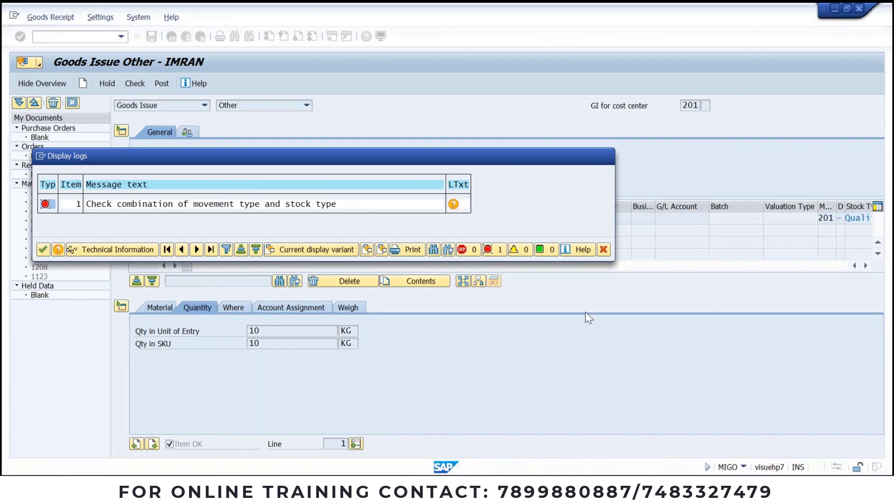
# Step: Close the error log and switch the item back to unrestricted-use stock
pyautogui.press('Return')
pyautogui.click(237, 311)
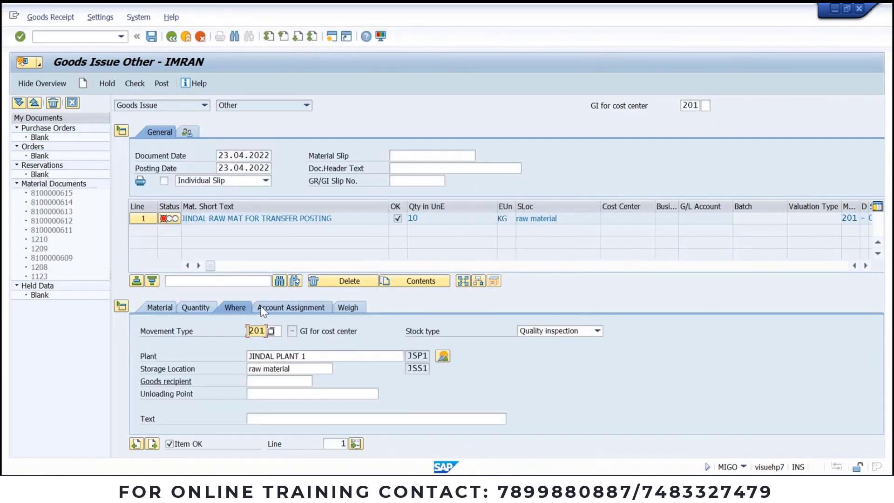
pyautogui.click(565, 332)
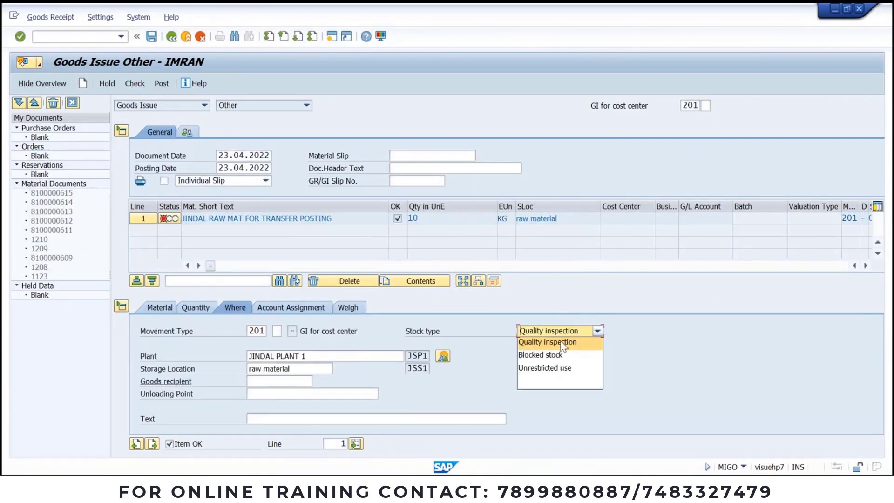
pyautogui.click(545, 369)
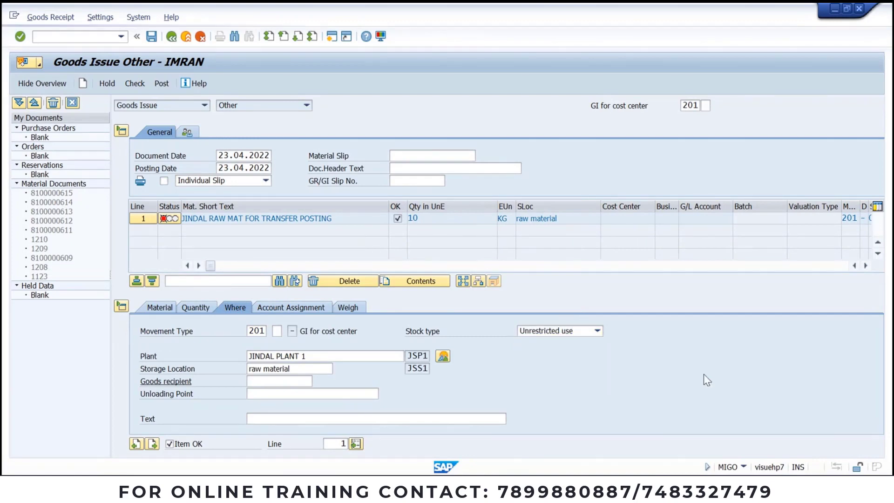
# Step: Set quantity 20, re-check, and open the M8147 account determination error's long text, selecting its heading
pyautogui.click(218, 306)
pyautogui.doubleClick(270, 330)
pyautogui.write('2')
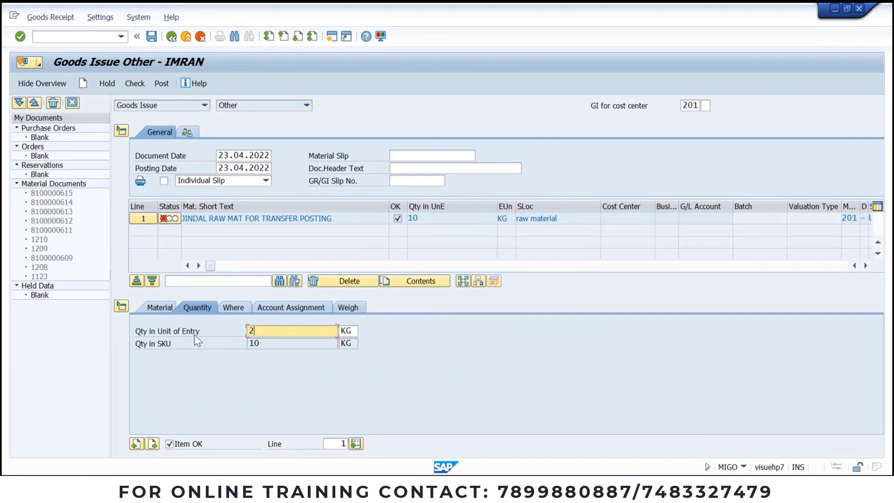
pyautogui.write('0')
pyautogui.press('Return')
pyautogui.click(135, 84)
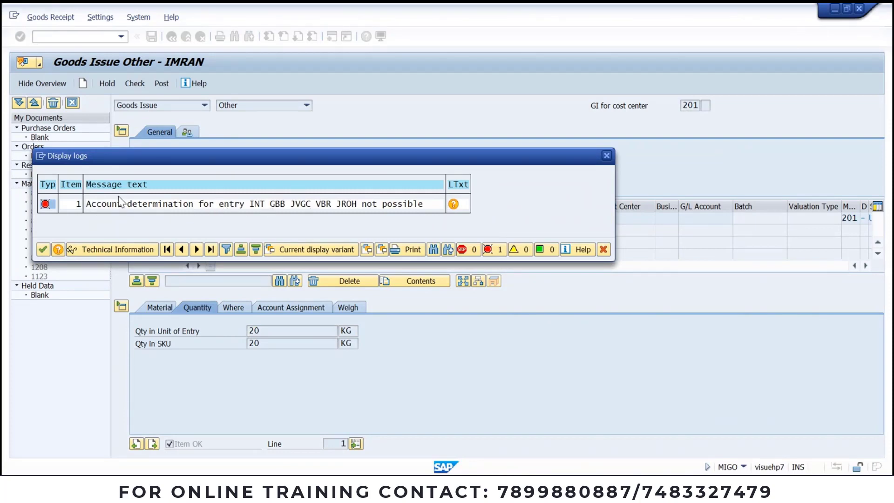
pyautogui.doubleClick(99, 205)
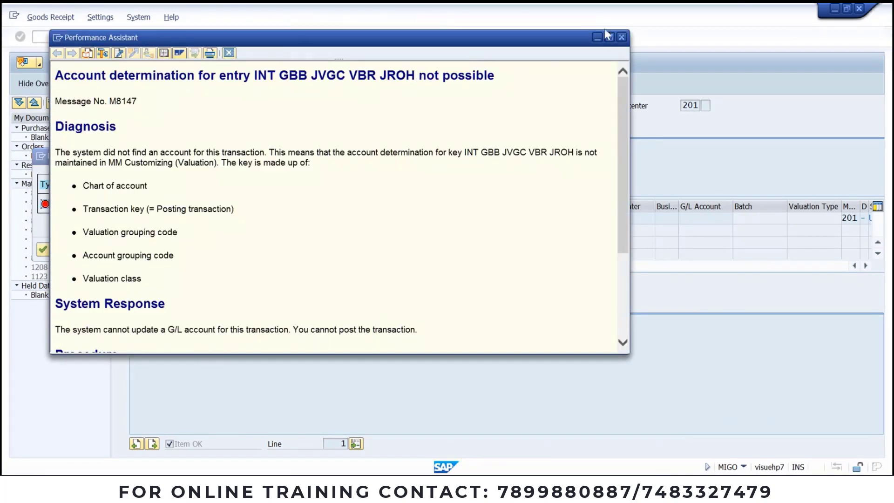
pyautogui.moveTo(494, 78); pyautogui.dragTo(70, 80)
pyautogui.hotkey('ctrl', 'c')
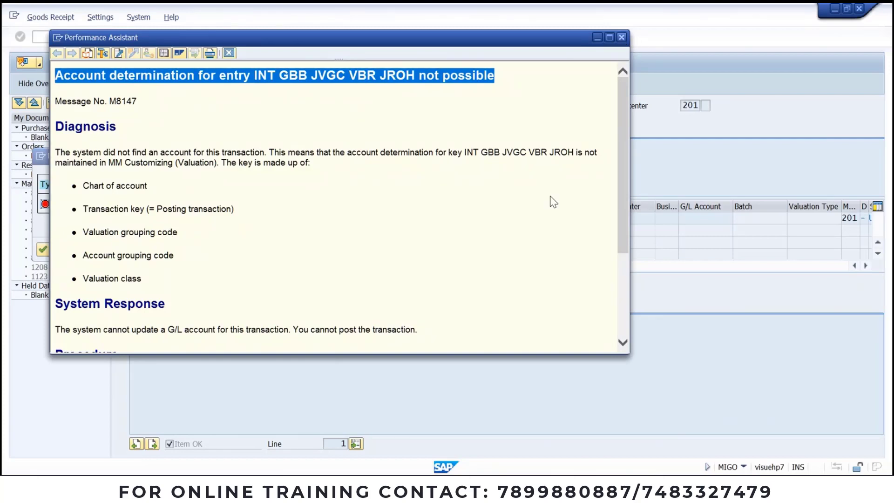
# Step: Paste the copied error message as a new line below the last SOLVED in Word
pyautogui.press('Escape')
pyautogui.hotkey('alt', 'Tab')
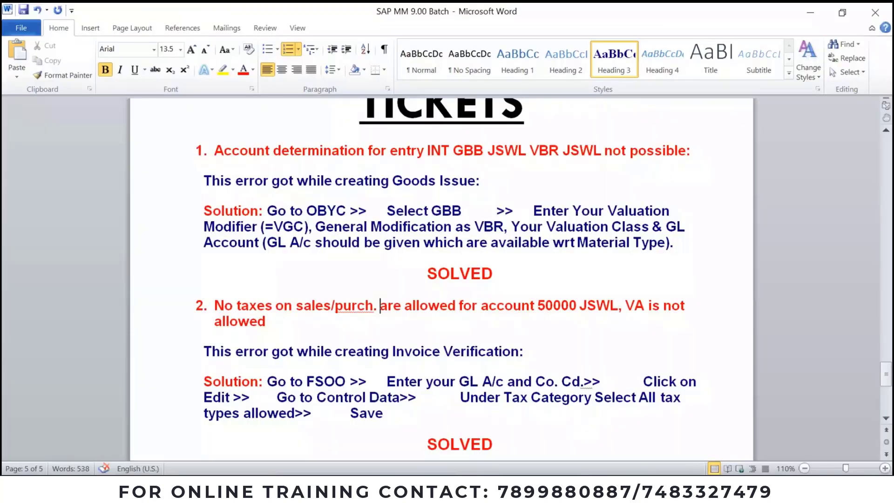
pyautogui.scroll(-8, 508, 344)
pyautogui.click(520, 328)
pyautogui.press('Return')
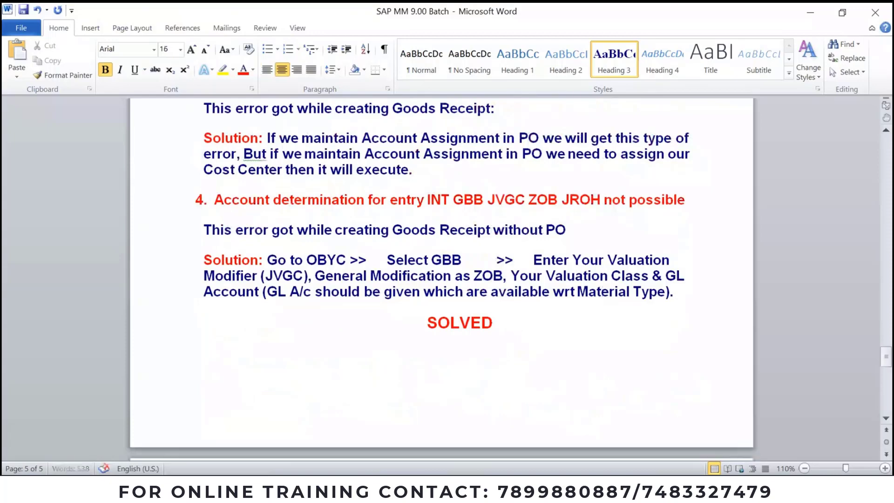
pyautogui.hotkey('ctrl', 'v')
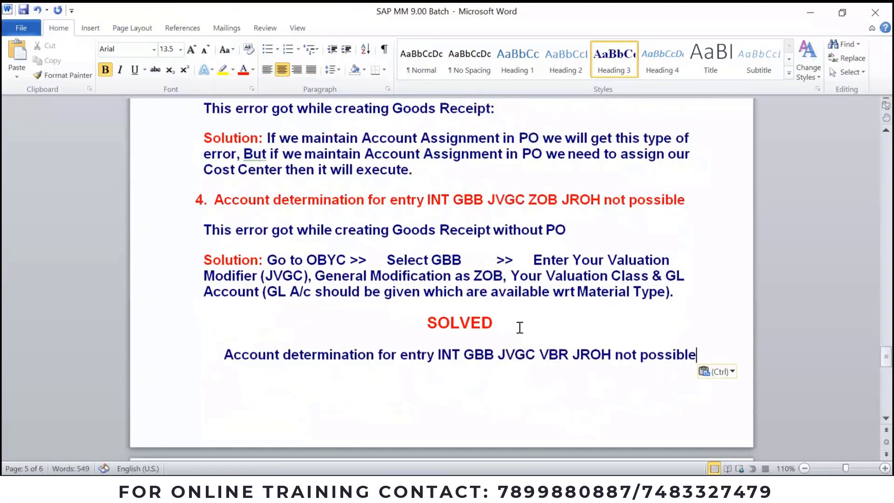
# Step: Copy item 4's red heading and numbering onto the new line, making it heading 5
pyautogui.moveTo(214, 200); pyautogui.dragTo(426, 200)
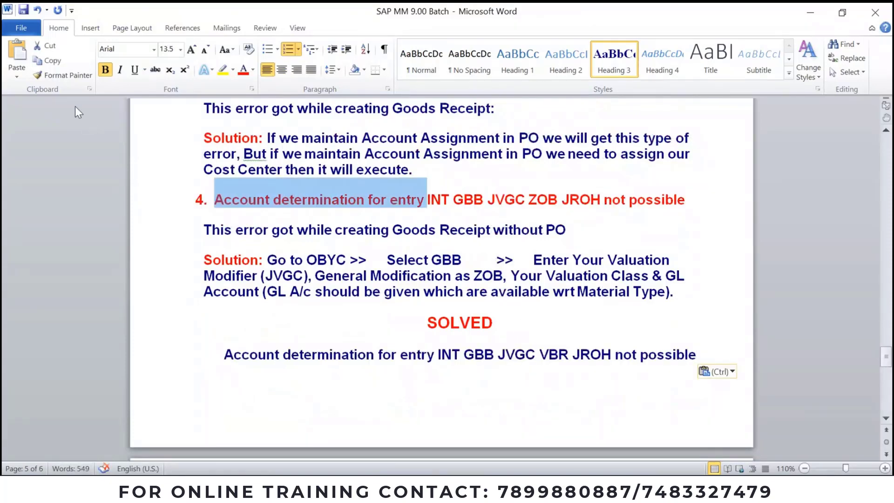
pyautogui.click(60, 75)
pyautogui.moveTo(219, 355); pyautogui.dragTo(662, 372)
pyautogui.click(203, 378)
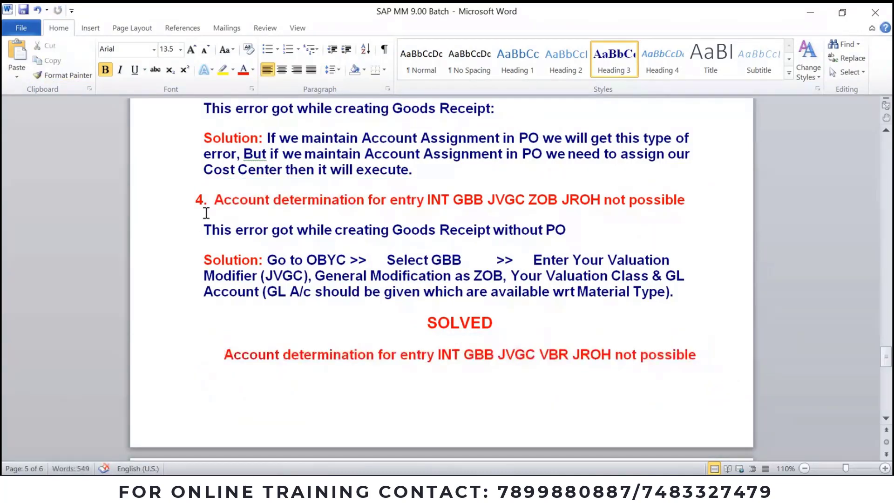
pyautogui.click(201, 200)
pyautogui.click(45, 75)
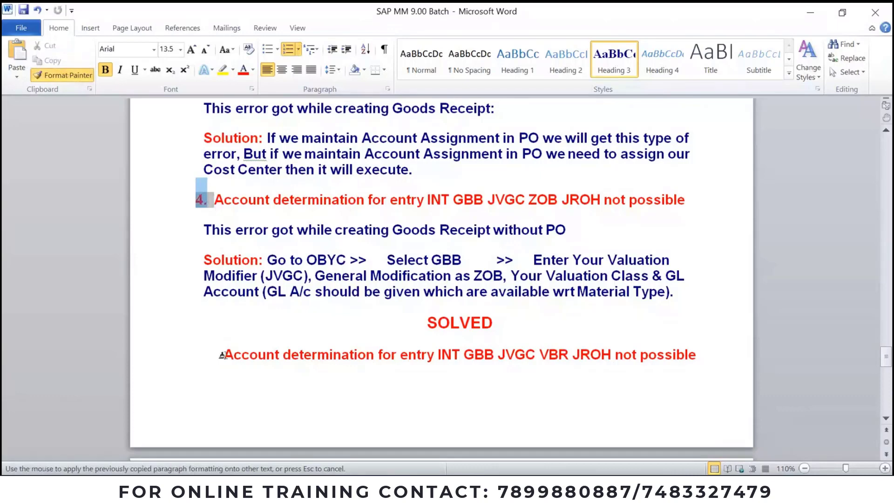
pyautogui.click(221, 355)
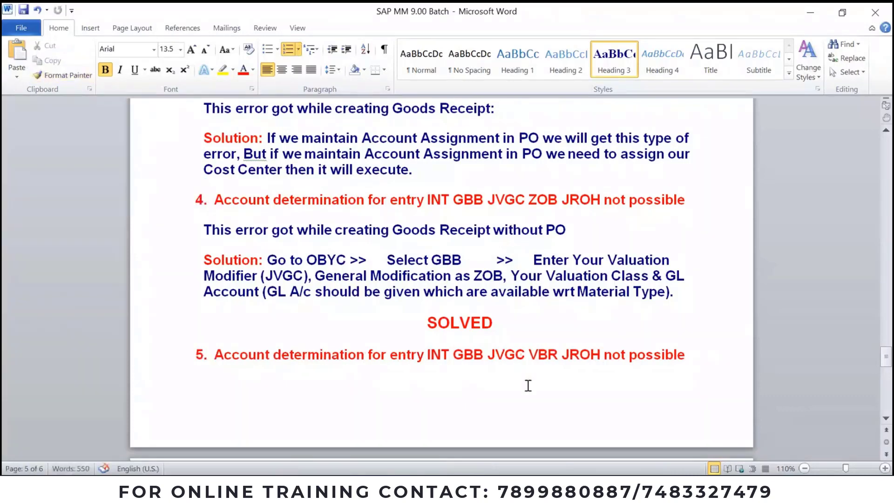
pyautogui.click(441, 354)
pyautogui.doubleClick(537, 355)
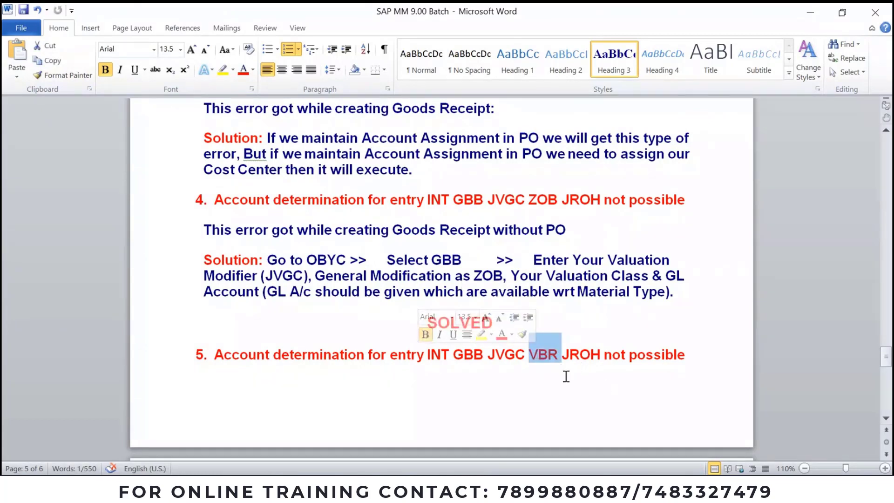
pyautogui.click(550, 356)
# Step: Undo the last stray change after SOLVED
pyautogui.scroll(4, 550, 355)
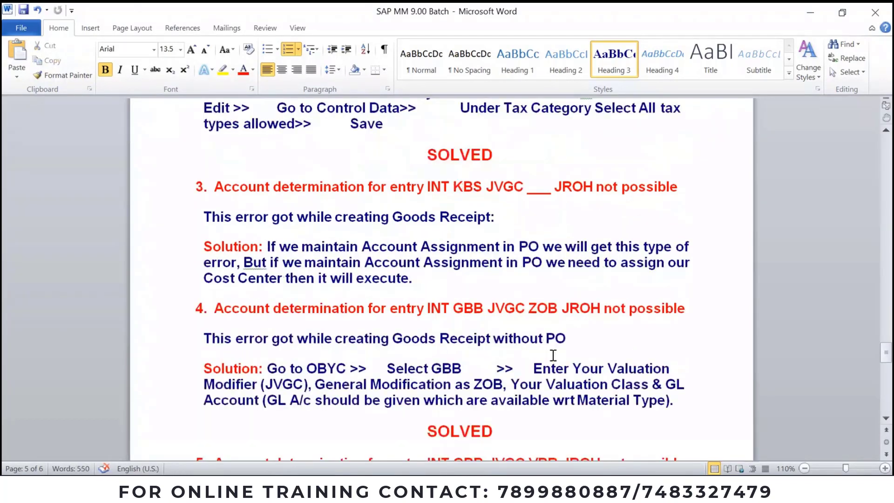
pyautogui.scroll(5, 553, 355)
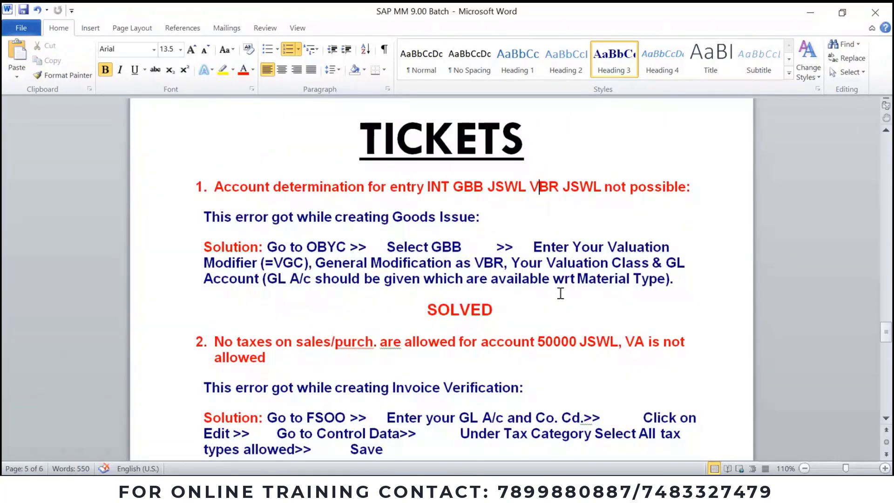
pyautogui.scroll(-11, 561, 293)
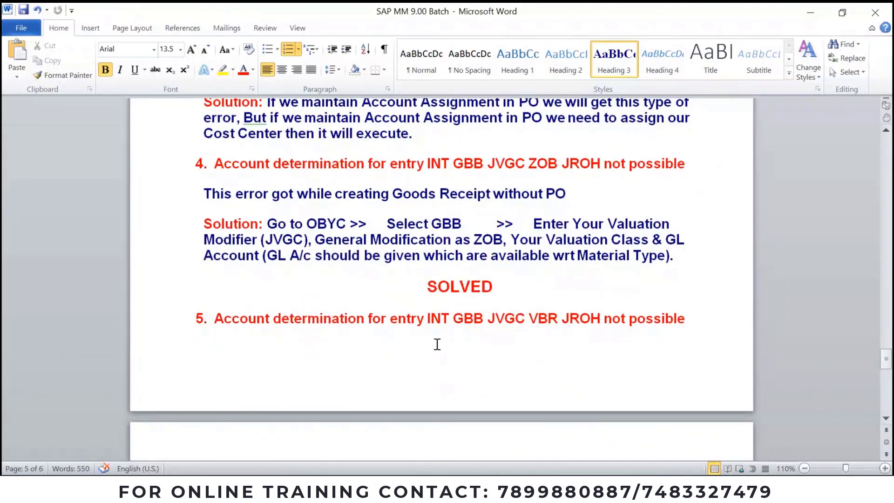
pyautogui.click(526, 285)
pyautogui.hotkey('ctrl', 'z')
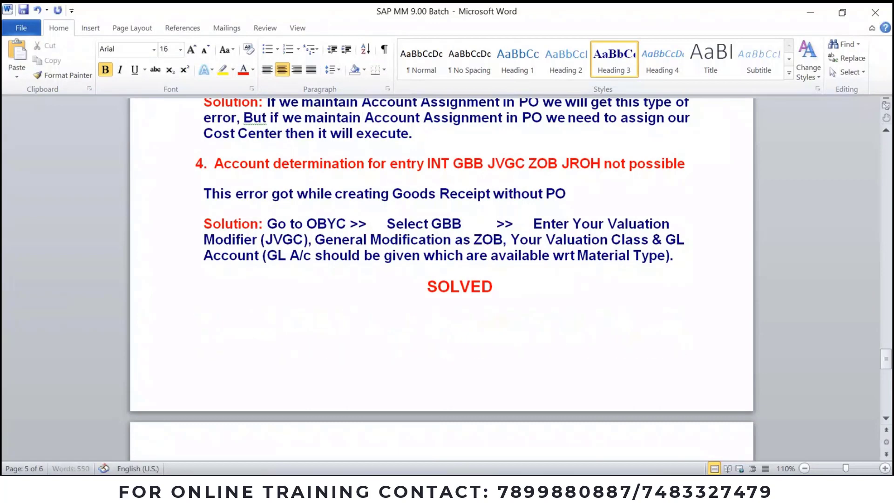
pyautogui.click(432, 486)
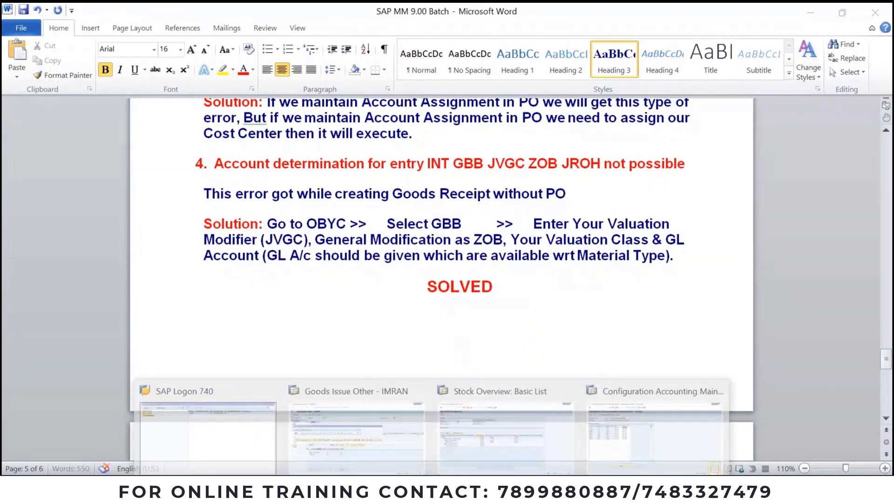
# Step: Leave the current accounts screen and rerun transaction OBYC
pyautogui.click(616, 432)
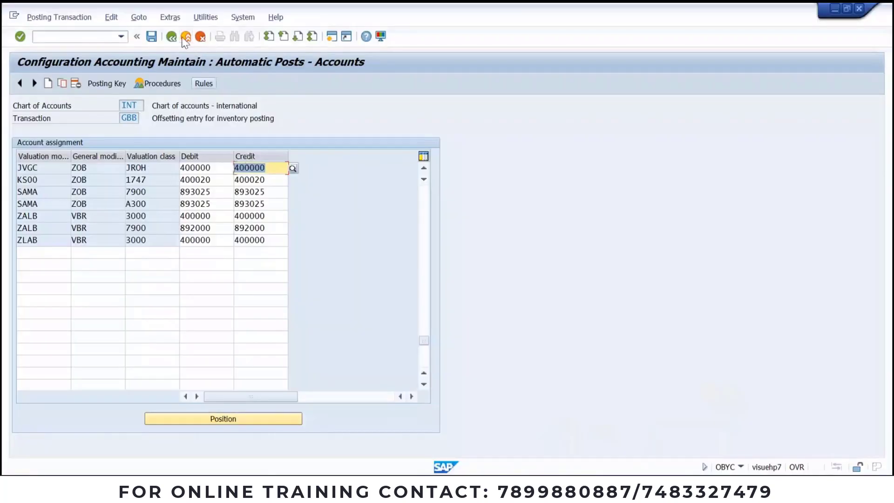
pyautogui.click(185, 36)
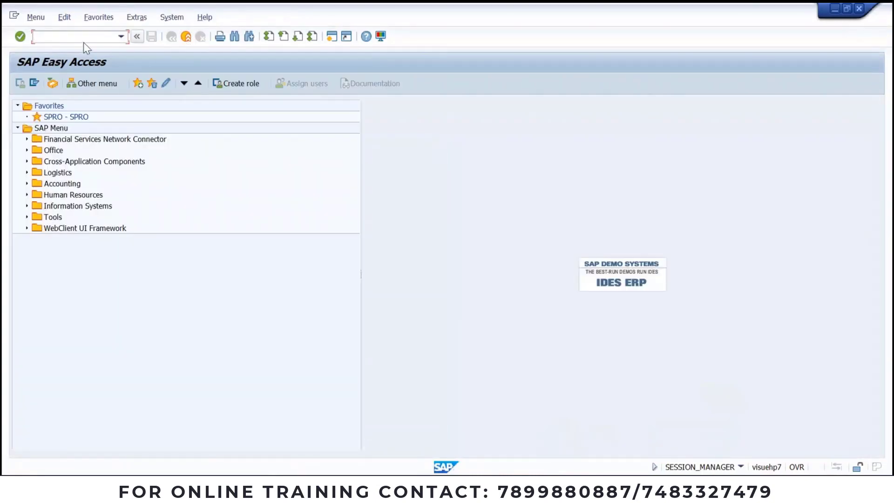
pyautogui.click(82, 41)
pyautogui.click(73, 66)
pyautogui.press('Return')
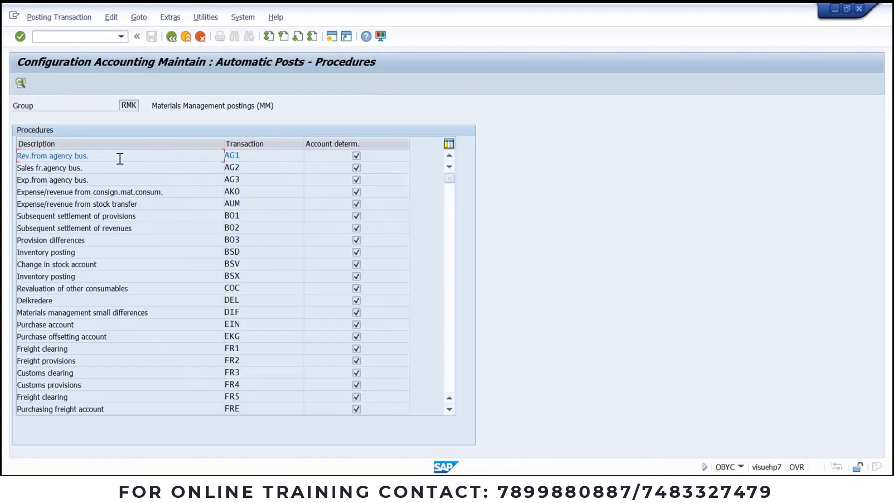
# Step: Open the GBB offsetting-entry procedure for chart of accounts INT
pyautogui.hotkey('alt', 'Tab')
pyautogui.scroll(-3, 458, 360)
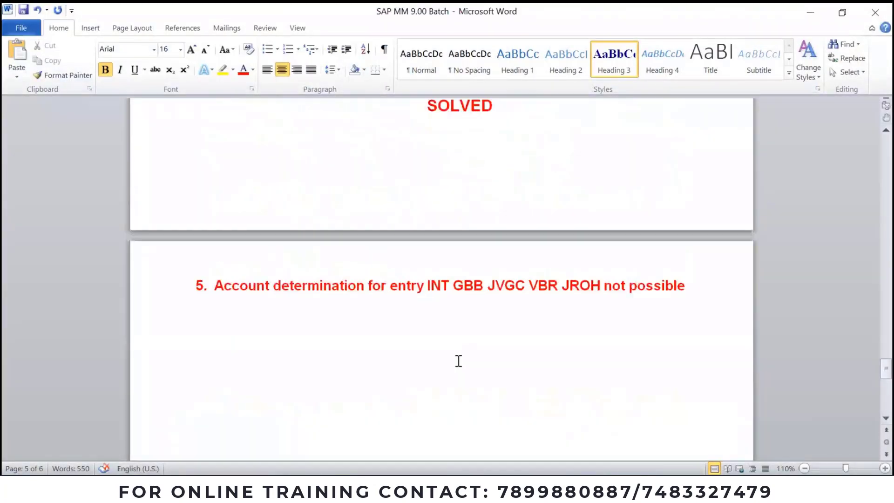
pyautogui.hotkey('alt', 'Tab')
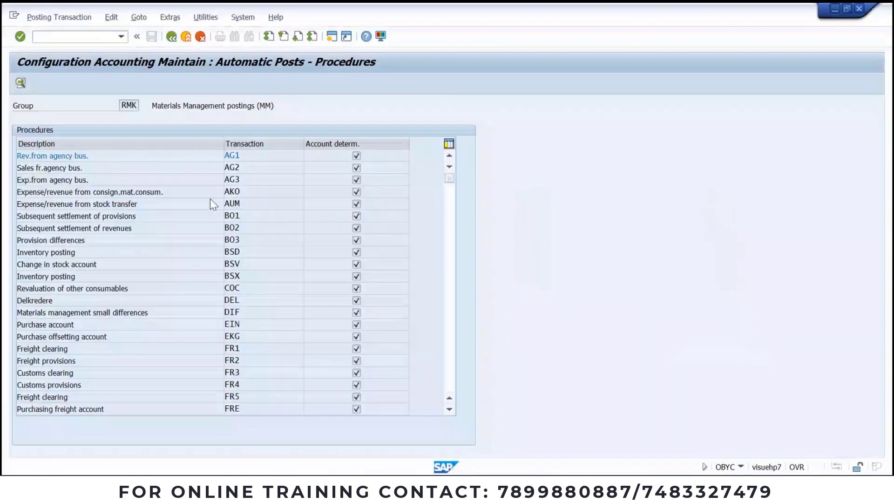
pyautogui.scroll(-1, 260, 319)
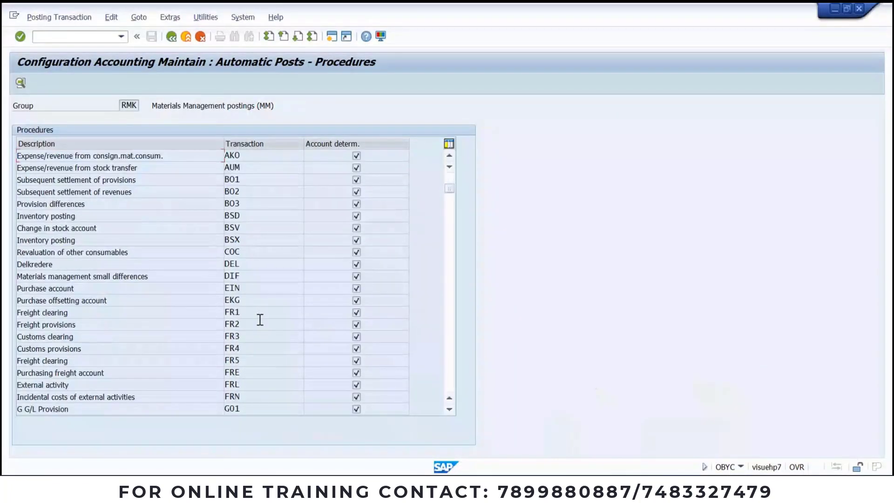
pyautogui.scroll(-4, 259, 319)
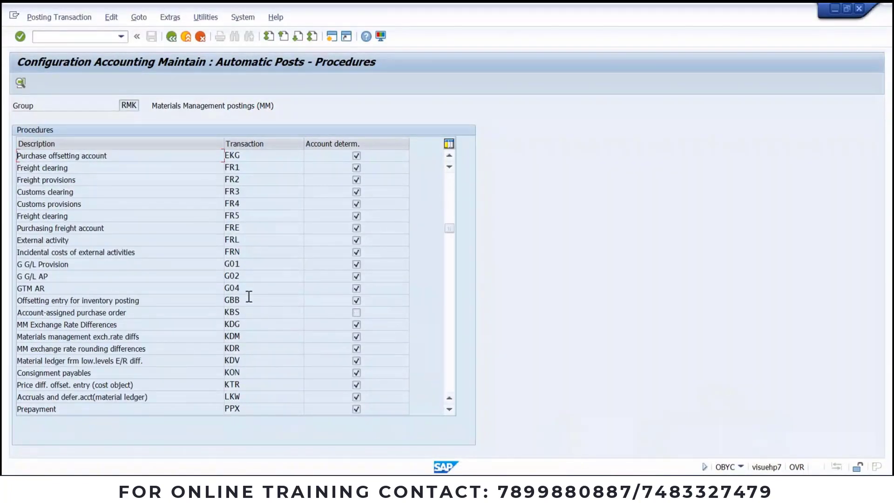
pyautogui.doubleClick(246, 299)
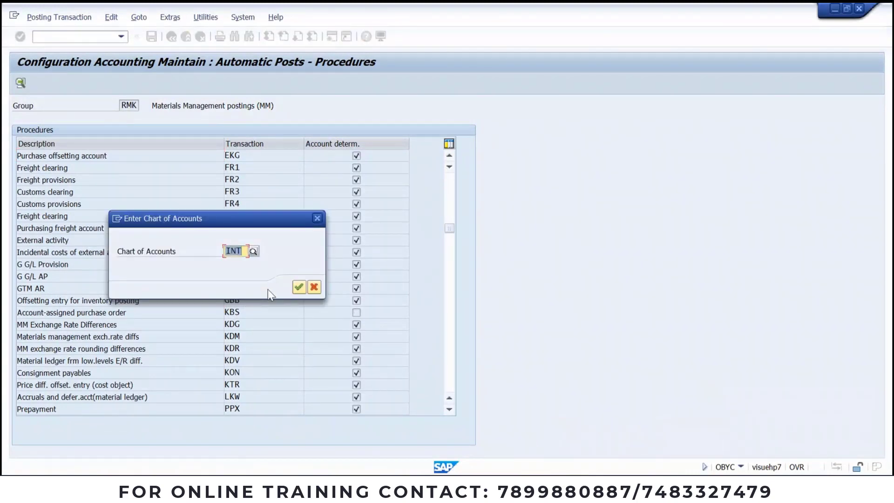
pyautogui.press('Return')
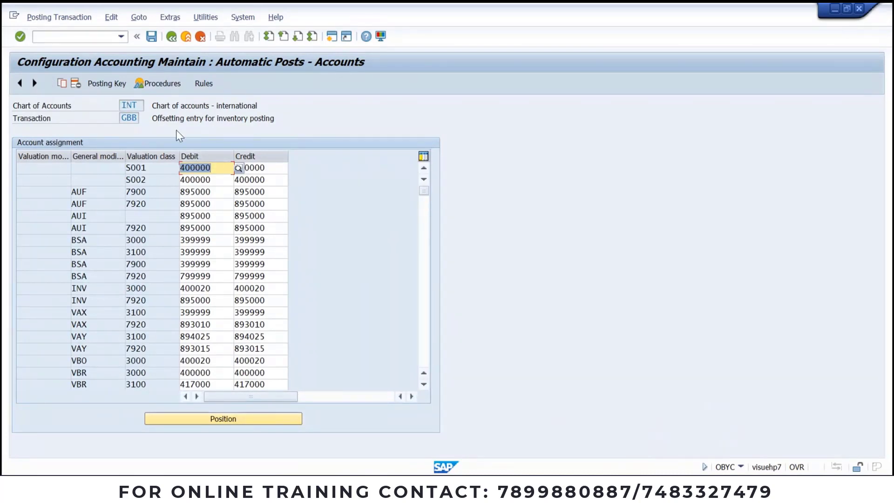
# Step: Jump to the JVGC entries in the GBB account table
pyautogui.click(239, 418)
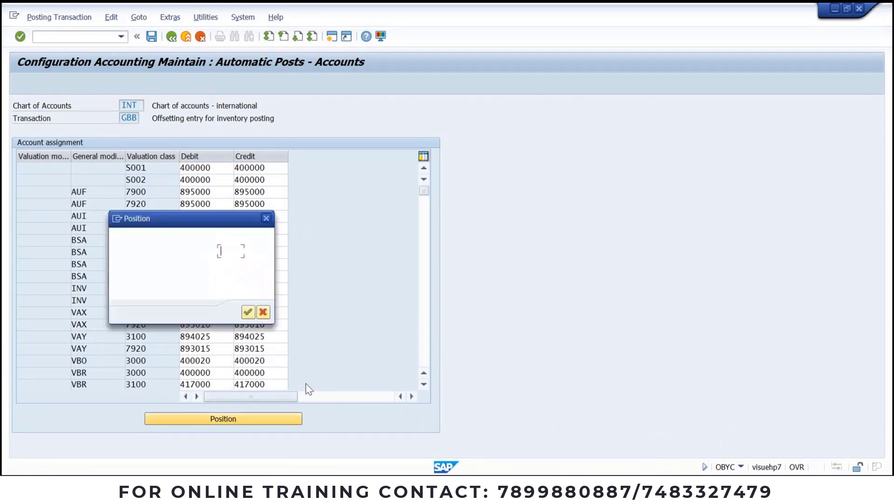
pyautogui.write('jvgc')
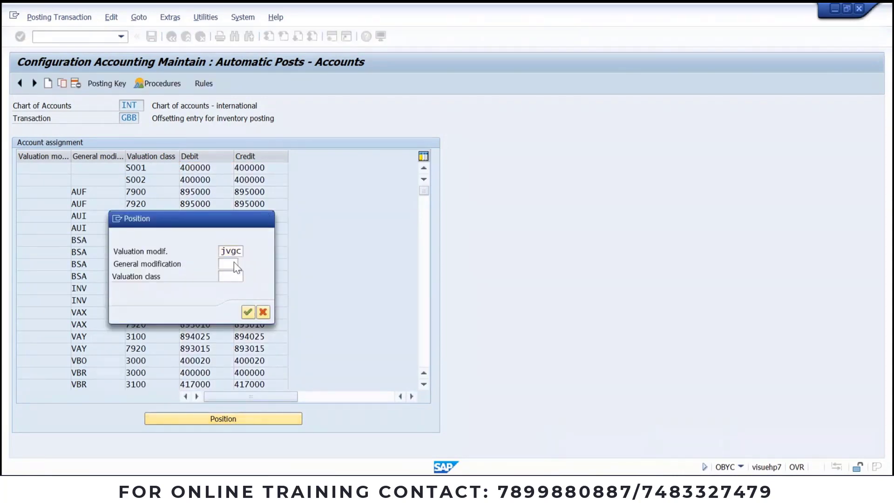
pyautogui.press('Return')
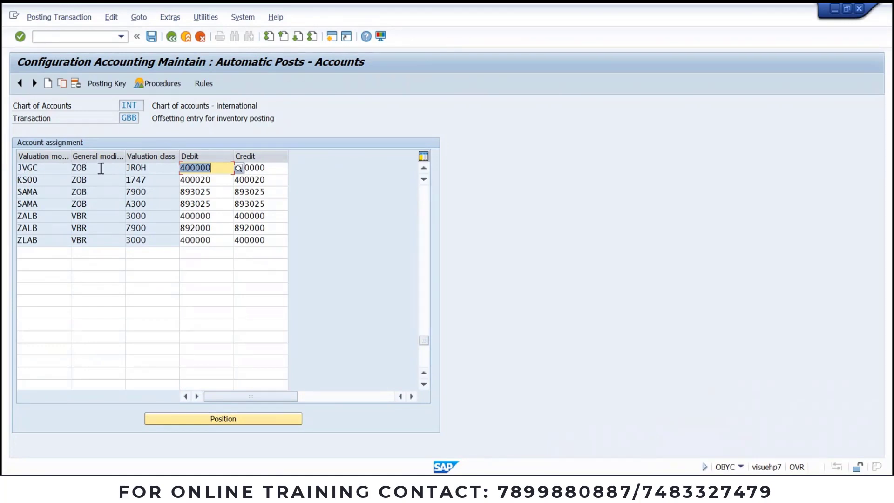
pyautogui.hotkey('alt', 'Tab')
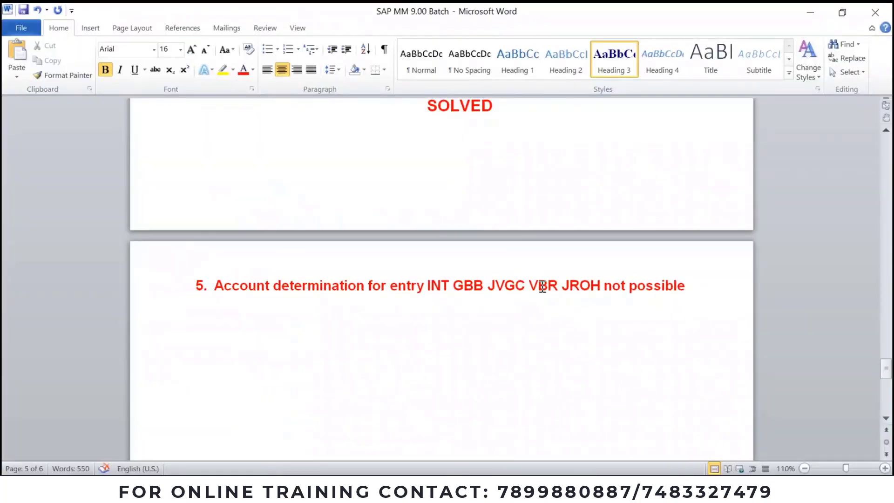
pyautogui.hotkey('alt', 'Tab')
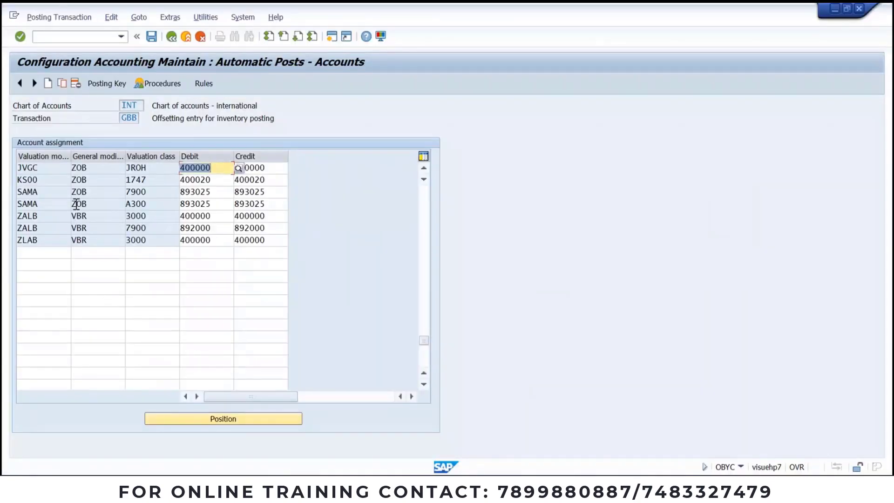
# Step: Start a new GBB entry with valuation modifier JVGC and general modification VBR
pyautogui.click(47, 84)
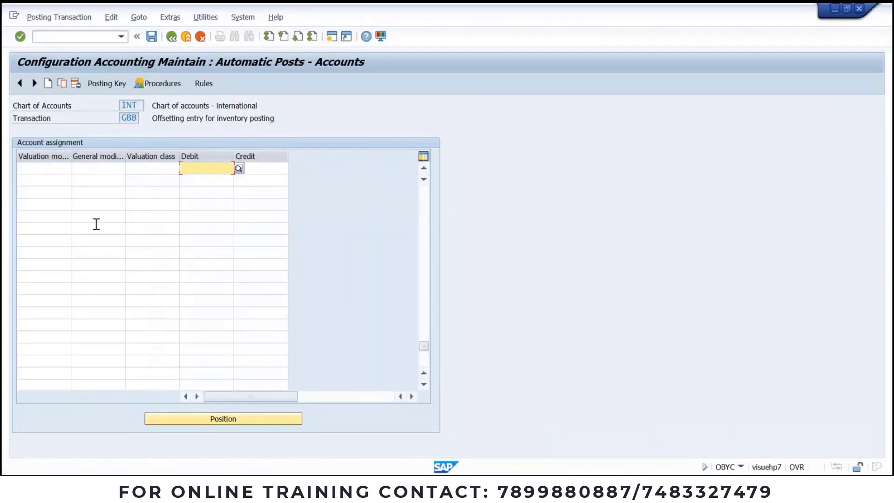
pyautogui.click(52, 169)
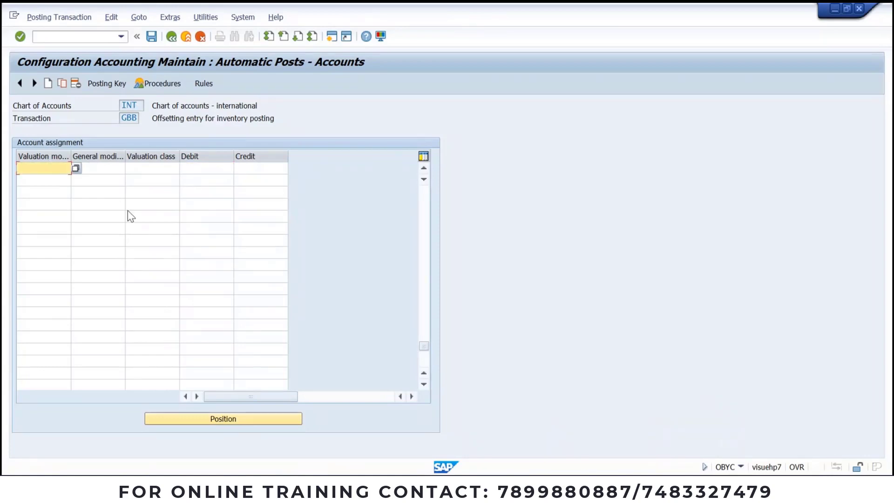
pyautogui.press('space')
pyautogui.click(39, 180)
pyautogui.click(99, 167)
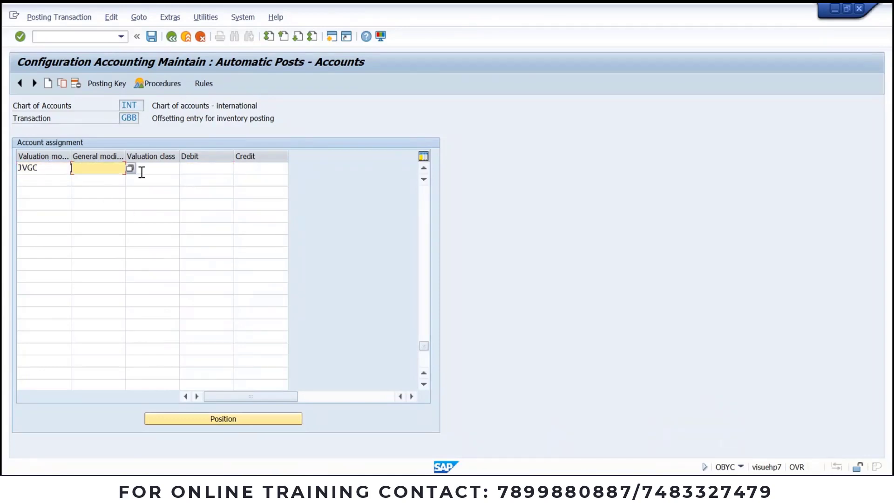
pyautogui.press('space')
pyautogui.hotkey('alt', 'Tab')
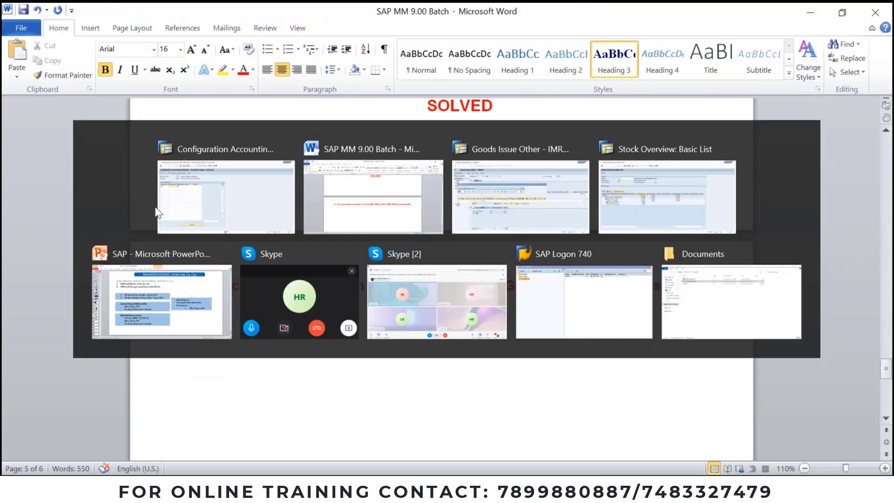
pyautogui.hotkey('alt', 'Tab')
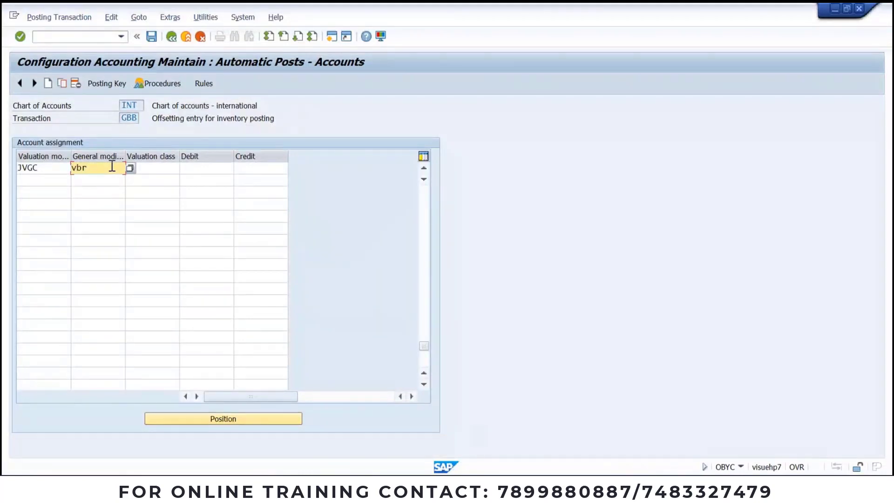
# Step: Set valuation class JROH on the new row and submit it for checking
pyautogui.press('Tab')
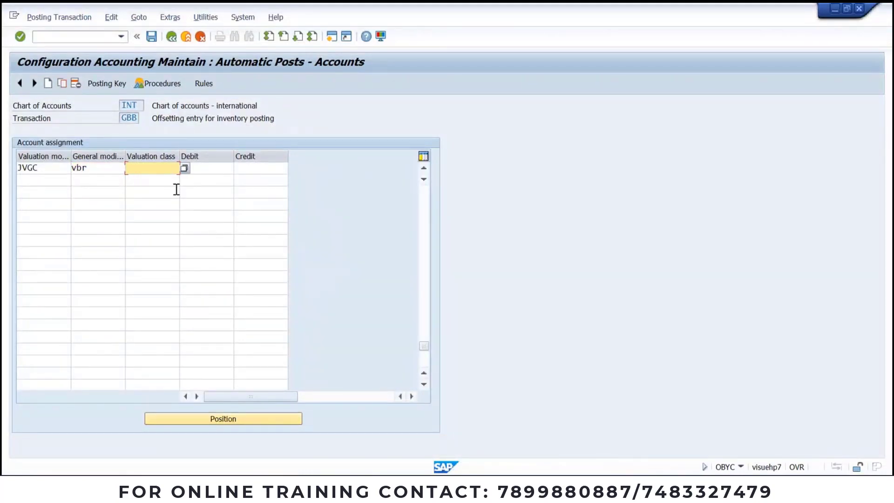
pyautogui.hotkey('alt', 'Tab')
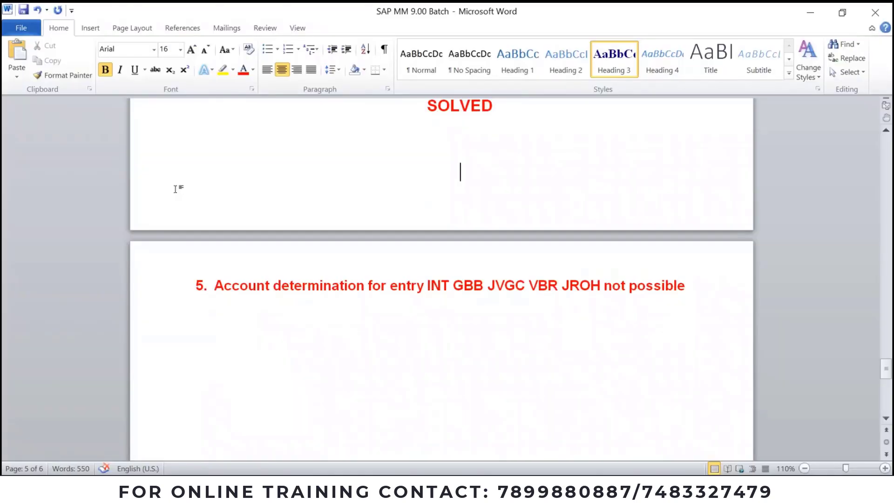
pyautogui.hotkey('alt', 'Tab')
pyautogui.write('j')
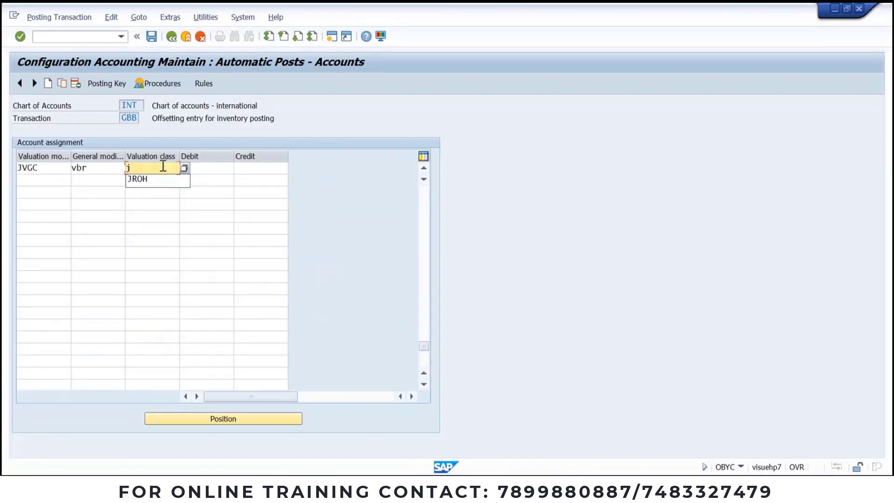
pyautogui.write('roh')
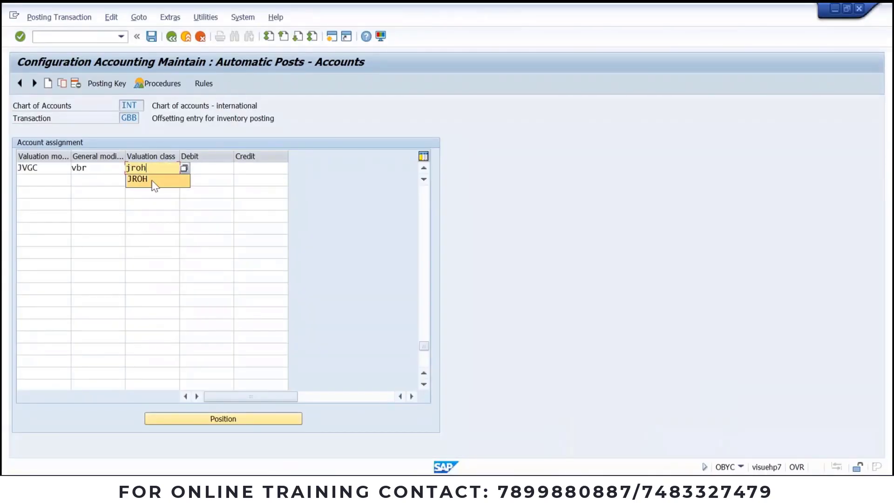
pyautogui.click(152, 179)
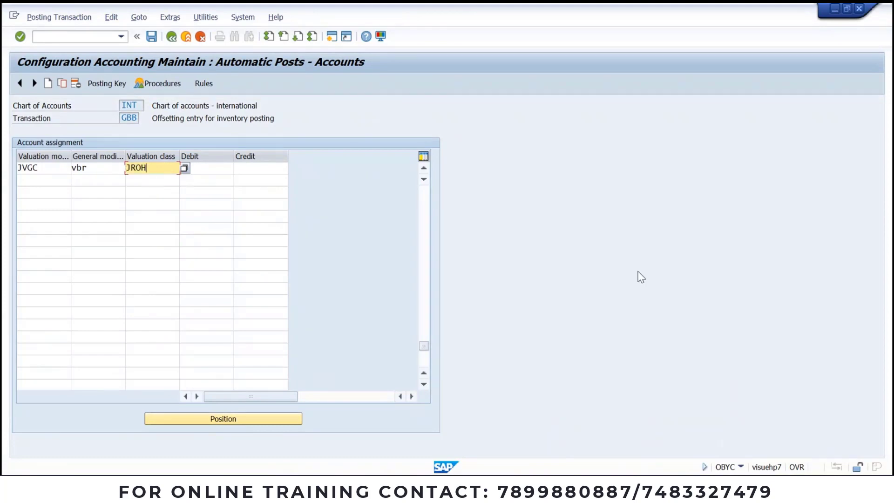
pyautogui.press('Return')
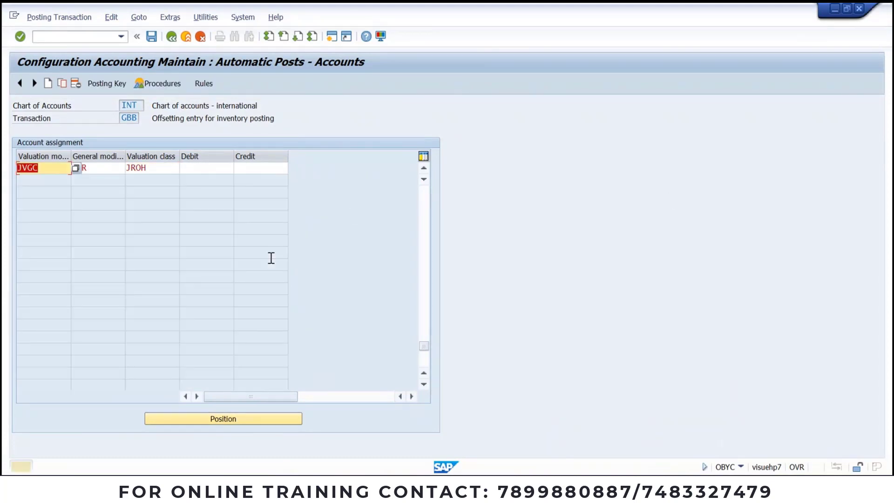
# Step: Enter account 400000 as debit and credit for the JVGC/VBR/JROH row
pyautogui.click(424, 168)
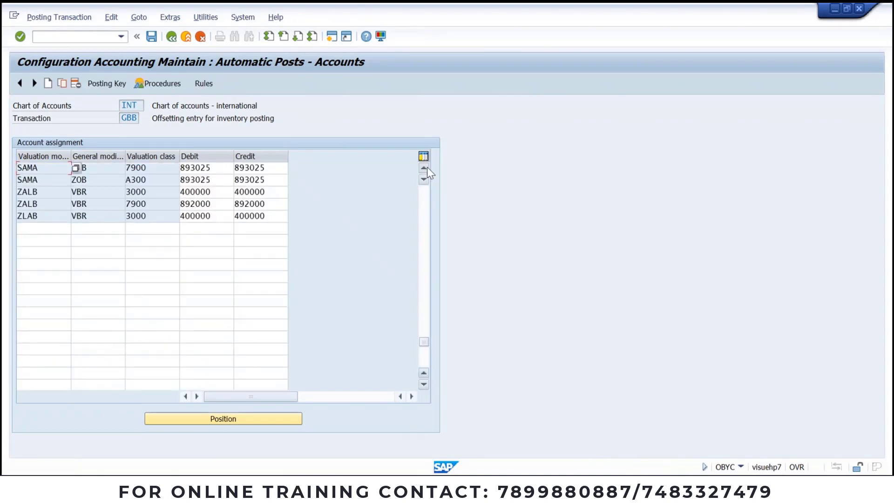
pyautogui.doubleClick(216, 216)
pyautogui.hotkey('ctrl', 'c')
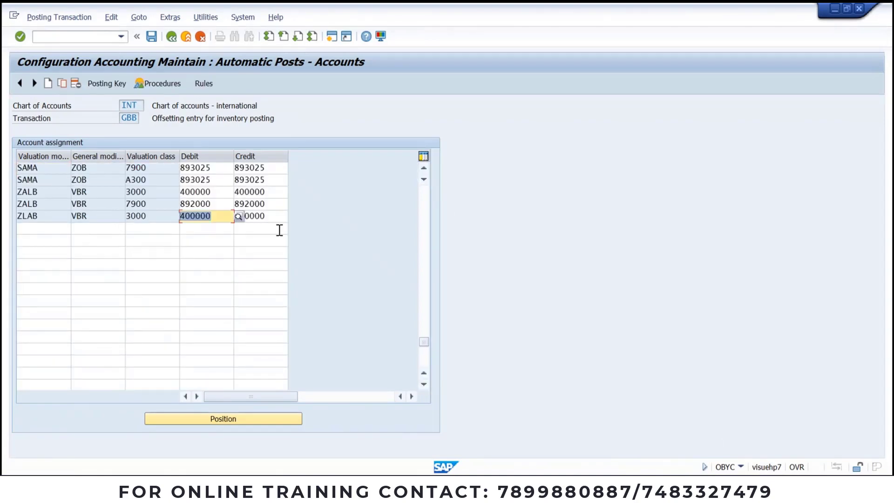
pyautogui.click(232, 203)
pyautogui.click(422, 169)
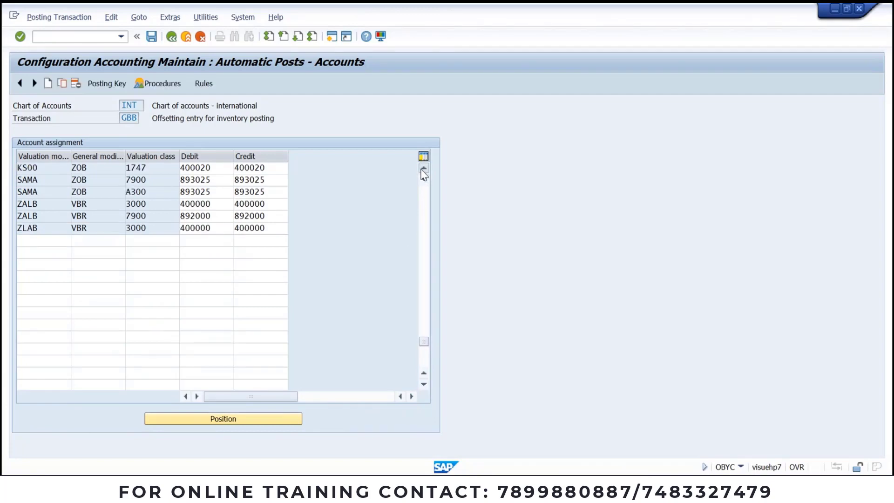
pyautogui.click(422, 169)
pyautogui.click(423, 169)
pyautogui.click(422, 170)
pyautogui.click(423, 169)
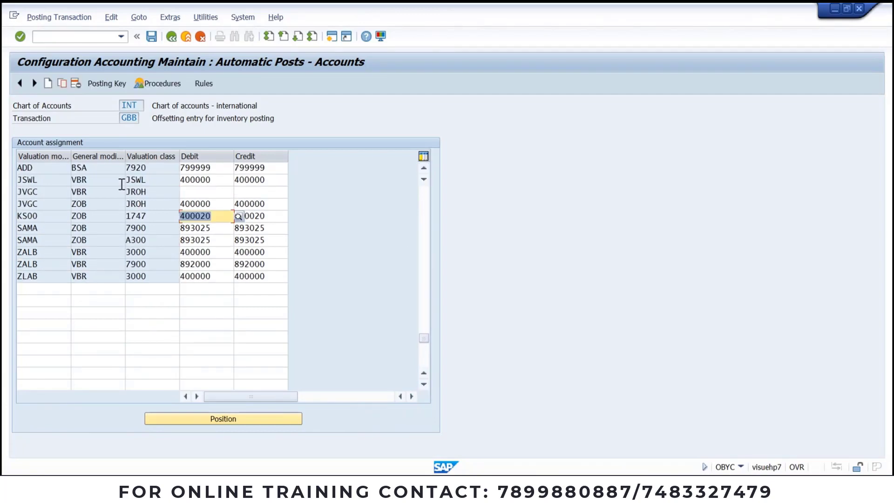
pyautogui.click(208, 191)
pyautogui.hotkey('ctrl', 'v')
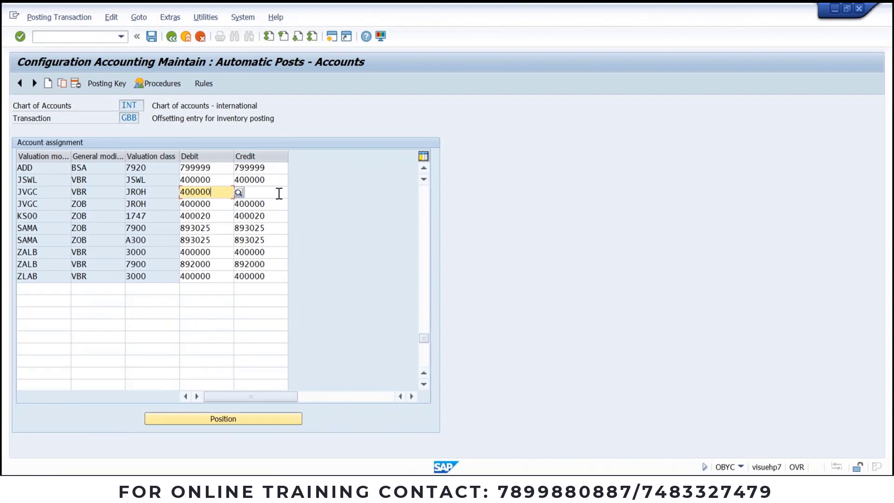
pyautogui.click(277, 192)
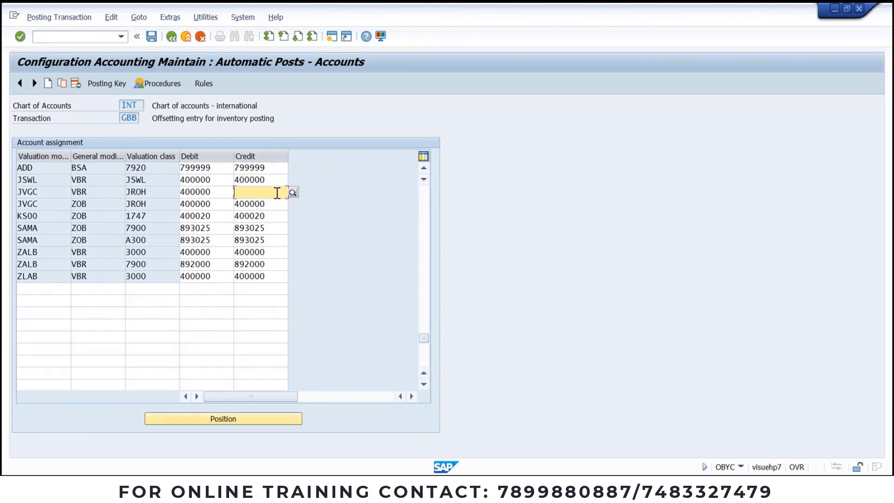
pyautogui.hotkey('ctrl', 'v')
# Step: Save the new GBB assignment under a customizing request
pyautogui.hotkey('ctrl', 's')
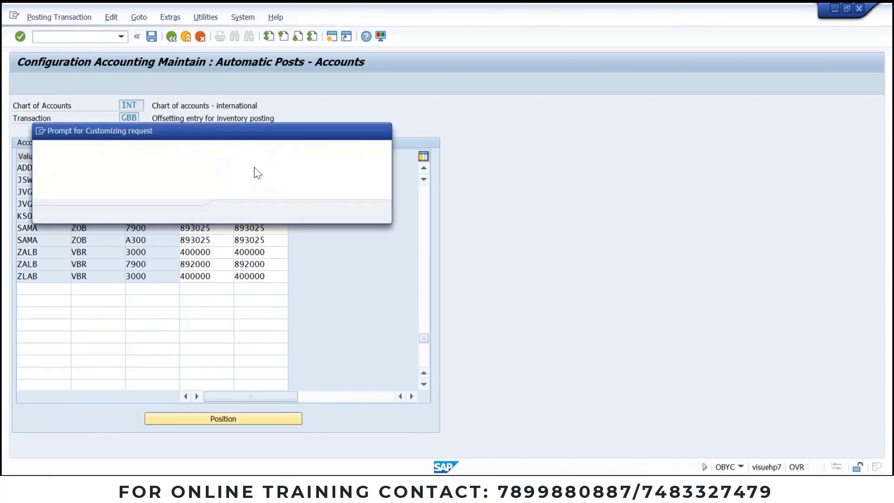
pyautogui.click(234, 212)
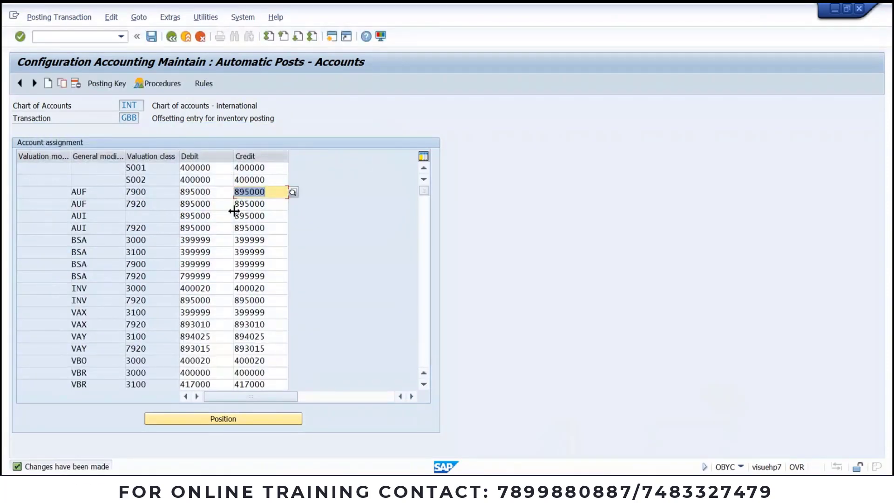
pyautogui.hotkey('alt', 'Tab')
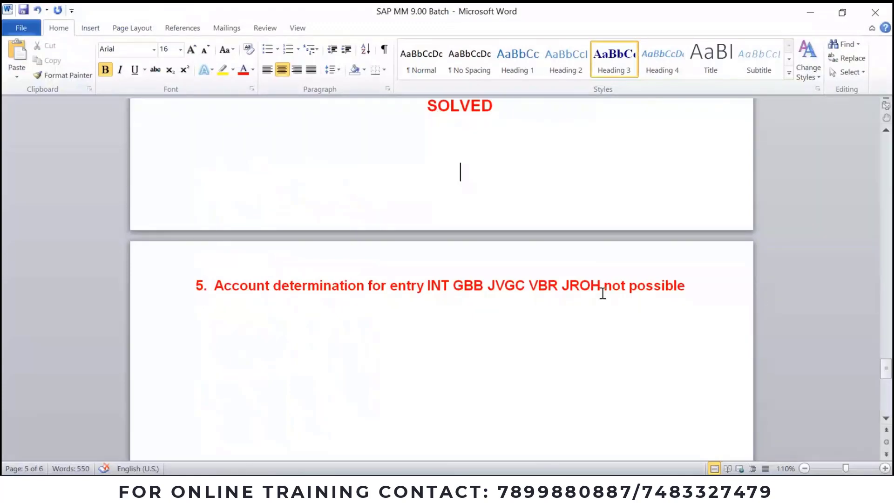
pyautogui.click(700, 291)
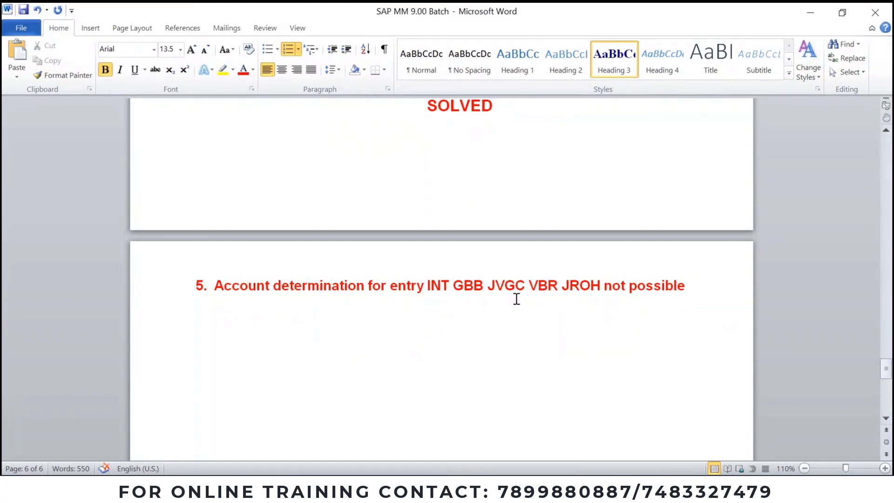
pyautogui.scroll(2, 517, 299)
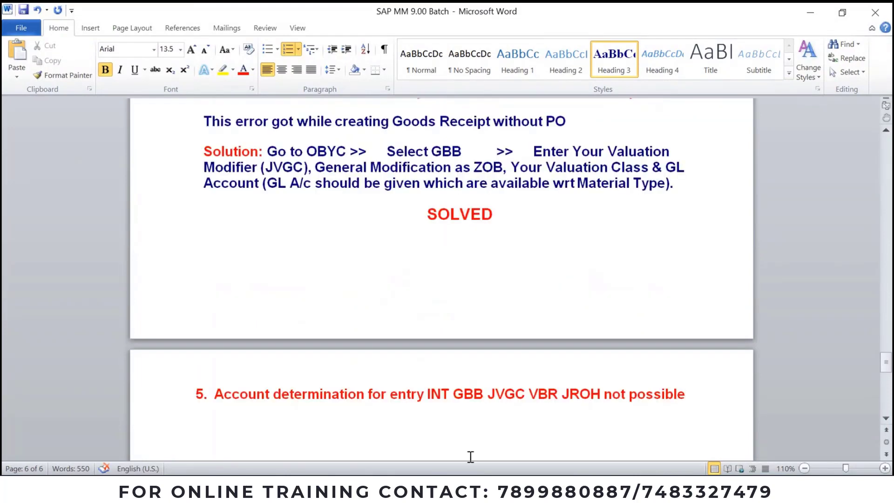
pyautogui.moveTo(465, 461)
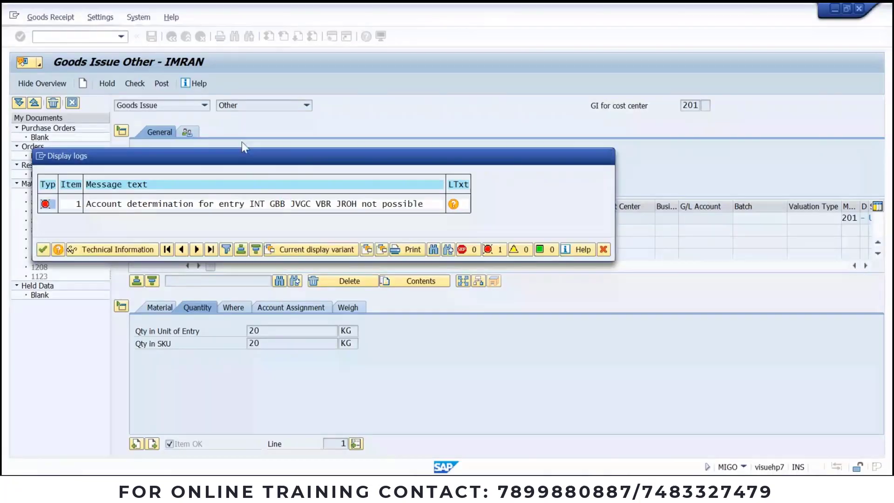
pyautogui.press('Return')
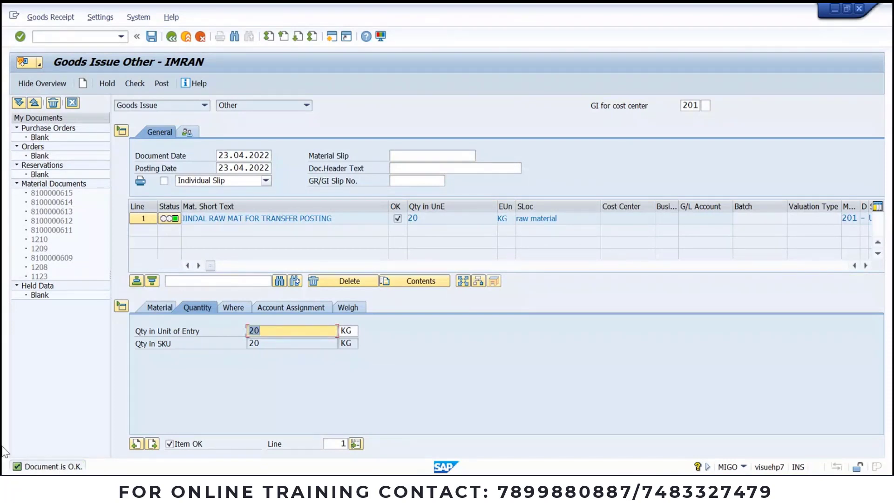
pyautogui.click(161, 83)
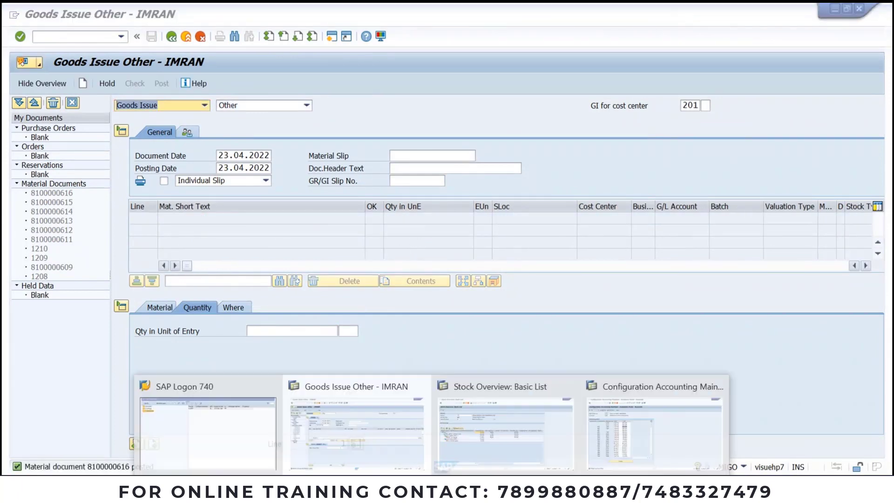
# Step: Refresh material 731's stock overview showing 100,000 unrestricted, then return to the goods issue
pyautogui.click(500, 443)
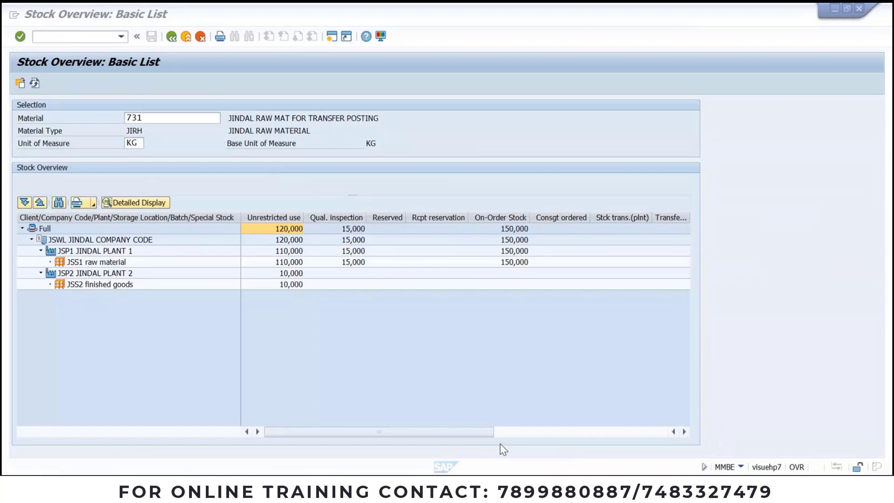
pyautogui.click(34, 84)
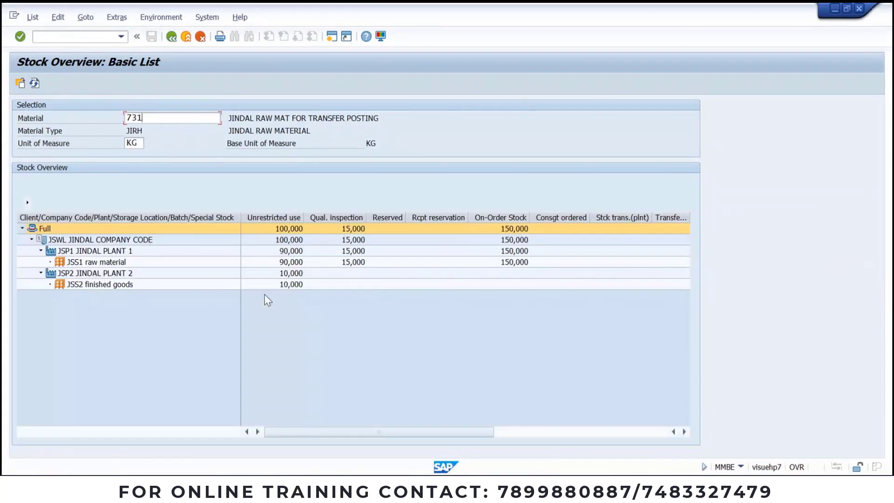
pyautogui.moveTo(343, 433); pyautogui.dragTo(289, 432)
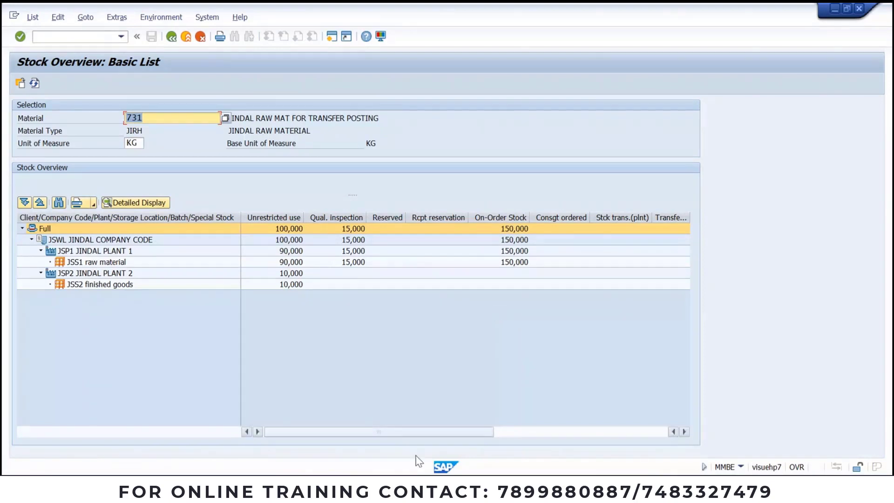
pyautogui.moveTo(418, 468)
pyautogui.click(364, 431)
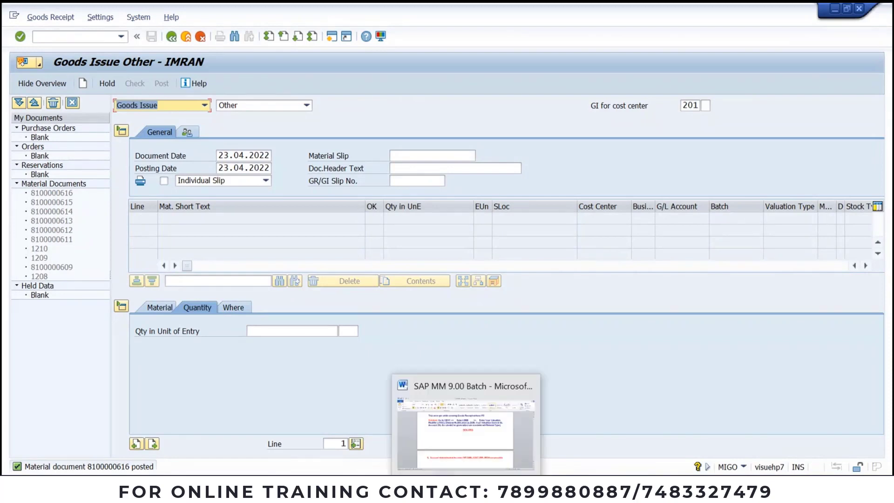
# Step: Paste ticket 4's explanation, OBYC solution and SOLVED under heading 5, replacing 'Receipt' with 'Issue'
pyautogui.click(465, 494)
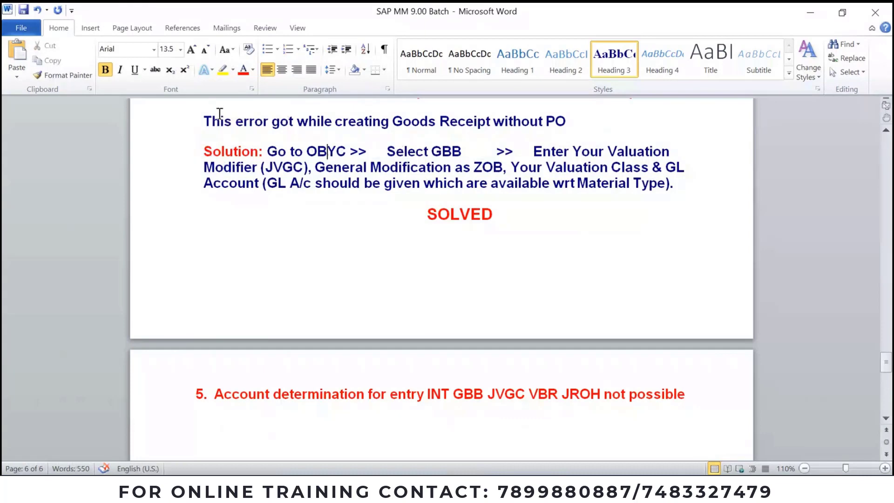
pyautogui.moveTo(203, 120); pyautogui.dragTo(727, 211)
pyautogui.hotkey('ctrl', 'c')
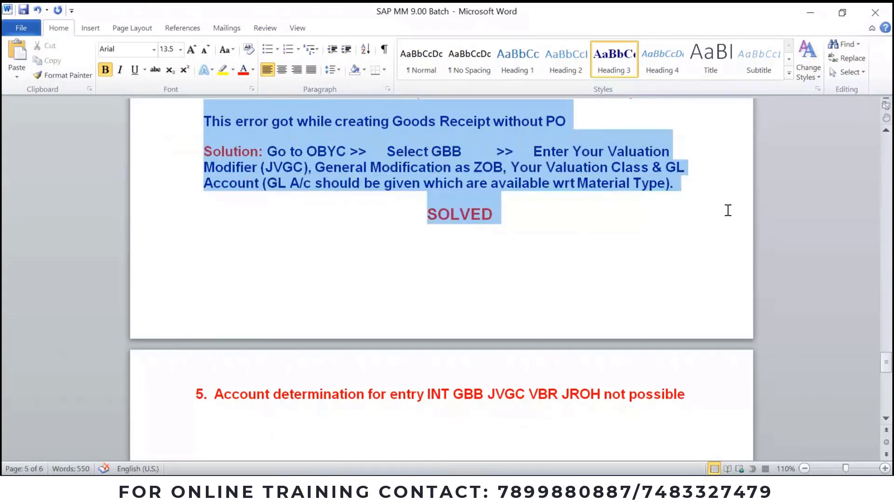
pyautogui.scroll(-2, 475, 395)
pyautogui.click(464, 359)
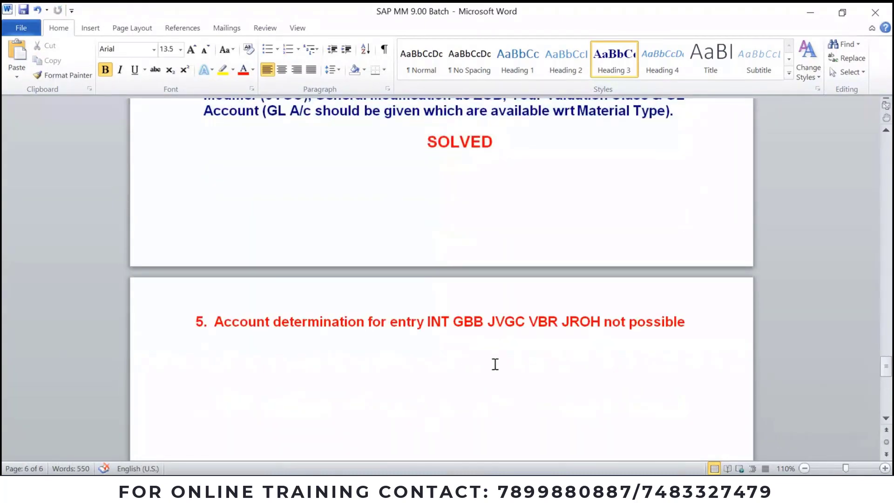
pyautogui.hotkey('ctrl', 'v')
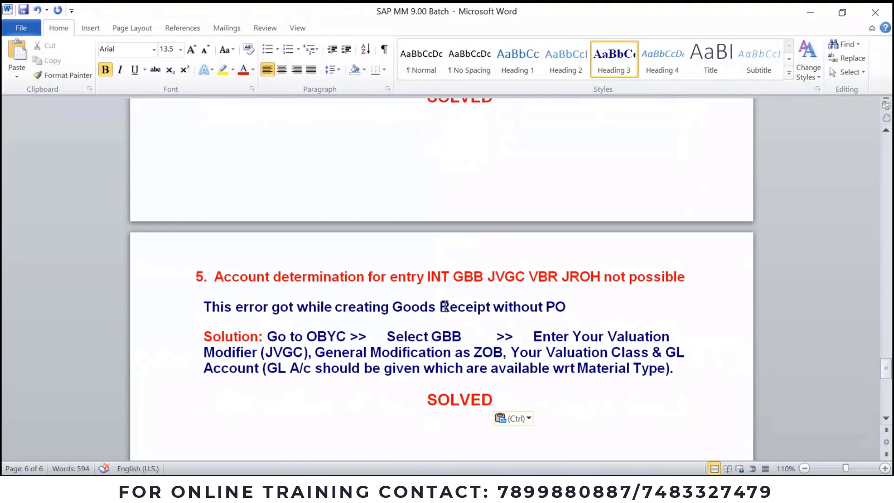
pyautogui.doubleClick(454, 308)
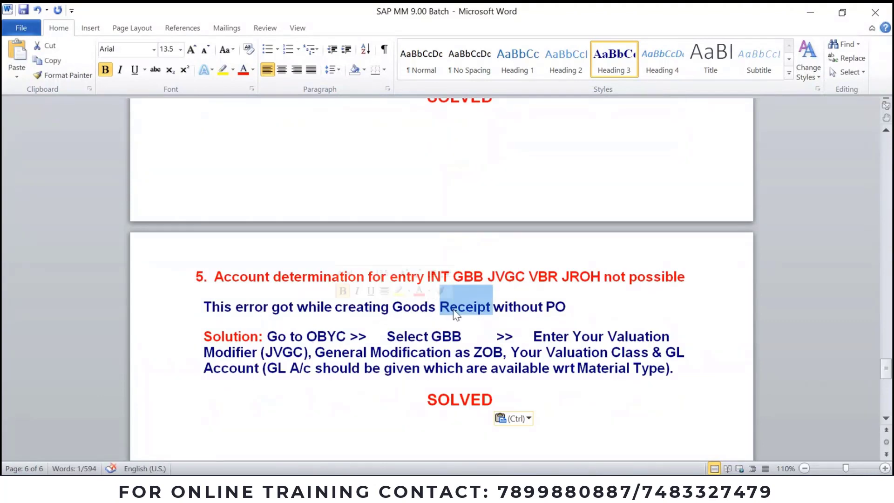
pyautogui.write('Issue')
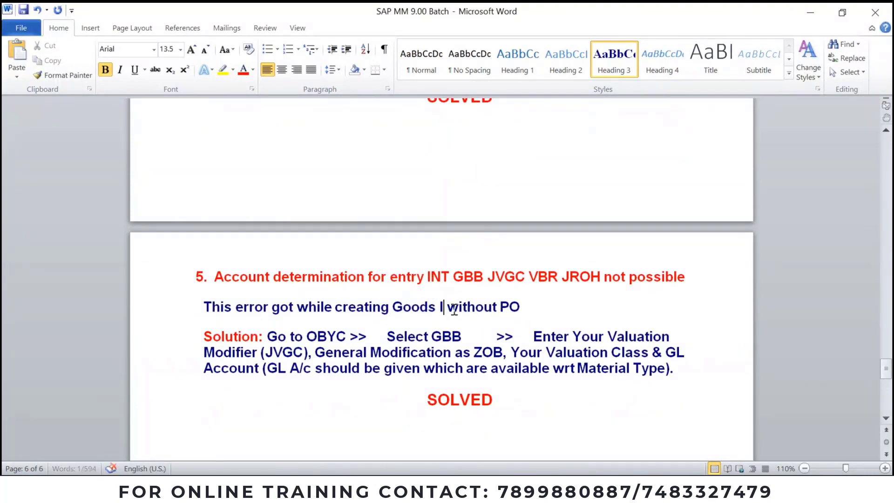